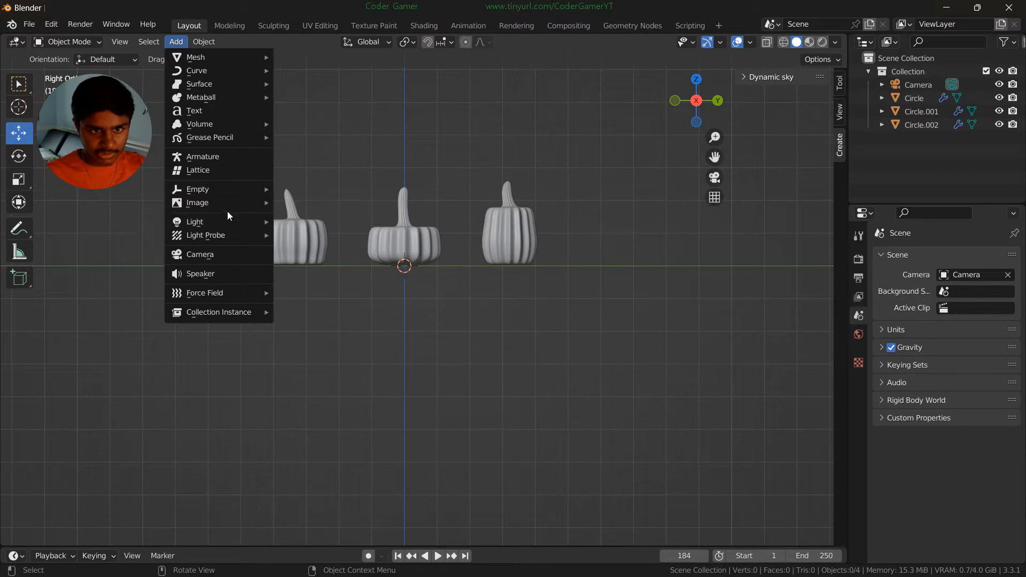
- Add a point light and move it above the leftmost pumpkin, slightly beyond its outer side
mouse_move(225, 221)
left_click(294, 223)
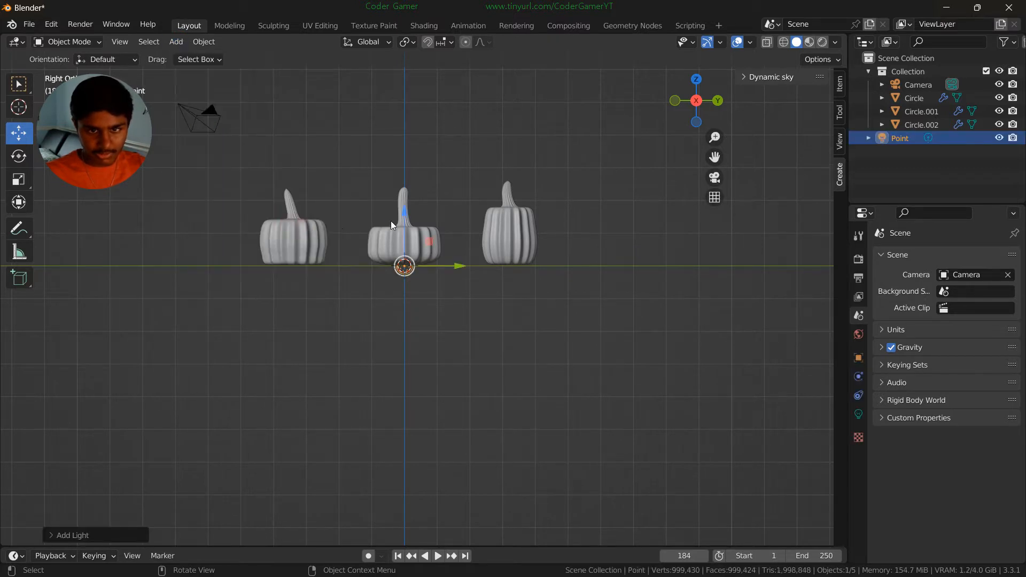
left_click_drag(406, 213, 409, 123)
left_click_drag(453, 176, 247, 171)
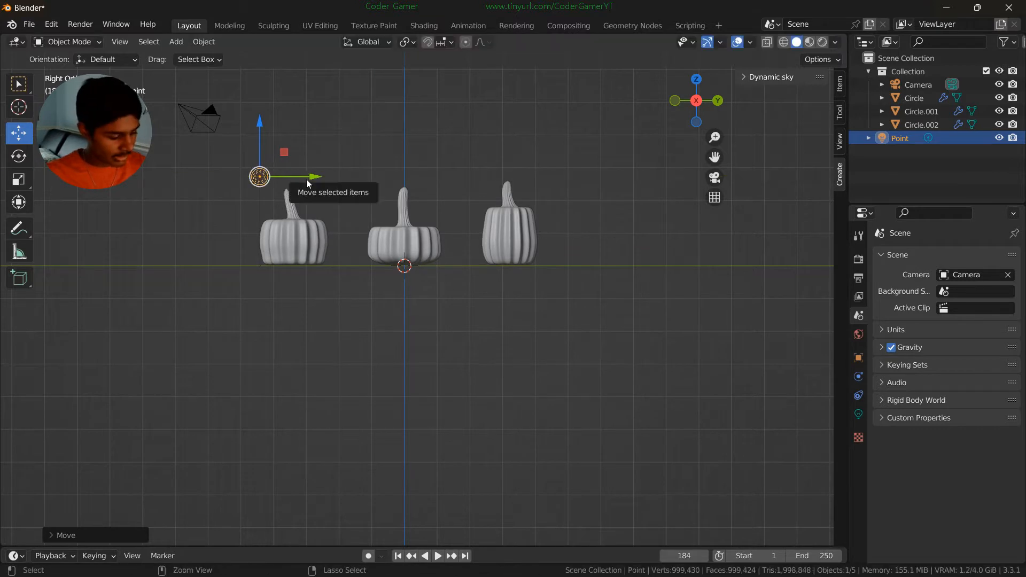
- Duplicate the point light and place the copy above the middle pumpkin, slightly higher than the first light
key("ctrl+c")
key("ctrl+v")
left_click_drag(311, 177, 464, 197)
left_click_drag(400, 123, 405, 106)
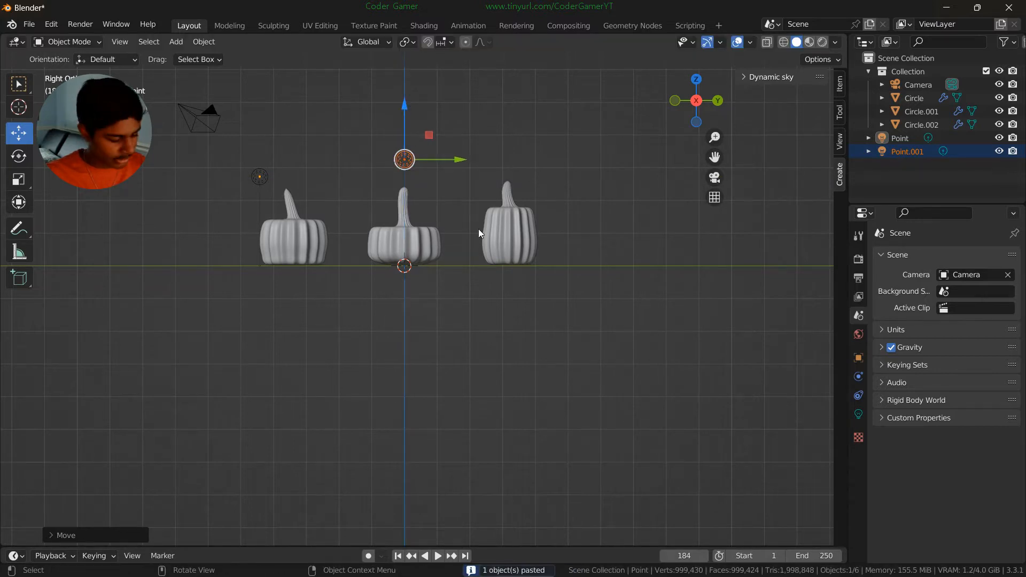
key("ctrl+c")
key("ctrl+v")
left_click_drag(460, 160, 591, 168)
mouse_move(537, 109)
left_mouse_down()
mouse_move(537, 131)
mouse_move(537, 122)
left_mouse_up()
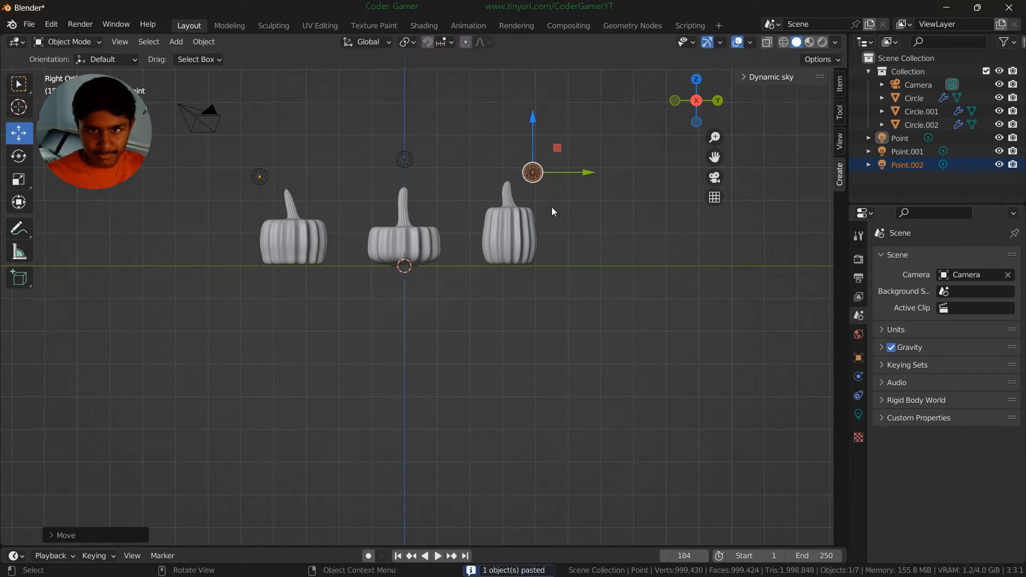
key("Delete")
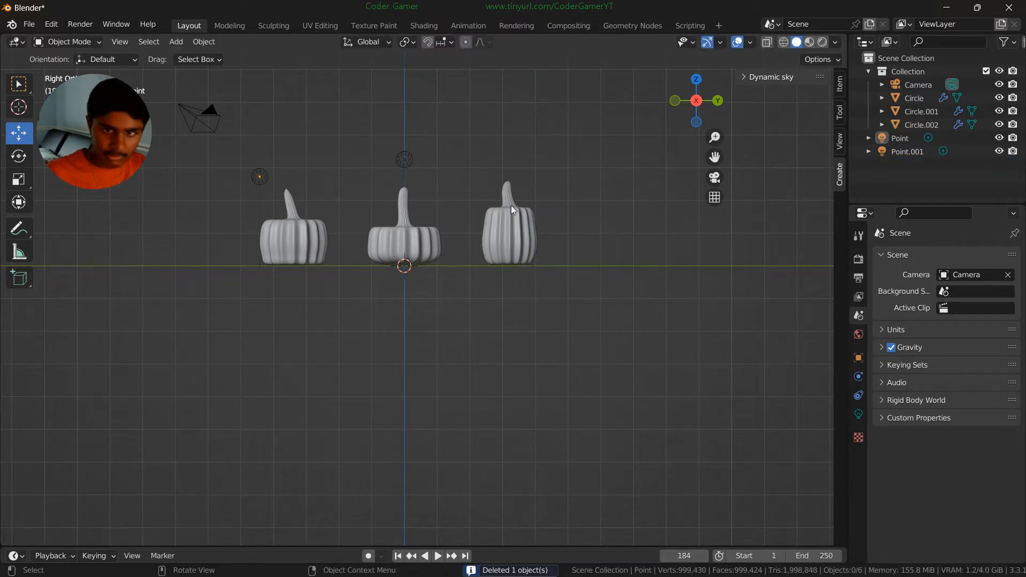
- Duplicate the leftmost point light and move the copy along Y to above the rightmost pumpkin at the same height
left_click(268, 180)
key("ctrl+c")
key("ctrl+v")
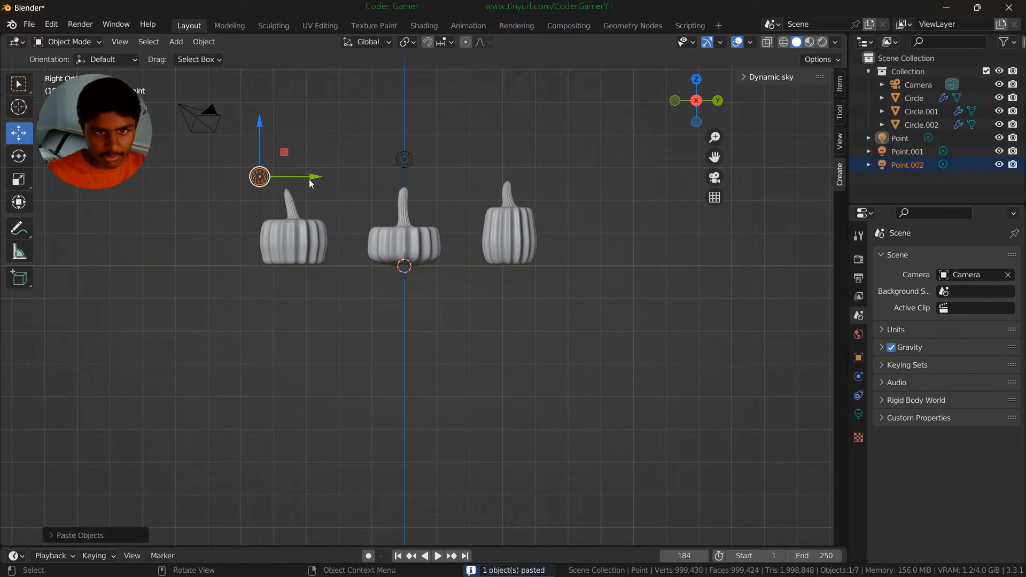
left_click_drag(312, 183, 592, 201)
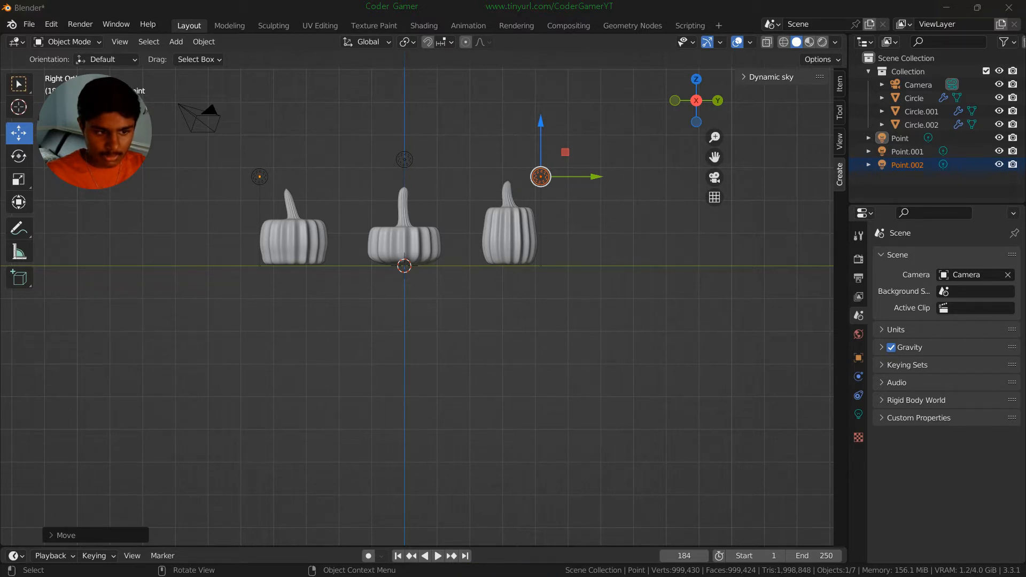
left_click(389, 405)
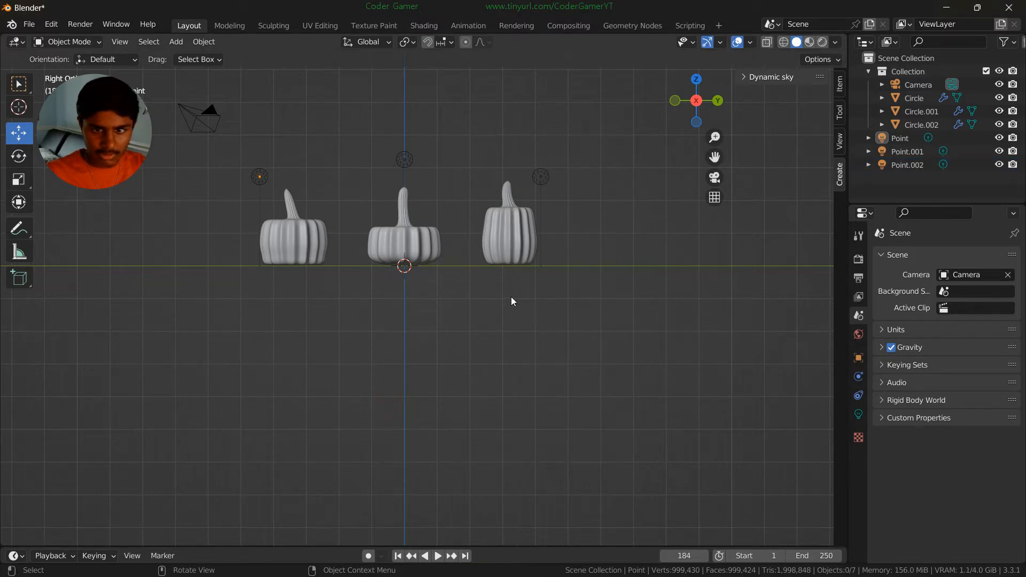
- Give the point light above the middle pumpkin an orange color and set its power to 1000 W
left_click(405, 159)
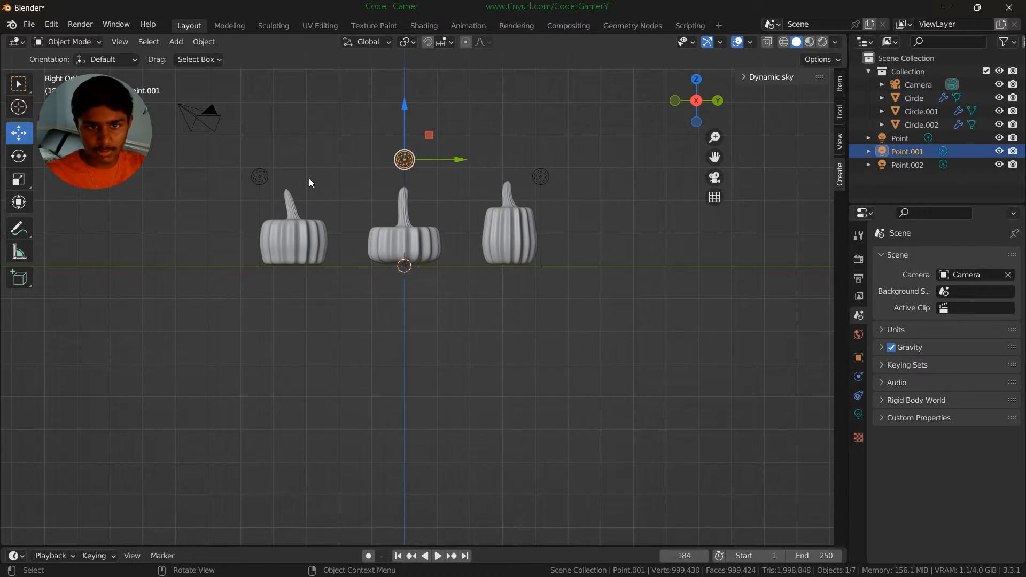
left_click(859, 415)
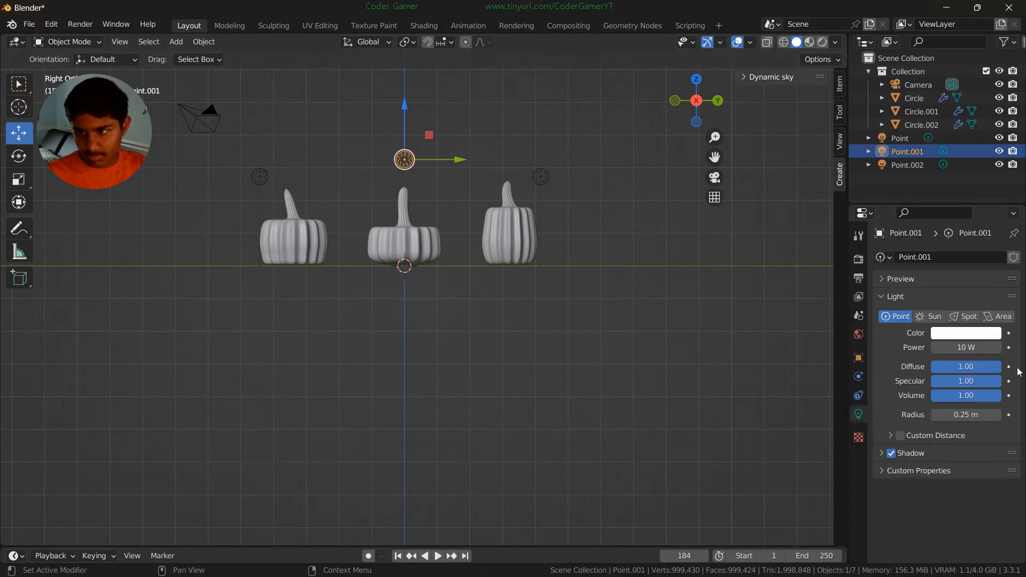
left_click(944, 332)
left_click_drag(935, 207, 923, 244)
left_click(940, 347)
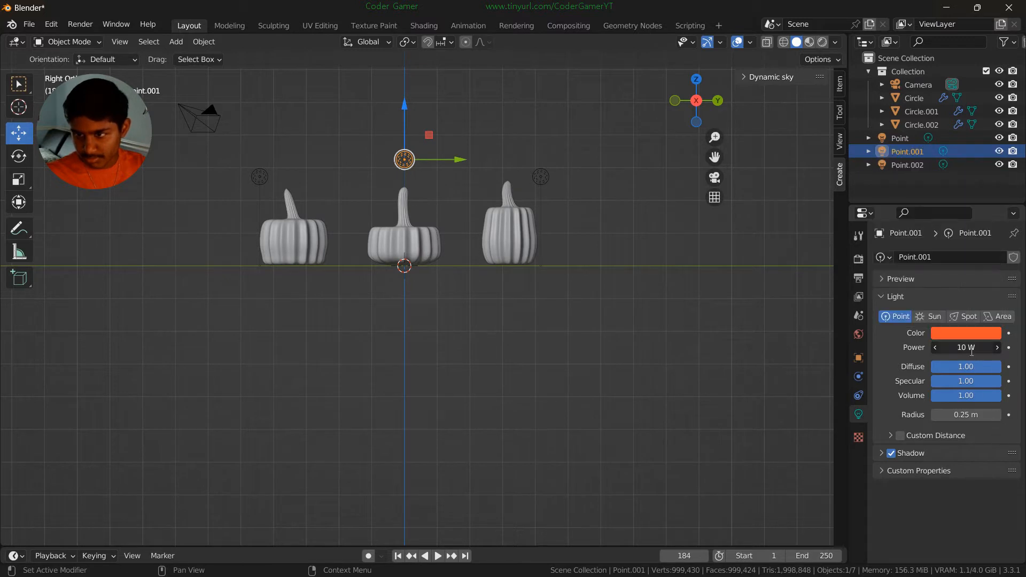
key("BackSpace")
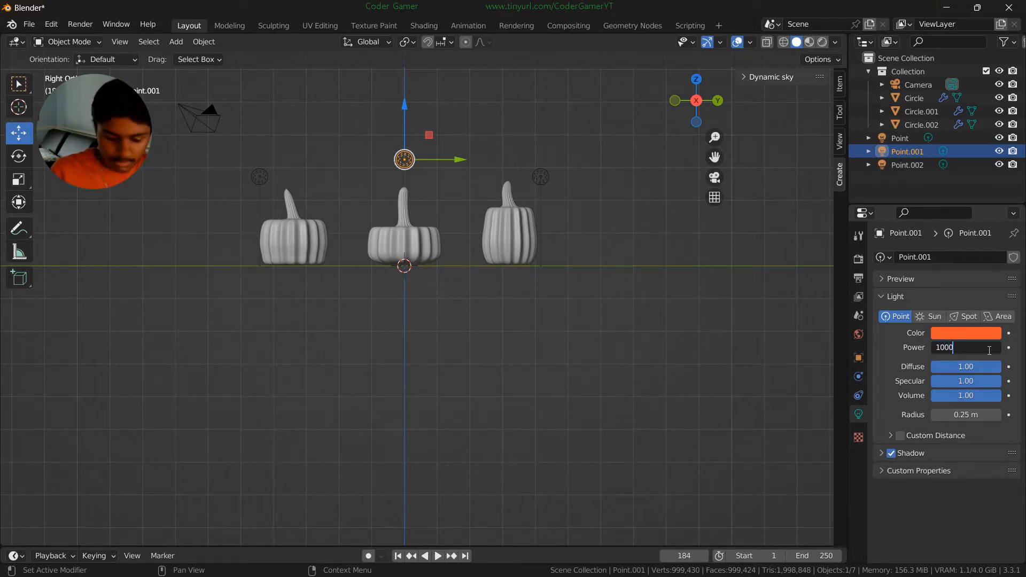
key("Return")
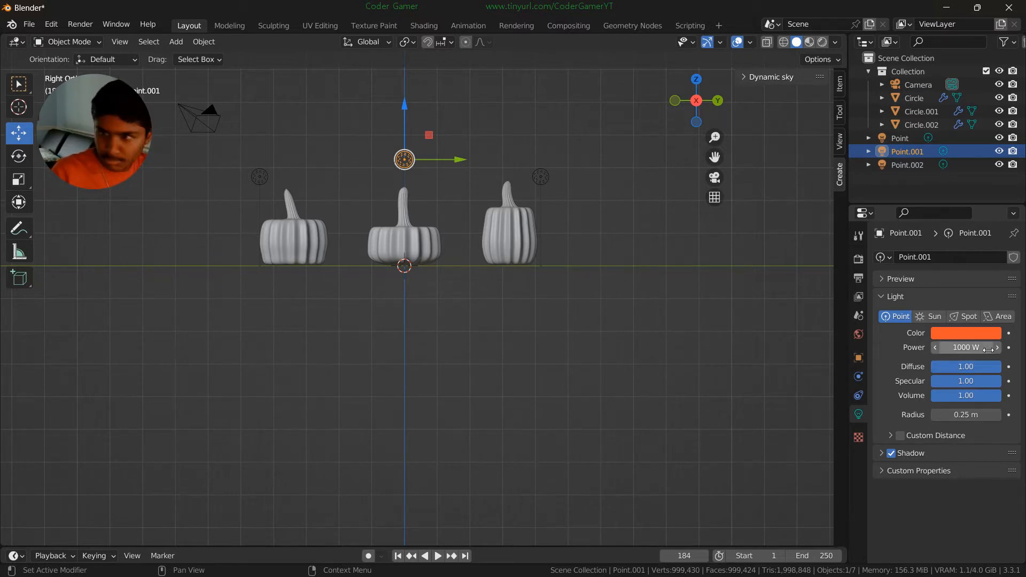
- Give the leftmost point light a slightly darkened red color and set its power to 1000 W
left_click(263, 177)
left_click(971, 335)
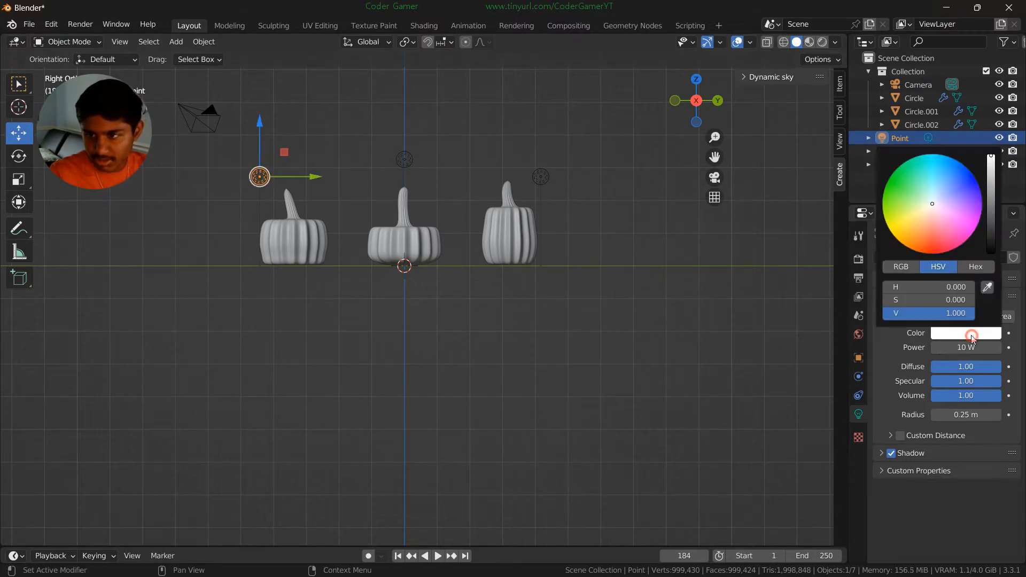
left_click_drag(937, 213, 936, 254)
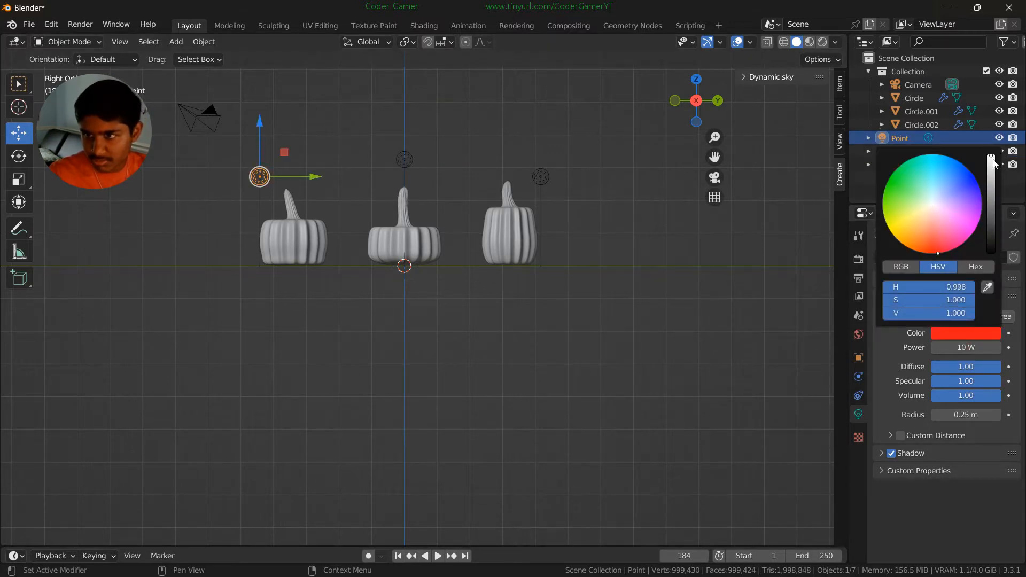
left_click_drag(991, 160, 991, 175)
left_click(974, 334)
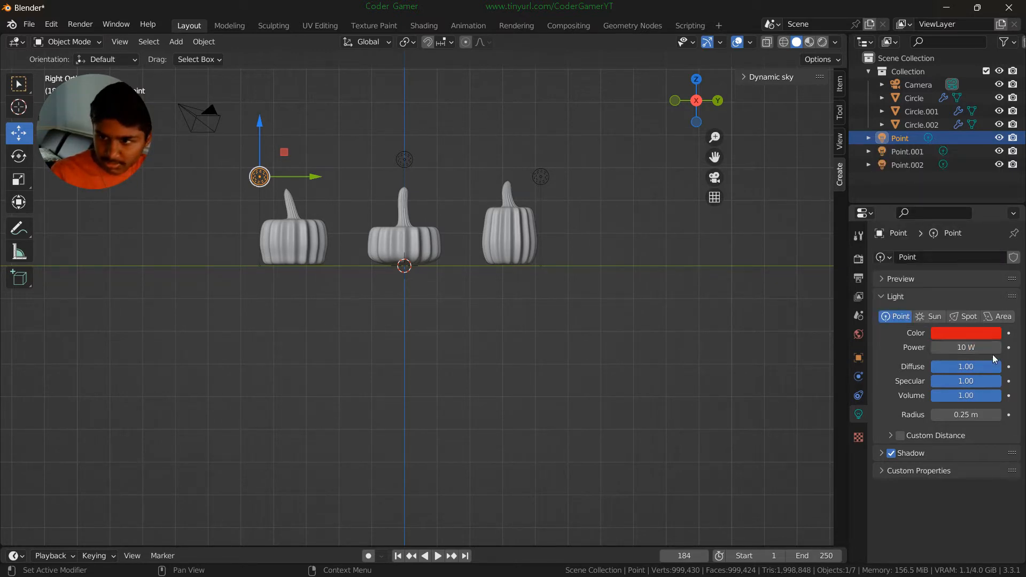
left_click(968, 348)
type("1")
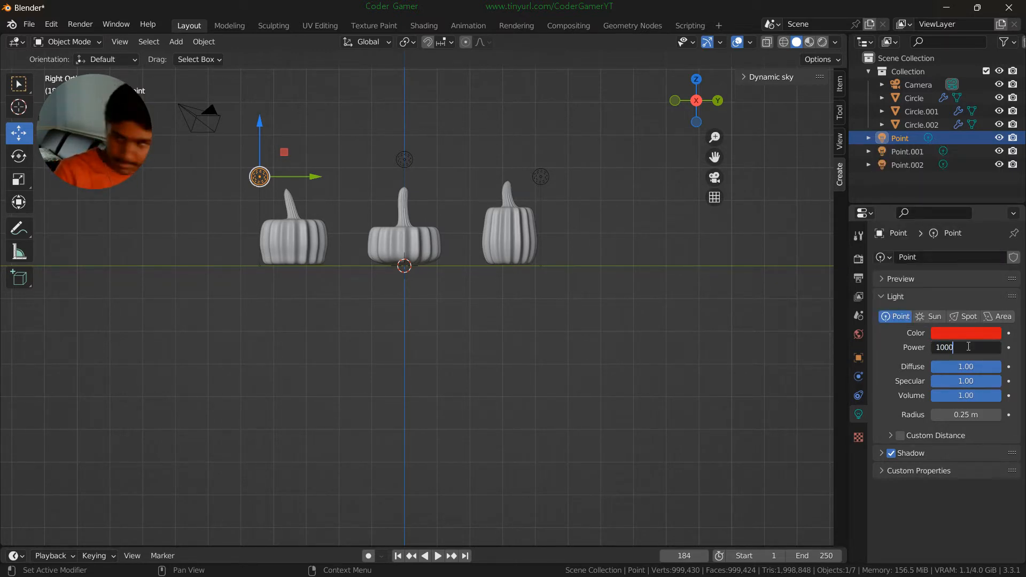
type("000")
key("Return")
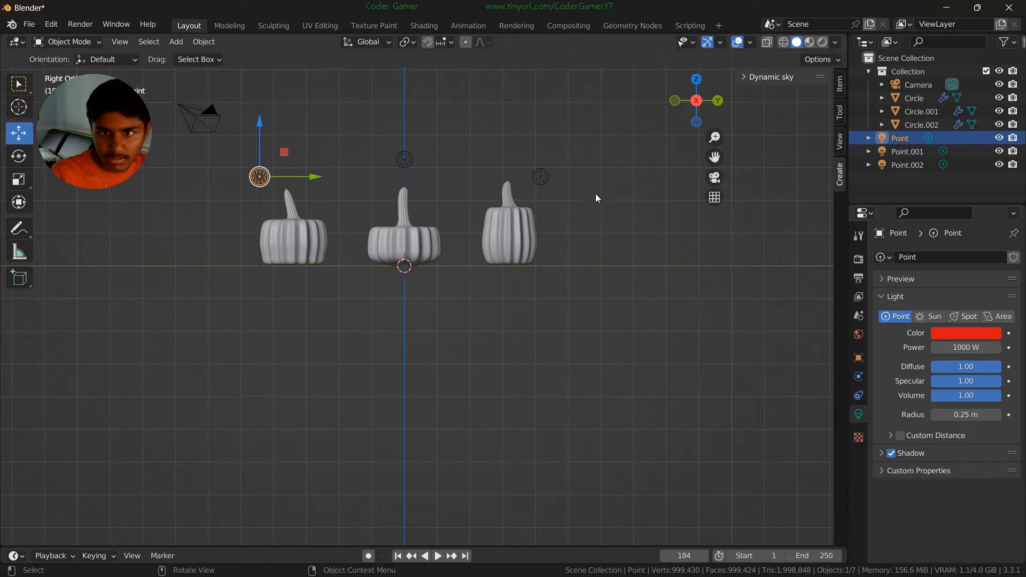
- Give the rightmost point light an orange color and set its power to 1000 W
left_click(540, 182)
left_click(954, 334)
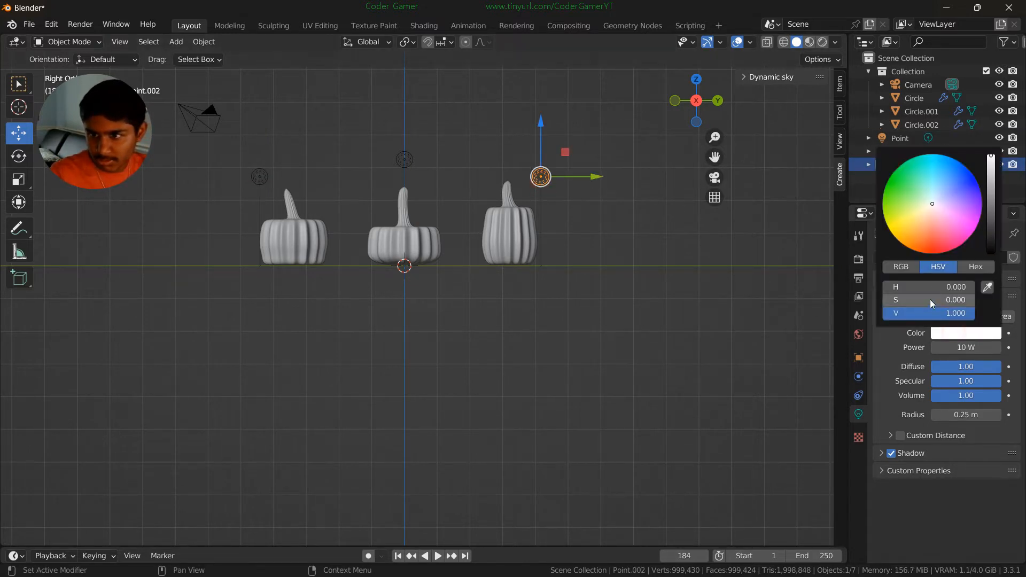
left_click_drag(941, 203, 927, 250)
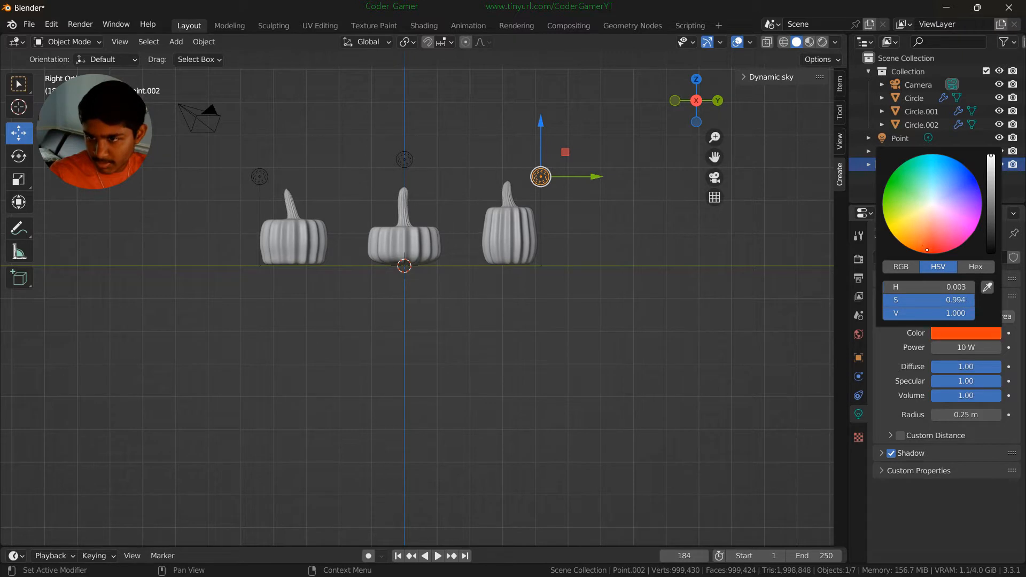
left_click(986, 350)
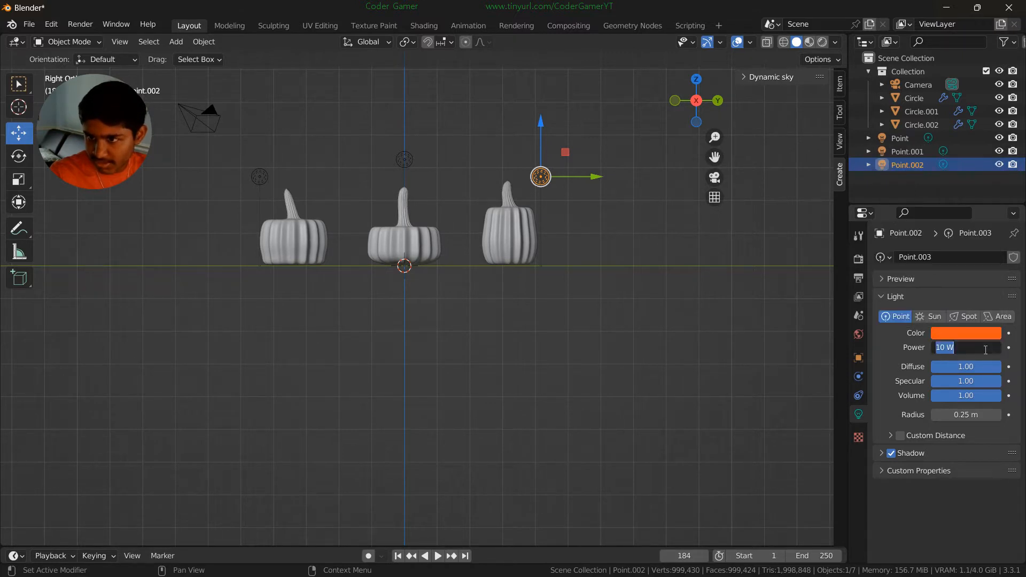
type("1000")
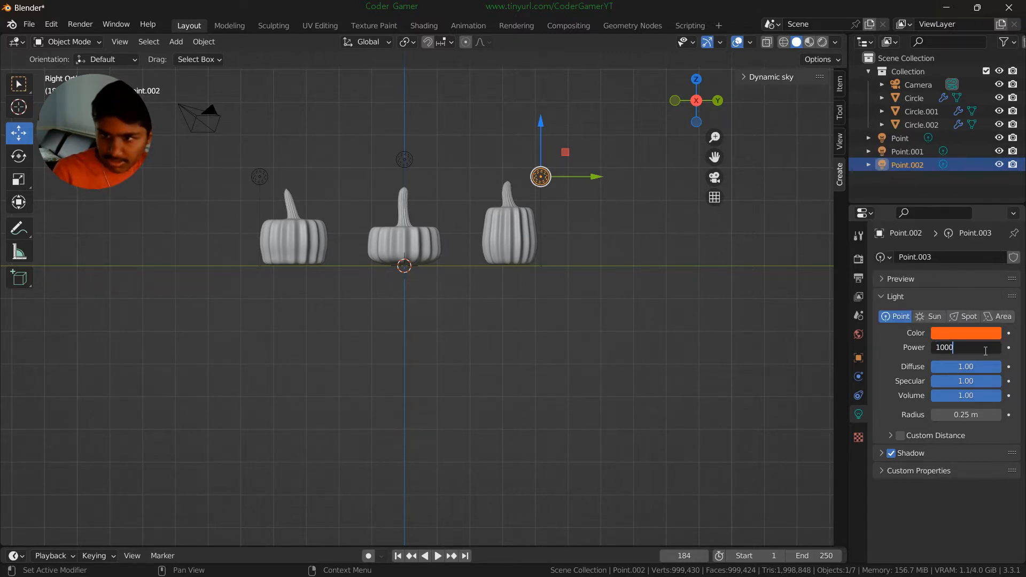
key("Return")
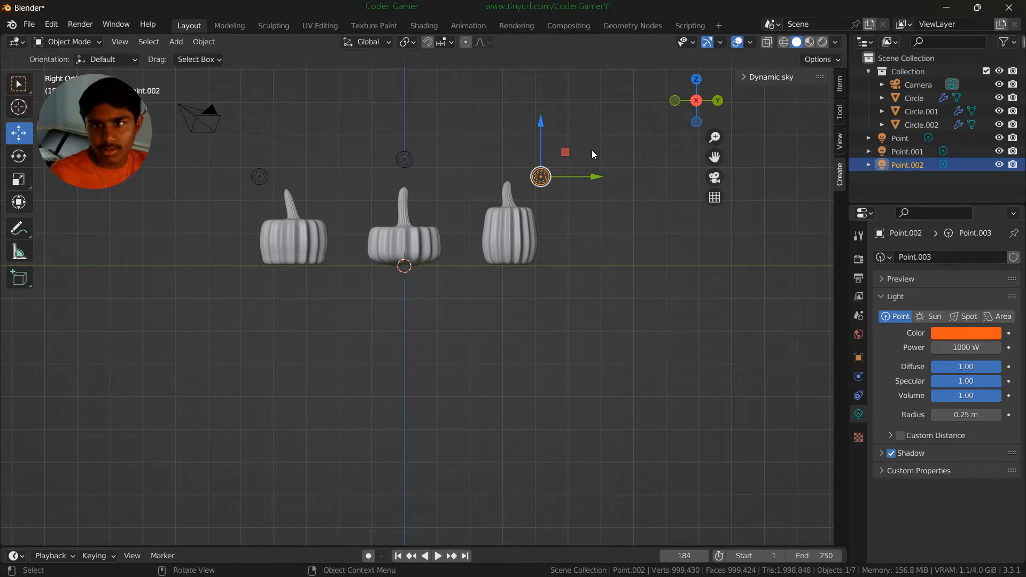
- Create a dynamic sky and assign the Dynamic_1 world to the scene
left_click(745, 78)
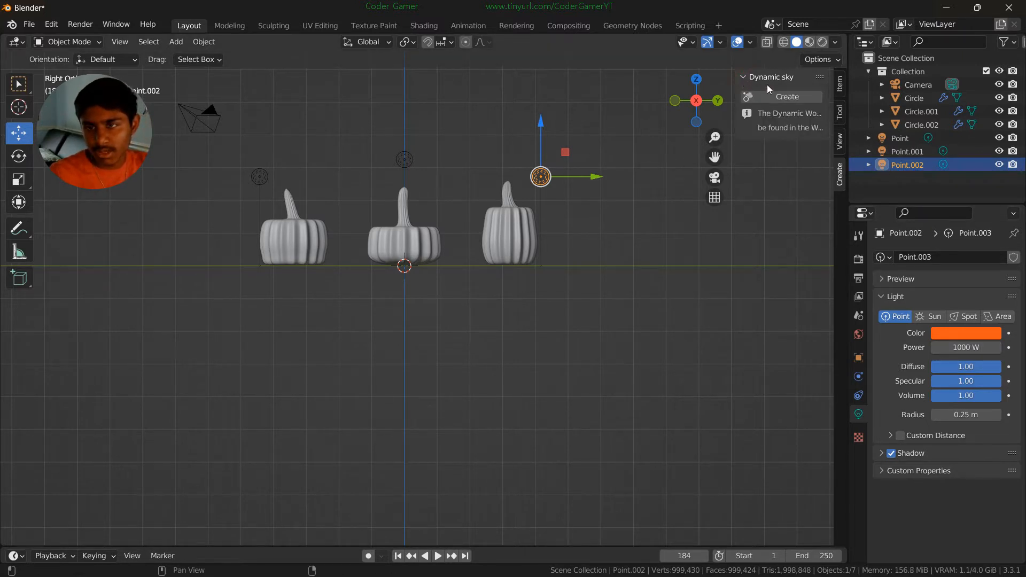
left_click(781, 98)
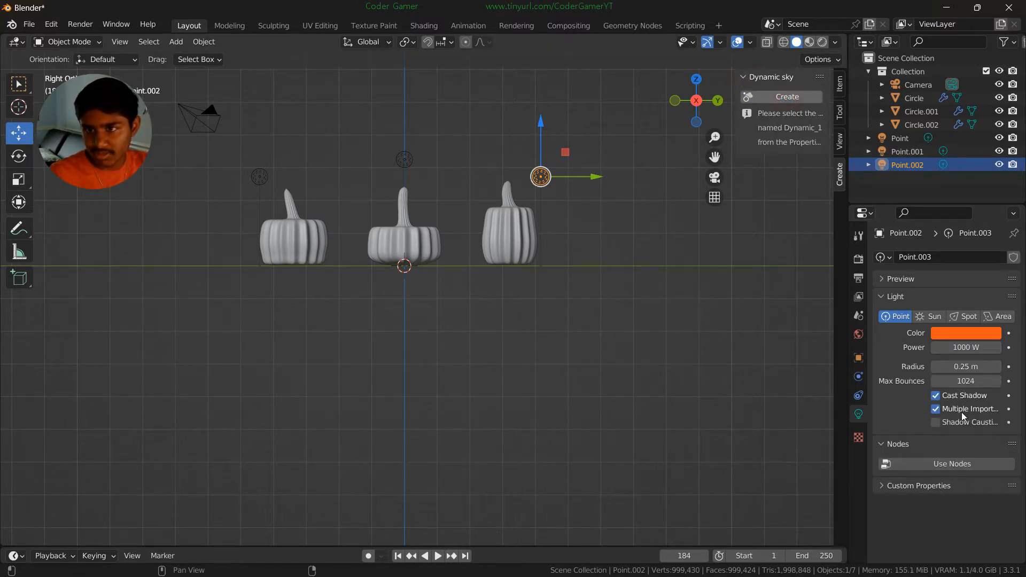
left_click(859, 396)
left_click(860, 378)
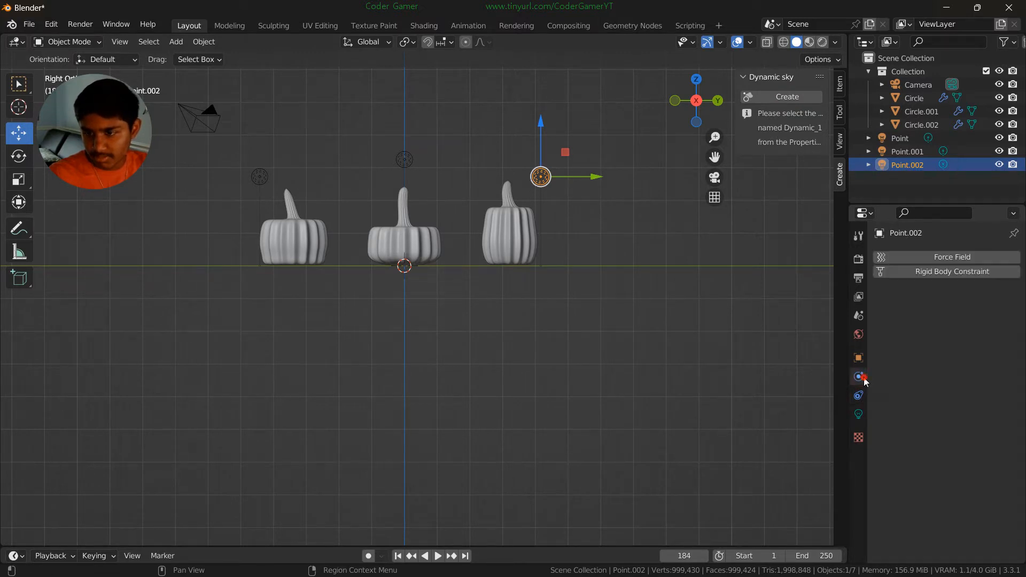
left_click(858, 358)
left_click(858, 438)
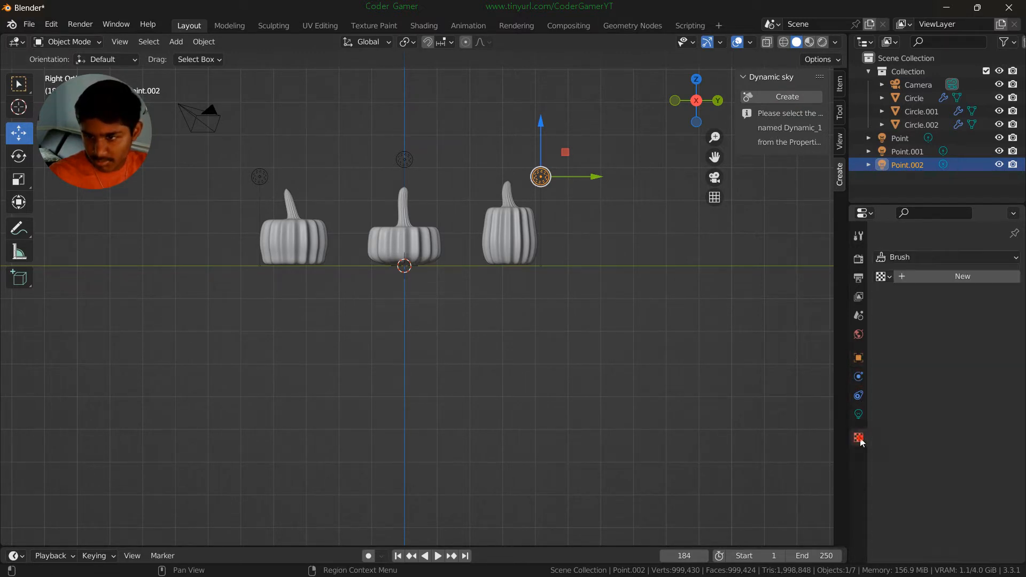
left_click(858, 336)
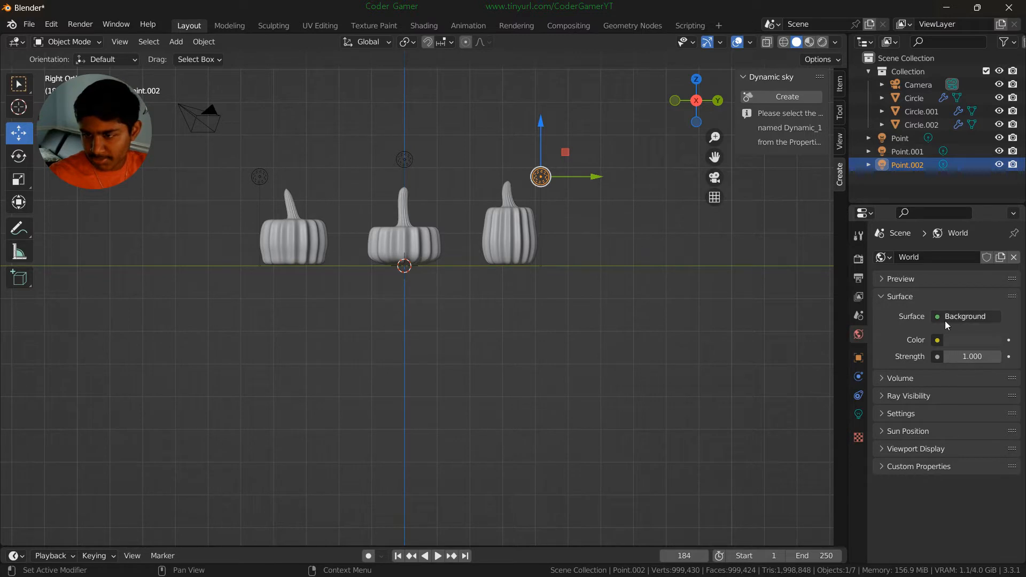
left_click(911, 258)
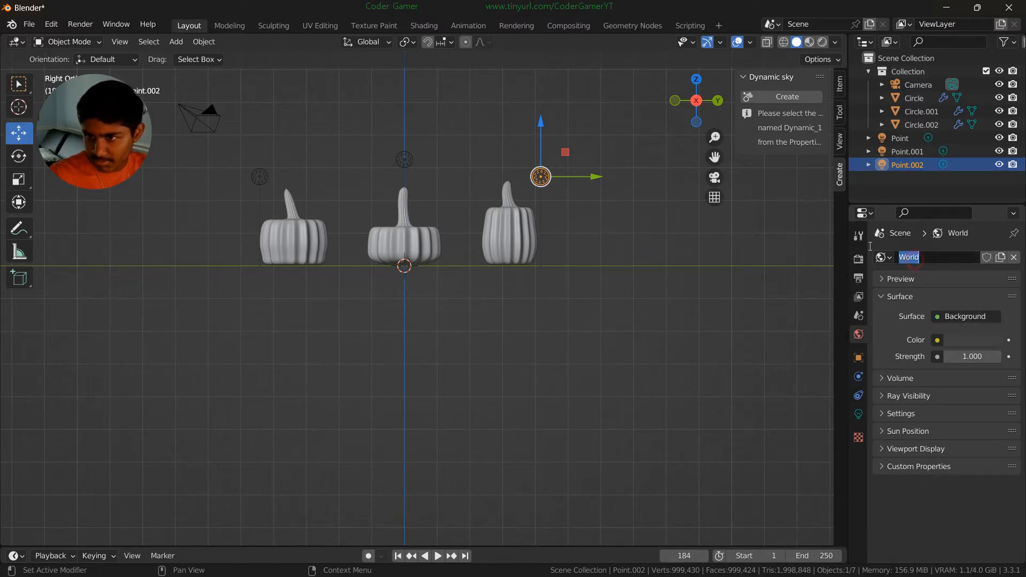
left_click(890, 258)
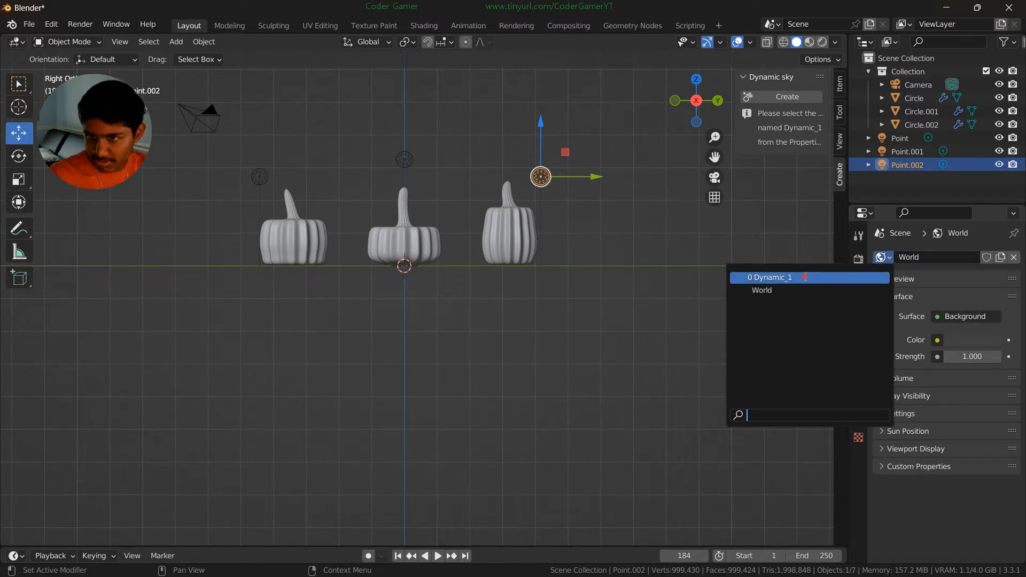
left_click(818, 277)
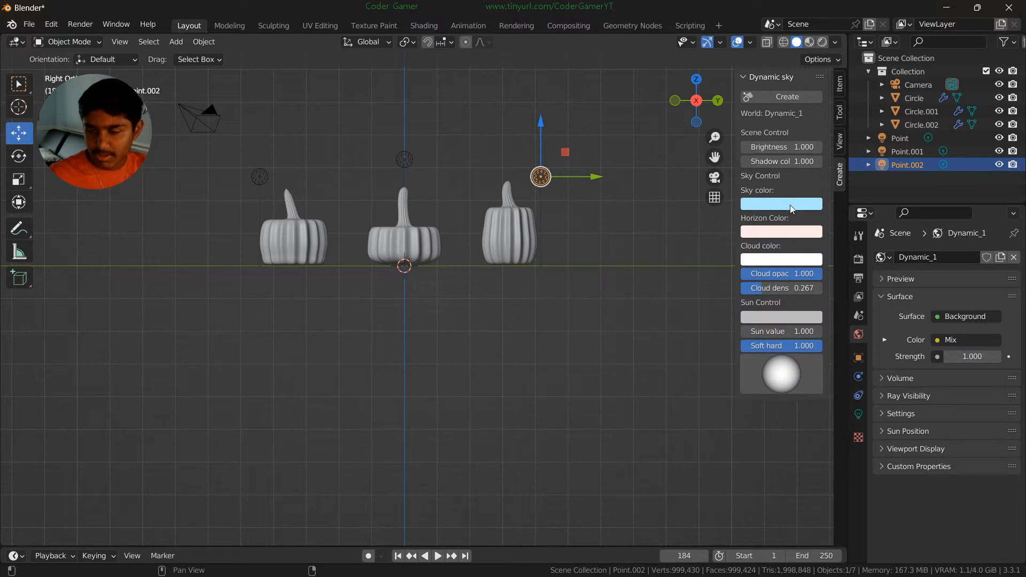
- Darken the dynamic sky's sky color and horizon color to black
left_click(790, 205)
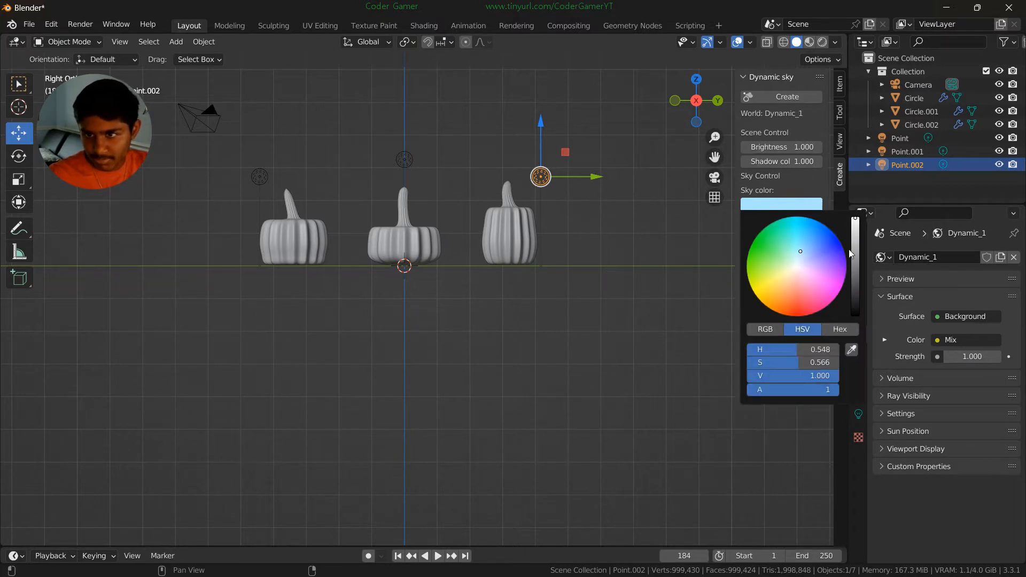
left_click(800, 204)
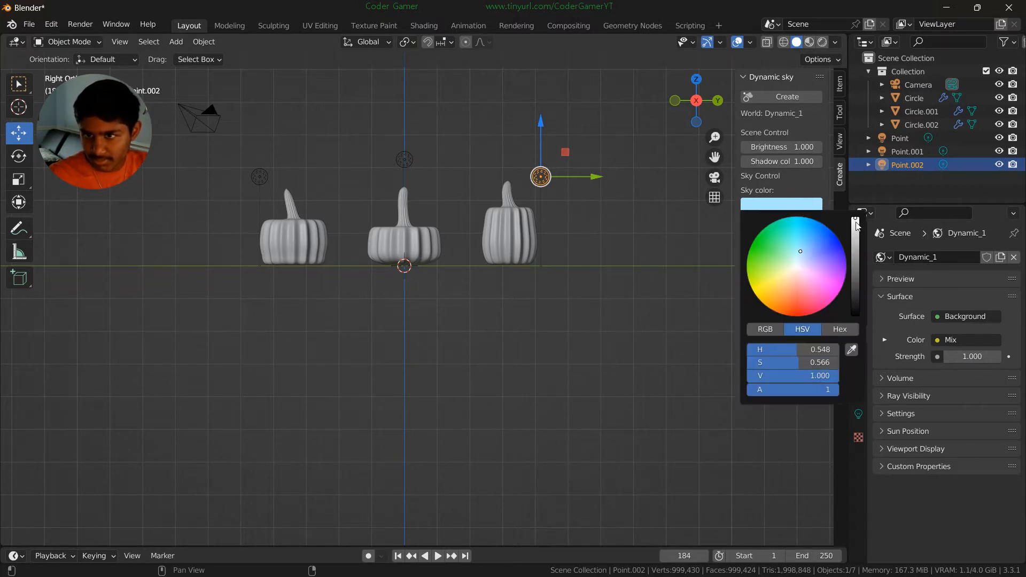
left_click_drag(856, 226, 859, 315)
left_click(805, 233)
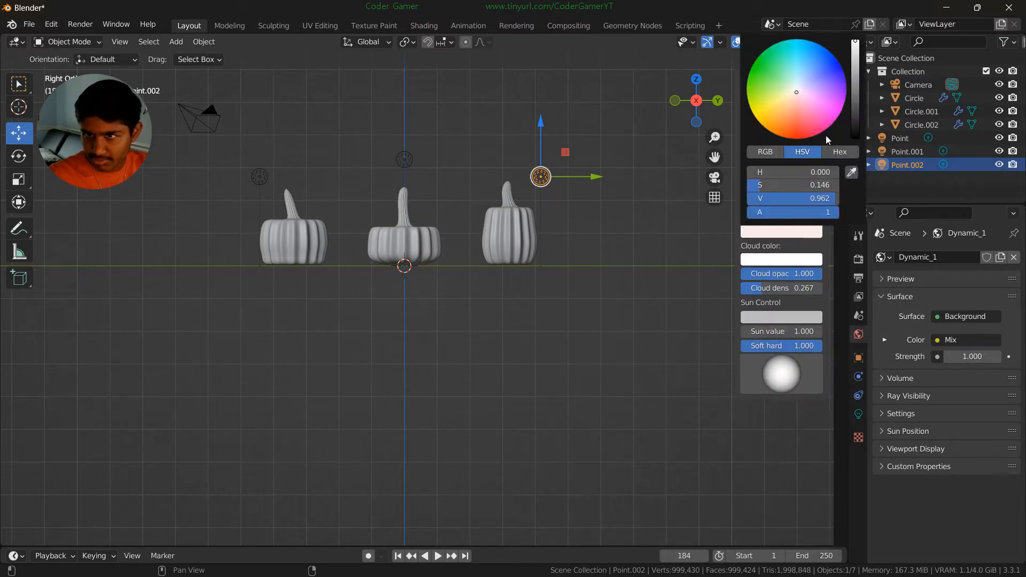
left_click_drag(855, 42, 859, 140)
- Darken the dynamic sky's cloud color to black
left_click(786, 260)
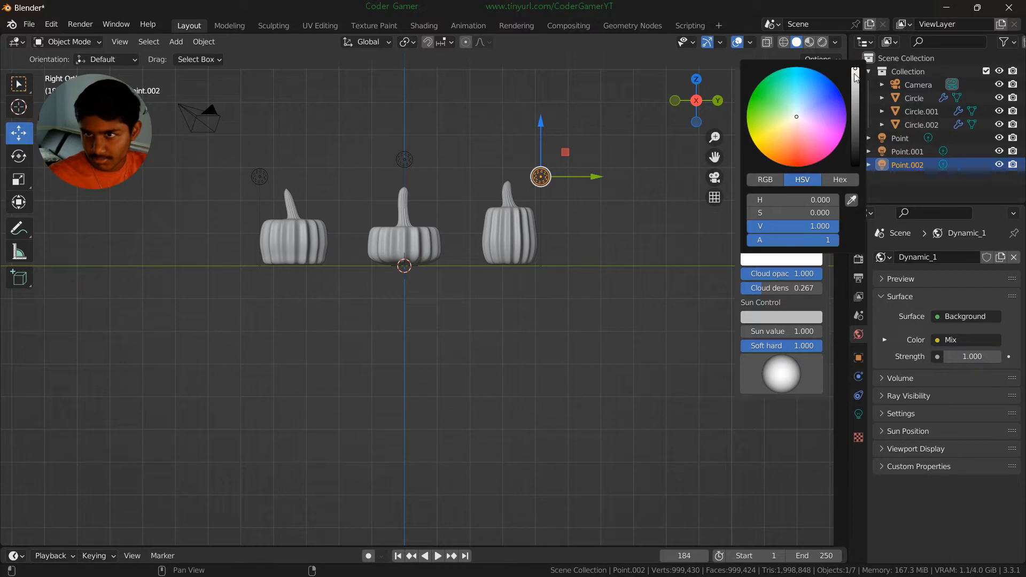
left_click_drag(855, 76, 859, 163)
left_click(620, 144)
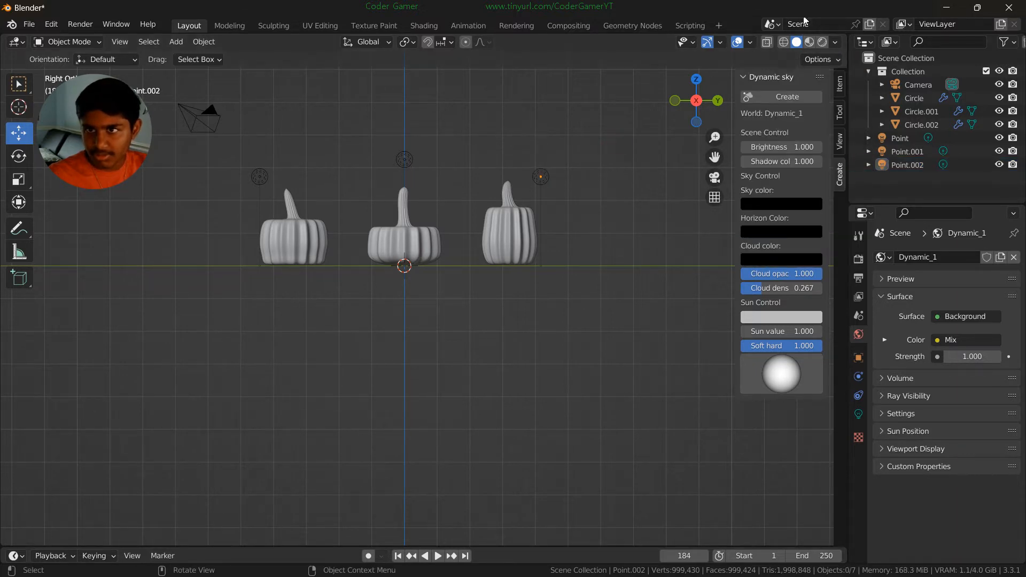
- Switch the viewport to rendered shading and view the three lit pumpkins from the front in perspective
left_click(823, 42)
key("z")
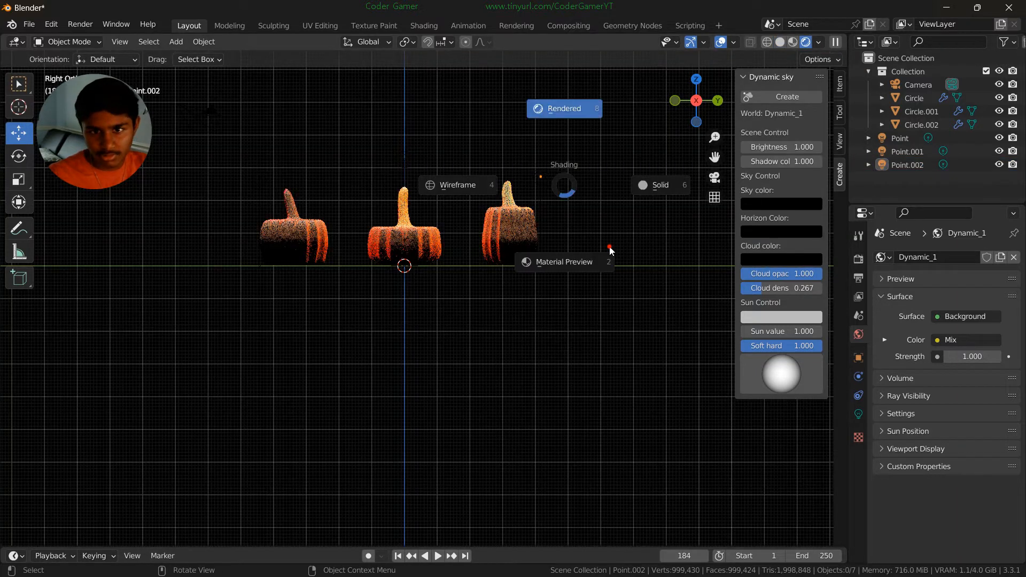
left_click(629, 313)
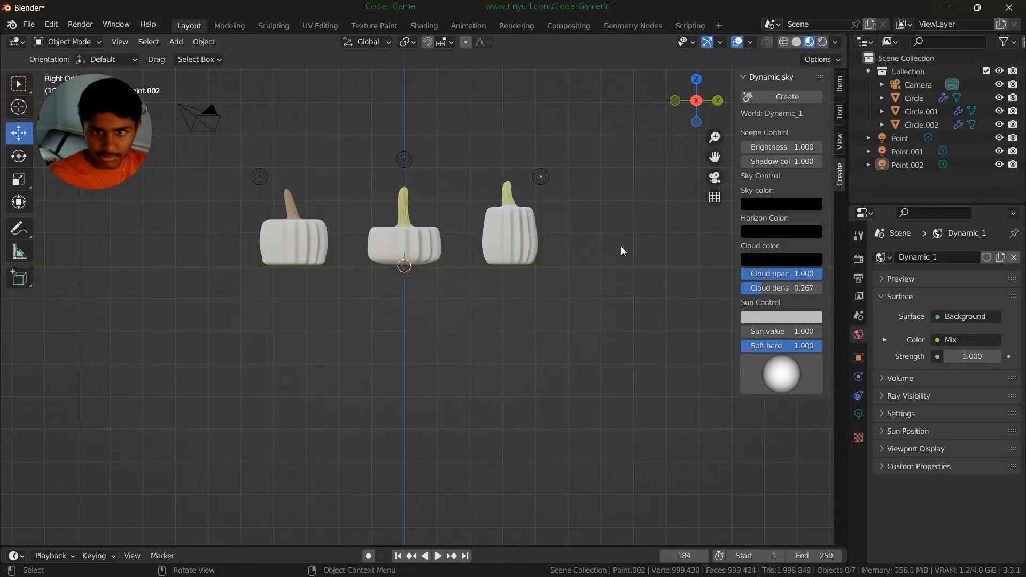
left_click(822, 41)
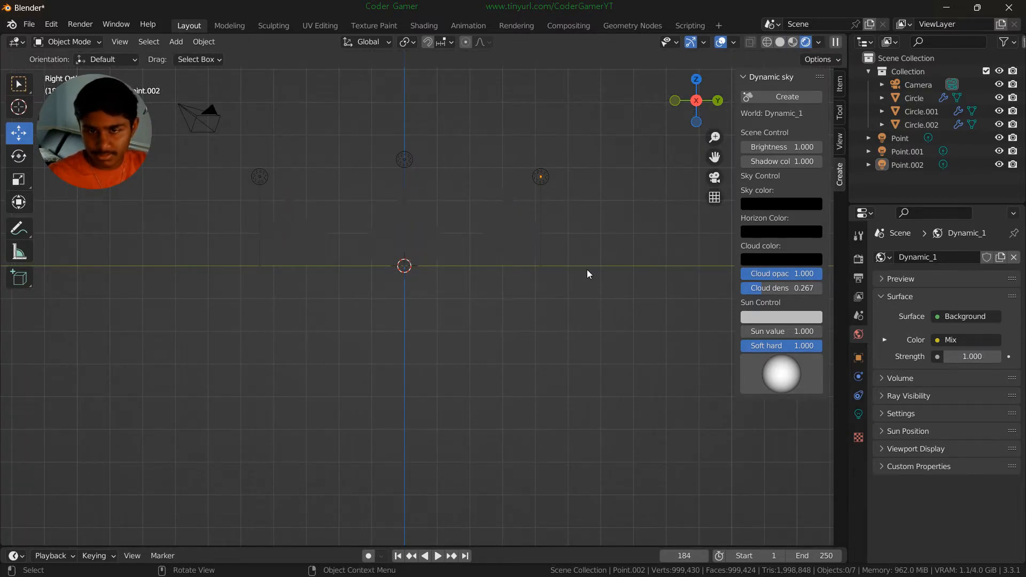
mouse_move(587, 269)
middle_mouse_down()
mouse_move(583, 233)
mouse_move(588, 274)
mouse_move(604, 259)
mouse_move(593, 252)
mouse_move(588, 268)
middle_mouse_up()
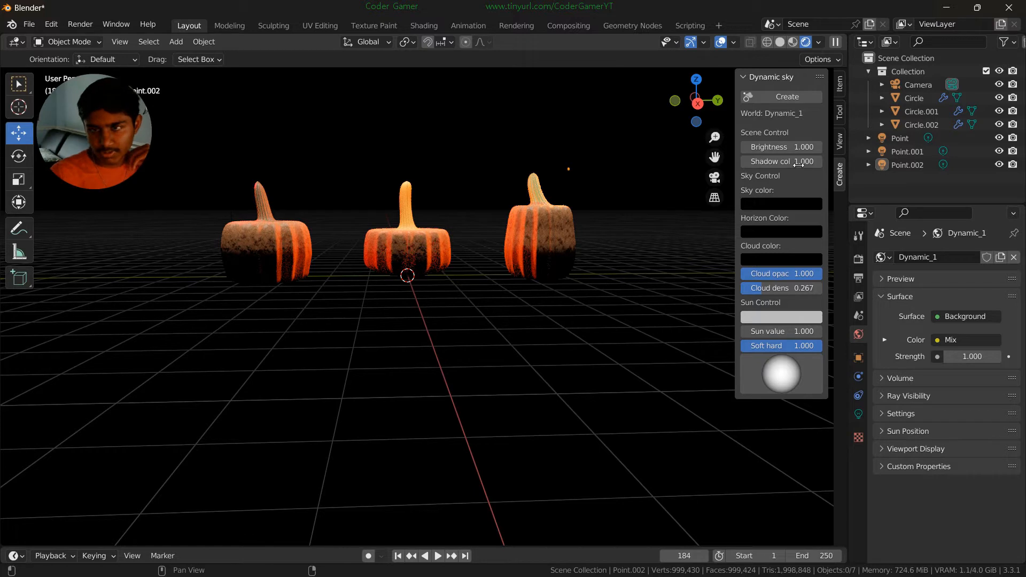
- Lower the dynamic sky's brightness to 0.001
left_click(744, 147)
left_click(744, 147)
left_click(743, 147)
left_click(743, 147)
left_click(743, 147)
left_click(743, 147)
left_click(743, 147)
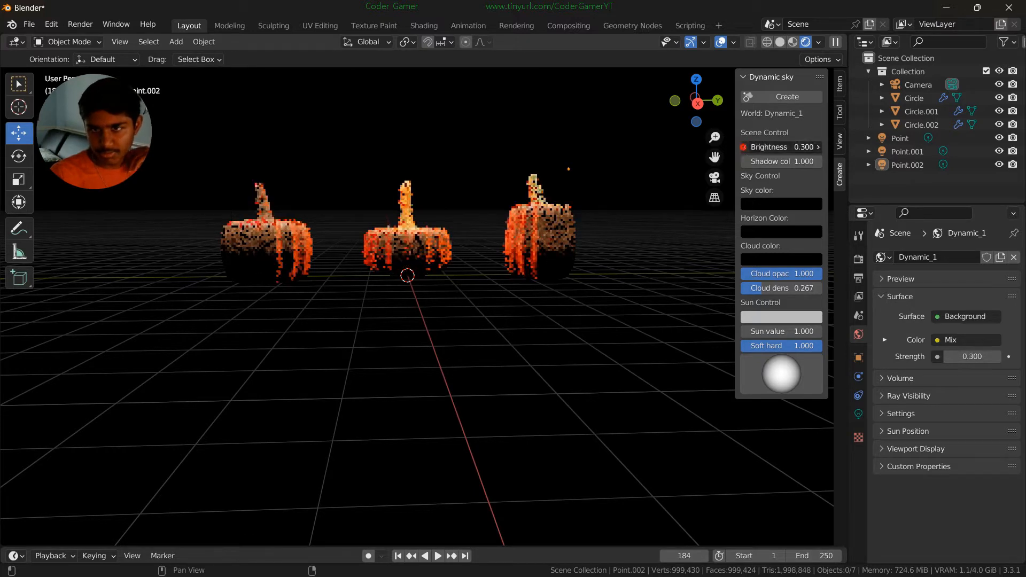
left_click(743, 147)
left_click(744, 147)
left_click(743, 147)
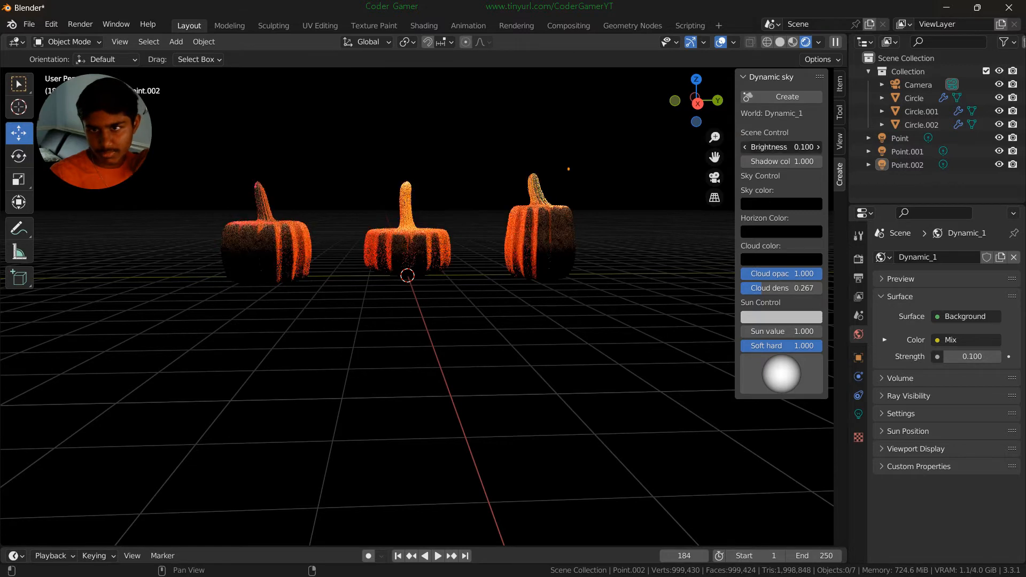
left_click(799, 147)
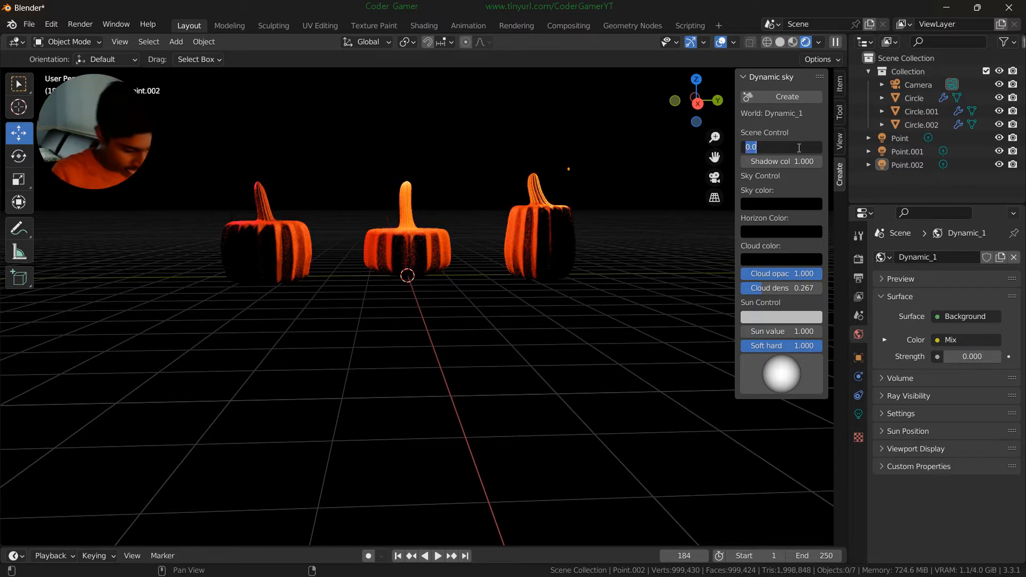
type("0.001")
key("Return")
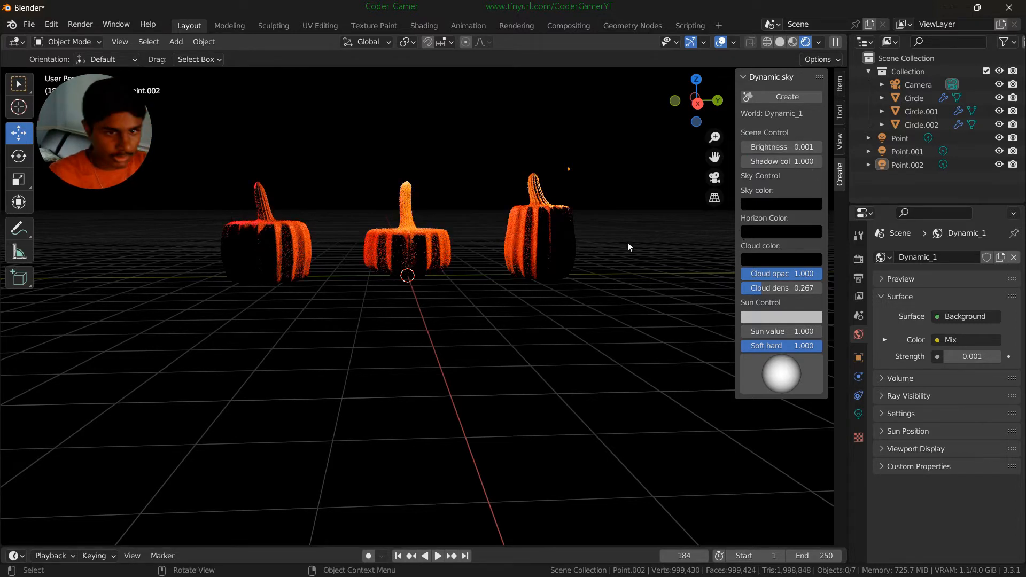
mouse_move(621, 229)
middle_mouse_down()
mouse_move(609, 214)
mouse_move(616, 222)
middle_mouse_up()
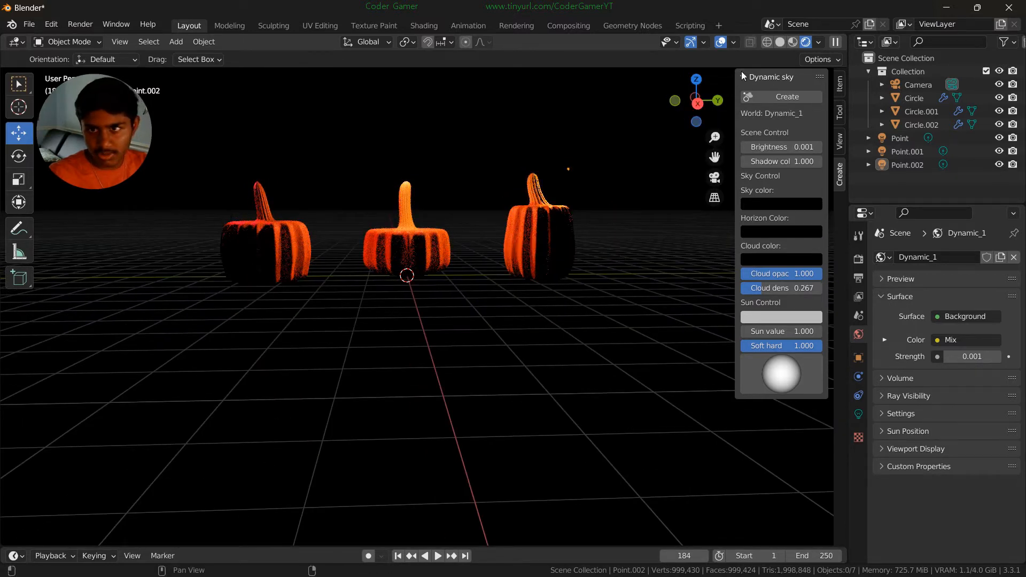
- Switch to solid shading, select all three point lights and raise them together above the pumpkins
left_click(779, 44)
left_click(229, 168)
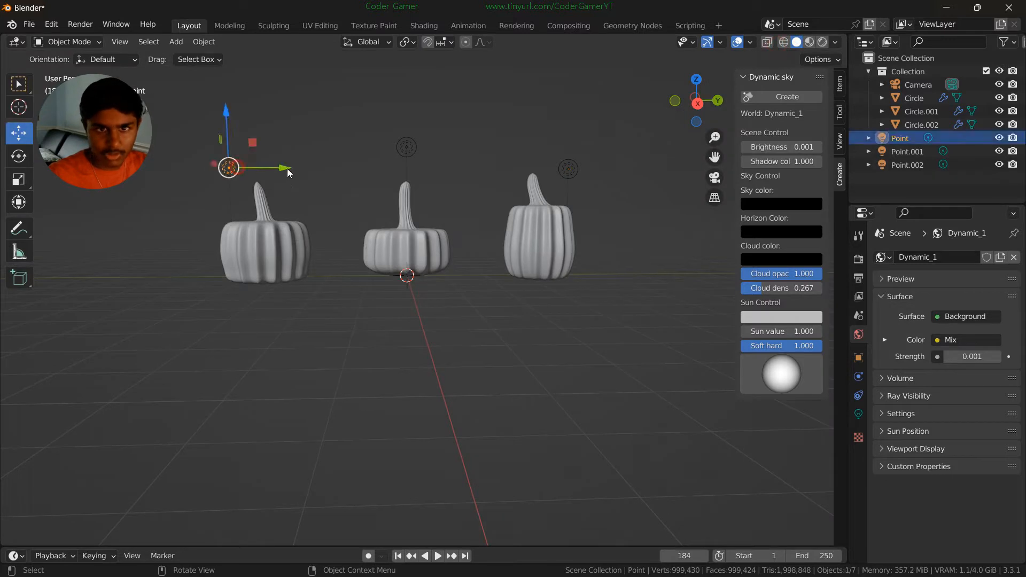
left_click(406, 147, "shift")
left_click(568, 168, "shift")
scroll(469, 167, "down", 5)
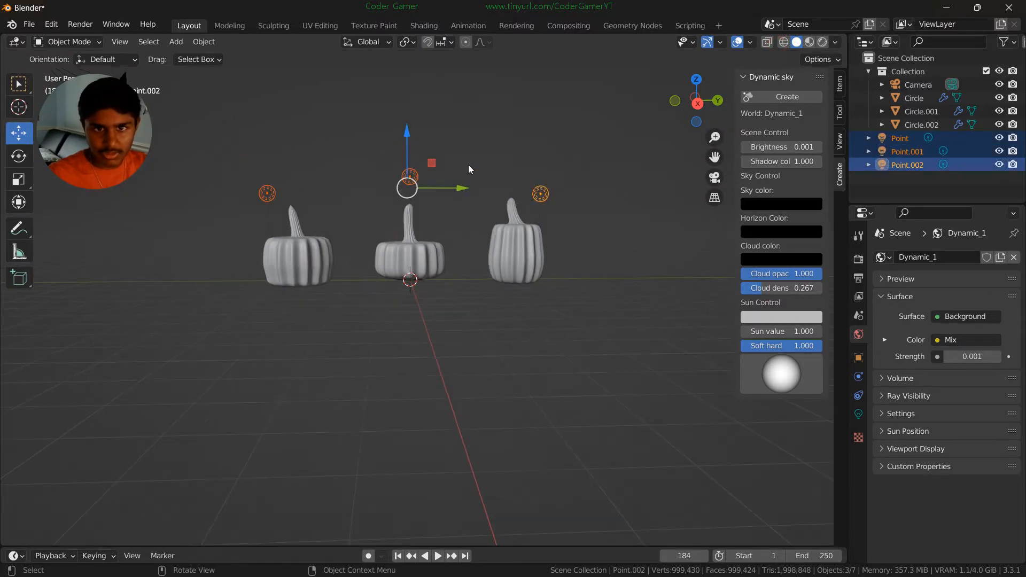
left_click_drag(415, 190, 414, 156)
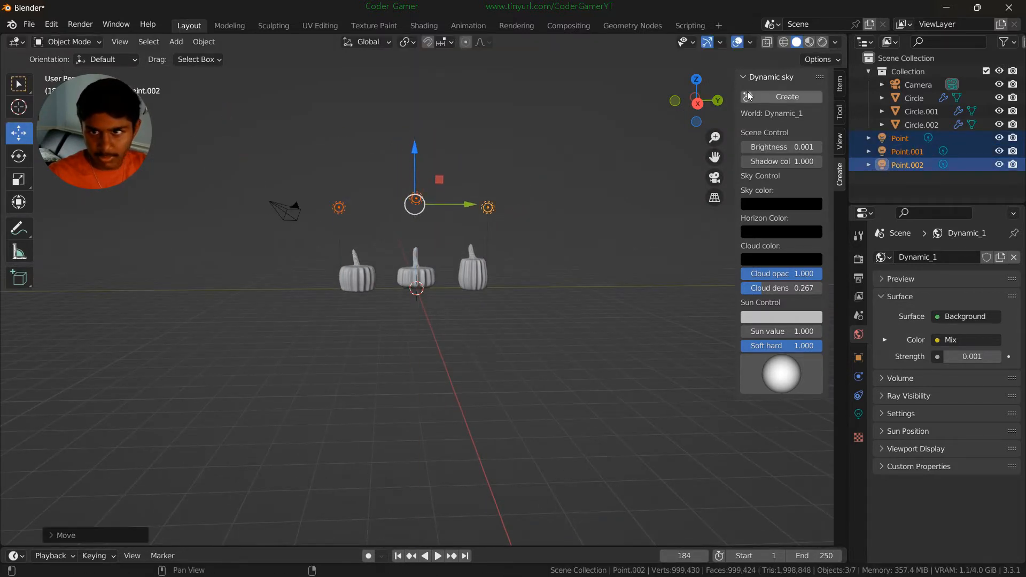
- Return to rendered shading and raise the three point lights much higher to soften the light on the pumpkins
left_click(823, 41)
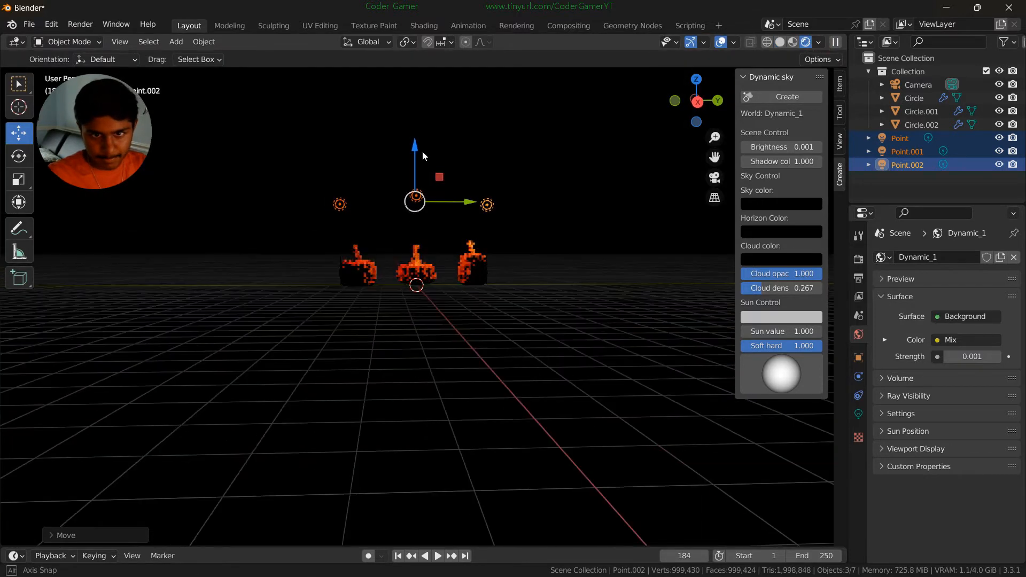
left_click_drag(421, 150, 439, 487)
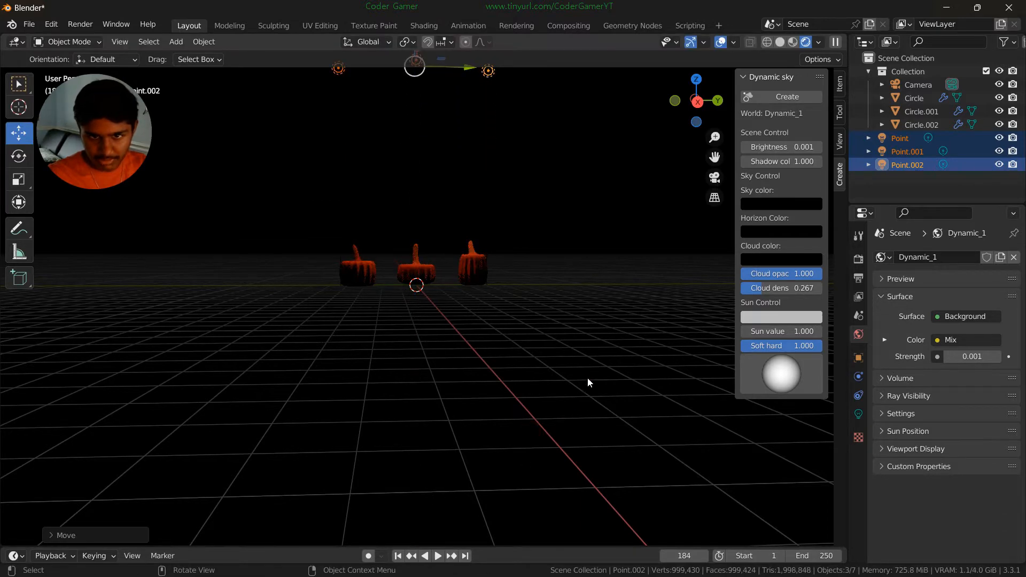
left_click(588, 378)
scroll(588, 379, "up", 6)
middle_click_drag(588, 378, 582, 390)
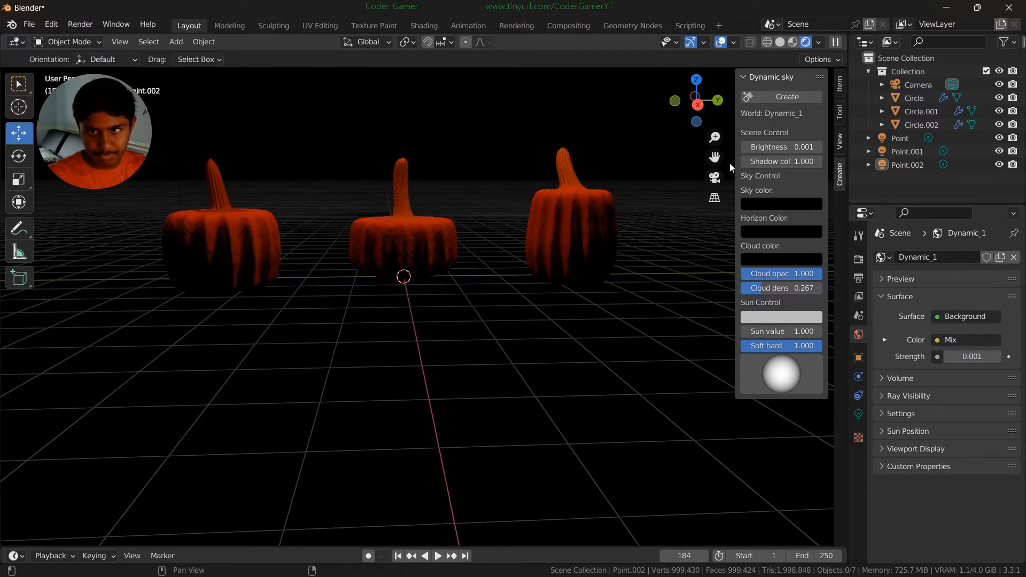
- Add a plane at the scene's center and scale it up in solid shading into a large ground under the pumpkins
scroll(558, 231, "down", 5)
left_click(176, 41)
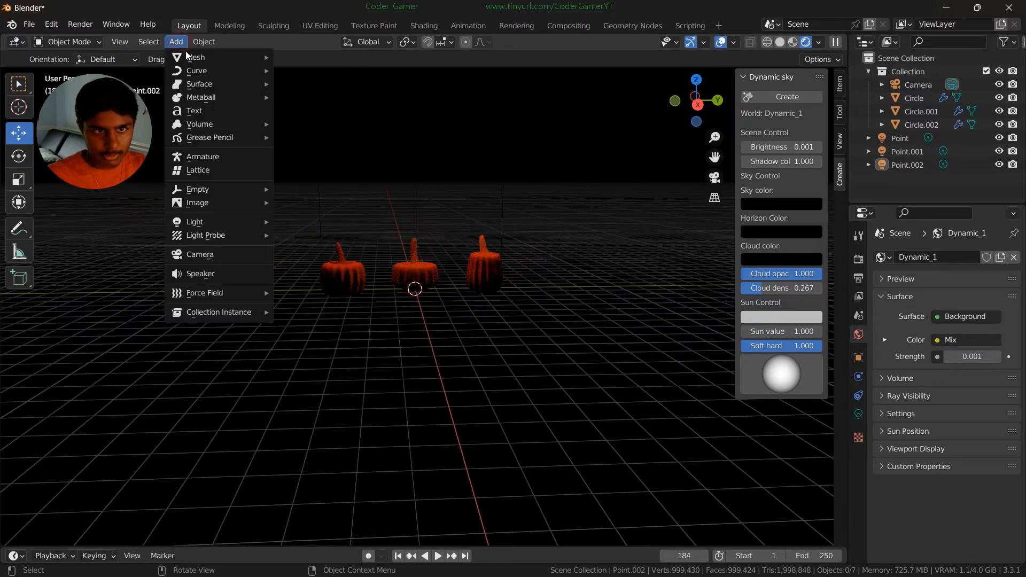
mouse_move(185, 54)
left_click(329, 58)
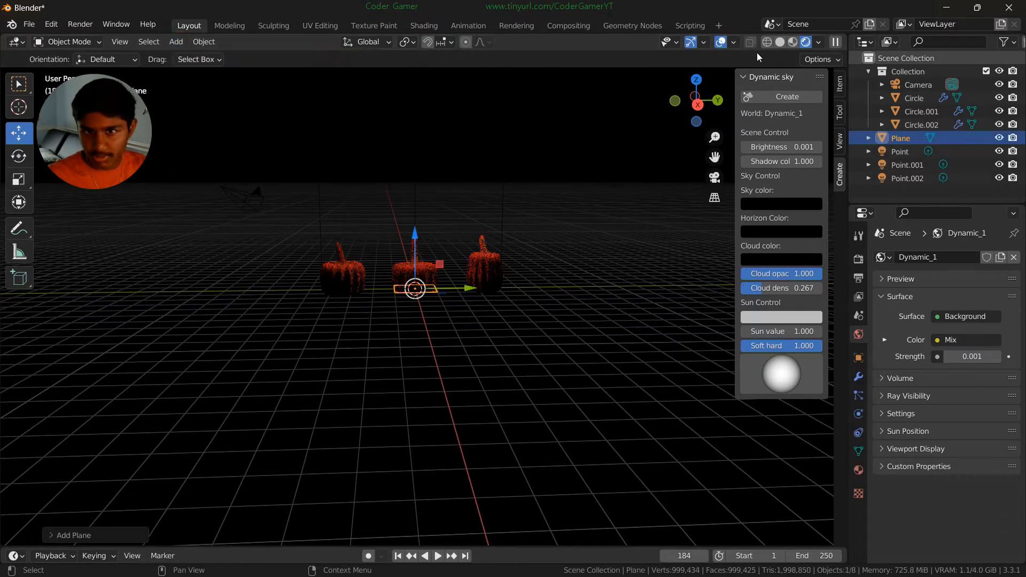
left_click(780, 42)
scroll(422, 426, "down", 3)
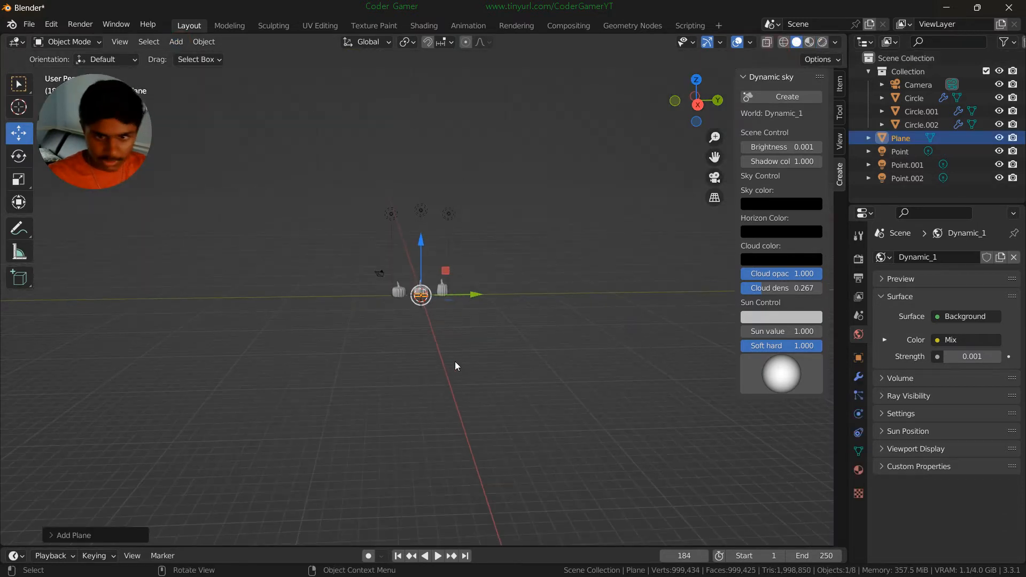
key("s")
left_click(208, 92)
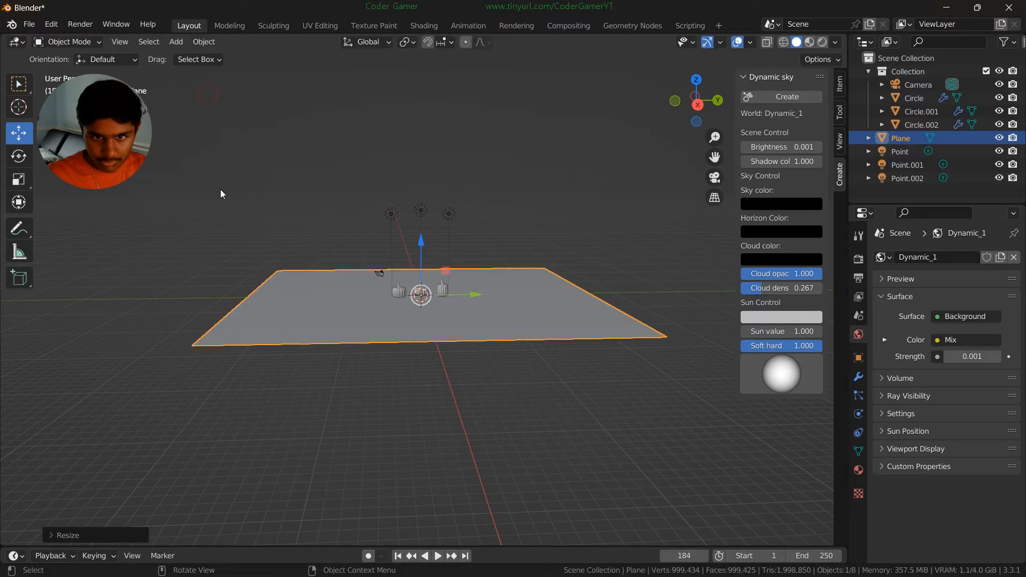
- Assign a new material to the ground plane with a light orange base color of hue 0.062, saturation 0.765 and value 0.800
scroll(190, 298, "up", 6)
mouse_move(435, 302)
middle_mouse_down()
mouse_move(425, 316)
mouse_move(431, 298)
middle_mouse_up()
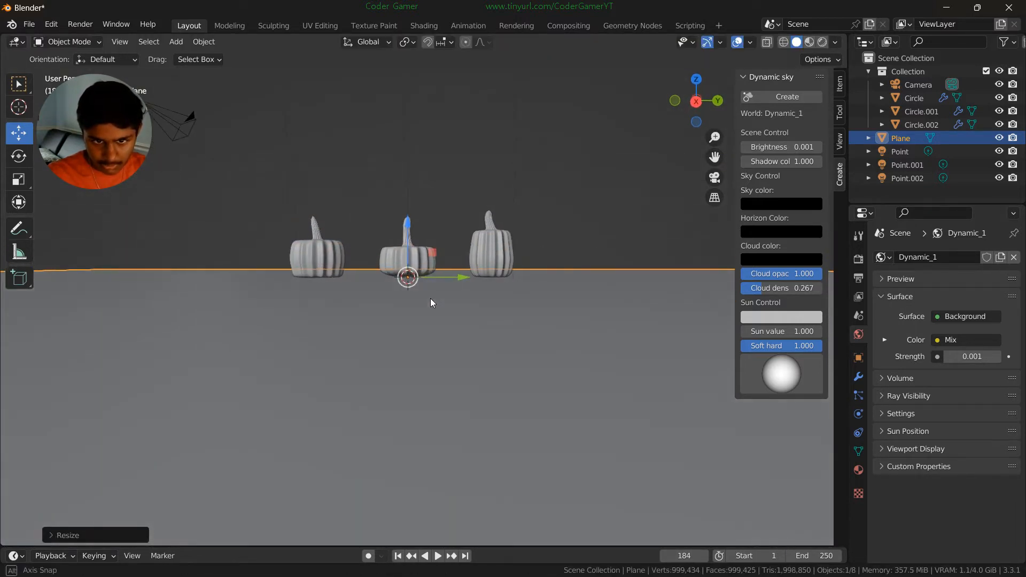
left_click(696, 101)
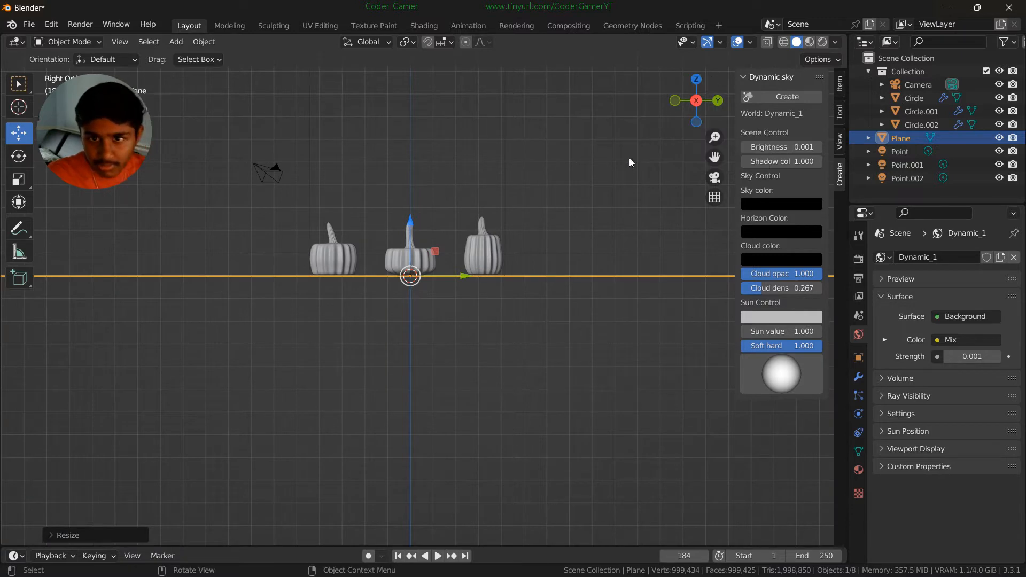
left_click(612, 175)
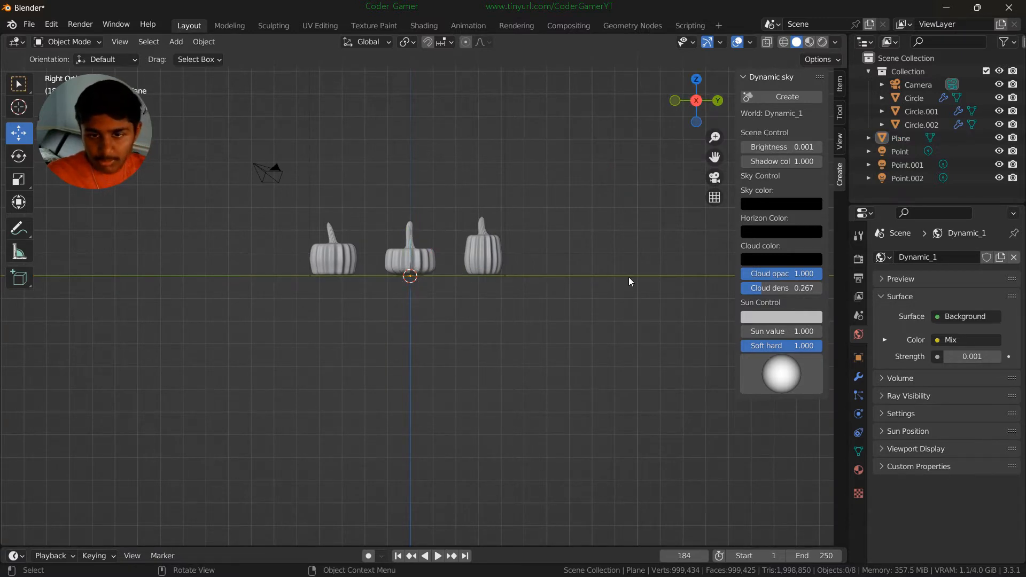
middle_click_drag(630, 280, 543, 268)
left_click(395, 159)
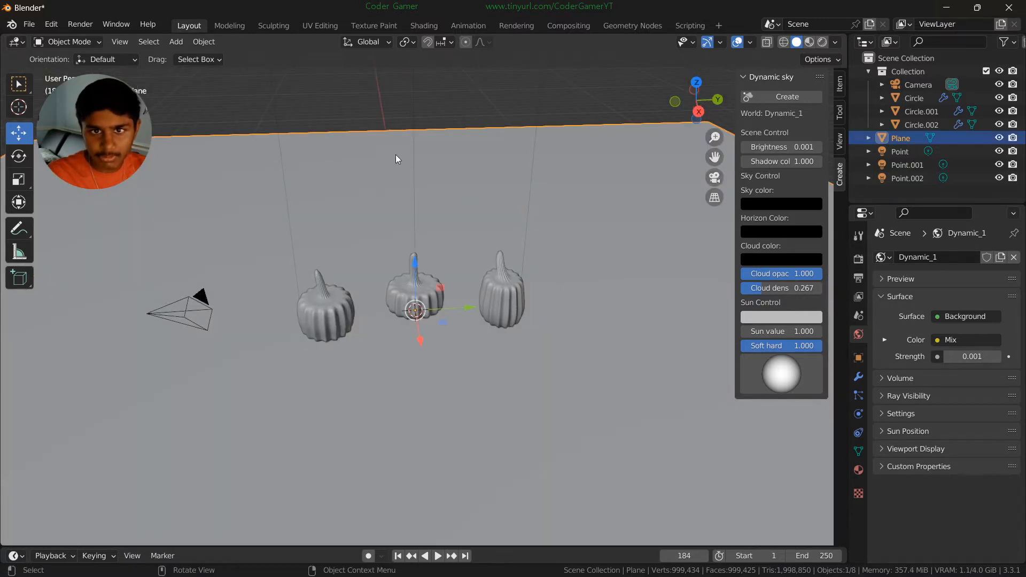
left_click(858, 471)
left_click(973, 313)
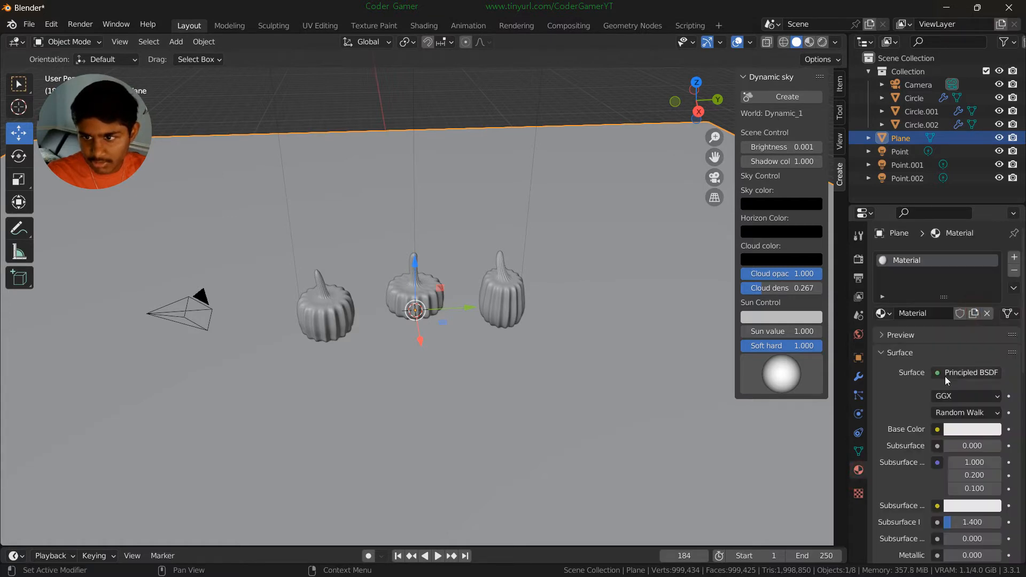
left_click(986, 430)
left_click_drag(934, 284, 920, 308)
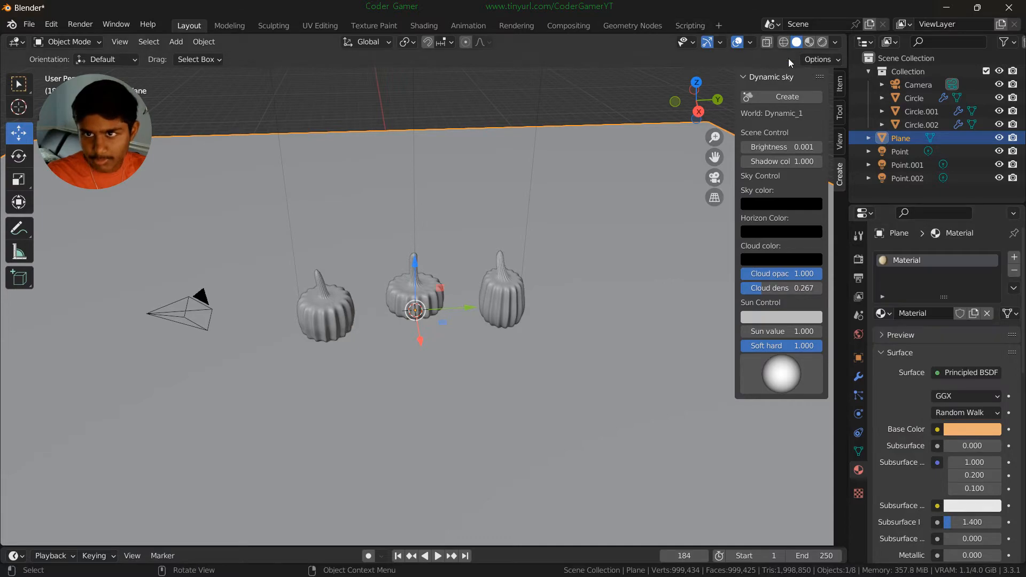
- In rendered shading, change the ground plane's base color to green with hue 0.389, saturation 0.976 and value 0.800
left_click(822, 41)
mouse_move(586, 242)
middle_mouse_down()
mouse_move(574, 198)
mouse_move(578, 210)
middle_mouse_up()
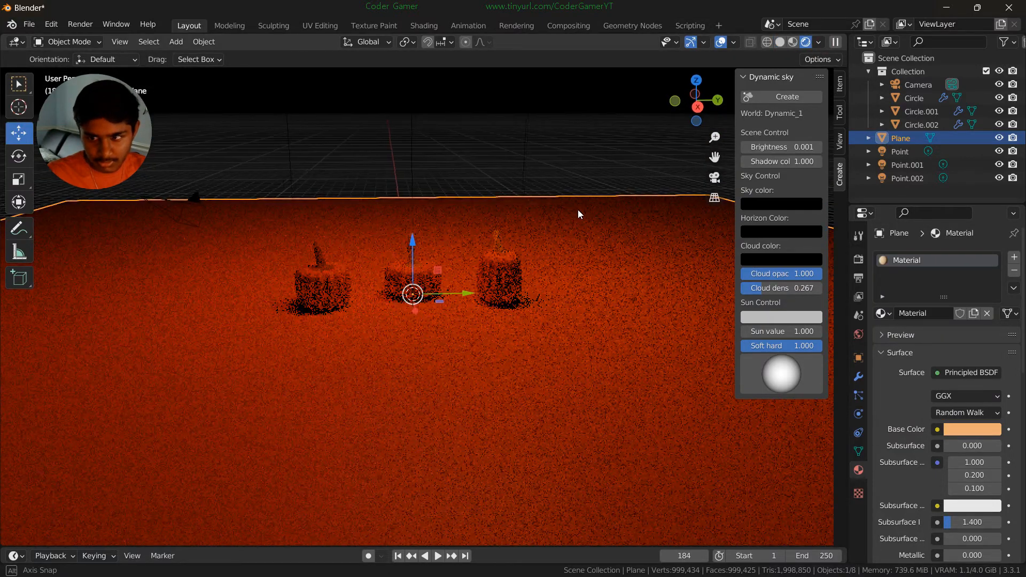
left_click(970, 431)
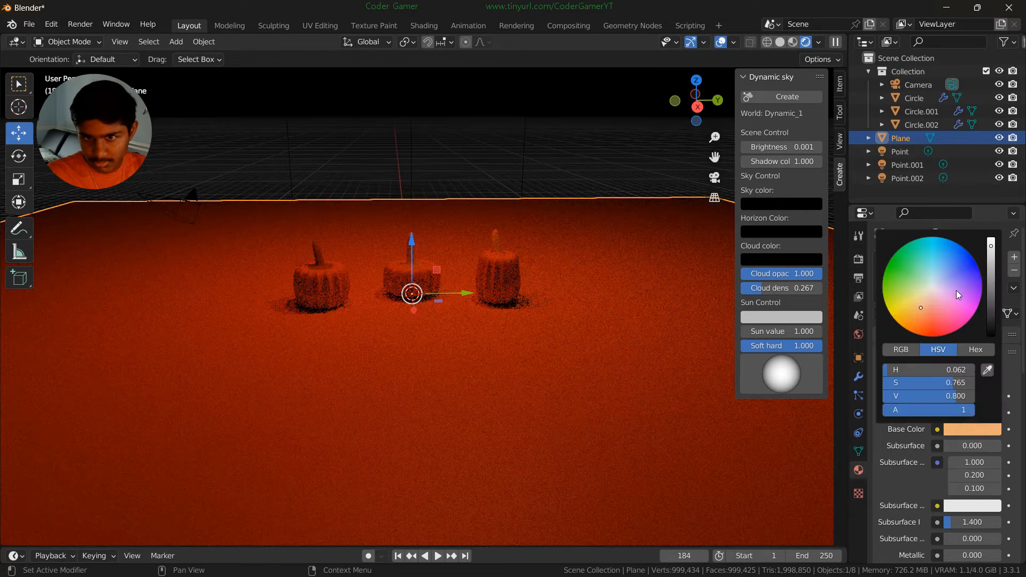
left_click(911, 255)
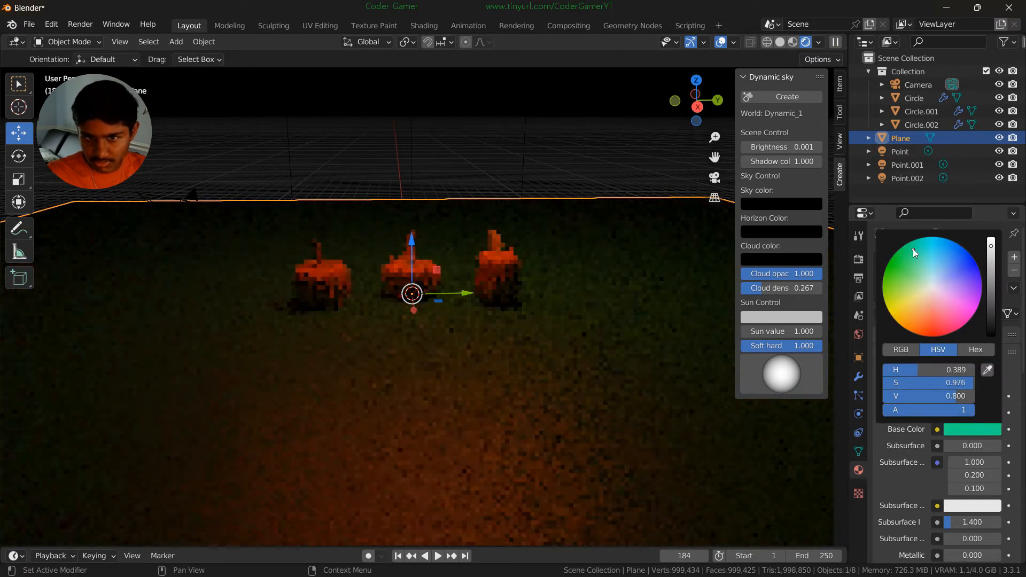
left_click(561, 185)
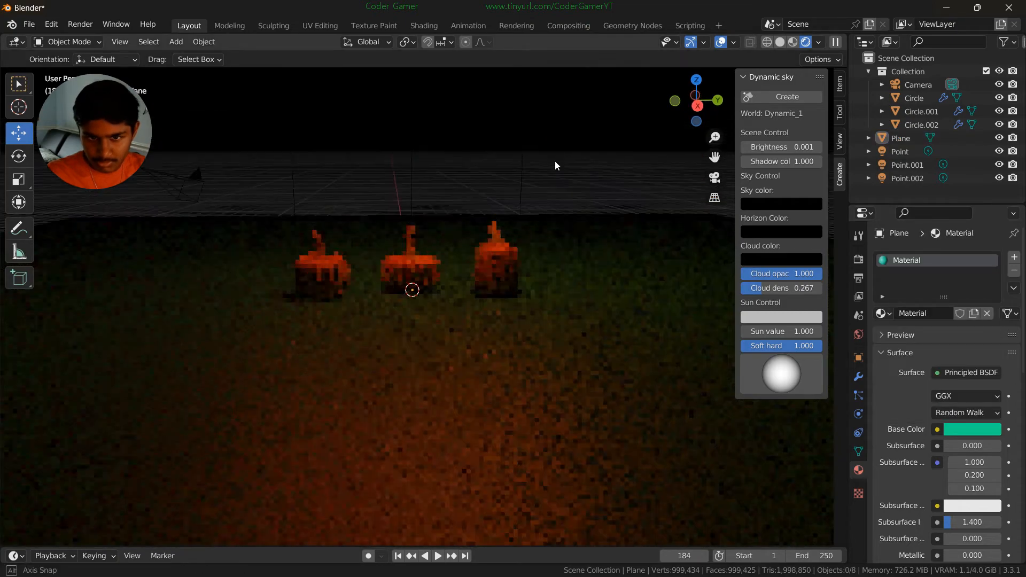
- Frame the three pumpkins from the front, align the camera to that view and select the camera
scroll(555, 166, "up", 1)
scroll(558, 166, "up", 4)
middle_click_drag(534, 194, 531, 175)
scroll(532, 186, "down", 3)
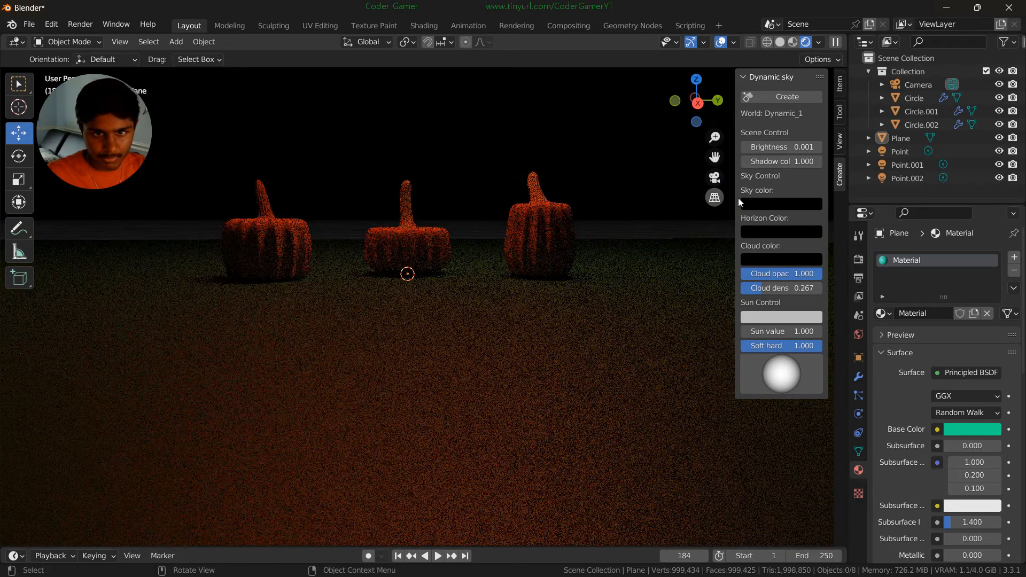
left_click(716, 178)
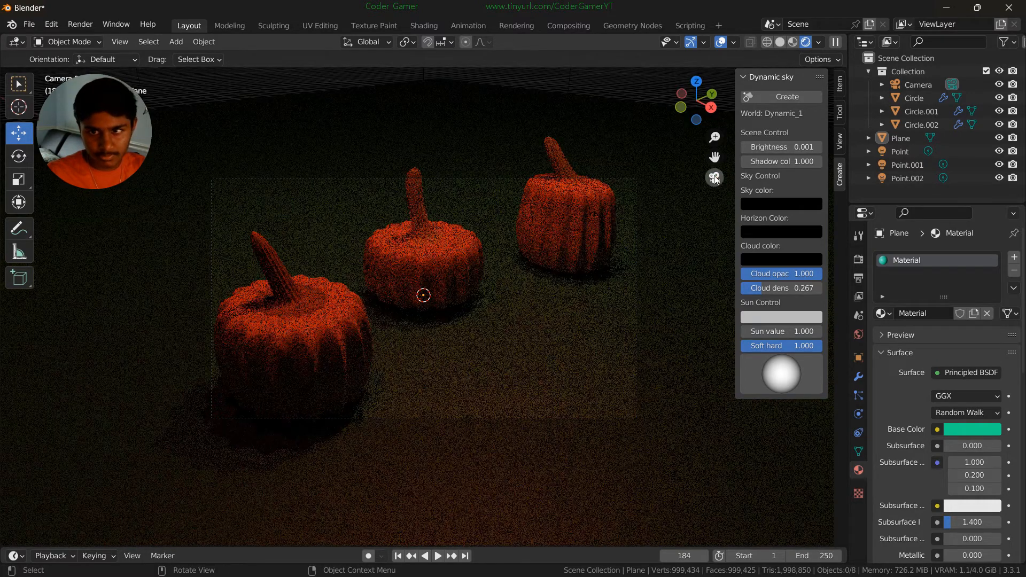
left_click(715, 178)
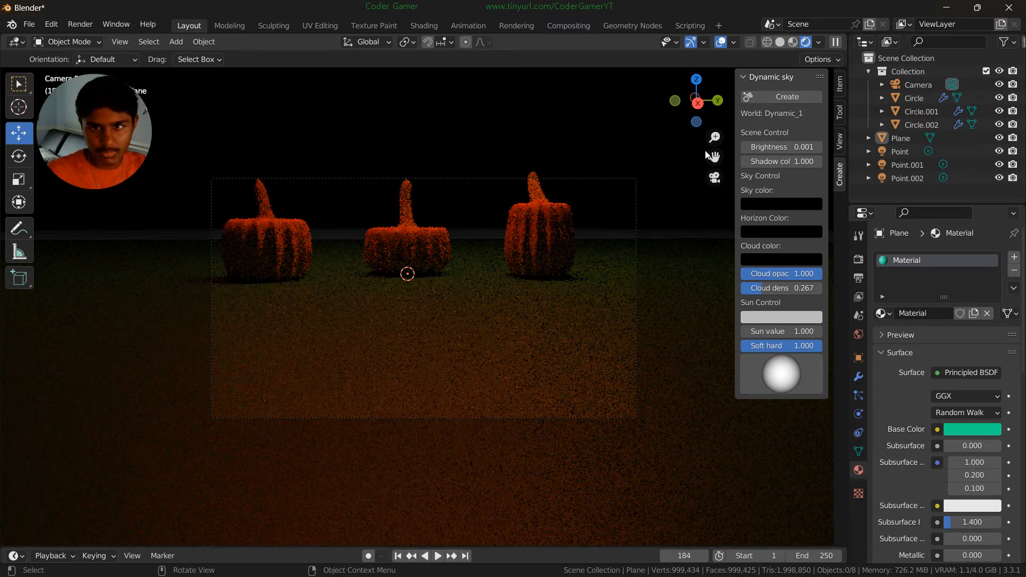
left_click(636, 211)
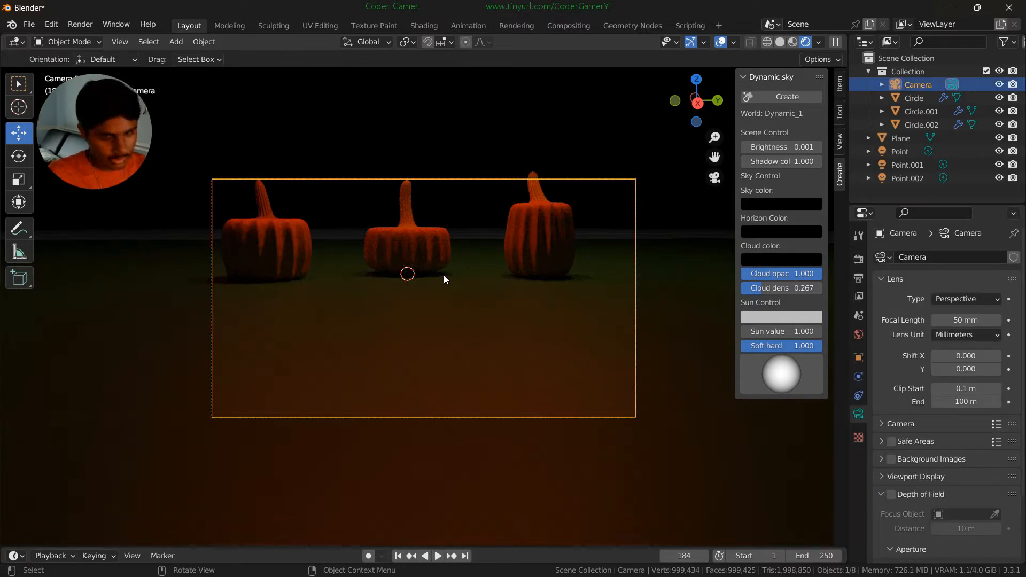
- Move the camera up and sideways to center the three pumpkins in its frame and hide the viewport overlays
key("g")
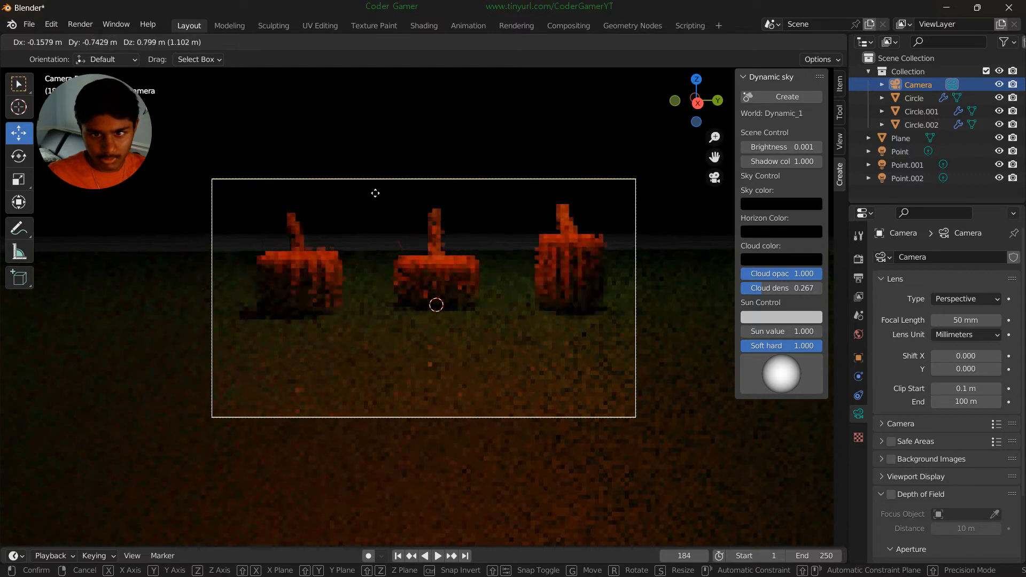
left_click(380, 138)
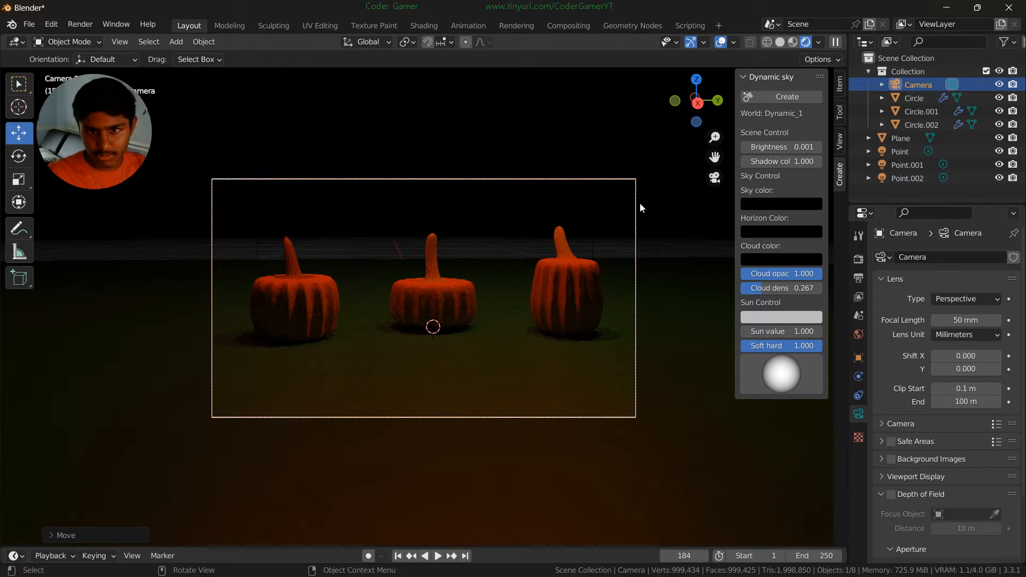
left_click(720, 42)
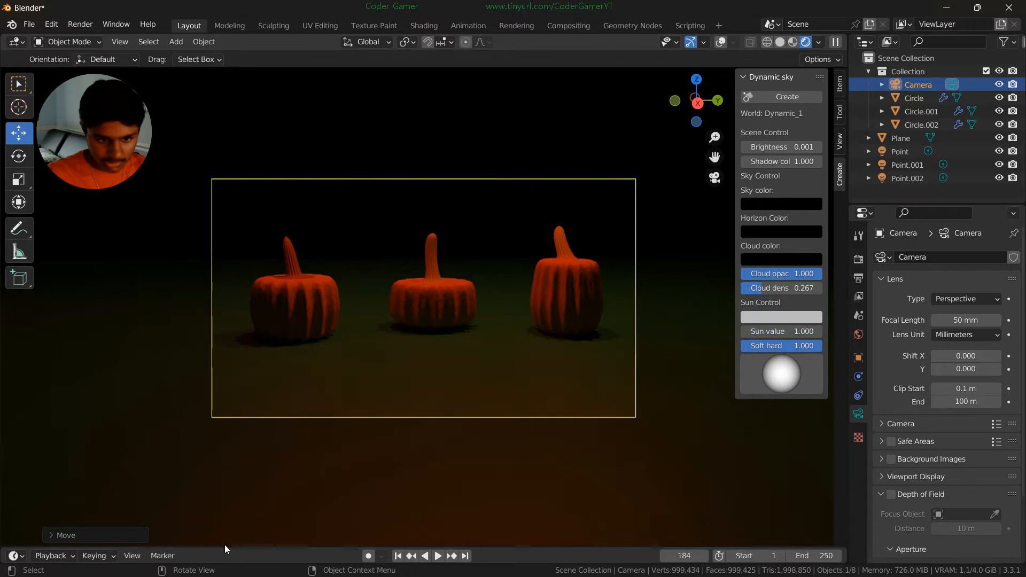
- Enlarge the timeline and insert a Location & Rotation keyframe for the camera at frame 1
left_click_drag(227, 546, 261, 436)
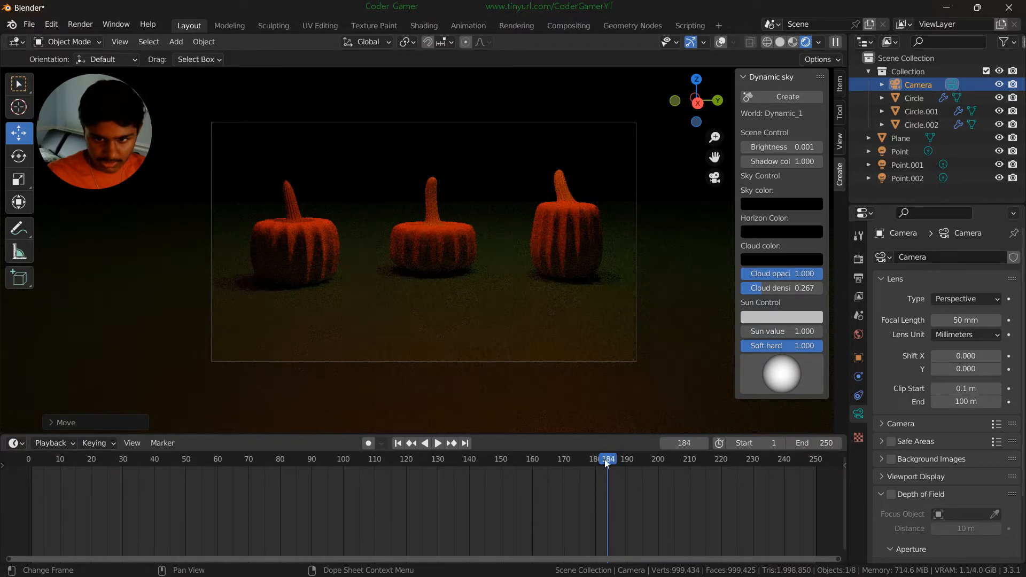
left_click_drag(605, 460, 31, 479)
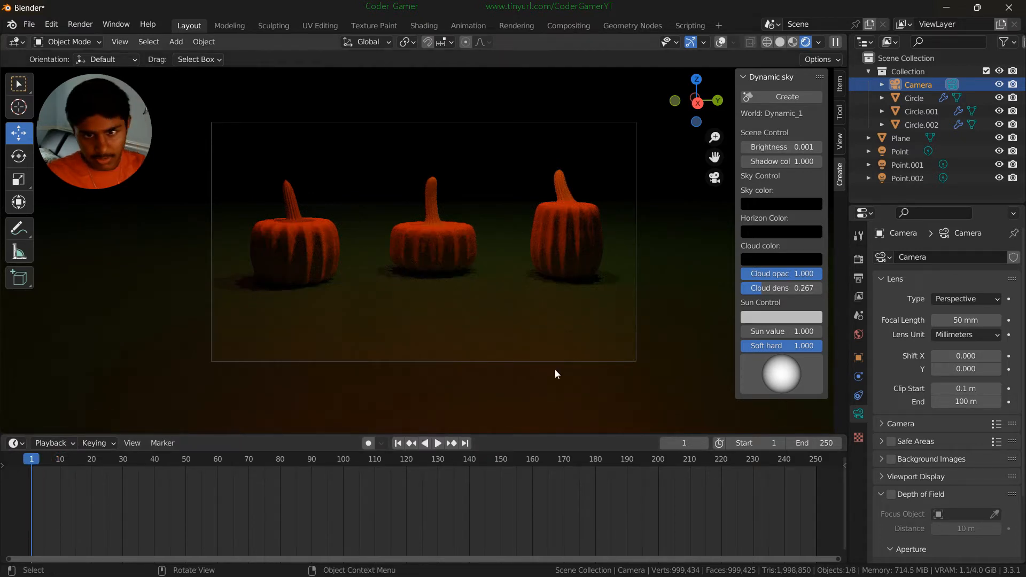
left_click(569, 364)
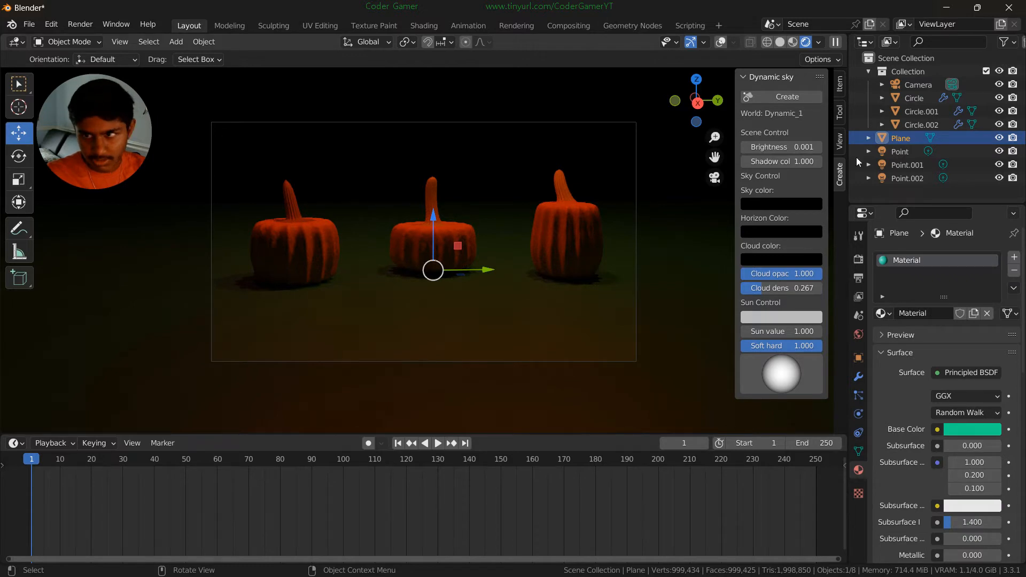
left_click(917, 85)
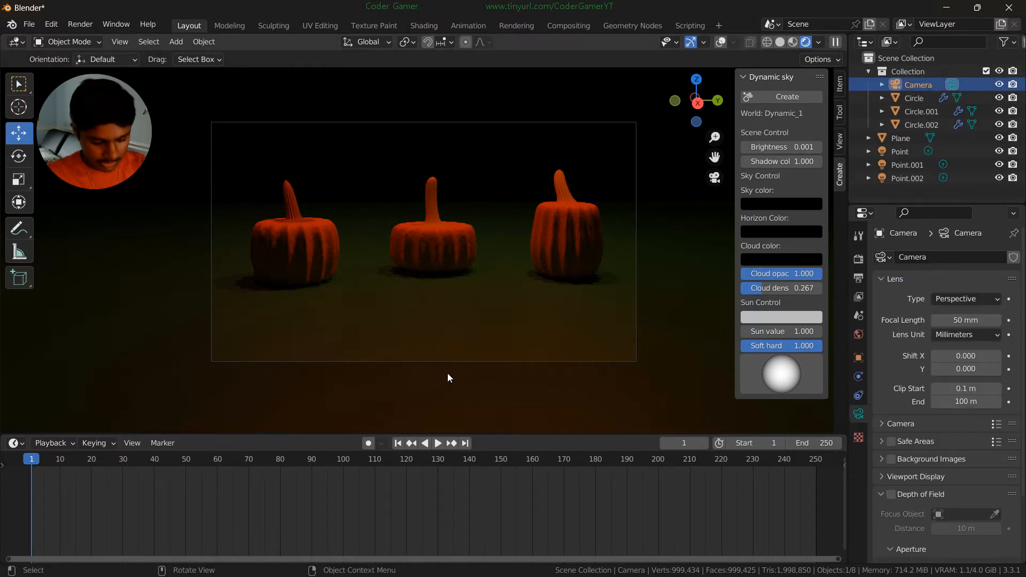
key("i")
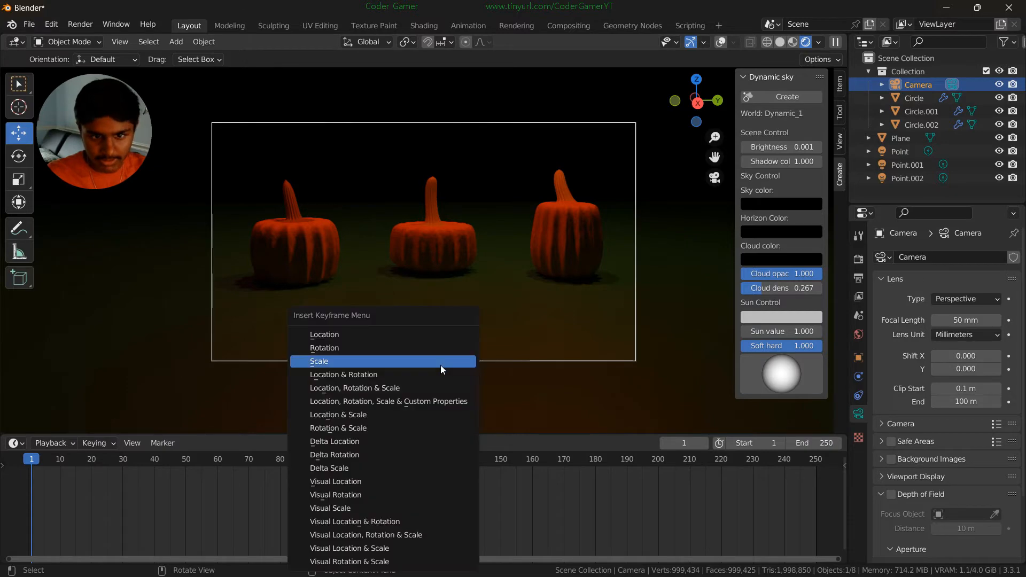
left_click(385, 374)
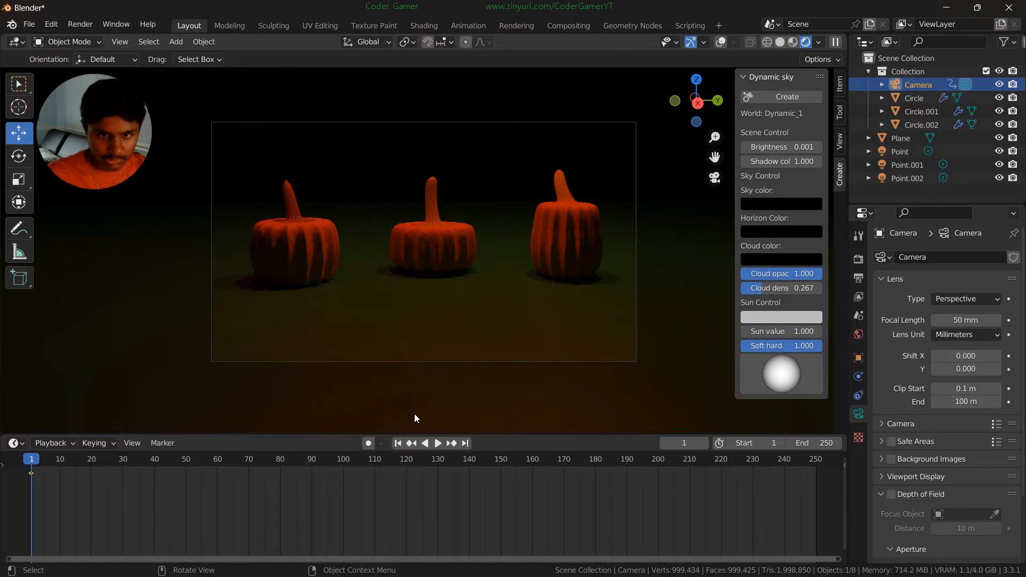
- Leave the camera view, switch the viewport to solid shading and turn the overlays back on
left_click(714, 176)
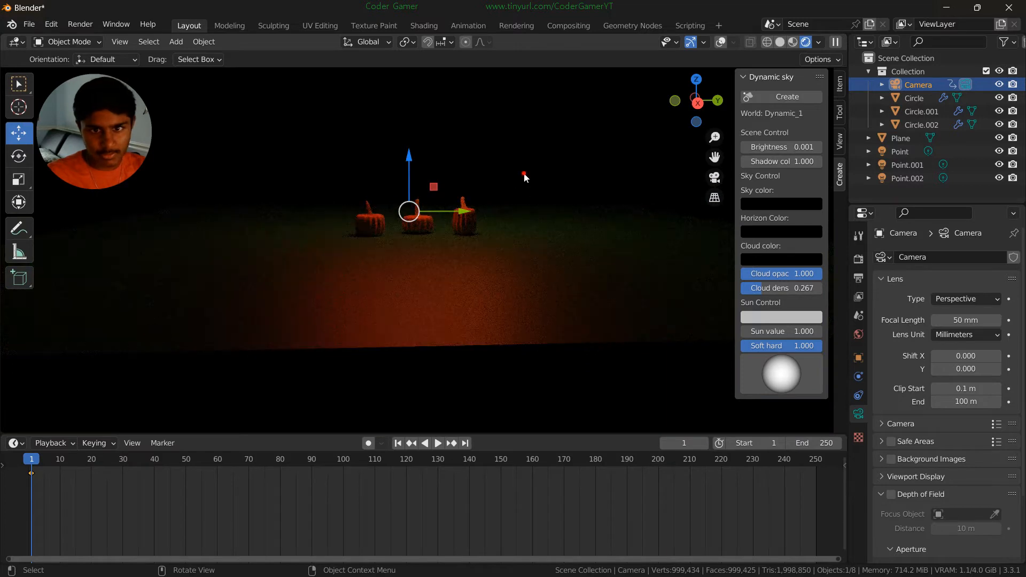
left_click(523, 184)
key("space")
left_click(781, 43)
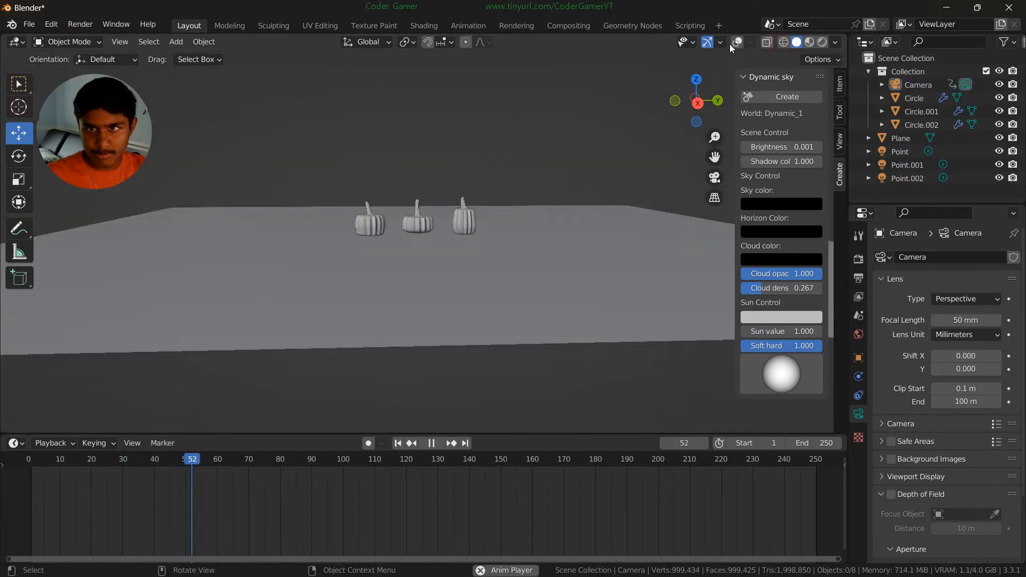
left_click(737, 42)
key("space")
scroll(512, 249, "up", 3)
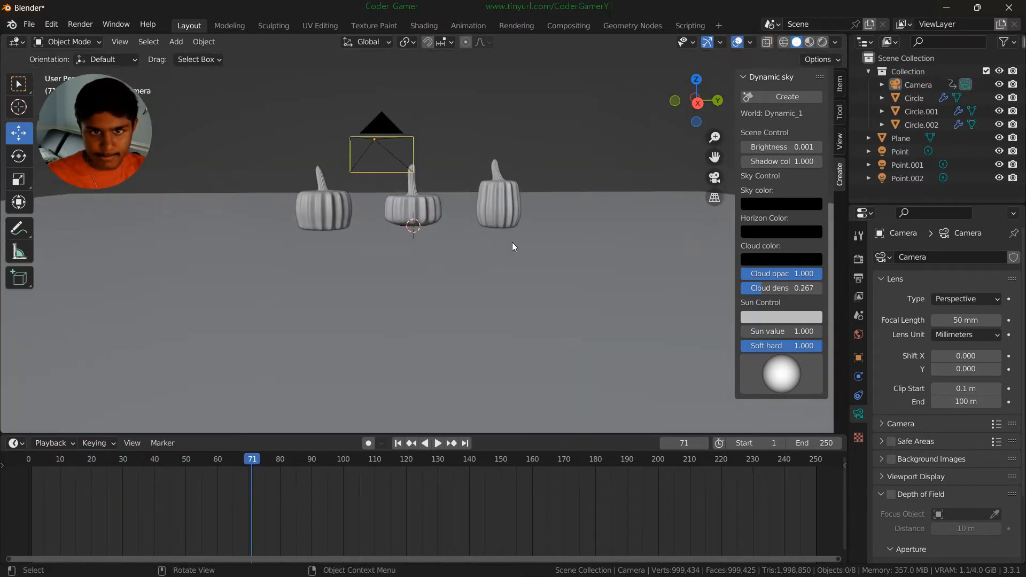
- Select the camera in the viewport and delete its keyframe at frame 1
left_click(715, 177)
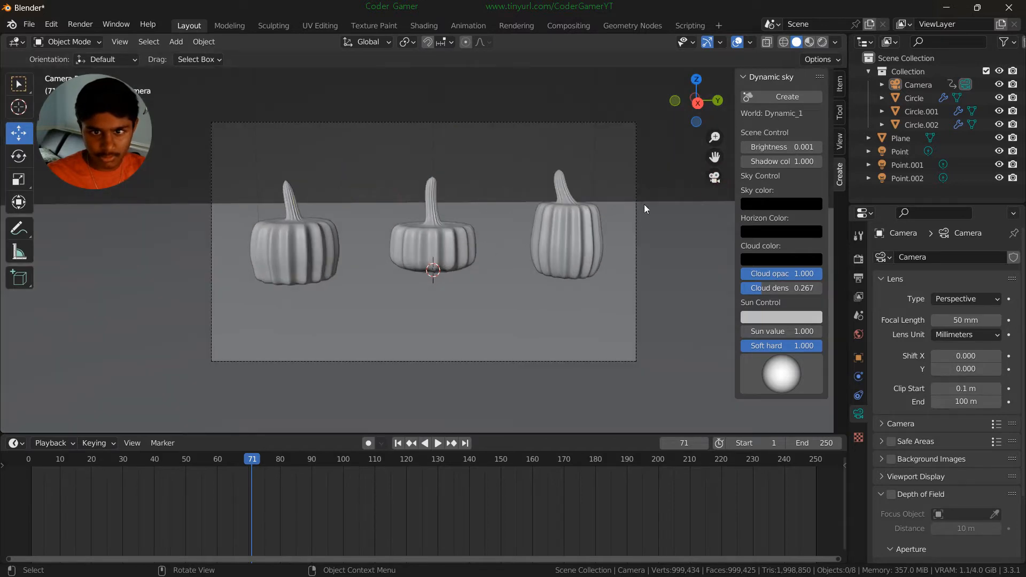
left_click(710, 183)
key("space")
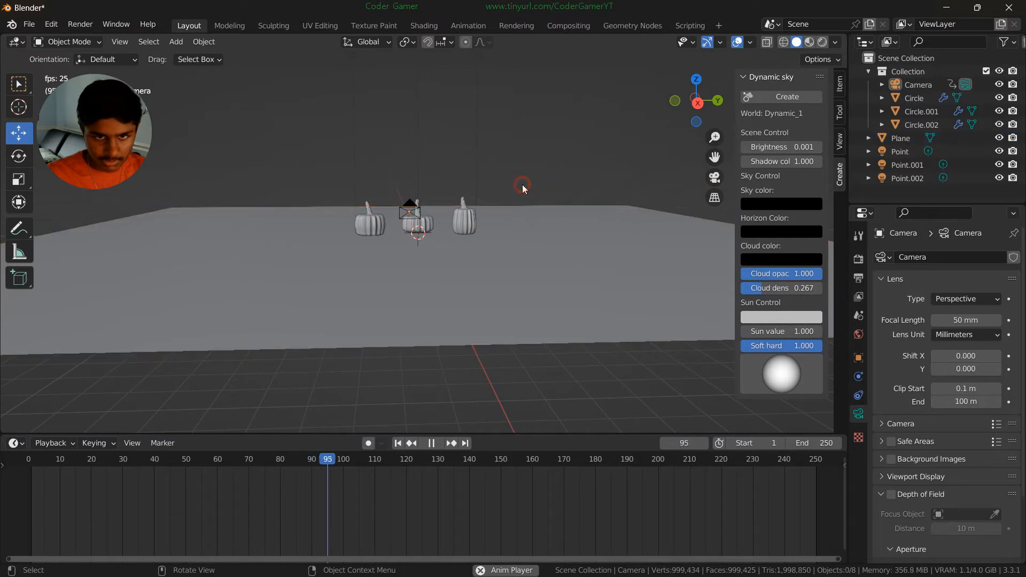
key("space")
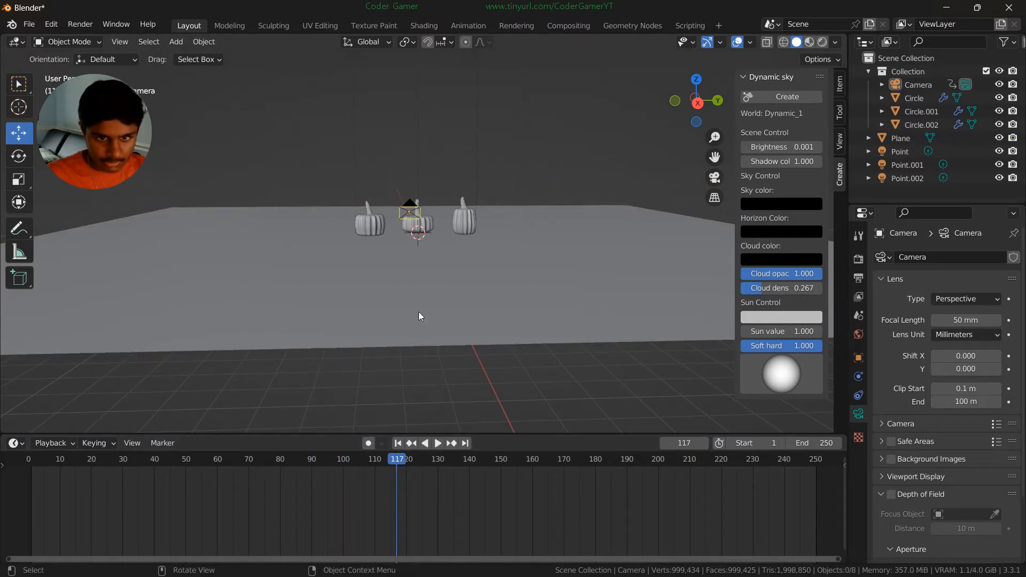
left_click(422, 219)
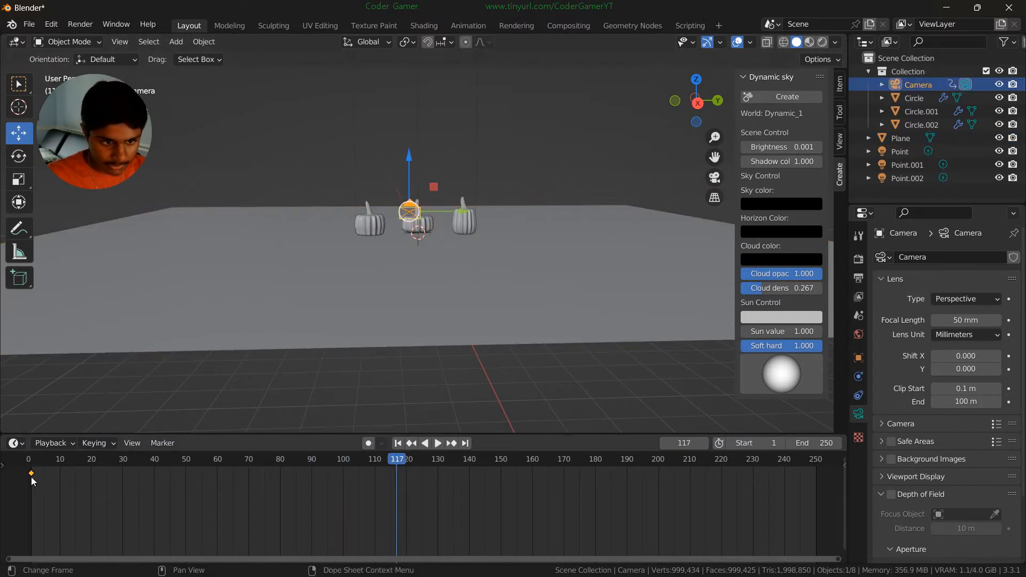
key("Delete")
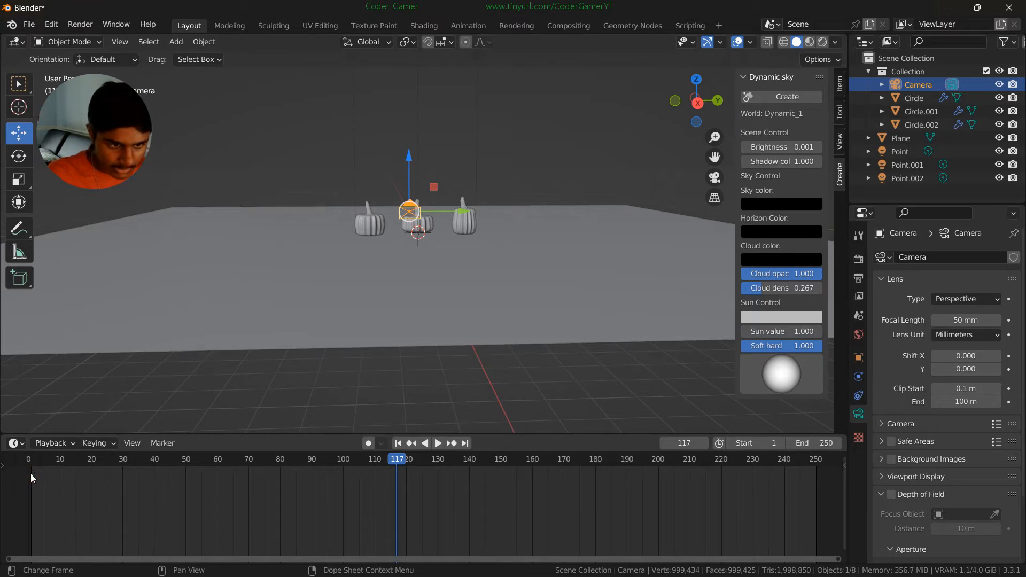
key("space")
key("space")
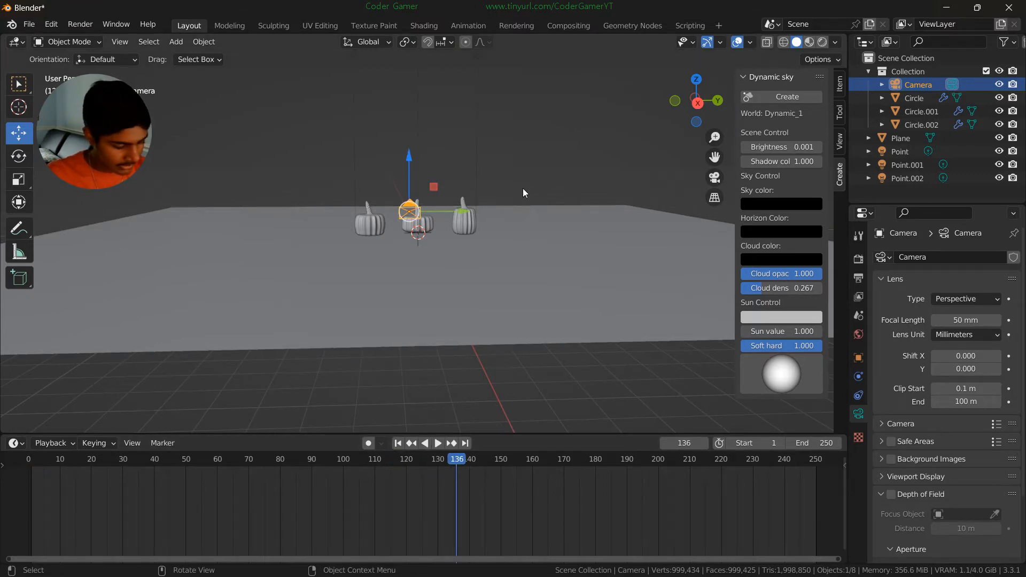
- Rotate the camera slightly and move it in camera view so the three pumpkins sit evenly within the frame
middle_click_drag(524, 156, 496, 229)
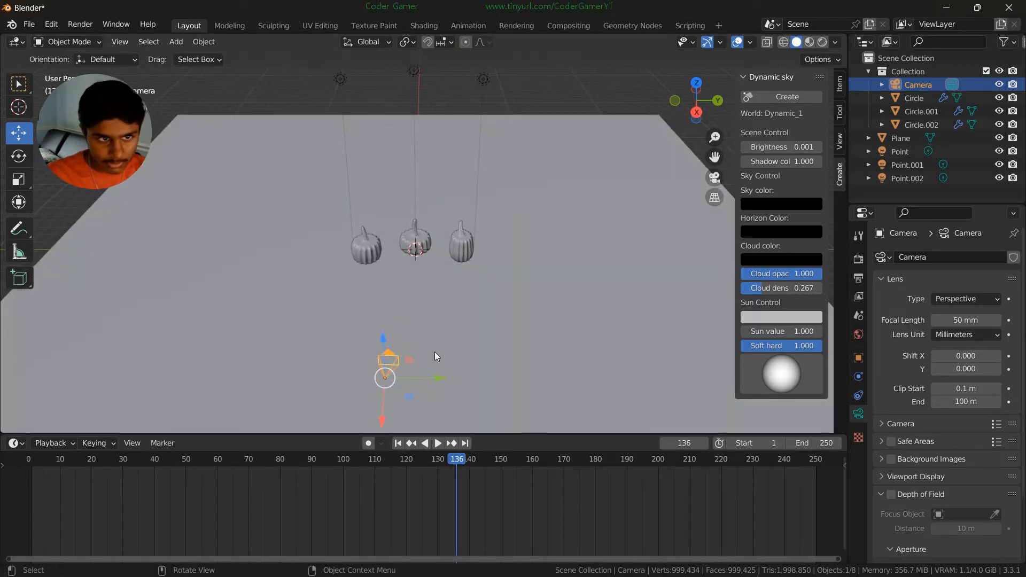
mouse_move(454, 379)
left_mouse_down()
mouse_move(484, 379)
mouse_move(463, 390)
left_mouse_up()
left_click(19, 156)
left_click(714, 180)
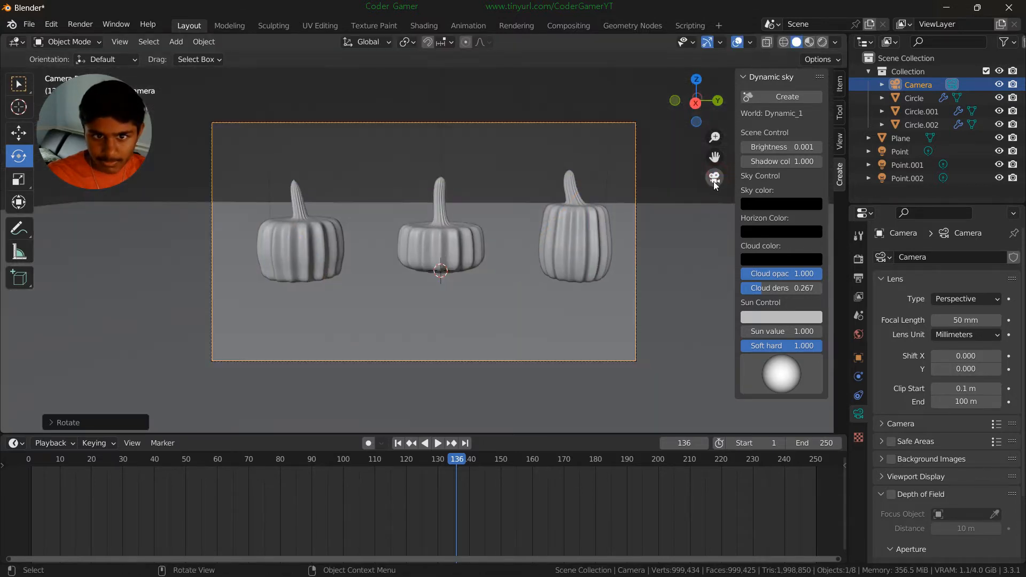
key("g")
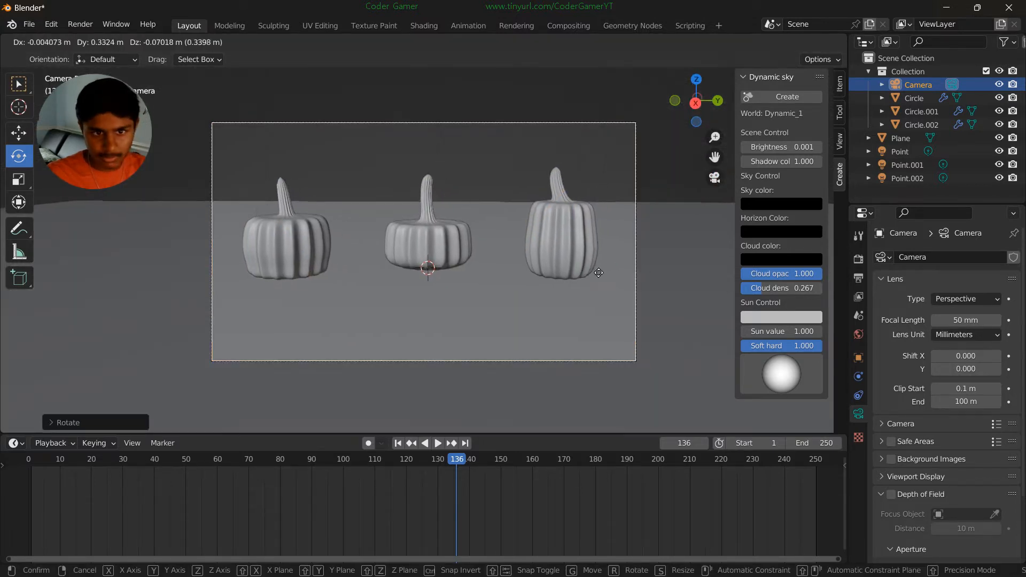
left_click(583, 268)
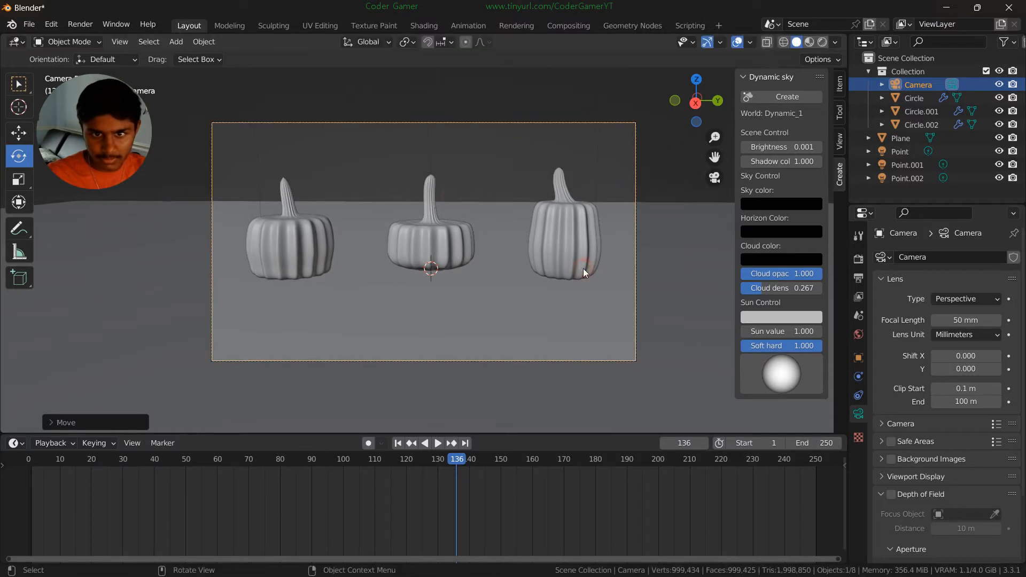
- Go to frame 0 and insert a keyframe for the camera there
left_click_drag(457, 462, 24, 462)
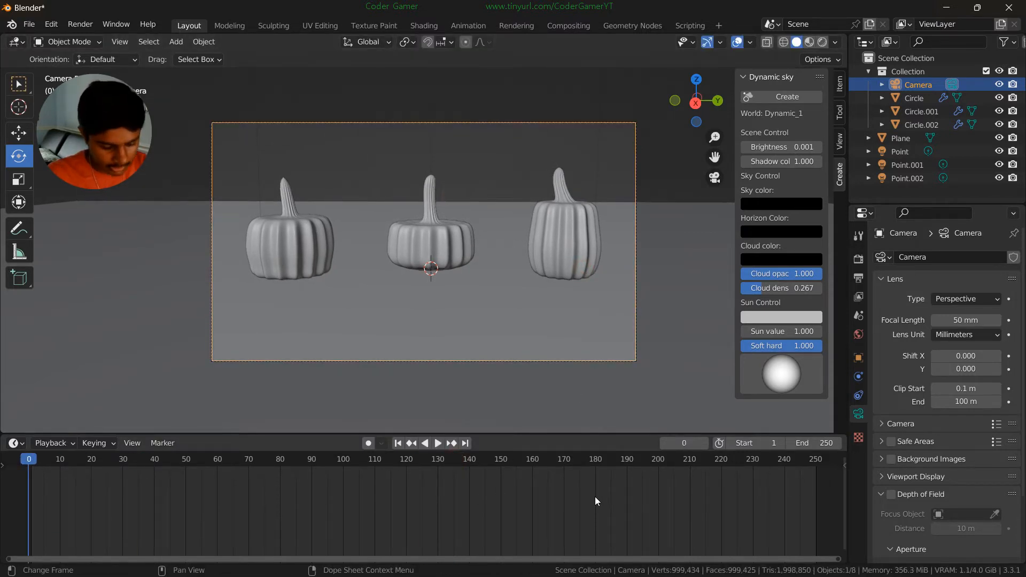
key("i")
left_click(578, 494)
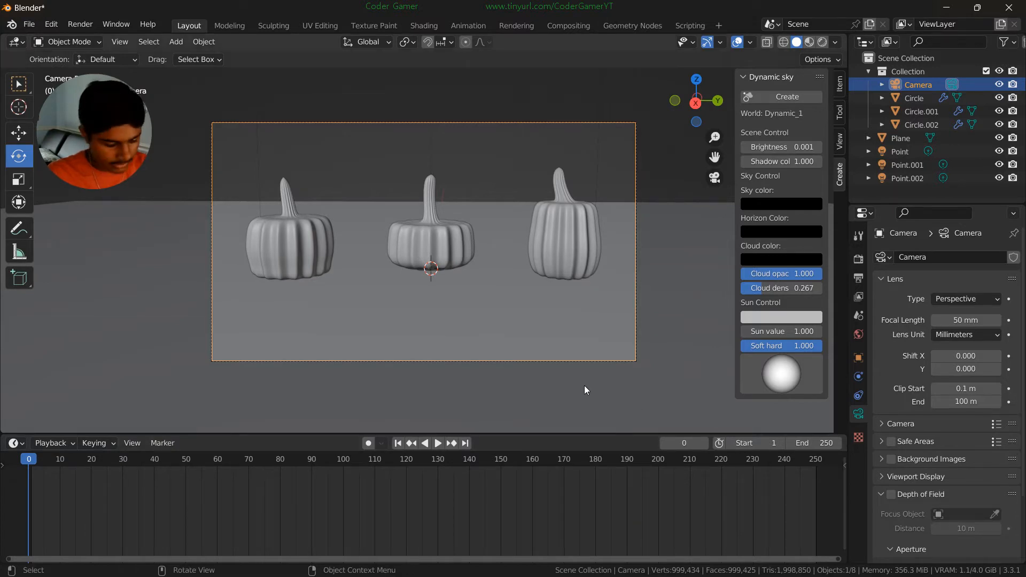
key("i")
left_click(570, 378)
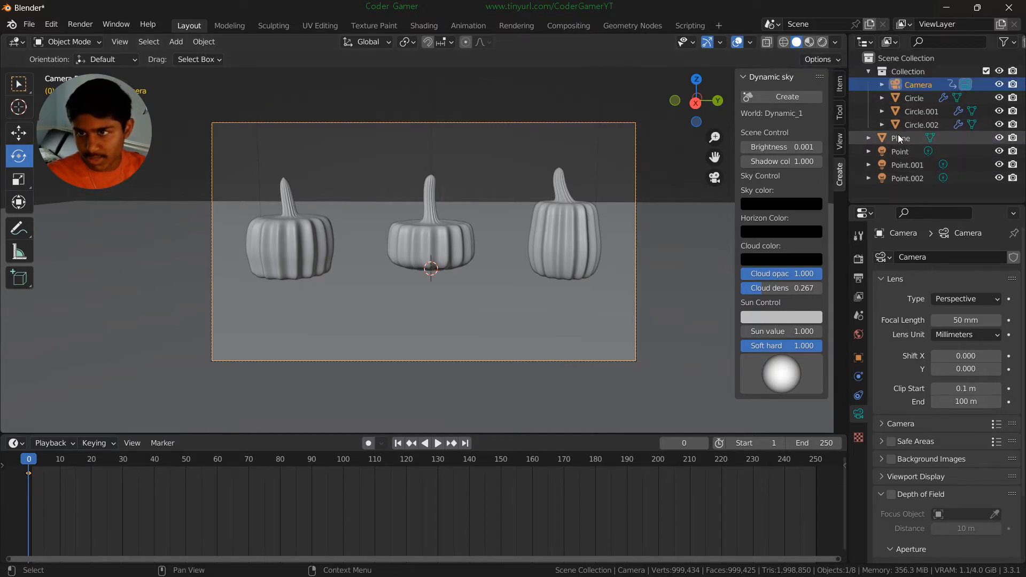
- Collapse the existing collection, create a new collection and name it Lights
left_click(869, 72)
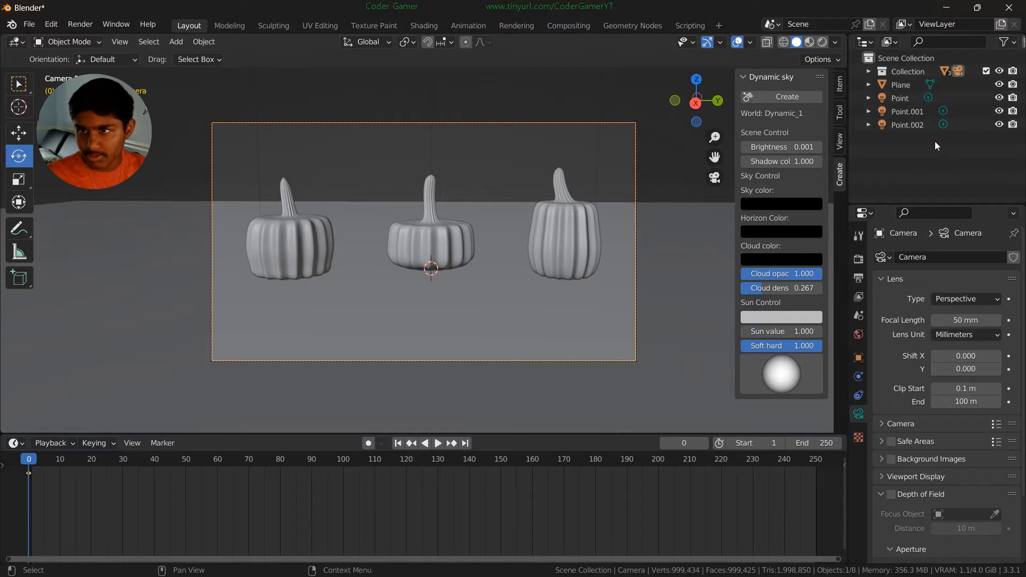
right_click(916, 143)
left_click(909, 143)
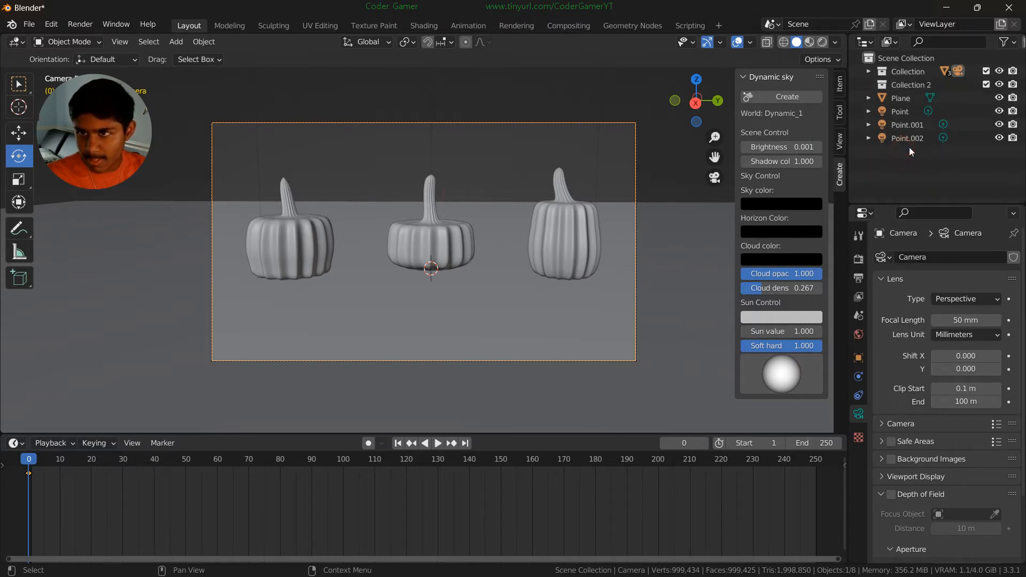
double_click(902, 85)
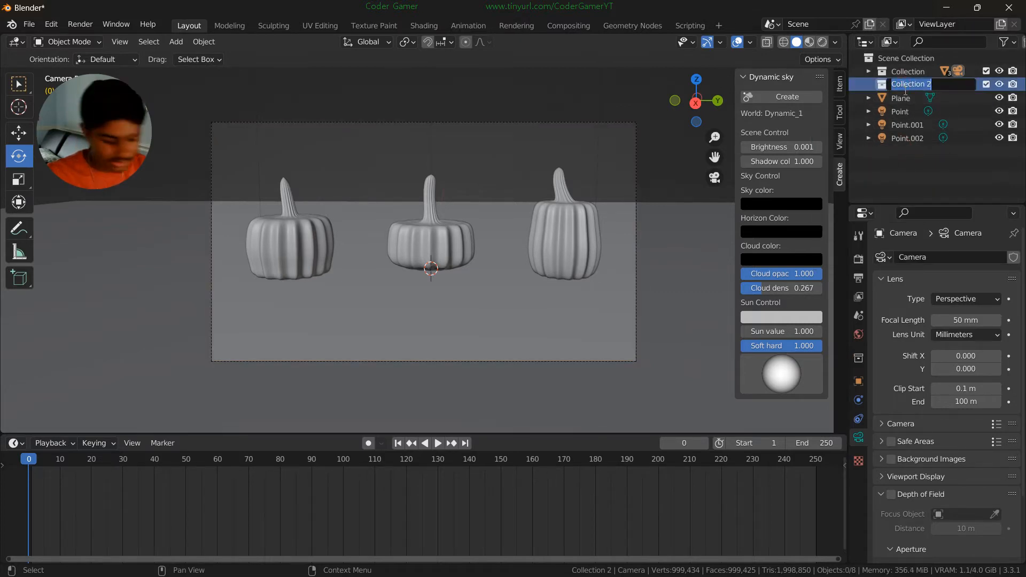
key("BackSpace")
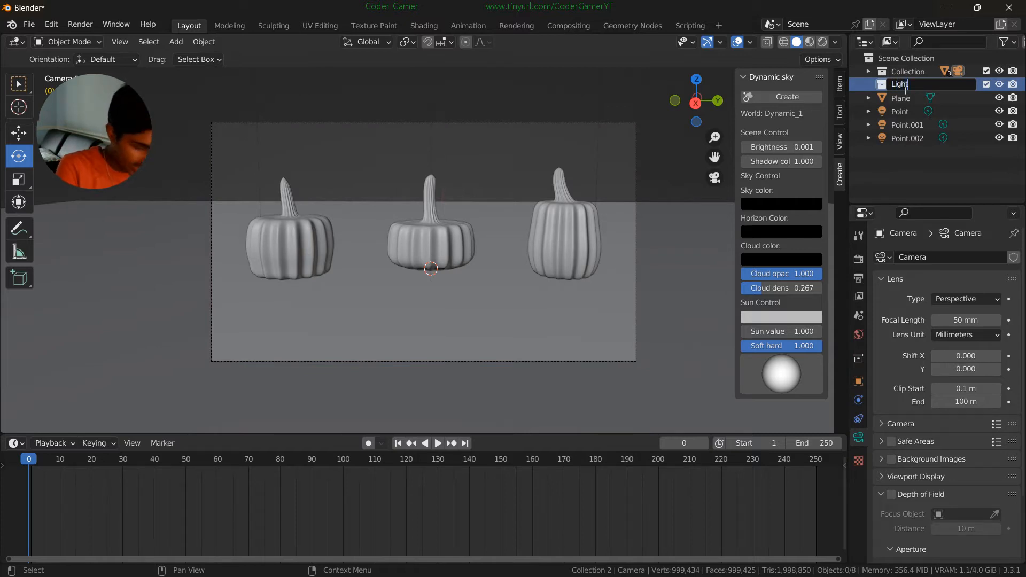
type("Lights")
key("Return")
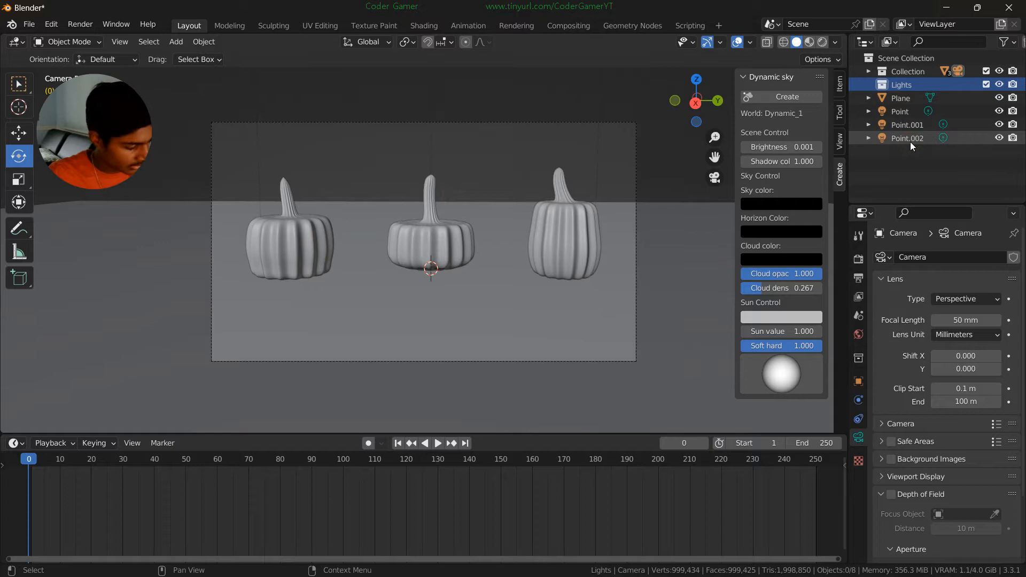
- Put the three point lights into the Lights collection
left_click(902, 112)
left_click(880, 140, "shift")
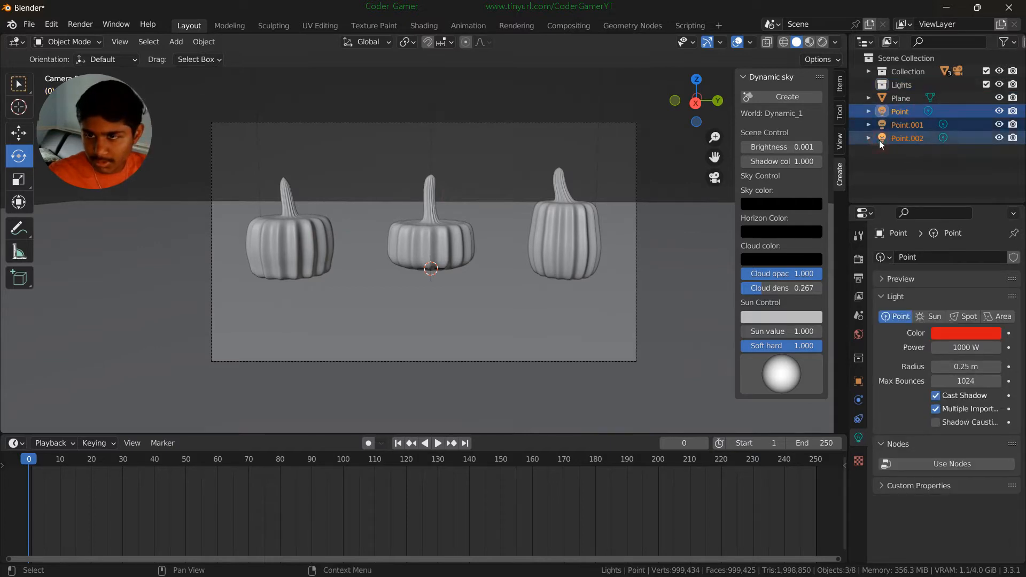
left_click_drag(879, 140, 887, 72)
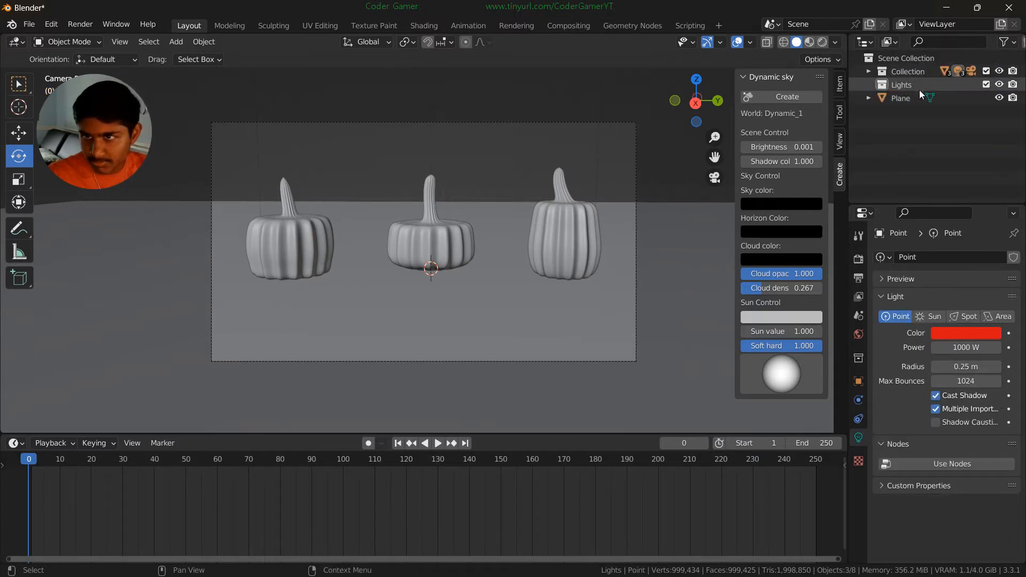
left_click(868, 71)
left_click_drag(912, 148, 898, 176)
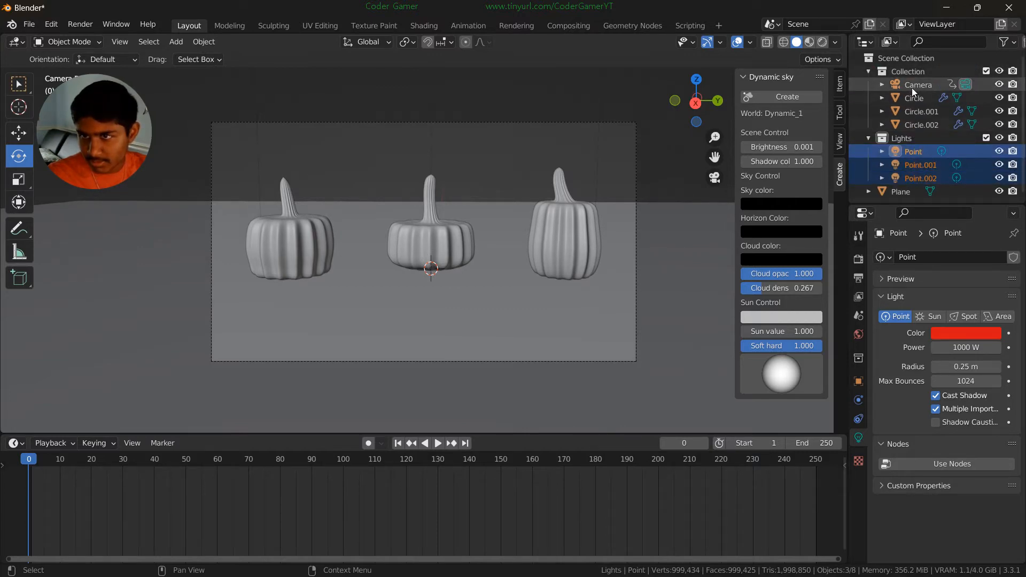
- Rename the Lights collection to Lights and Camera and move the camera into it
double_click(910, 138)
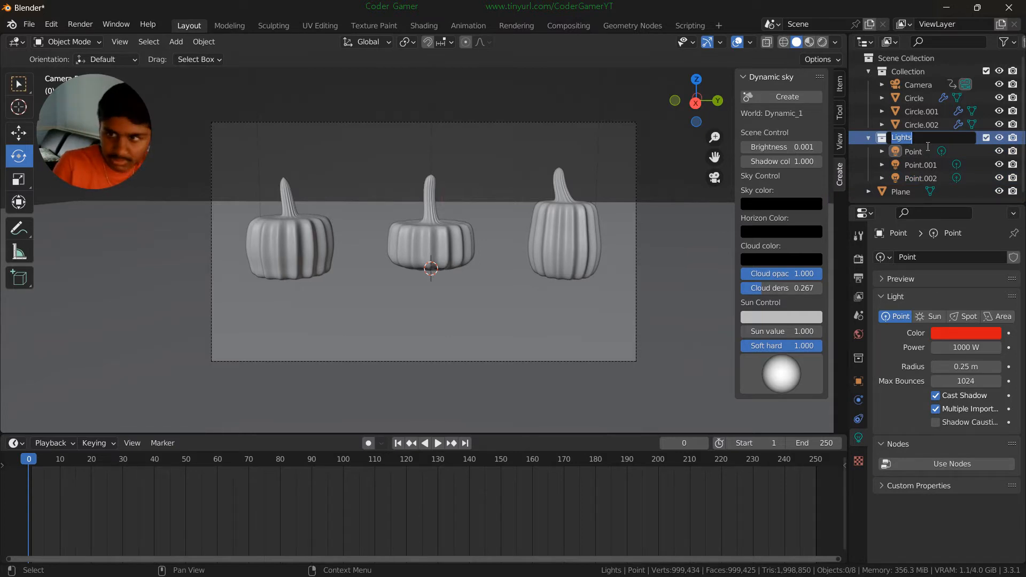
key("End")
type("and")
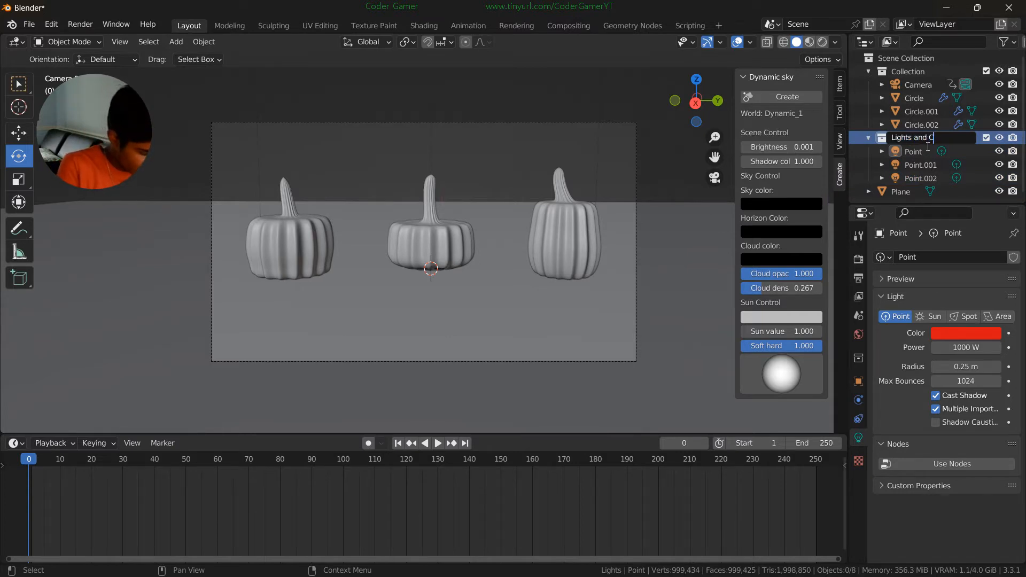
type(" Came")
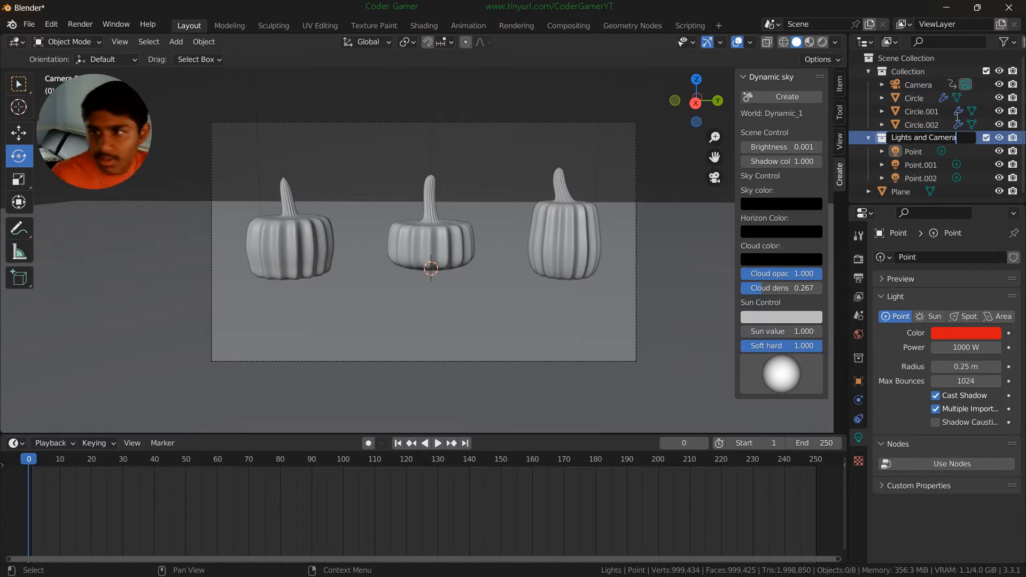
type("ra")
key("Return")
left_click_drag(919, 86, 913, 178)
- Rename the collection holding the three pumpkins to Pumpkin and move the ground plane into it
double_click(908, 71)
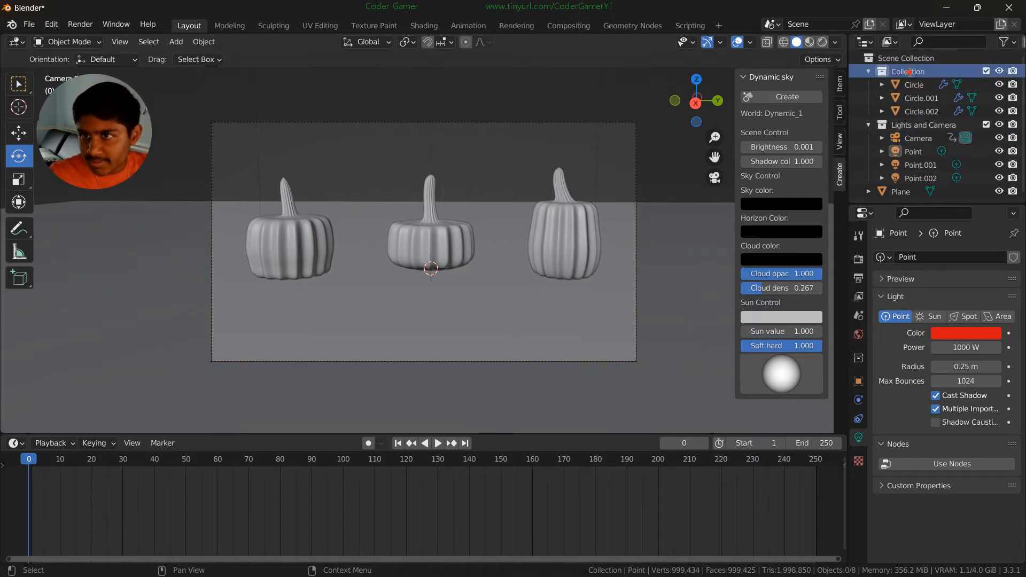
type("OP")
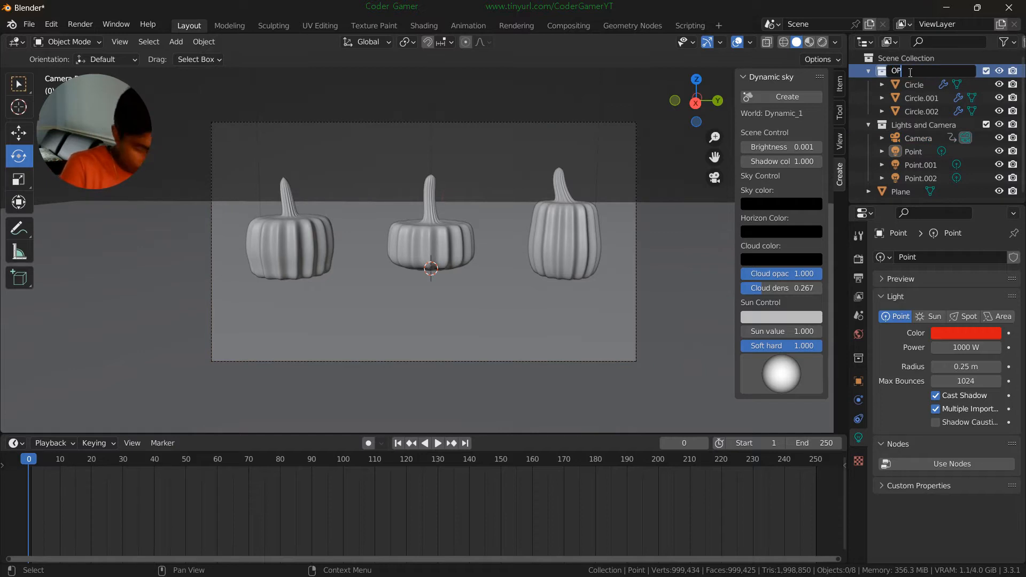
key("BackSpace")
key("BackSpace")
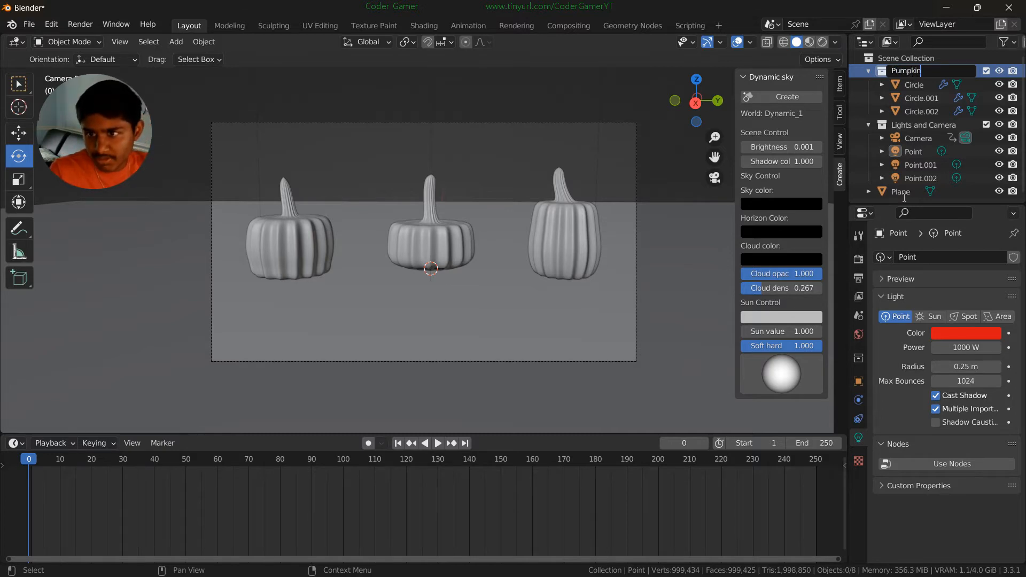
left_click_drag(901, 193, 913, 73)
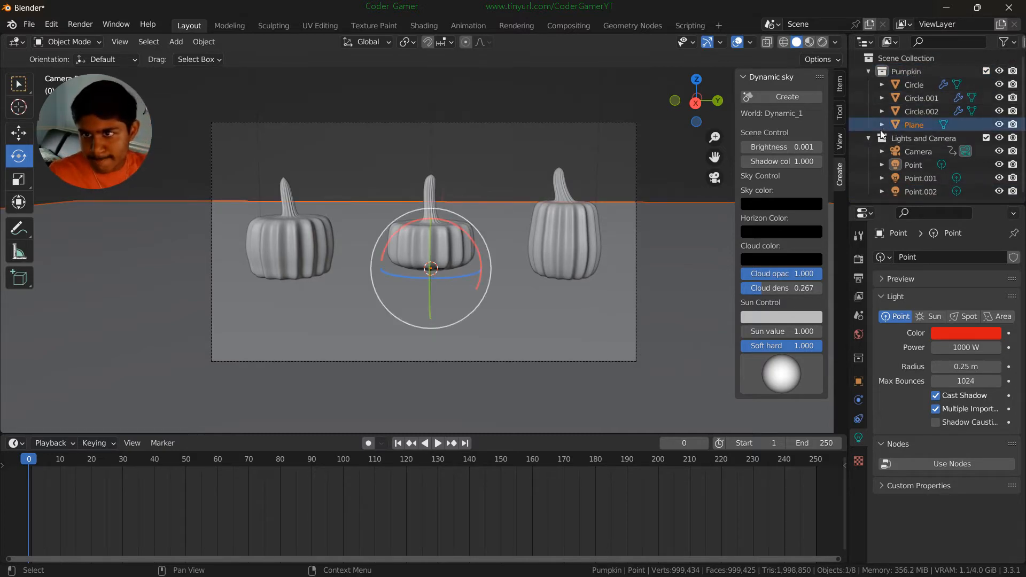
- Insert keyframes at frame 0 for the power of the Point and Point.002 lights
left_click(919, 176)
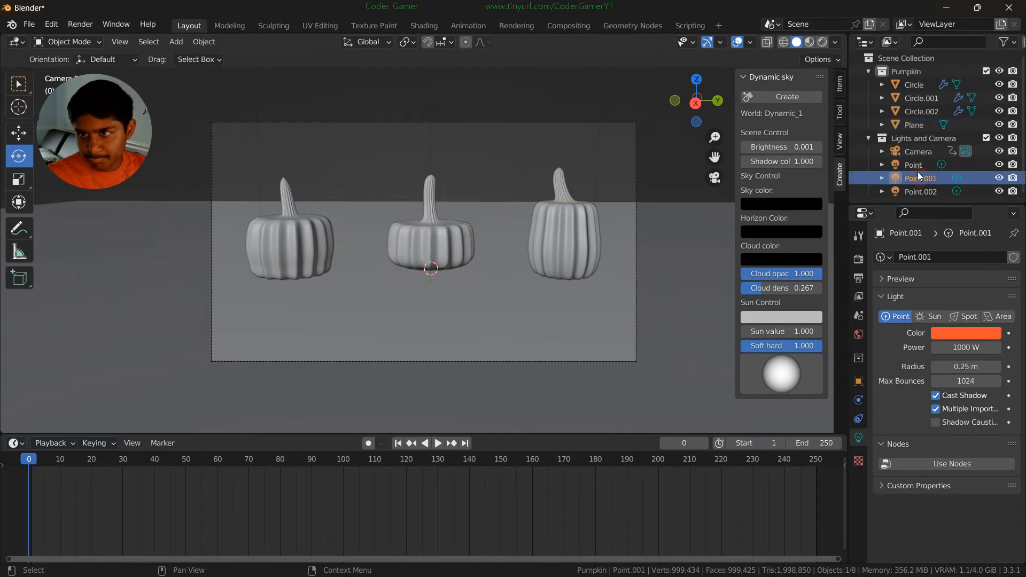
left_click(915, 168)
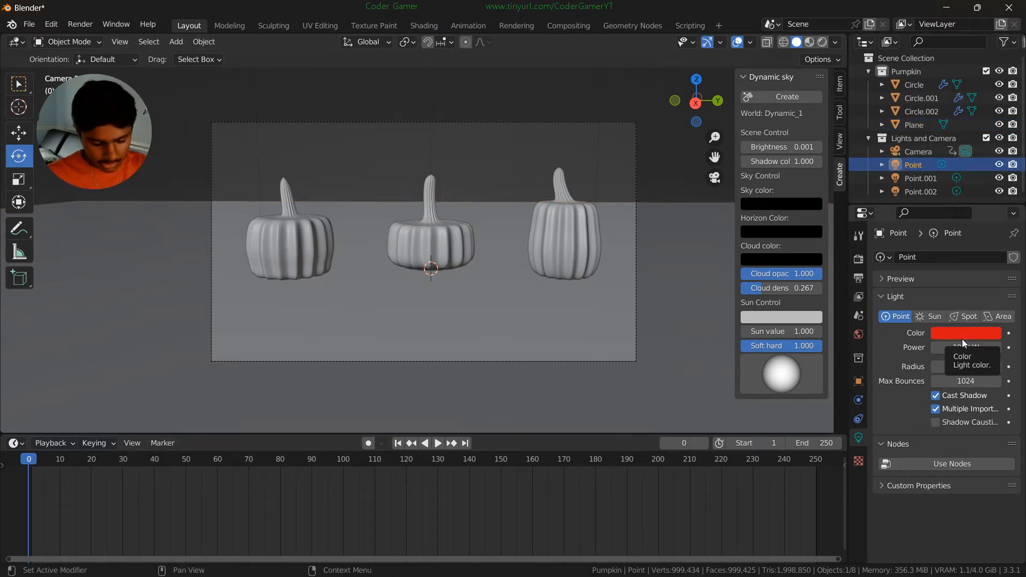
key("i")
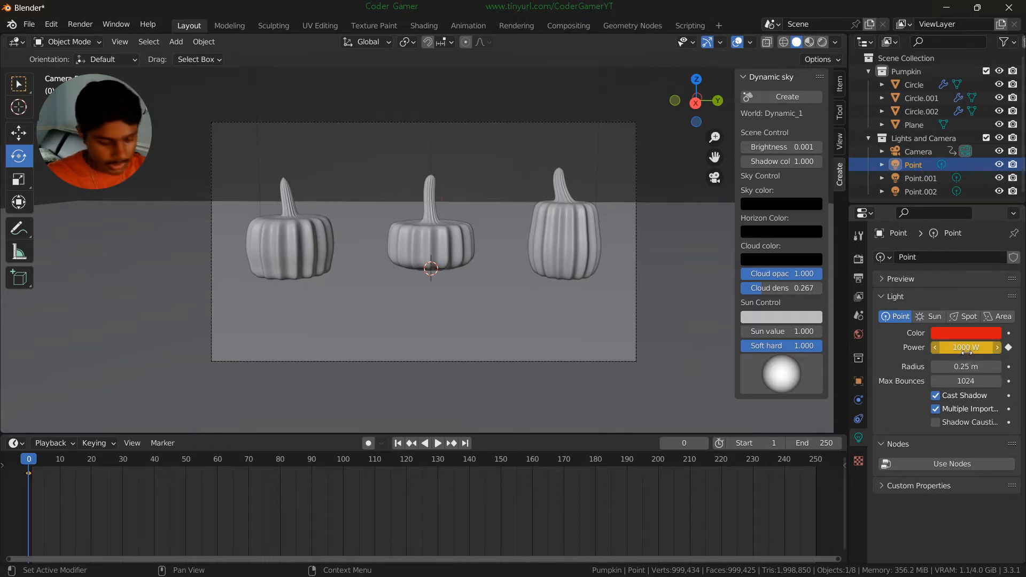
left_click(922, 178)
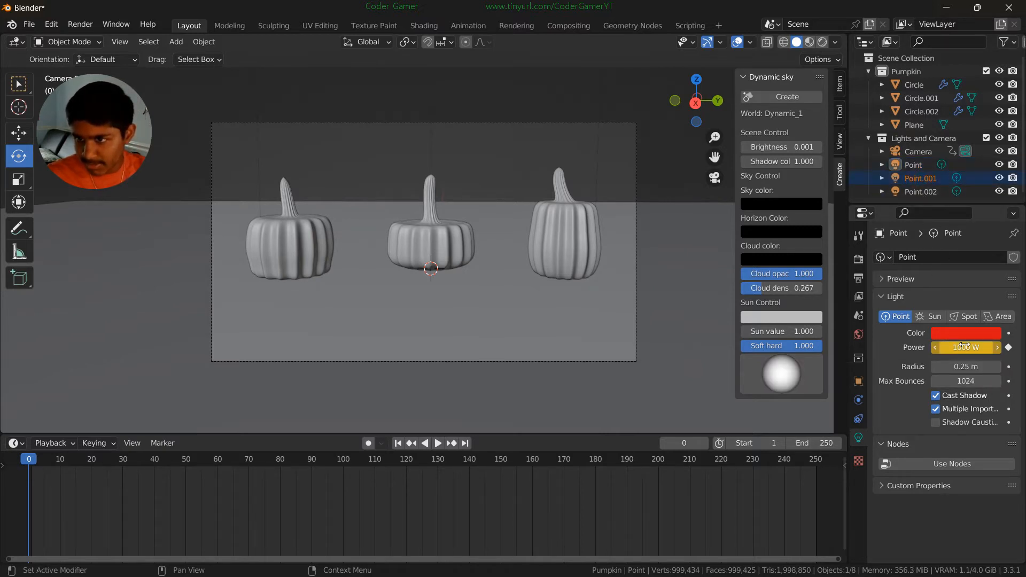
left_click(928, 195)
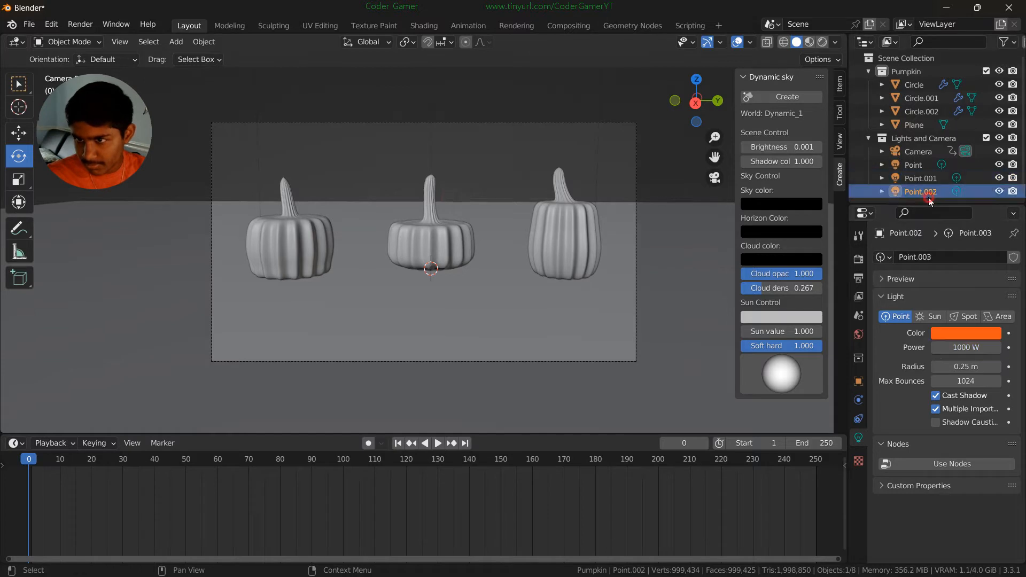
key("i")
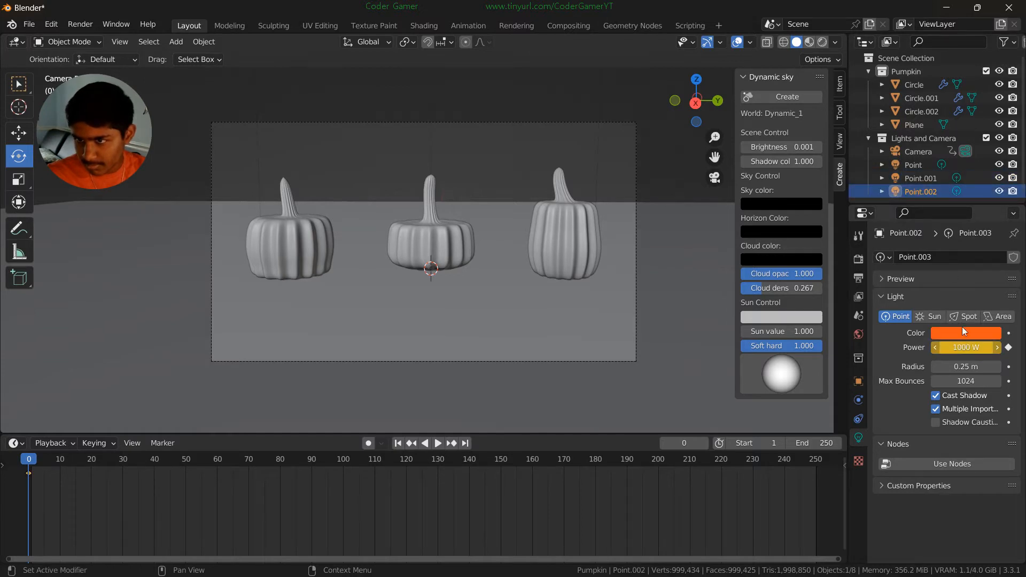
- Select the Point light and set the animation's end frame to 900
left_click(918, 169)
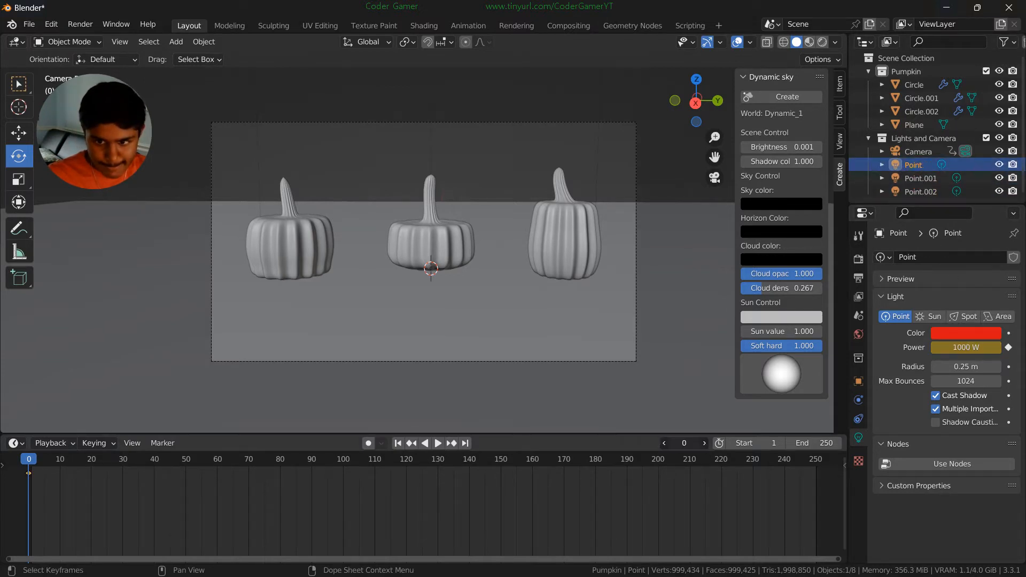
double_click(695, 445)
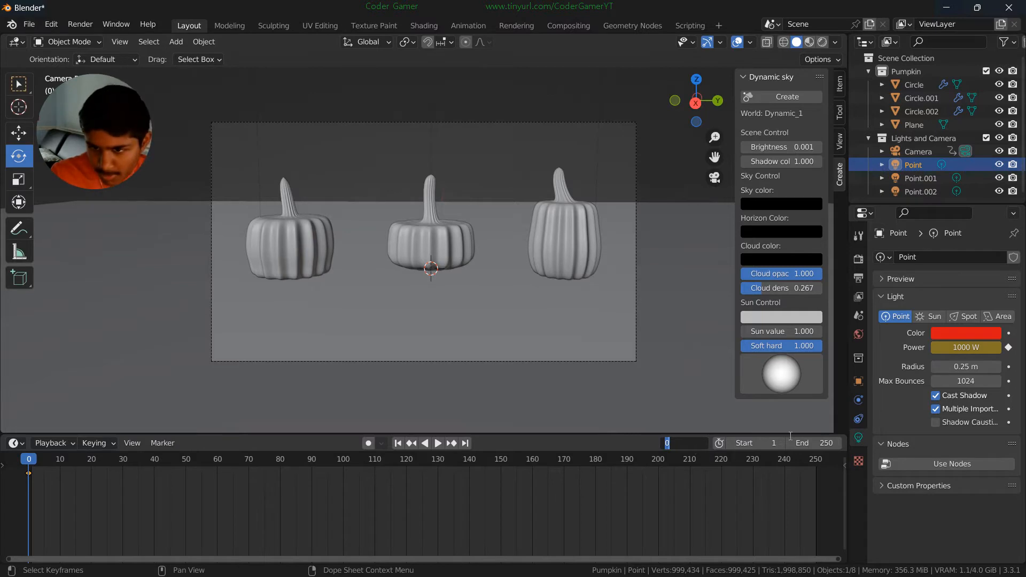
double_click(815, 445)
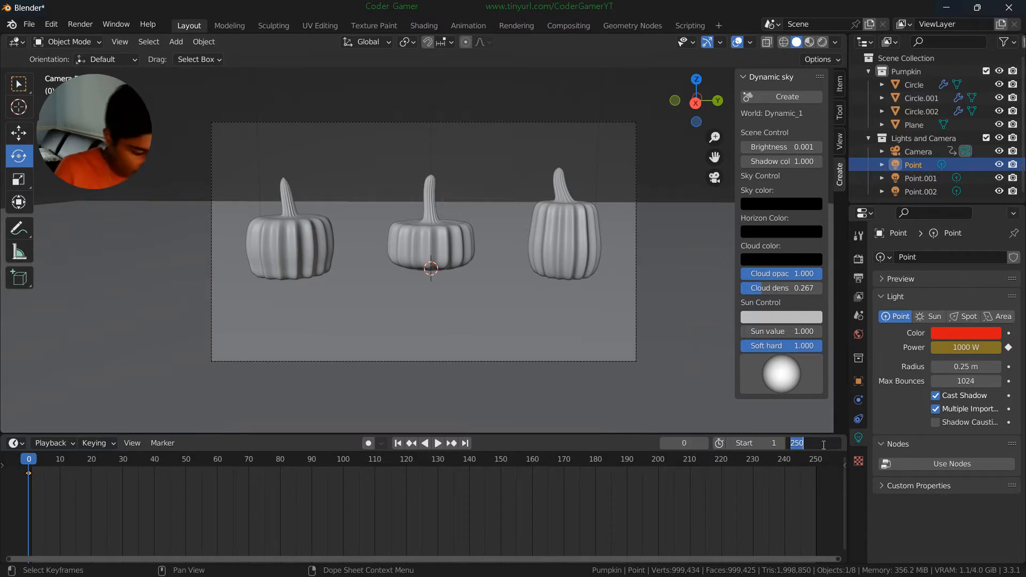
type("900")
key("Return")
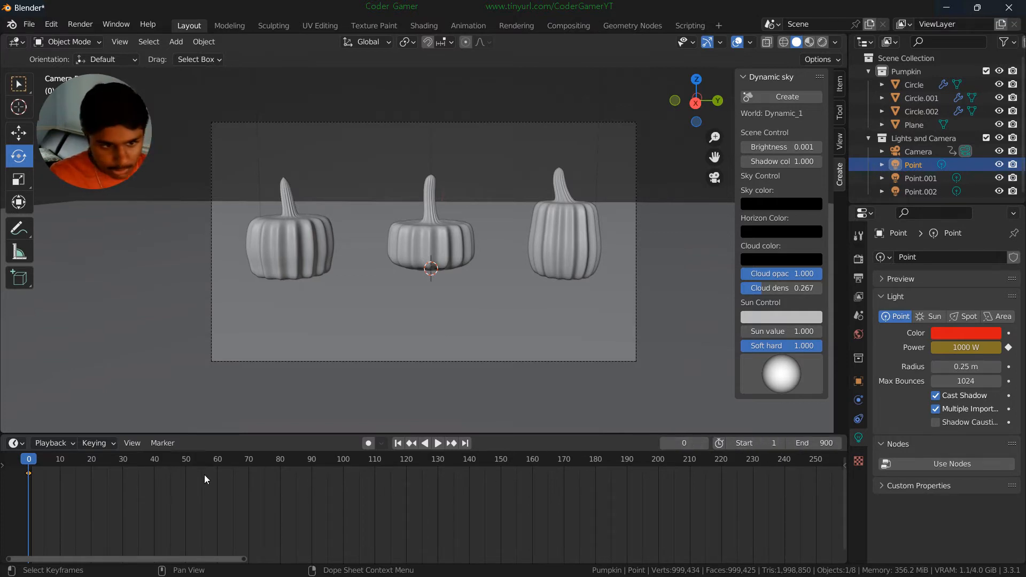
- Go to frame 50, lower the Point light's power to about 873 W and insert a keyframe for it
left_click(693, 444)
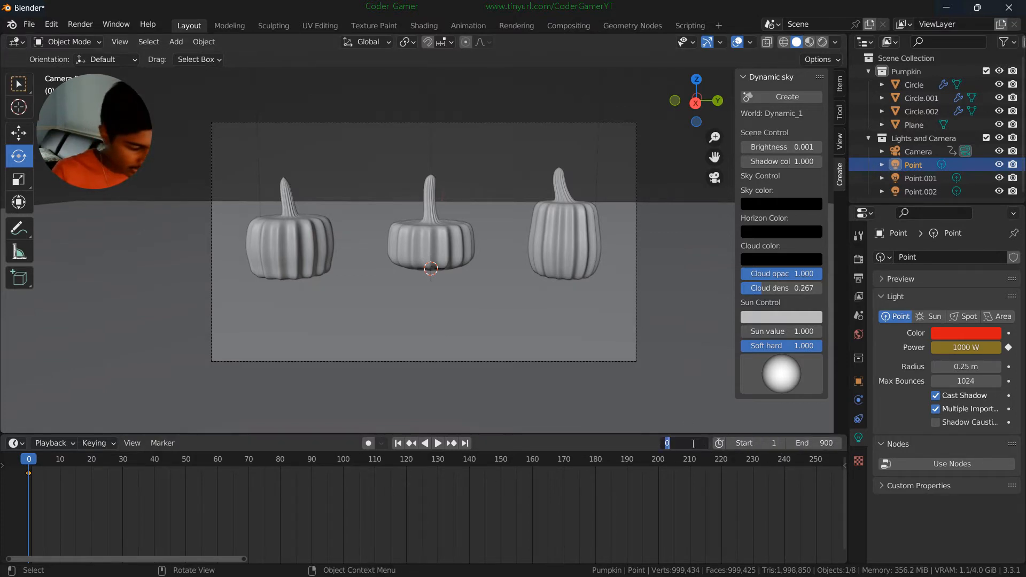
key("BackSpace")
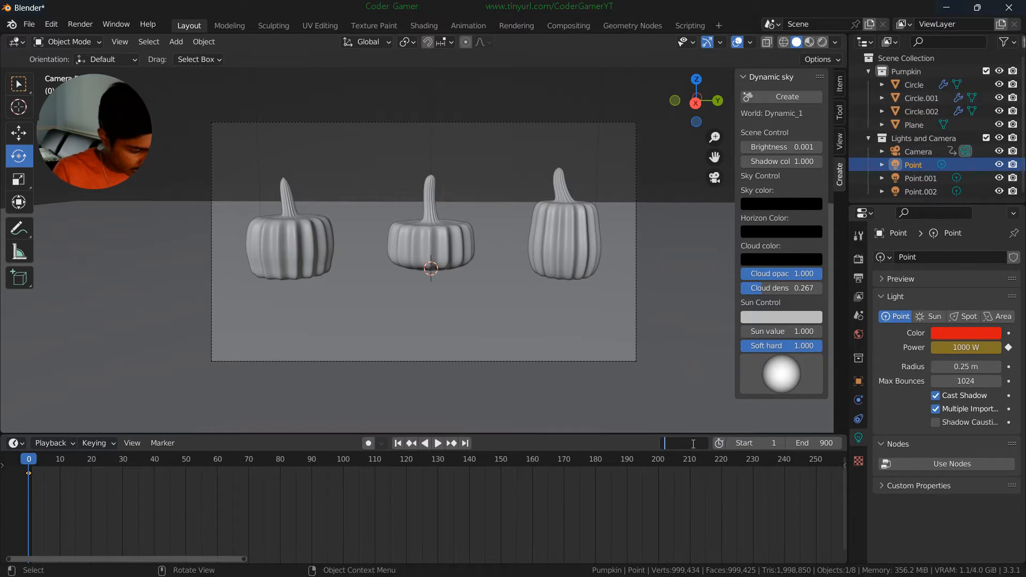
key("Return")
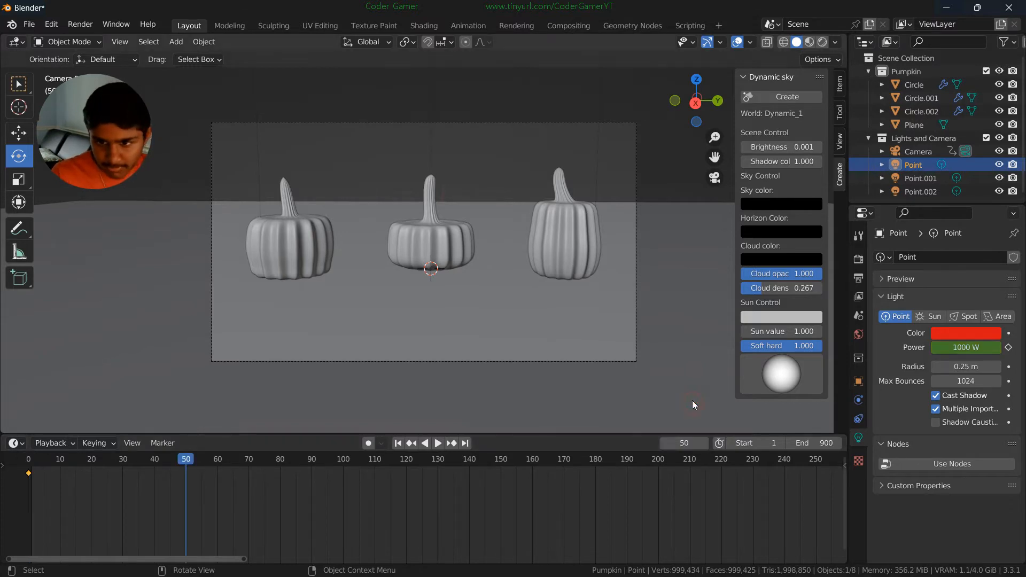
mouse_move(966, 348)
left_mouse_down()
mouse_move(946, 348)
mouse_move(978, 350)
left_mouse_up()
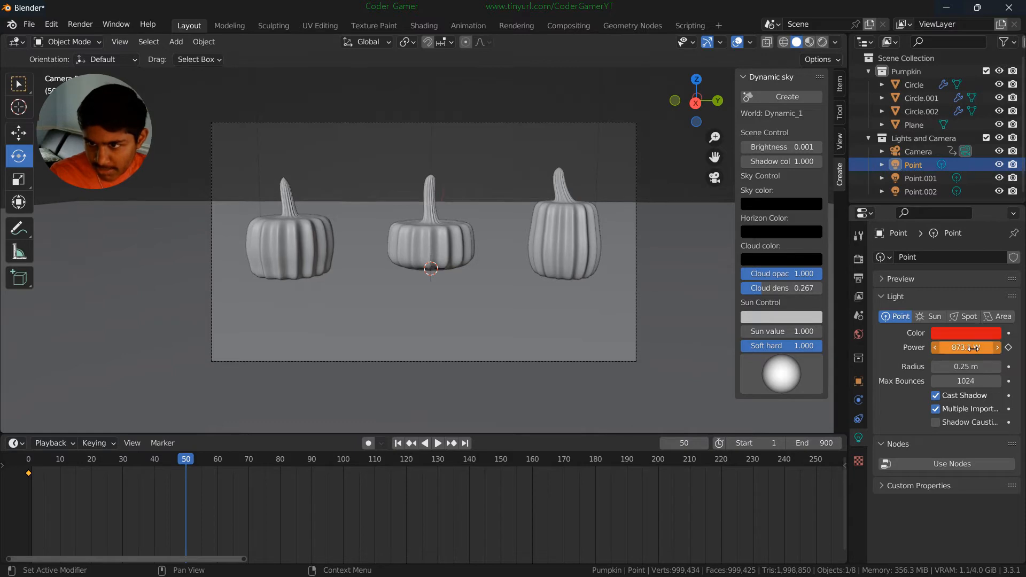
key("i")
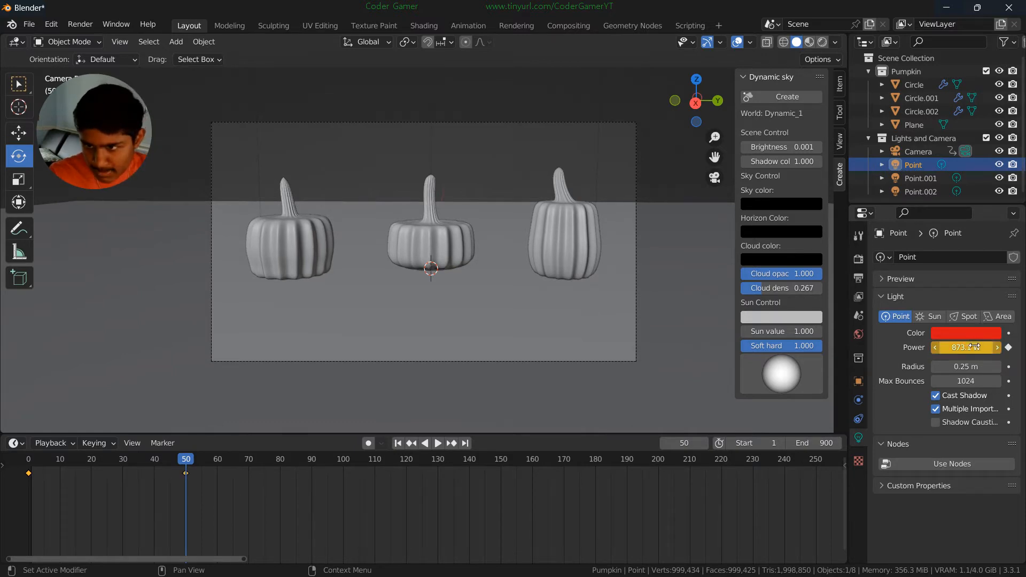
- Select the Point.001 light, return to frame 0 and insert a keyframe for its power
left_click(921, 180)
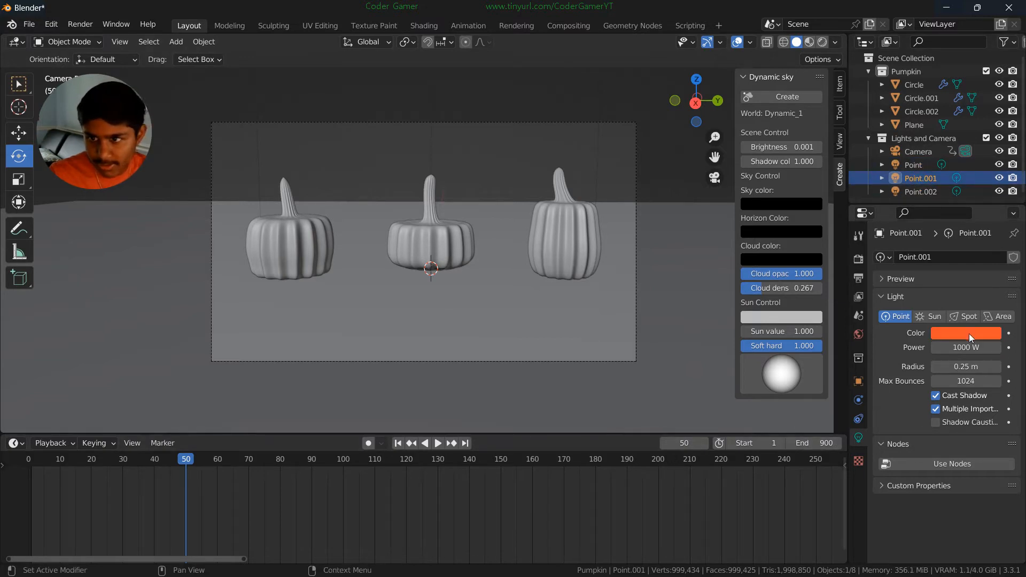
key("space")
left_click(67, 469)
left_click_drag(67, 468, 21, 470)
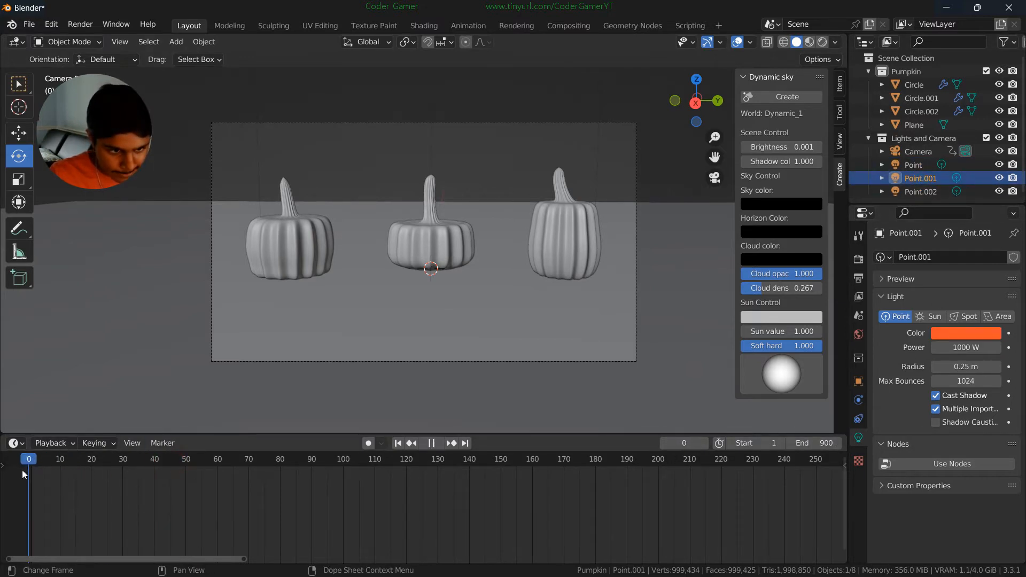
key("space")
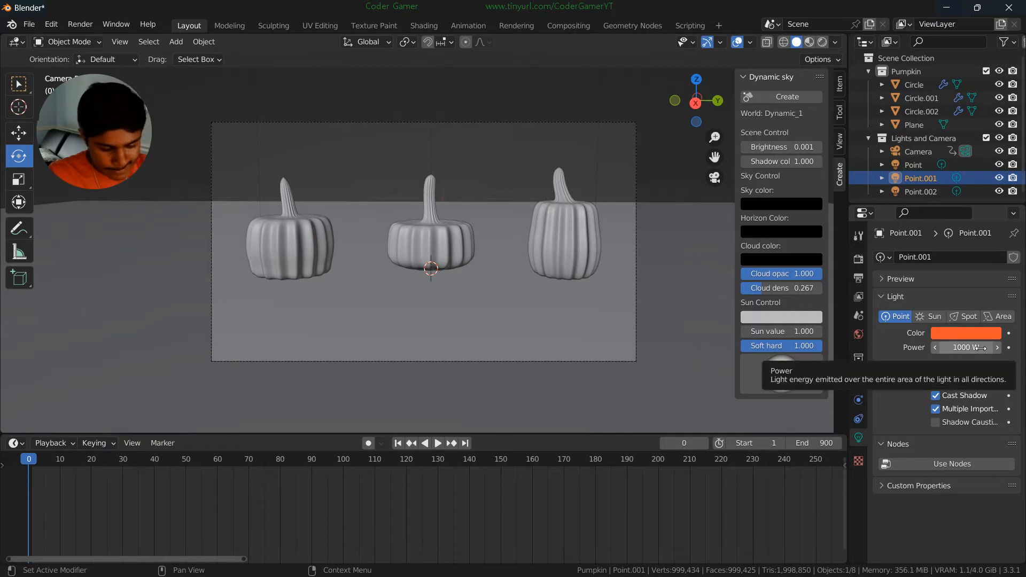
key("i")
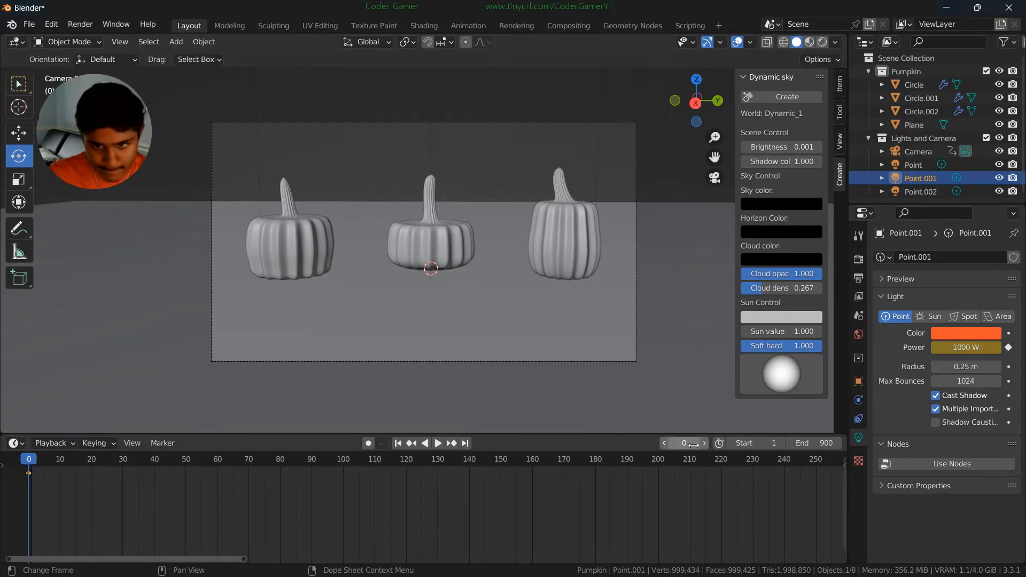
- Go to frame 50 and set the Point.001 light's power to 870 W
left_click(675, 443)
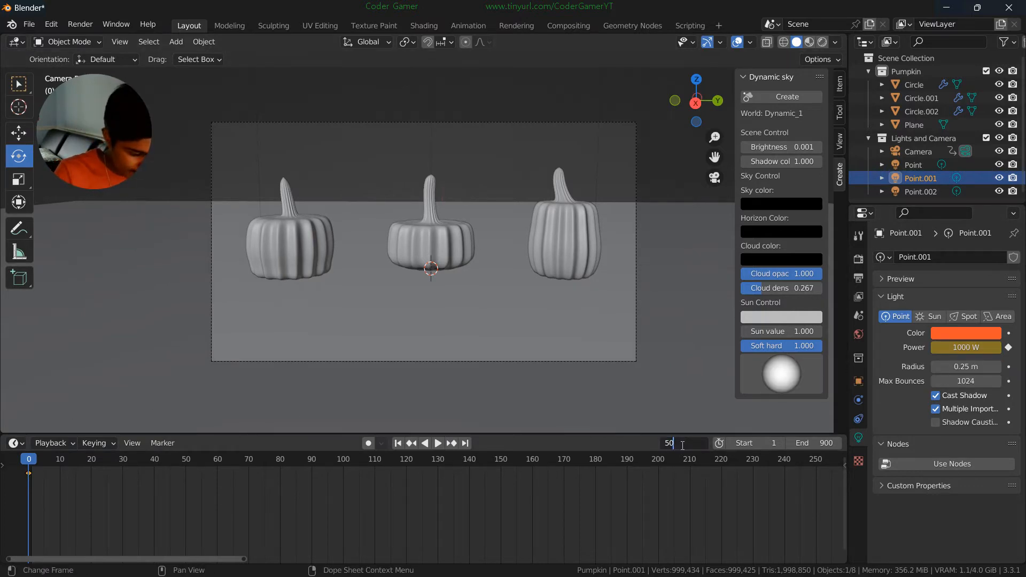
type("50")
key("Return")
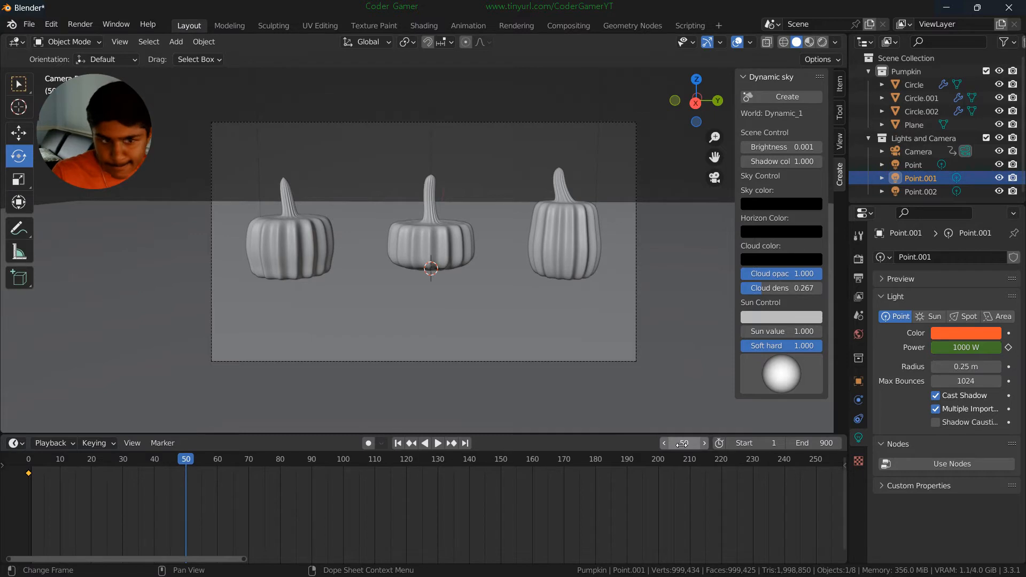
left_click(960, 346)
type("870")
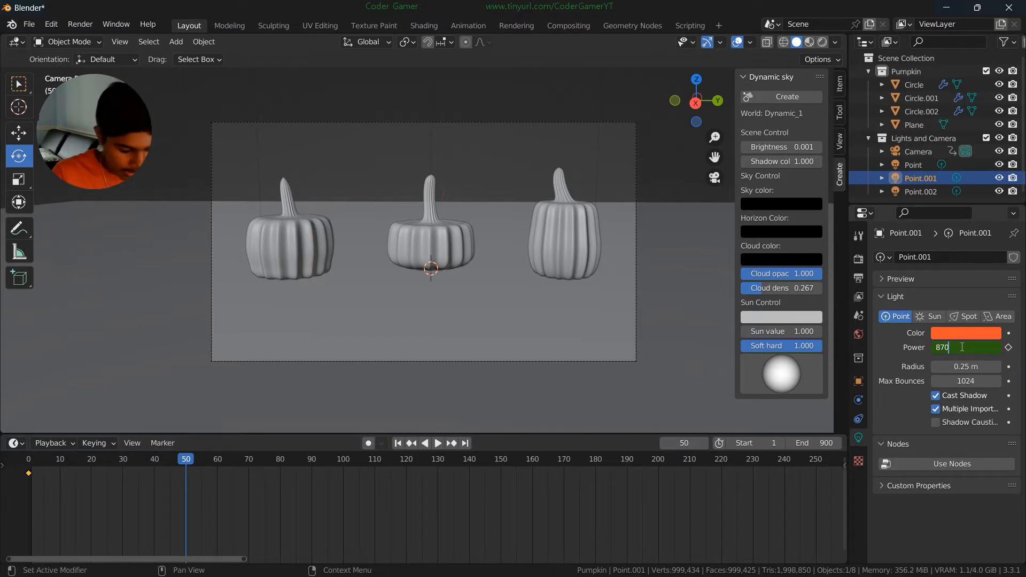
key("Return")
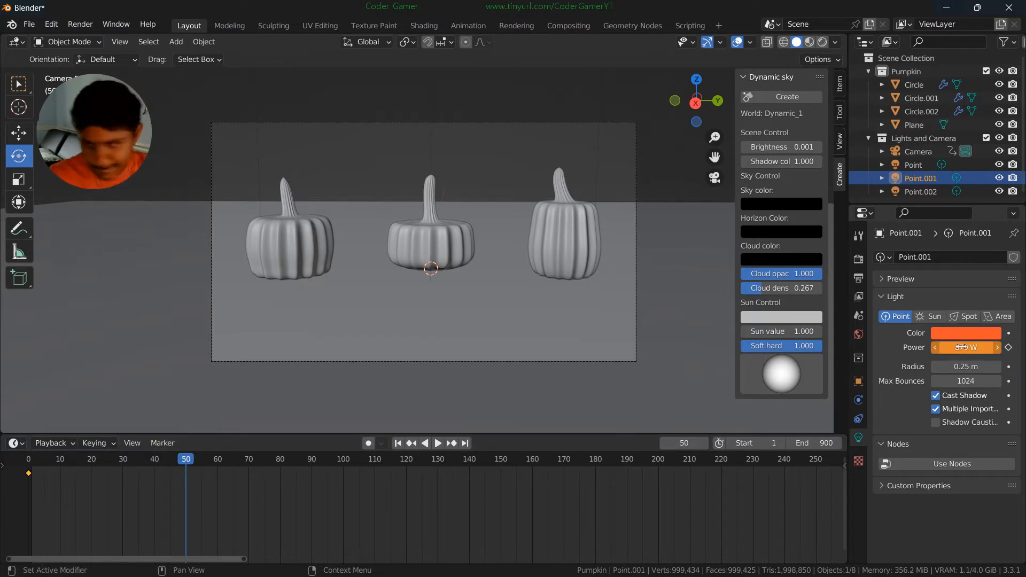
- Keyframe the Point.002 light's power at 830 W on frame 50 and switch the viewport to rendered shading
left_click(920, 191)
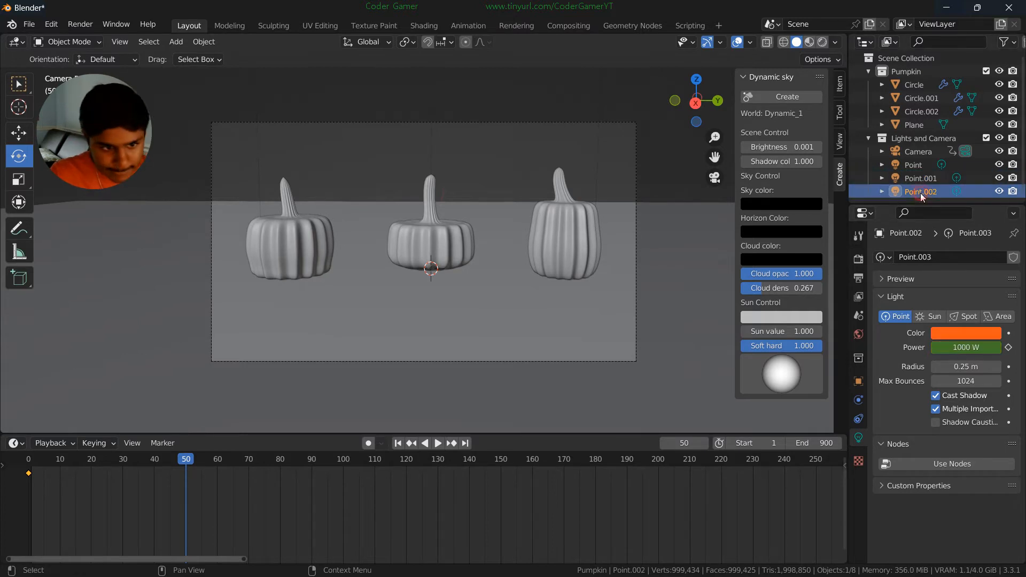
left_click(948, 348)
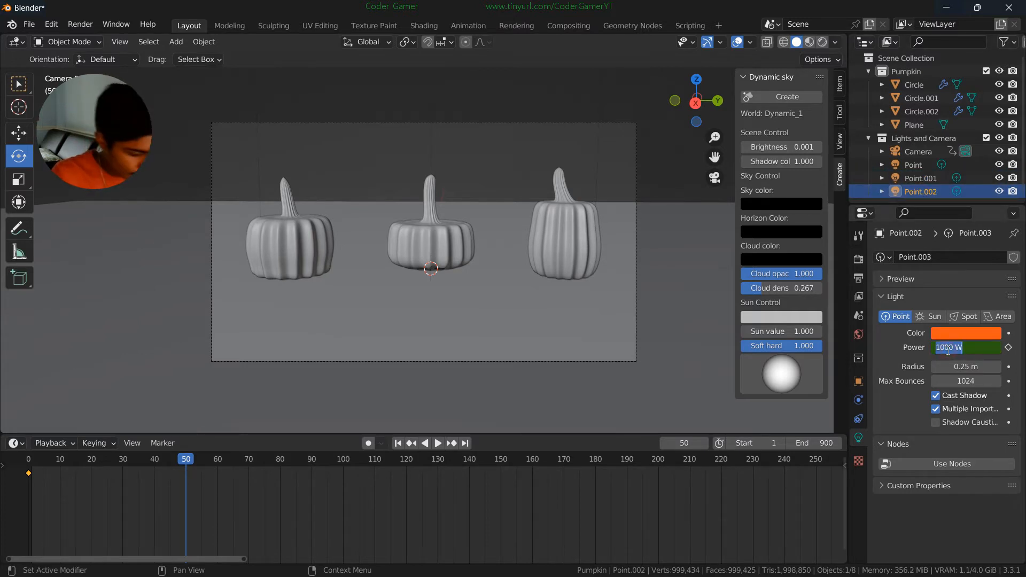
type("830")
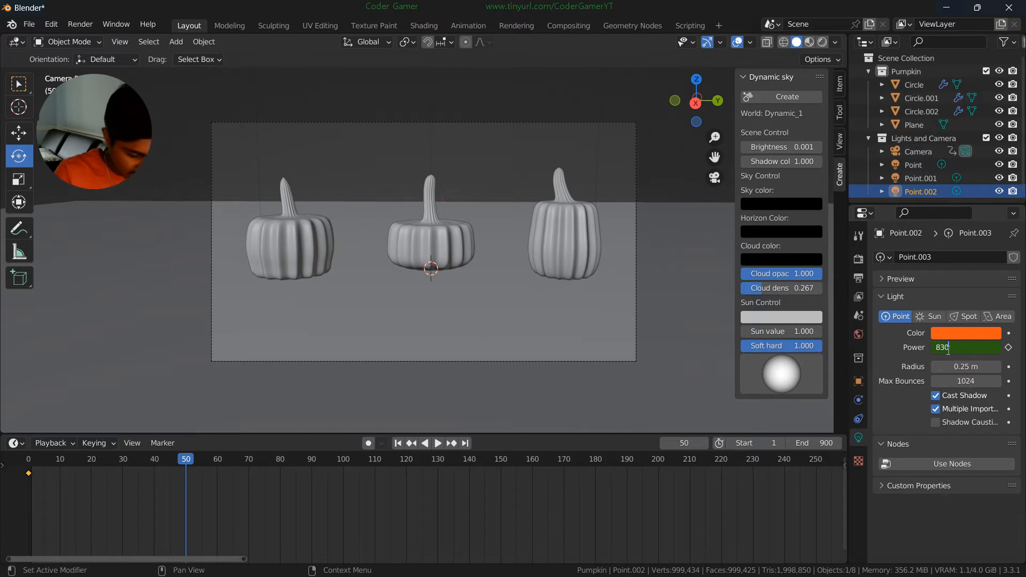
key("Return")
key("i")
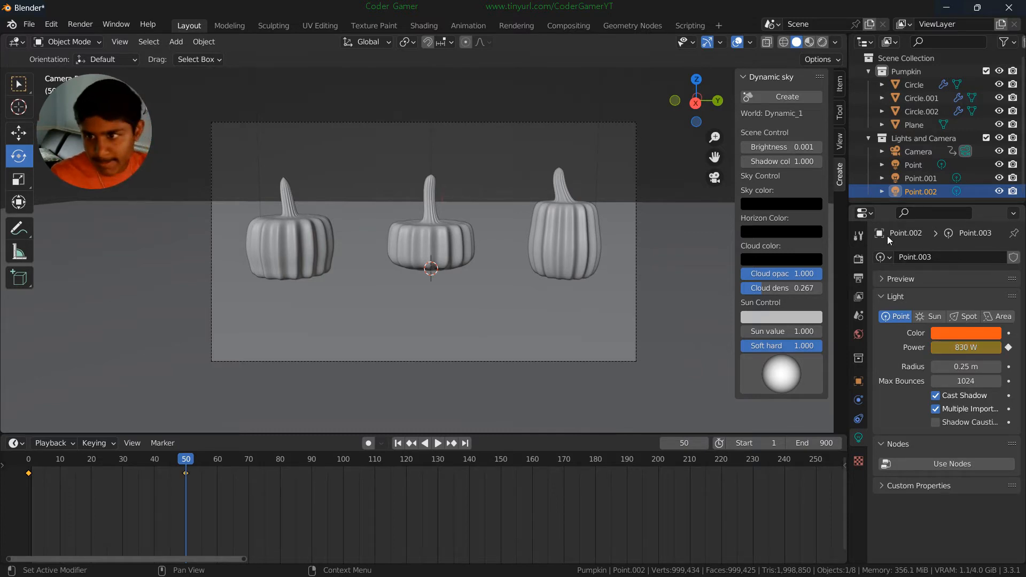
left_click(824, 43)
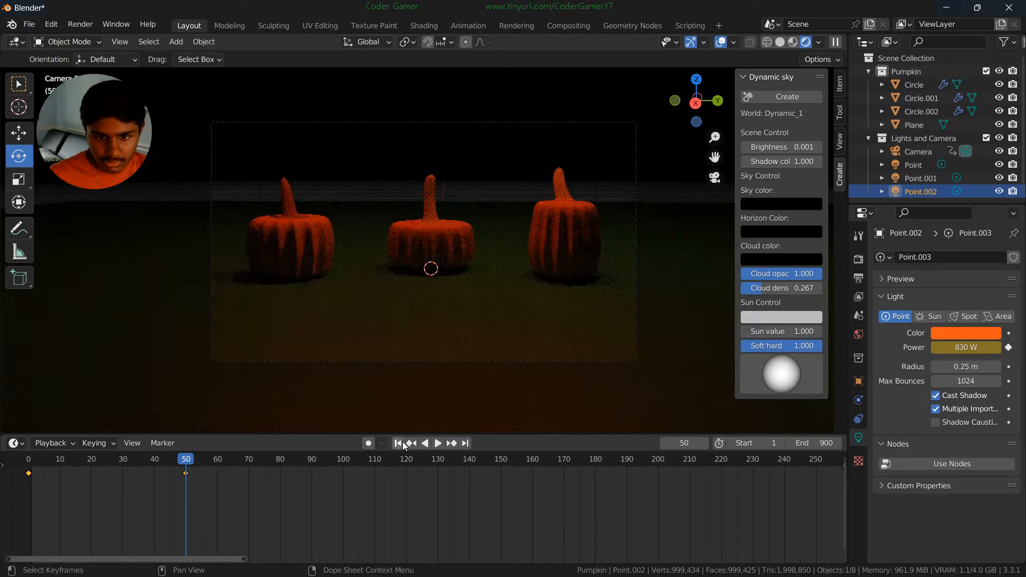
- Play the animation from the start frame to check the flickering of the Point.002 light
left_click(398, 443)
key("space")
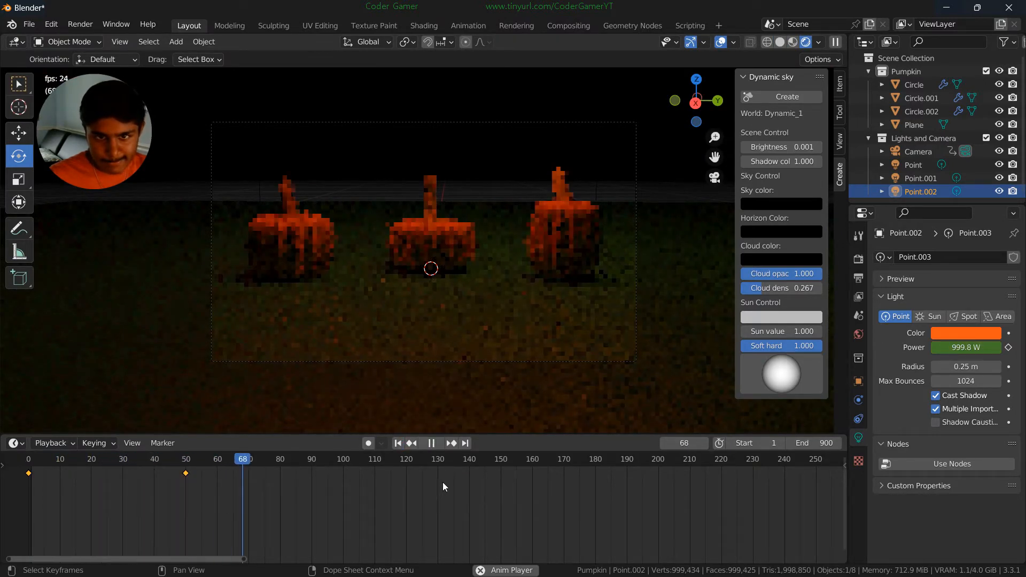
key("space")
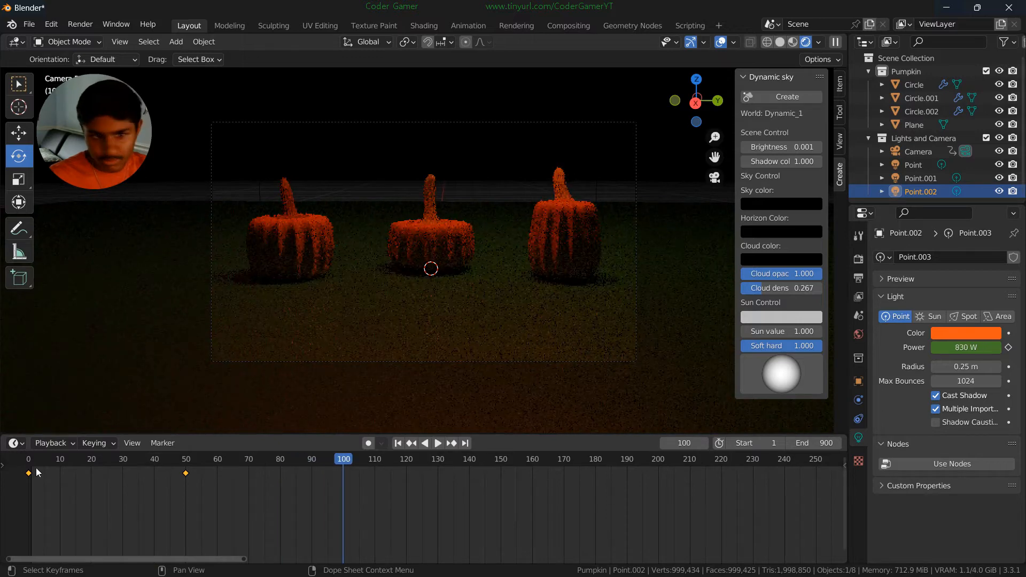
left_click(26, 474)
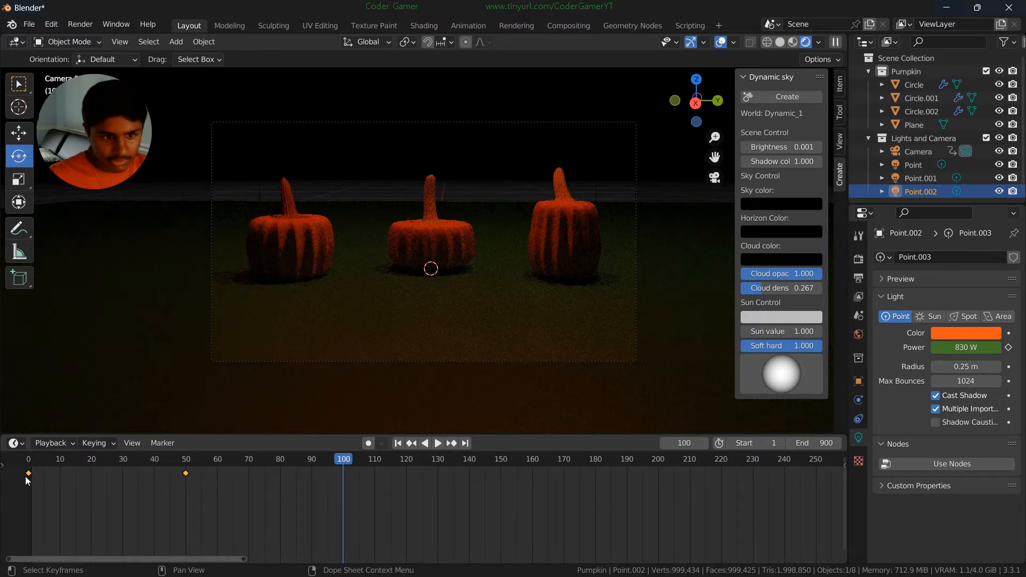
left_click(398, 444)
key("space")
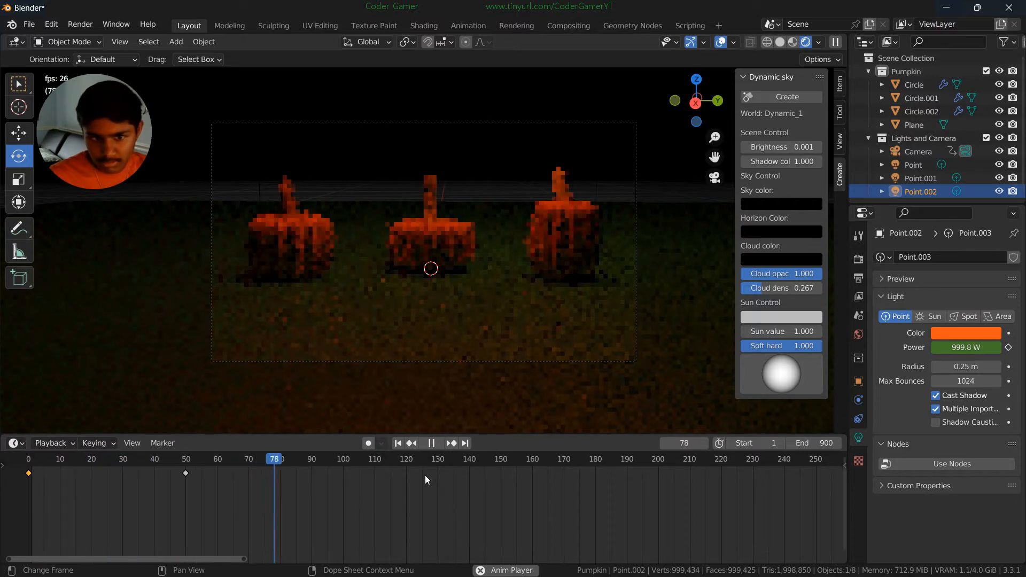
- Select the Point light, stop playback, try lowering its power to about 825 W at frame 183, and return to frame 0
left_click(912, 165)
left_click(398, 443)
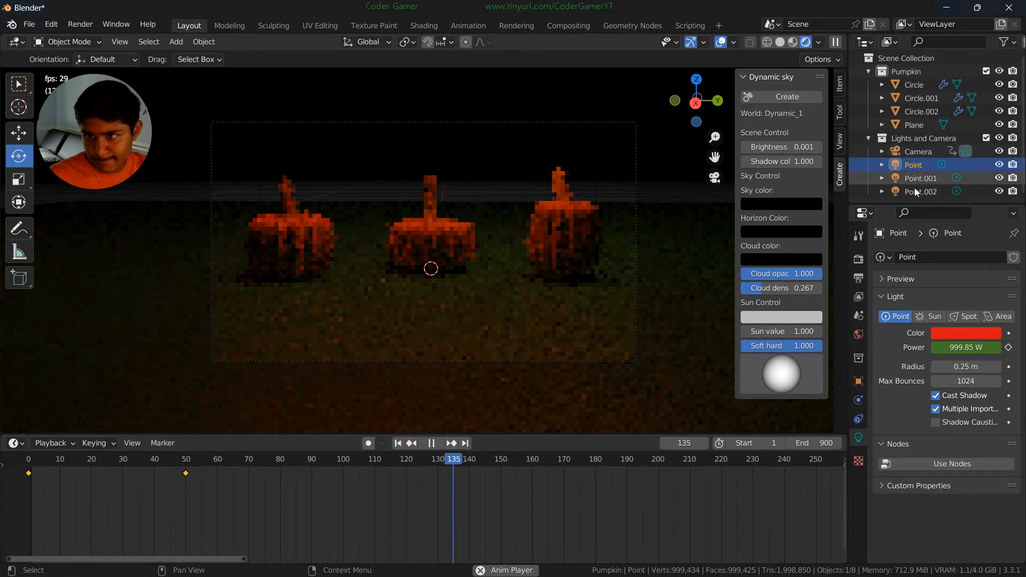
left_click(426, 445)
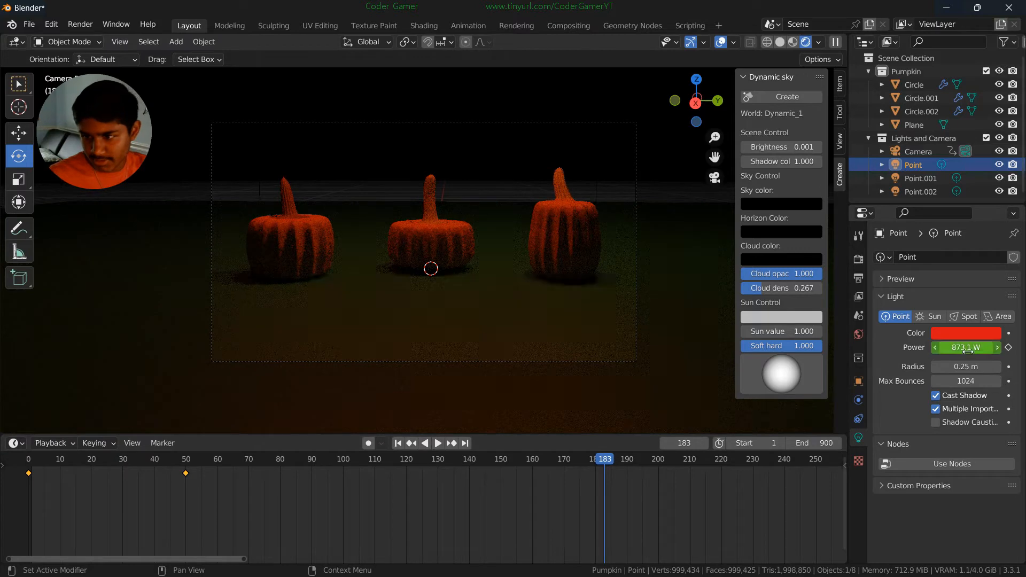
left_click_drag(965, 348, 954, 347)
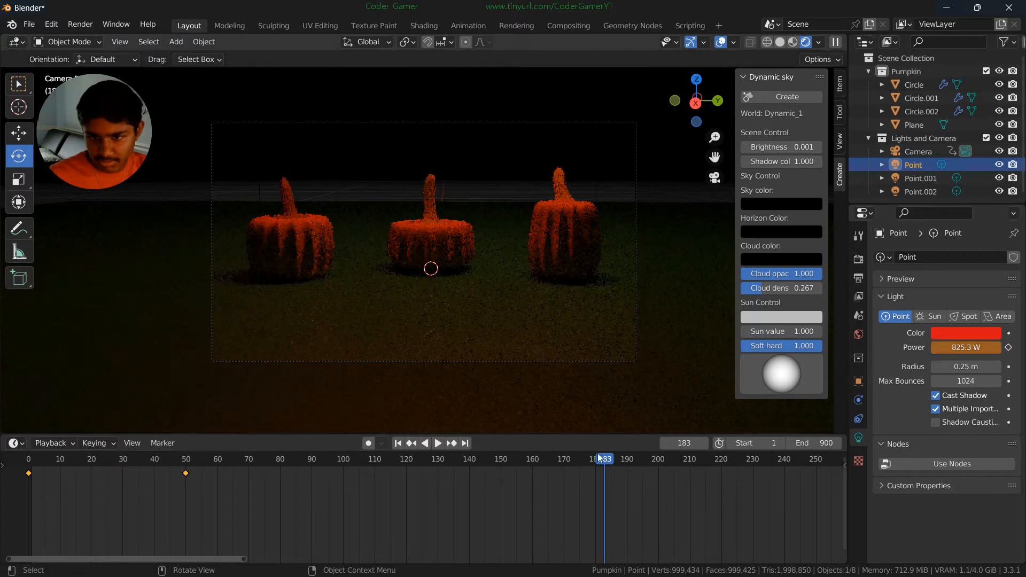
left_click_drag(606, 459, 26, 472)
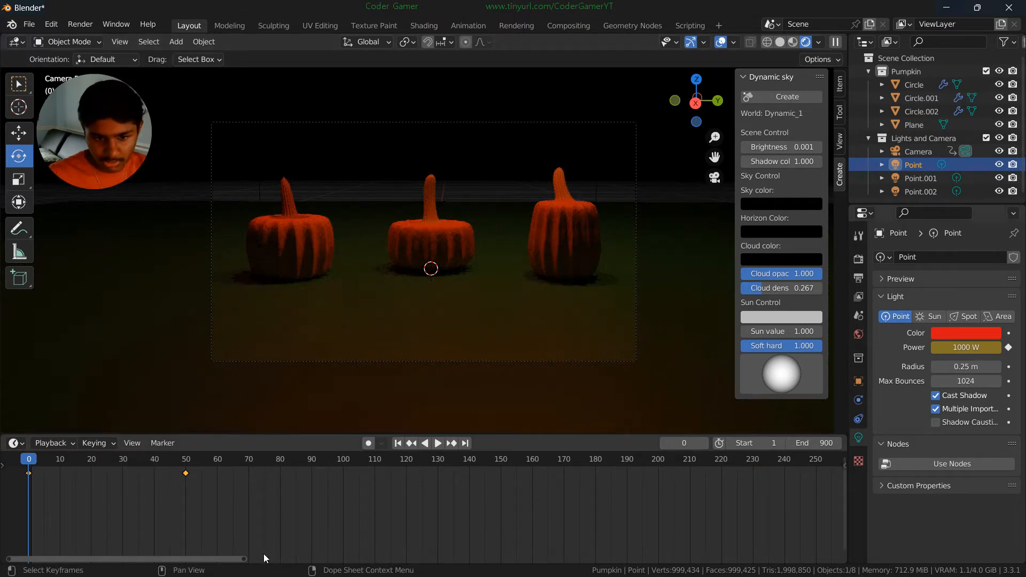
- Leave the camera view, select the Circle.002 pumpkin and switch the viewport to material preview shading
left_click_drag(195, 561, 583, 557)
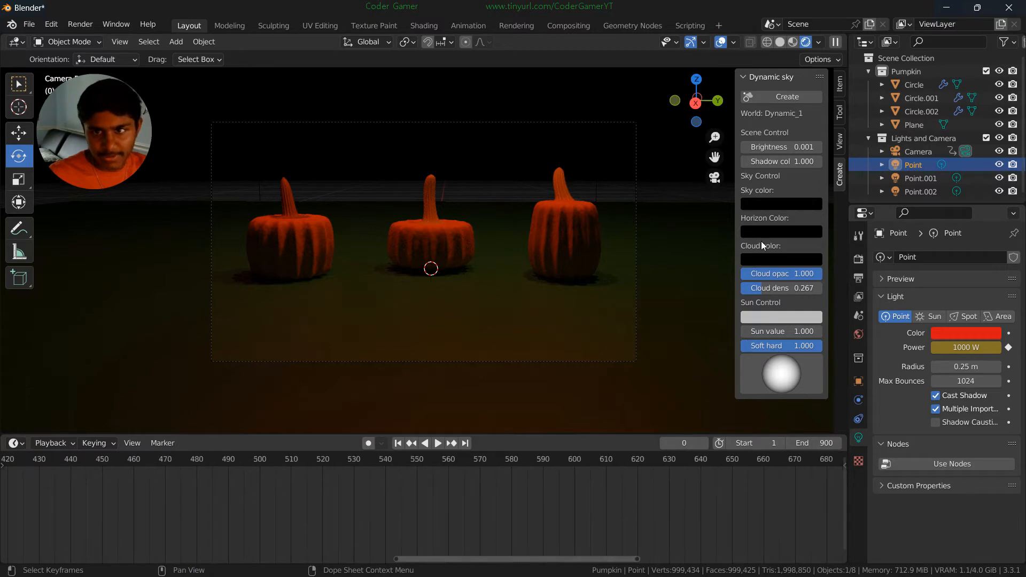
left_click(714, 179)
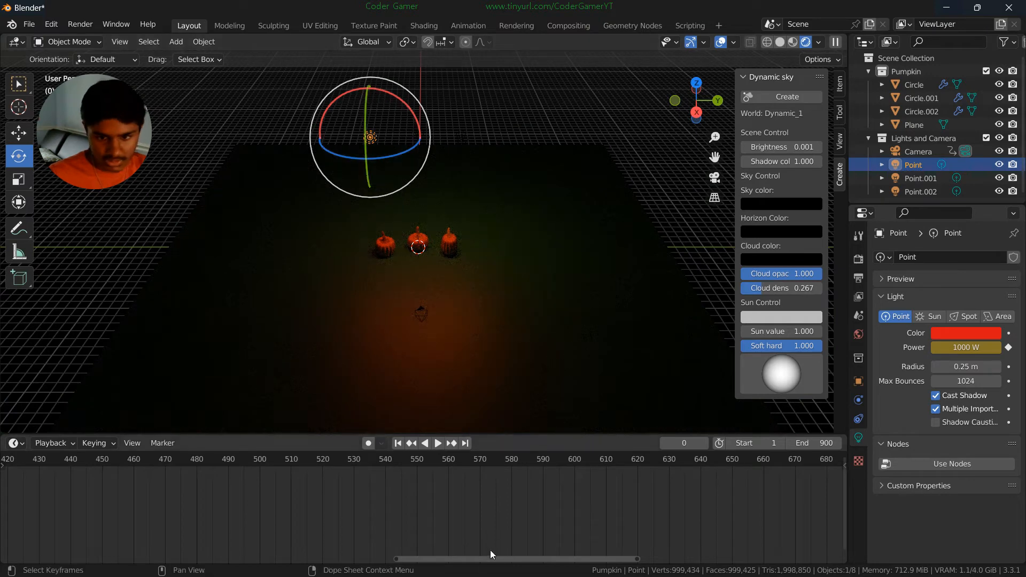
left_click_drag(484, 563, 133, 541)
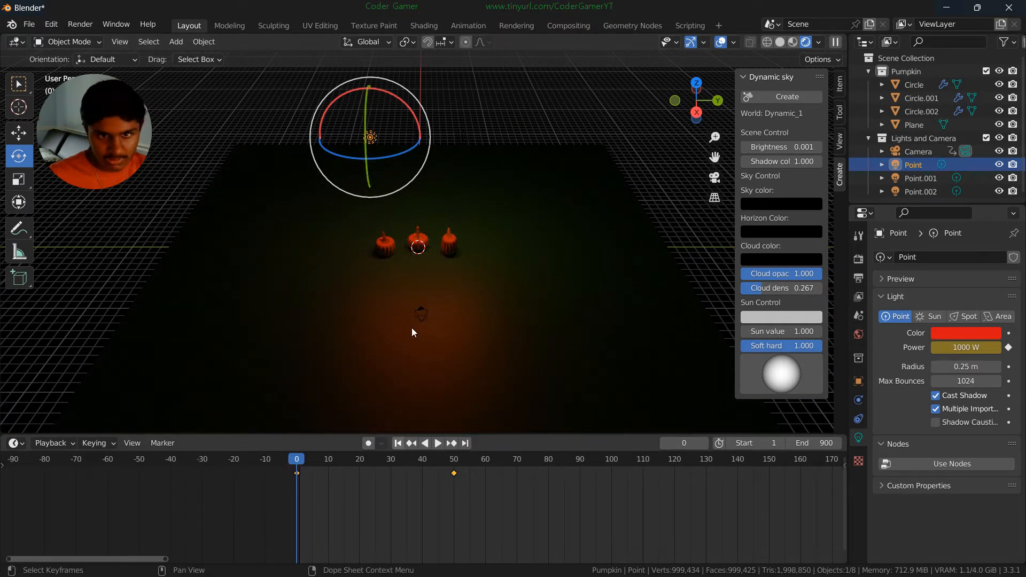
scroll(392, 254, "up", 2)
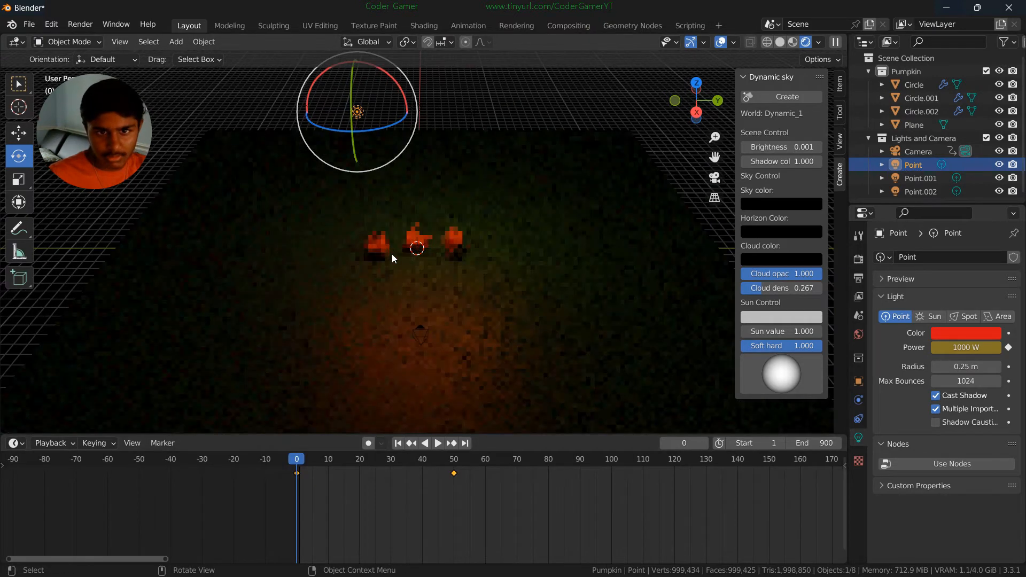
left_click(369, 249)
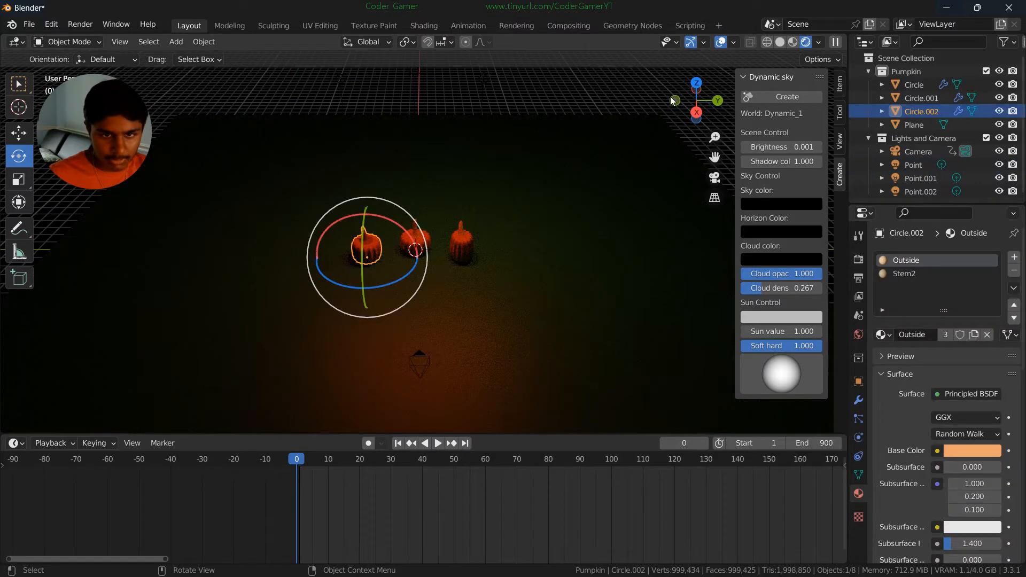
left_click(793, 42)
- Play the animation to frame 49 and insert location keyframes there for the three pumpkins
key("space")
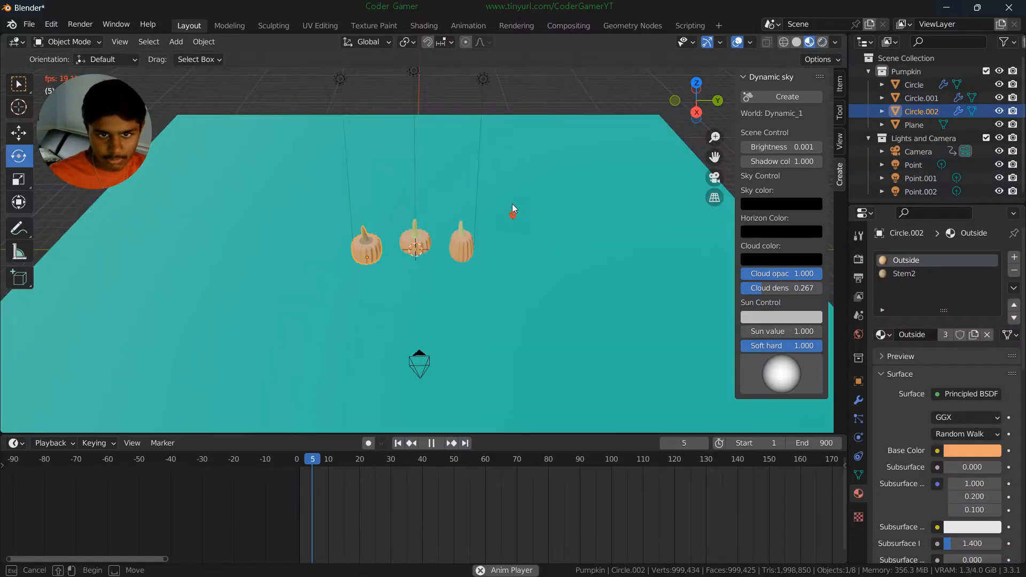
left_click(512, 202)
left_click(362, 252)
key("space")
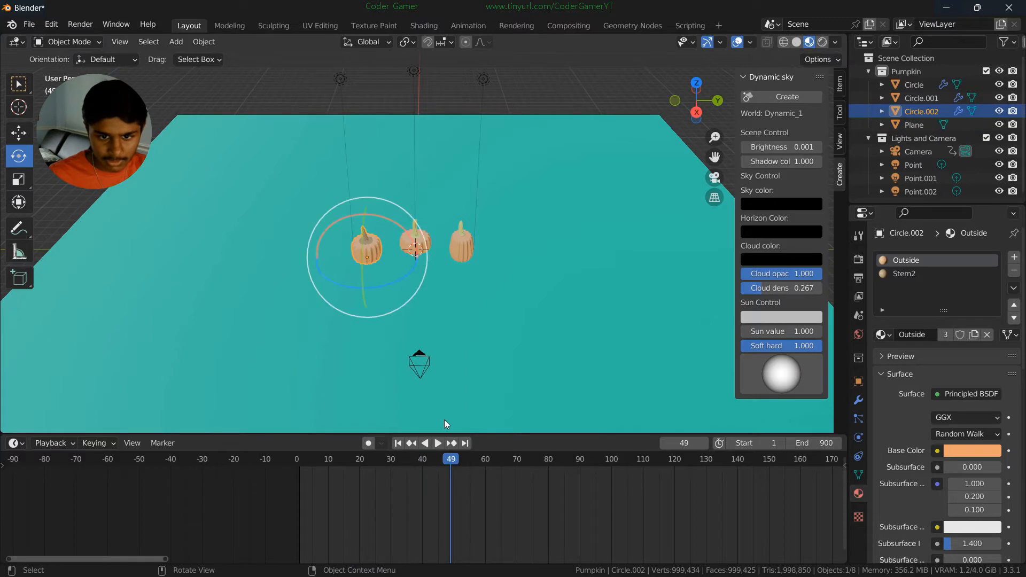
key("i")
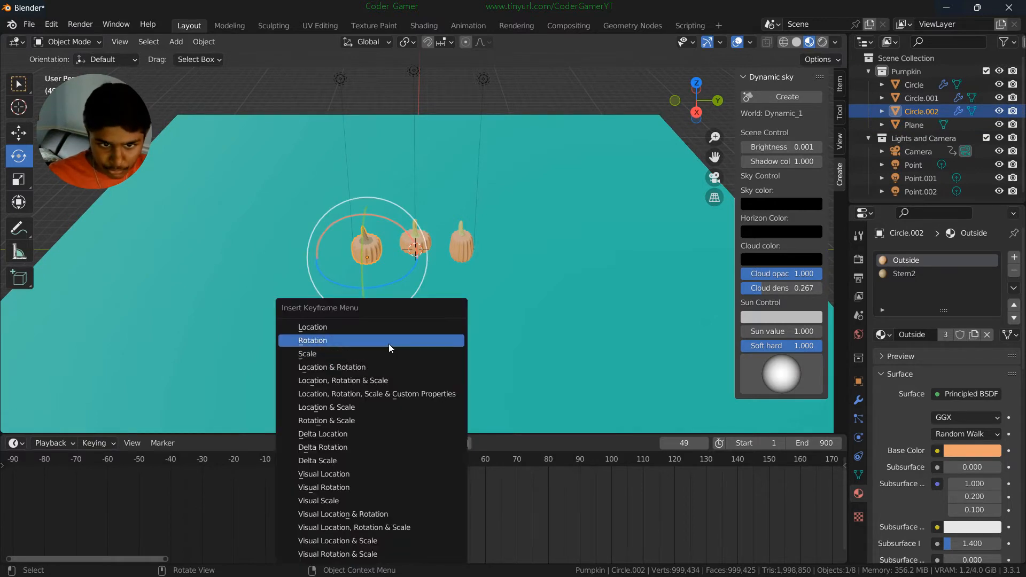
left_click(430, 237)
key("i")
left_click(422, 238)
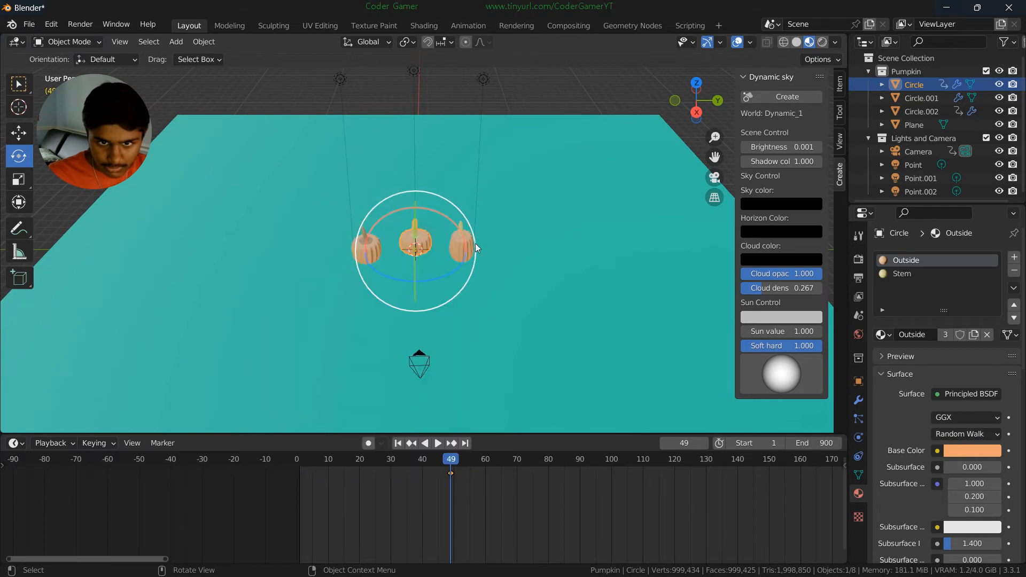
left_click(466, 243)
key("i")
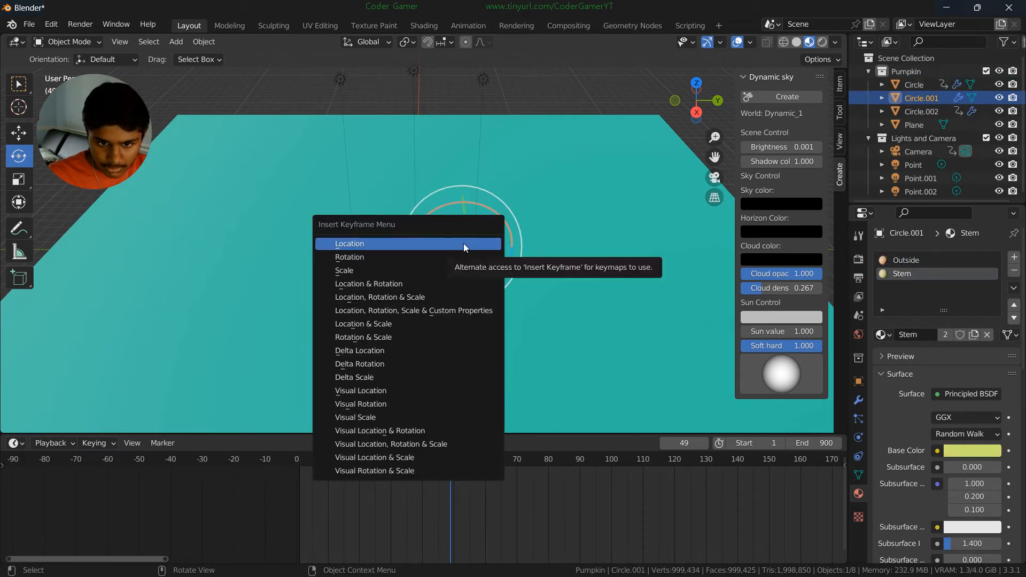
left_click(464, 242)
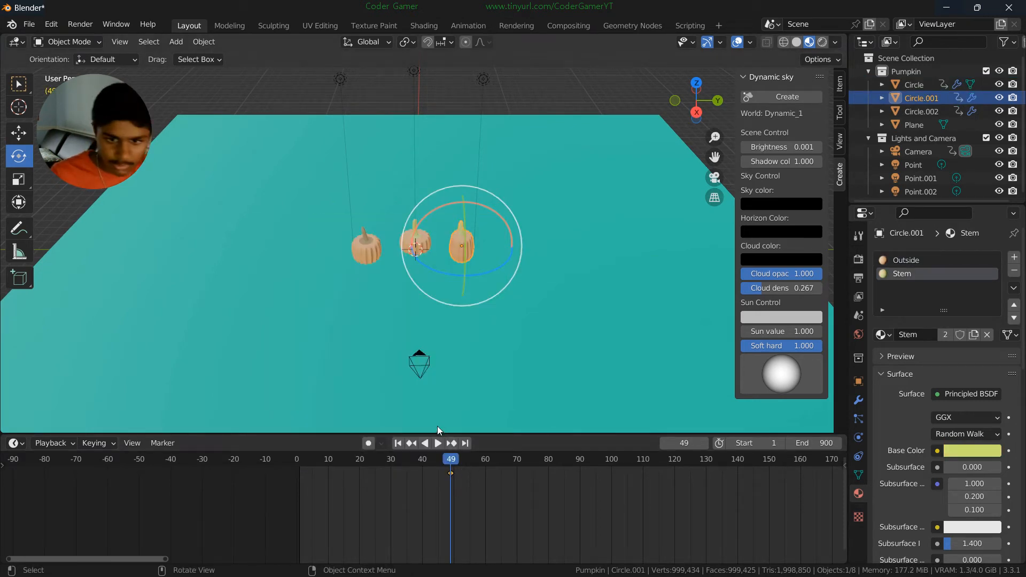
- Undo the pumpkins' keyframes at frame 49
key("ctrl+z")
key("ctrl+z")
key("ctrl+z")
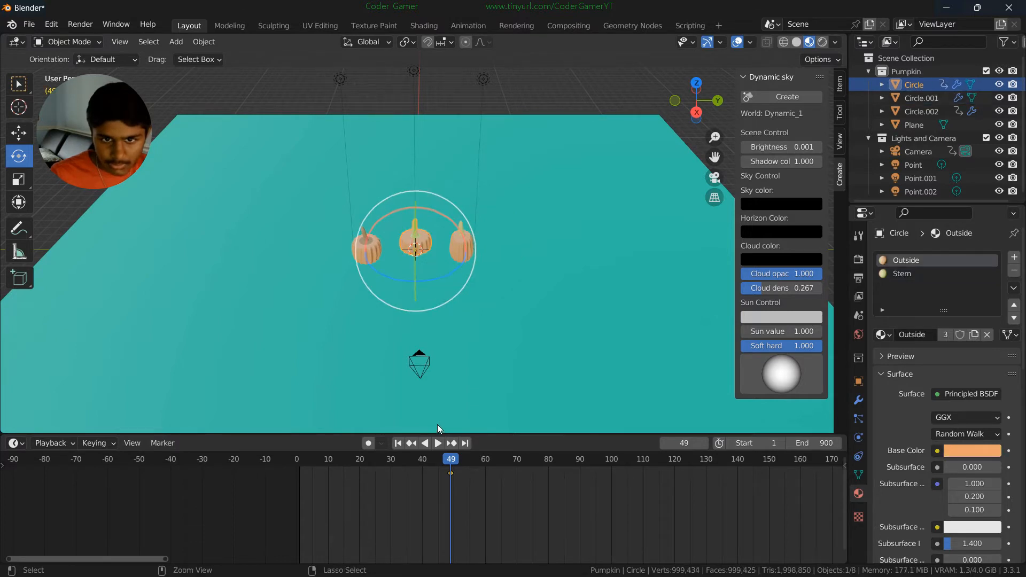
key("ctrl+z")
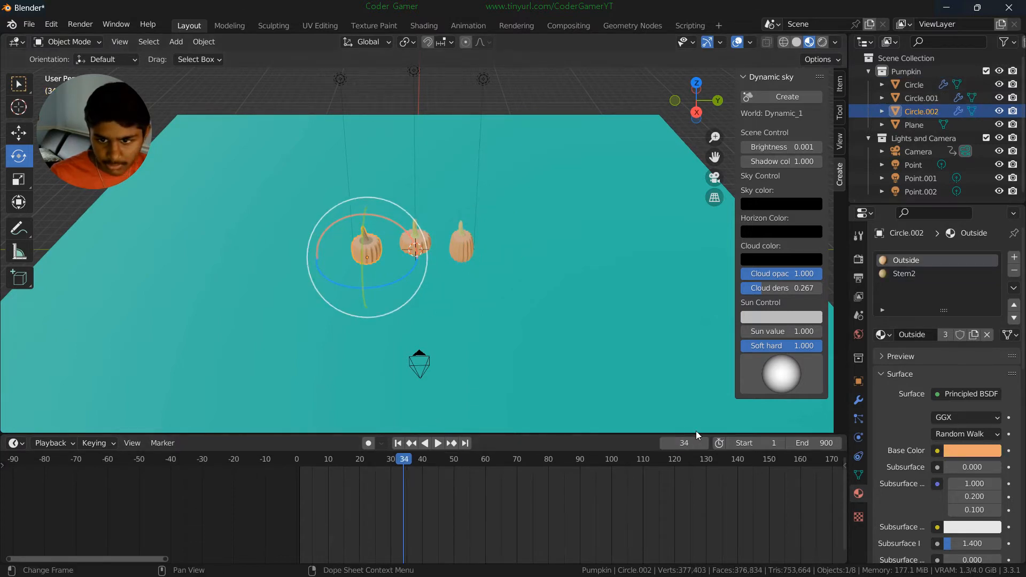
- Go to frame 0 and insert a location keyframe for the Circle.002 pumpkin
left_click(689, 443)
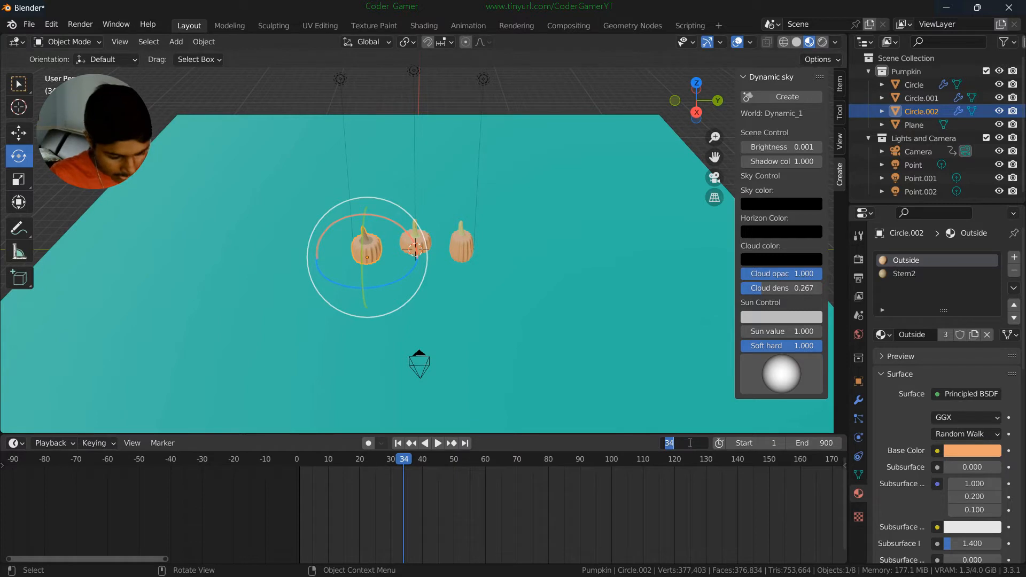
type("0")
key("Return")
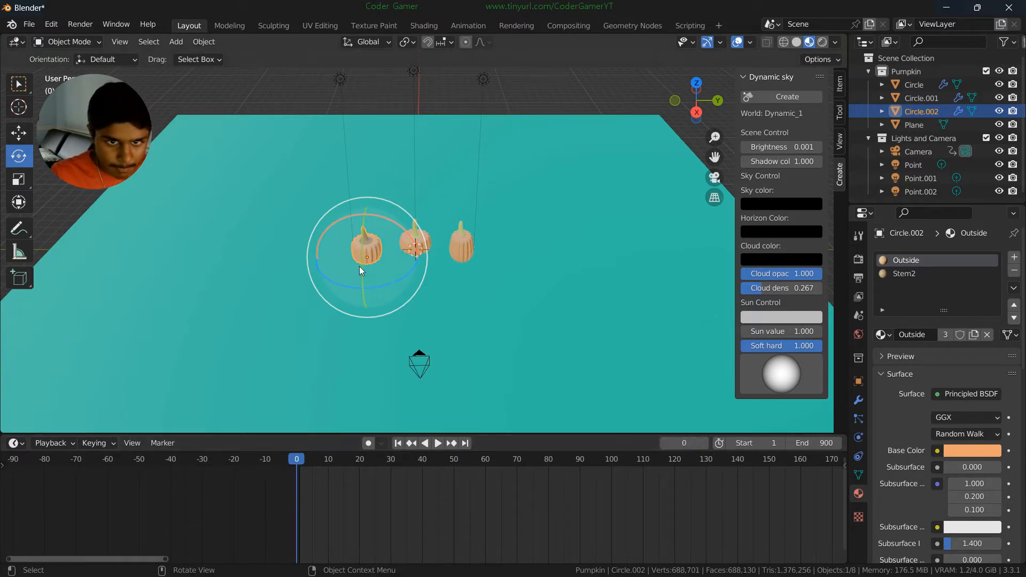
key("i")
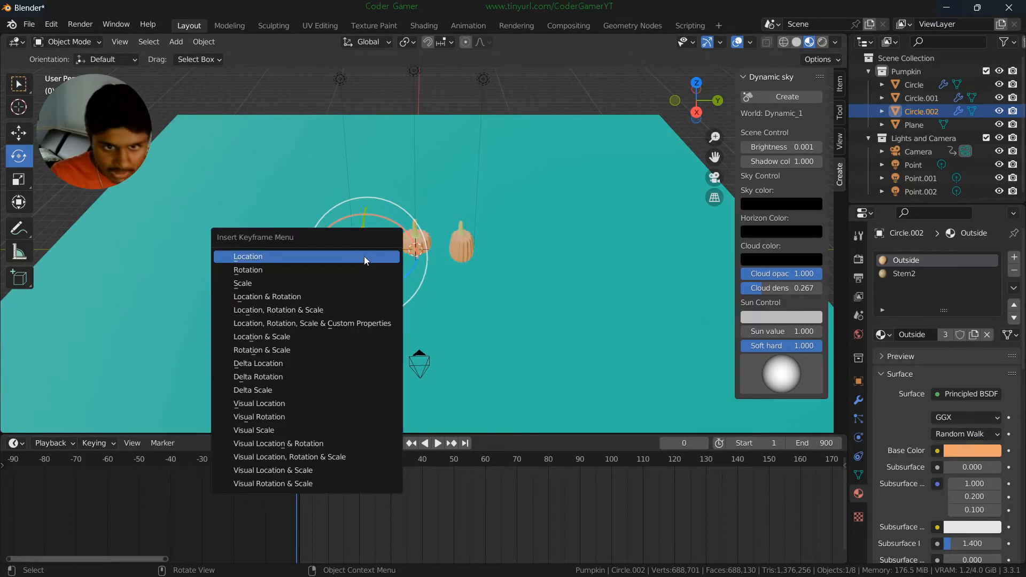
key("Return")
- Insert location keyframes at frame 0 for the other two pumpkins, Circle and Circle.001
left_click(416, 247)
key("i")
left_click(418, 242)
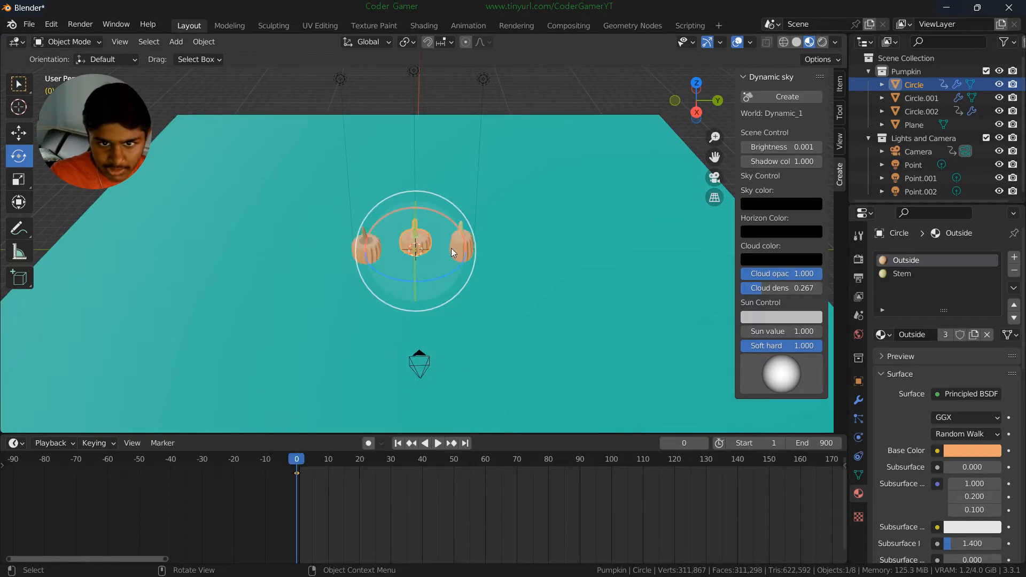
left_click(468, 241)
key("i")
left_click(459, 242)
- Activate the Move tool, select the Circle.002 pumpkin and set the current frame to 625
scroll(457, 248, "down", 5)
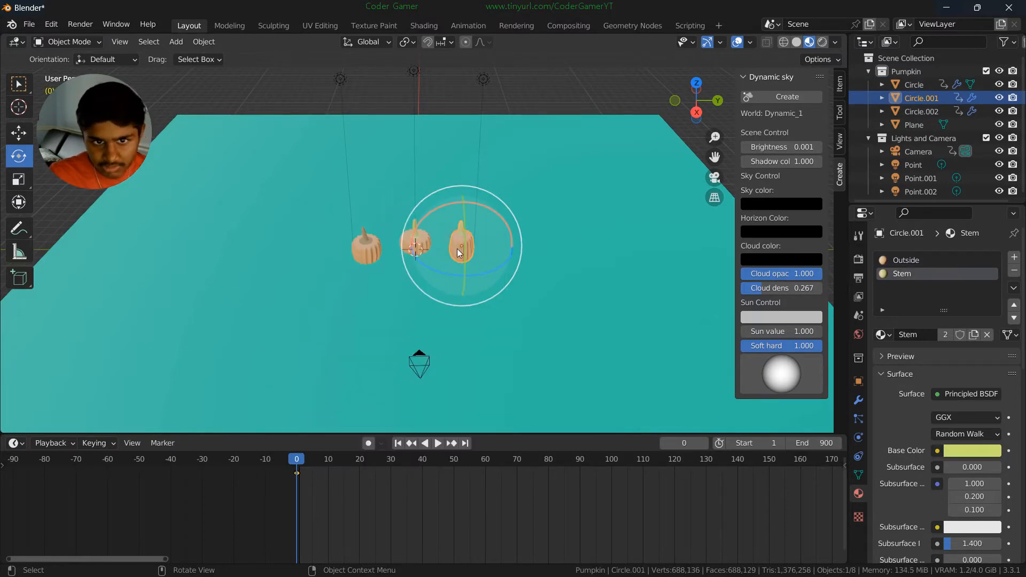
left_click(19, 133)
scroll(332, 227, "up", 7)
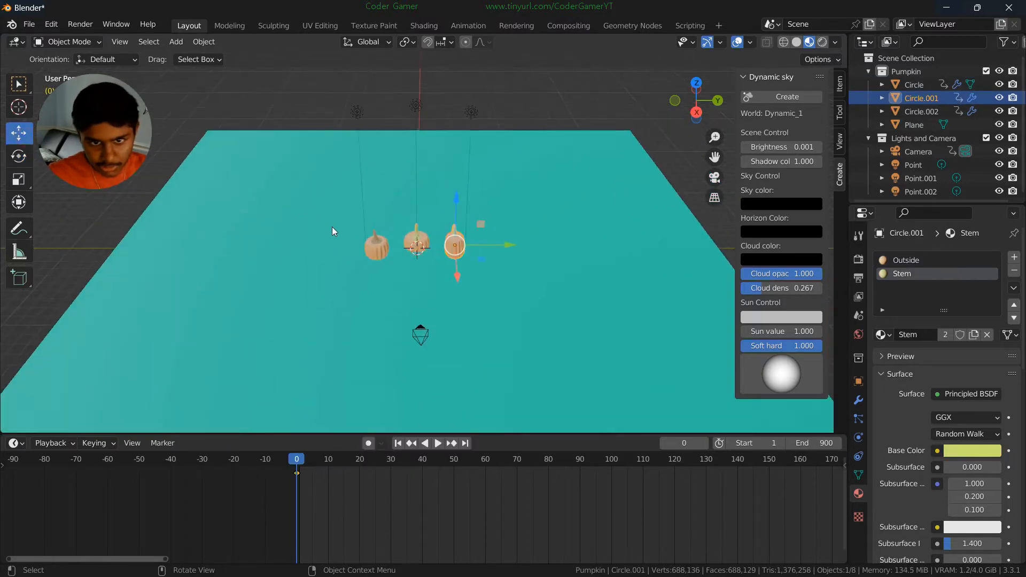
left_click(686, 443)
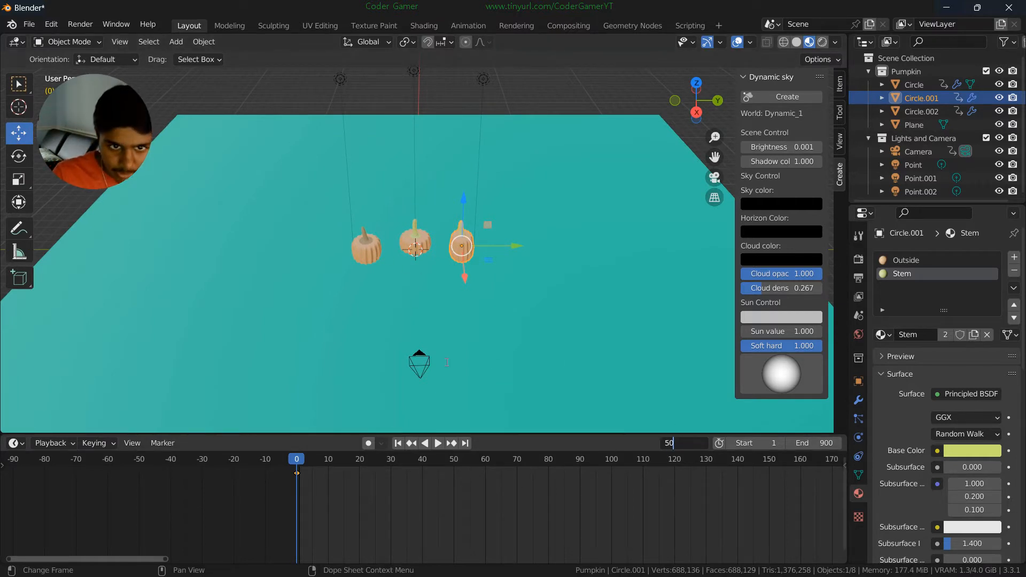
key("Return")
left_click(372, 251)
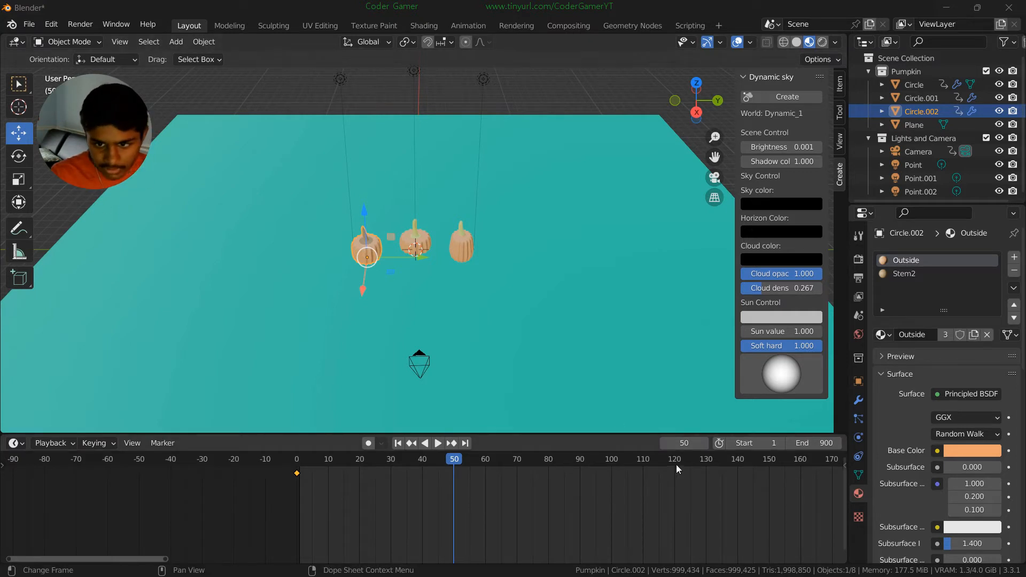
left_click(685, 444)
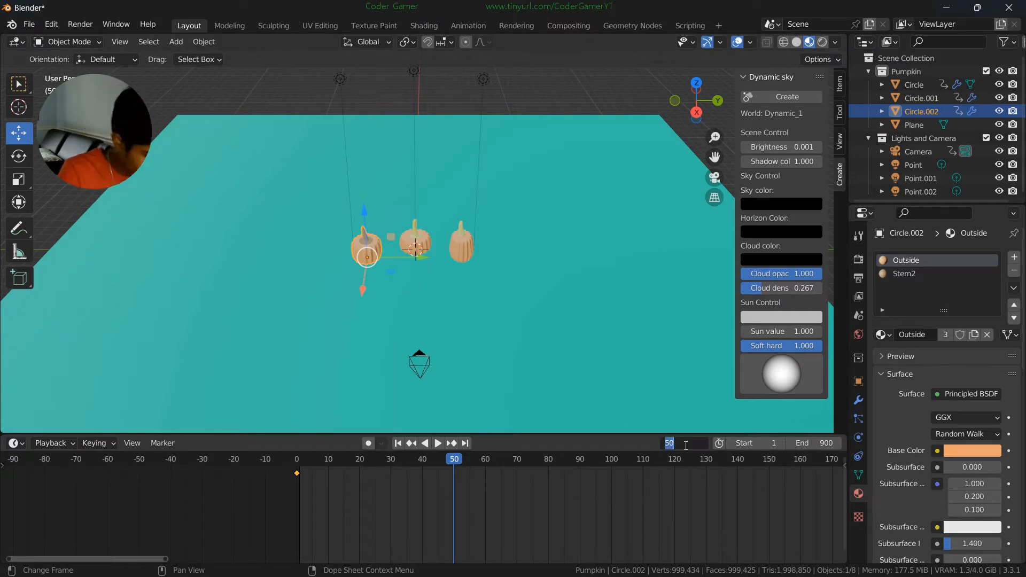
key("Return")
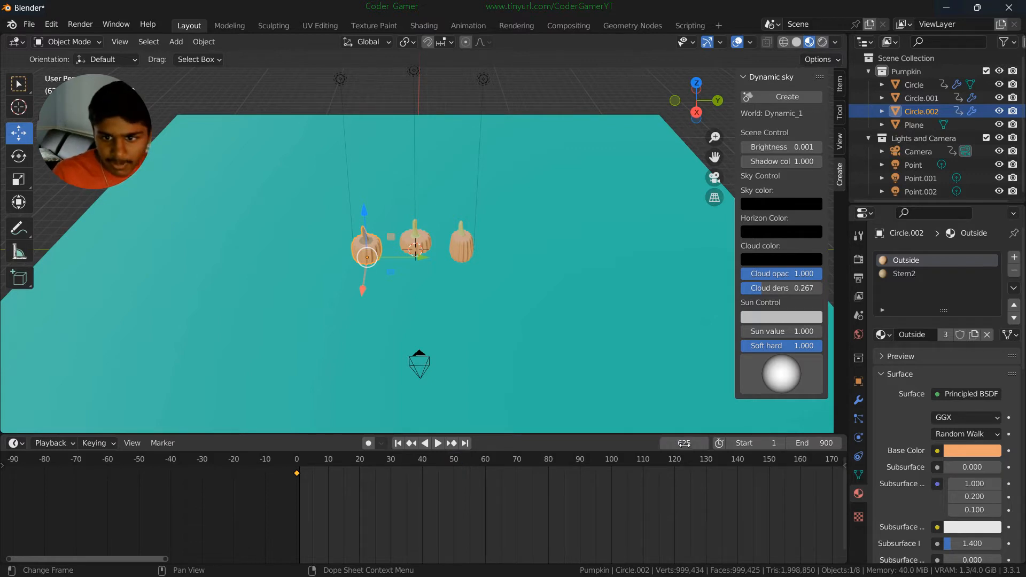
- Select all three pumpkins together and move them in the negative Y direction, well past the edge of the ground plane
left_click(422, 249, "shift")
left_click(460, 247, "shift")
key("g")
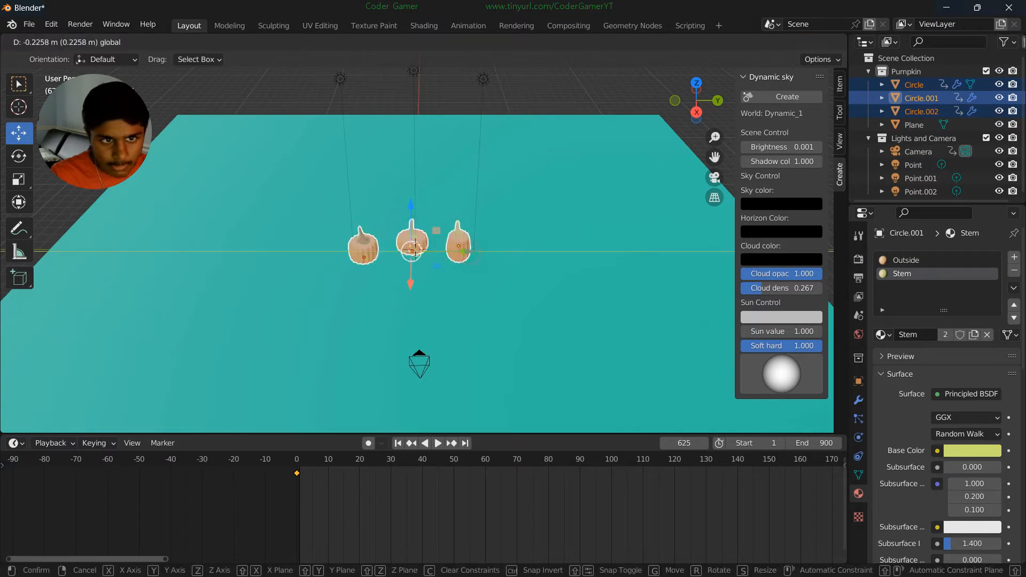
left_click_drag(464, 251, 818, 308)
scroll(261, 294, "down", 5)
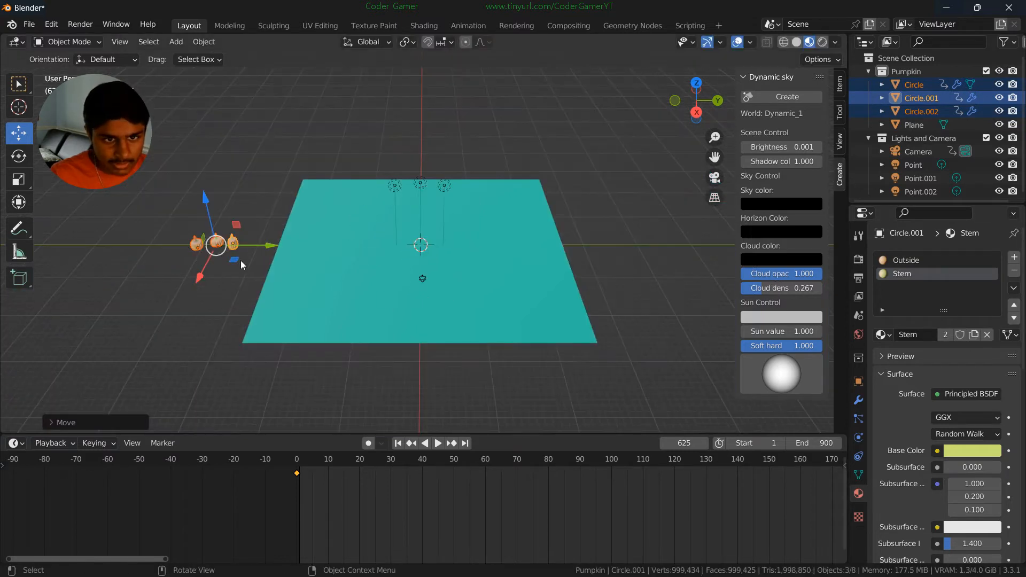
key("g")
left_click(194, 267)
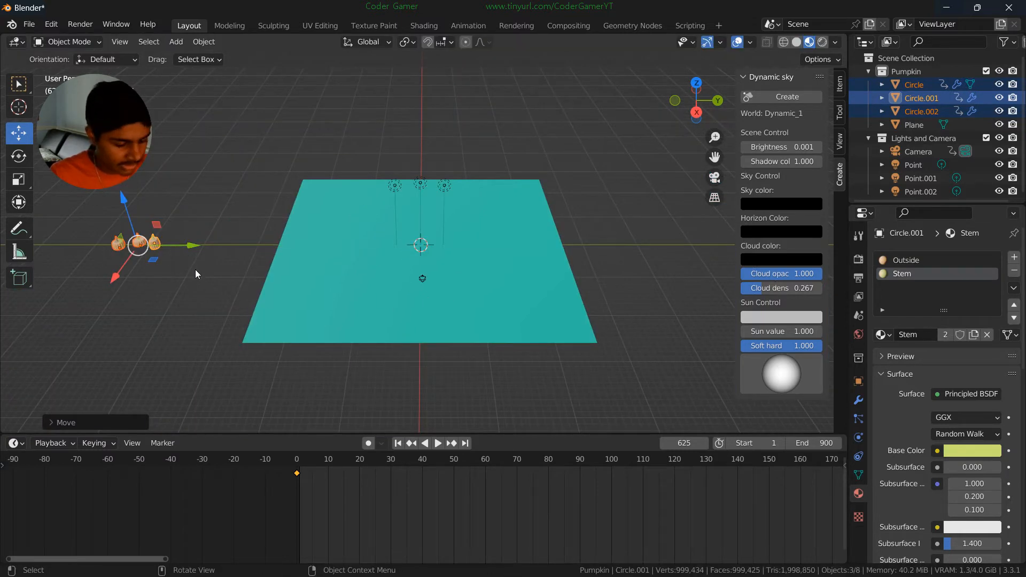
- Insert location keyframes at frame 625 for the three moved pumpkins
key("i")
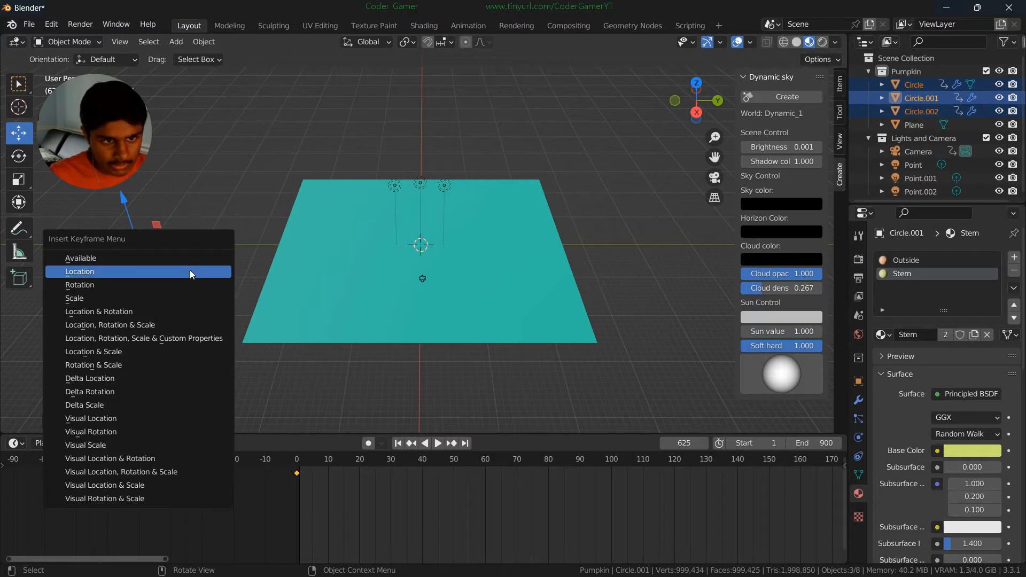
left_click(191, 272)
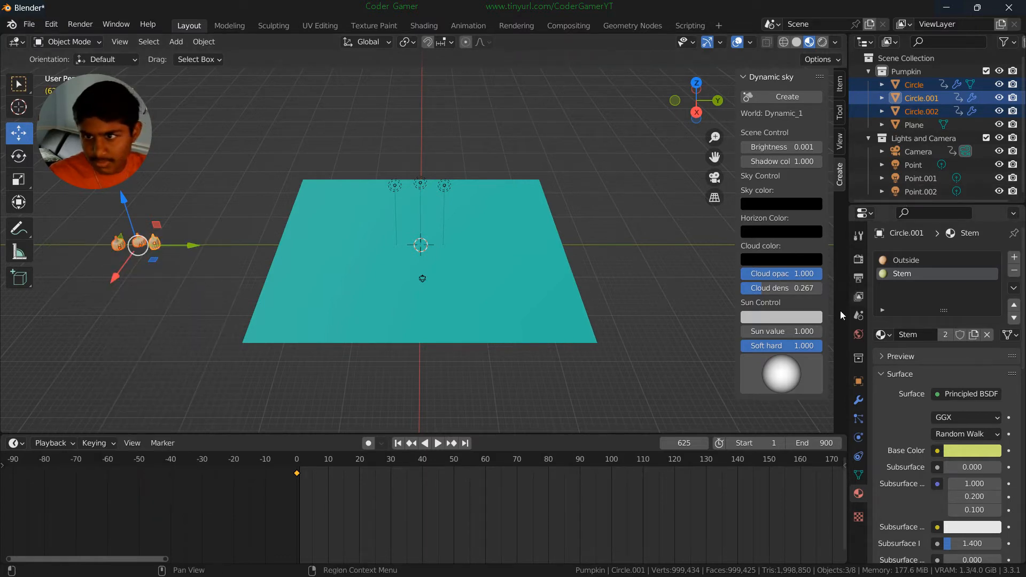
scroll(752, 493, "down", 10)
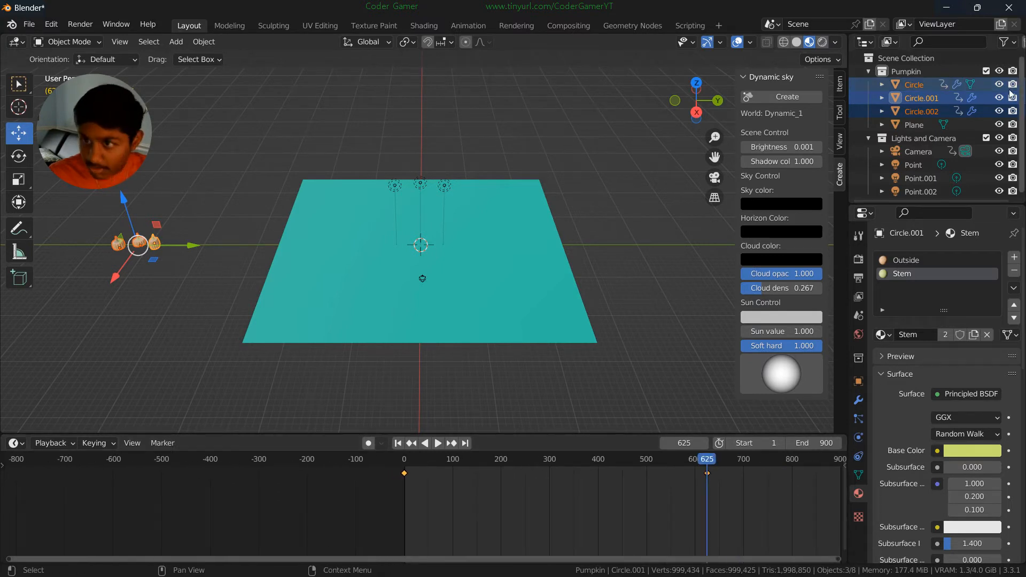
- Examine the location keyframes of the pumpkins Circle, Circle.001 and Circle.002 one by one
left_click(916, 85)
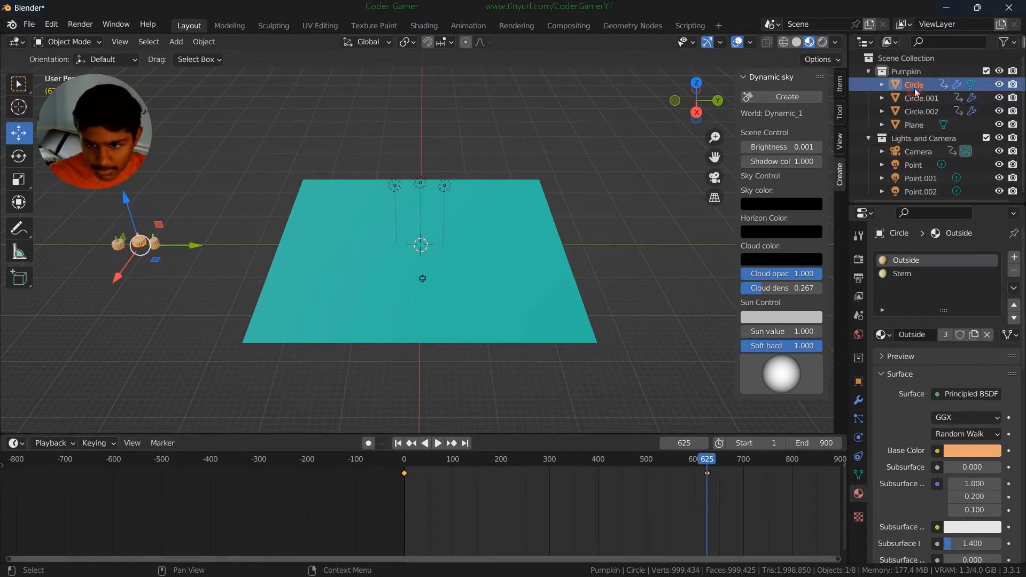
left_click(917, 98)
left_click(918, 111)
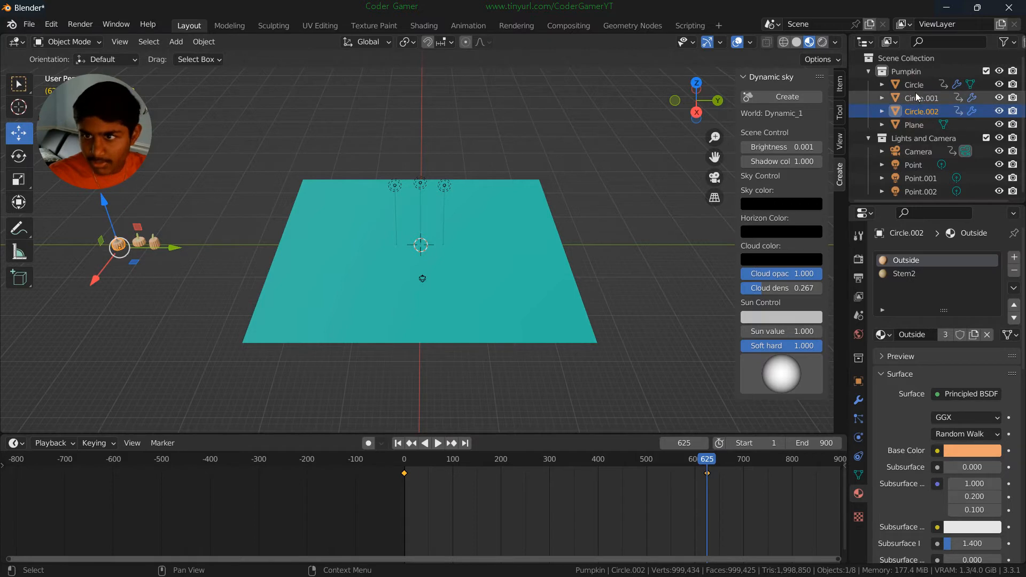
left_click(919, 98)
left_click(916, 87)
left_click(920, 111)
left_click(921, 99)
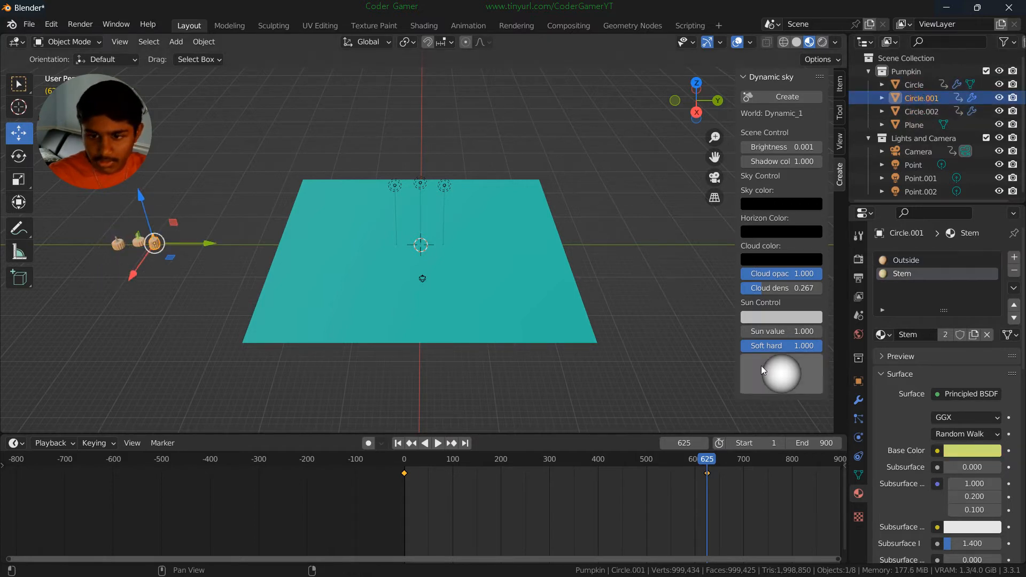
- Go to frame 0 and insert location keyframes for all three point lights: Point, Point.001 and Point.002
scroll(612, 297, "up", 3)
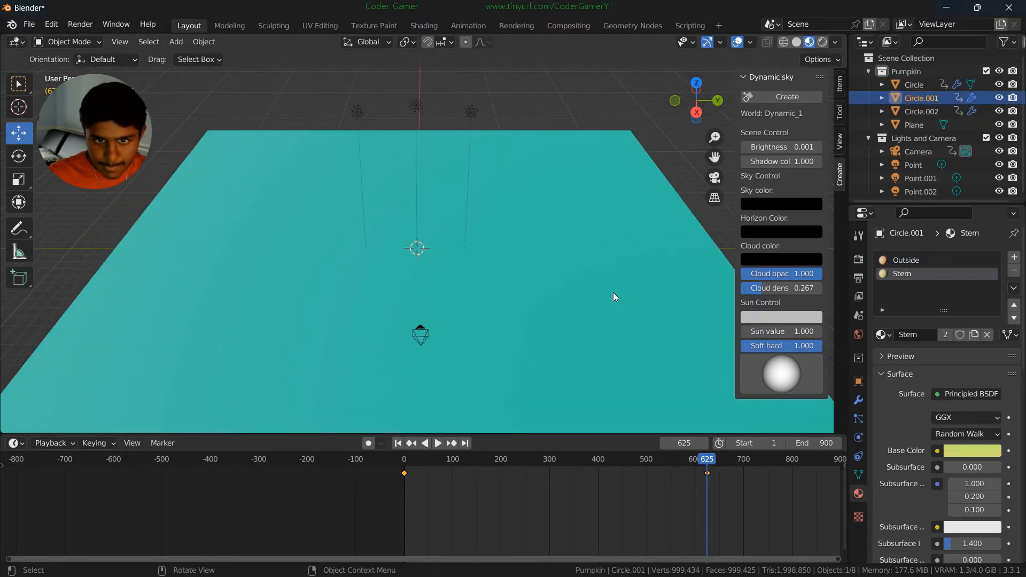
left_click(420, 336)
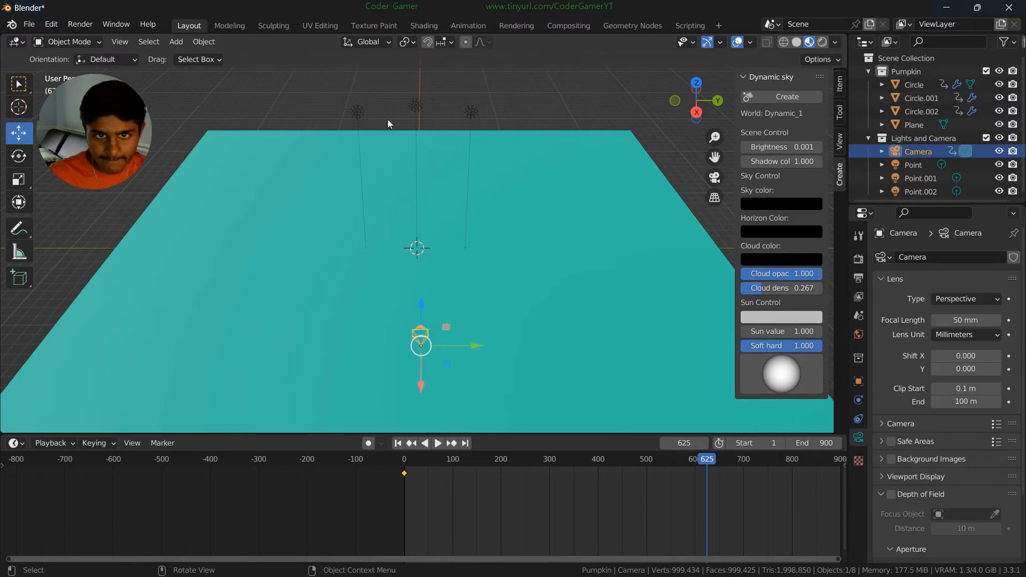
left_click(356, 113)
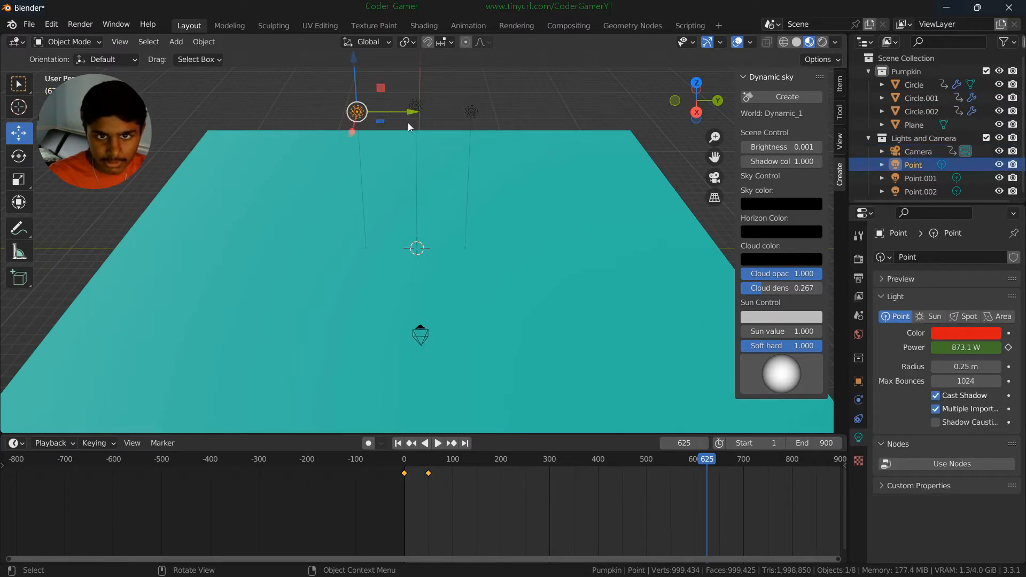
left_click(682, 441)
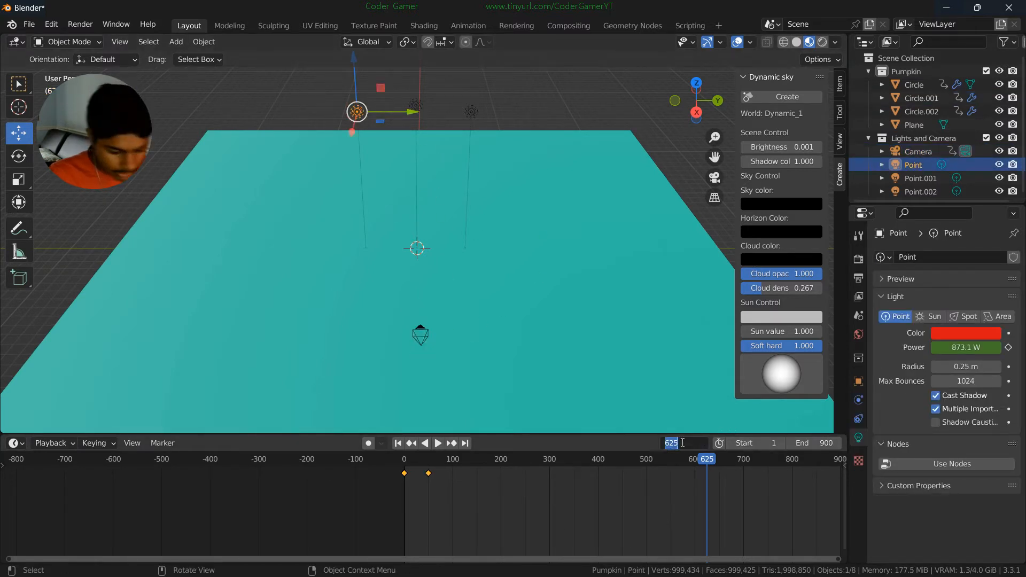
type("0")
key("Return")
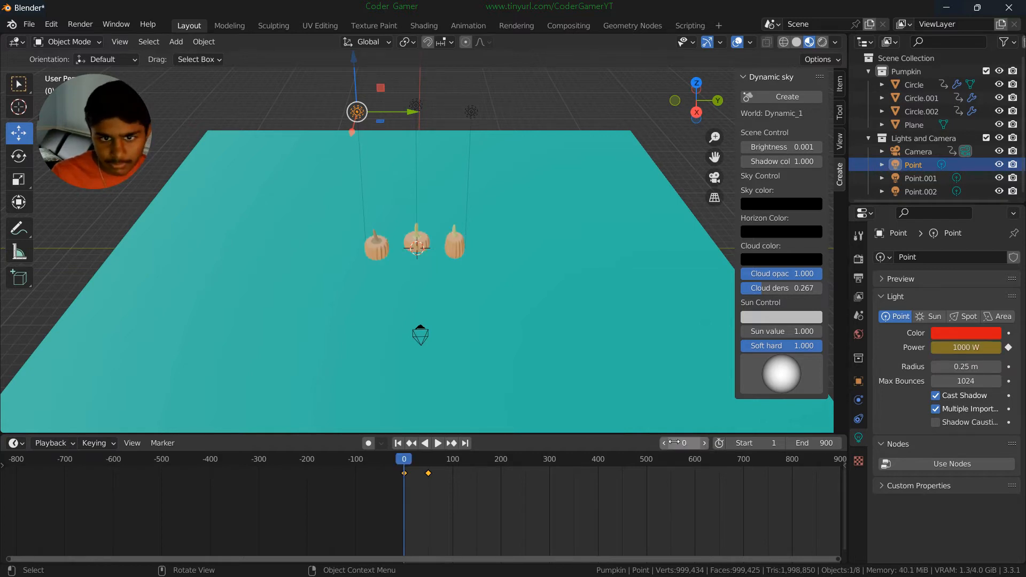
left_click(416, 104, "shift")
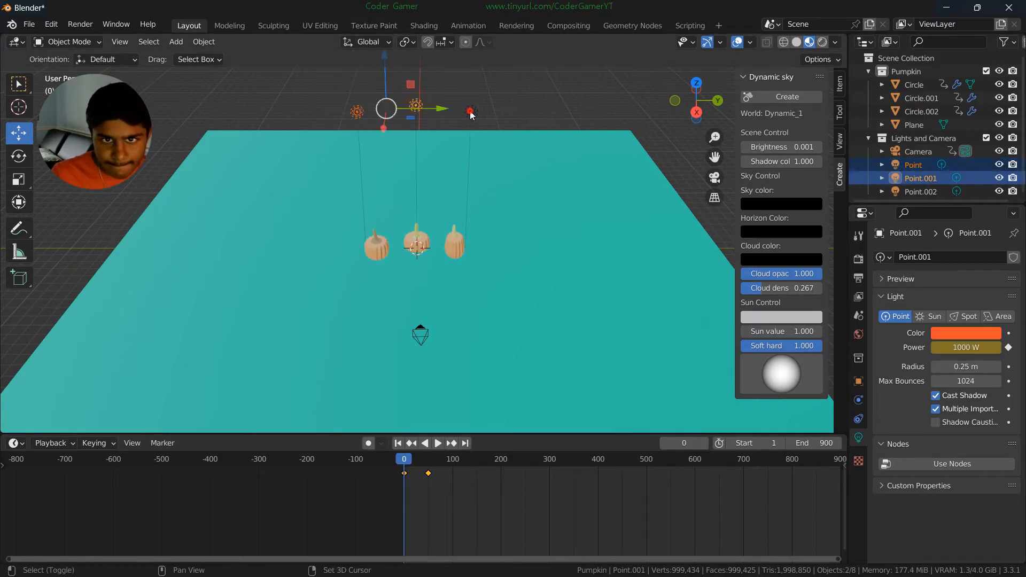
left_click(472, 111, "shift")
key("i")
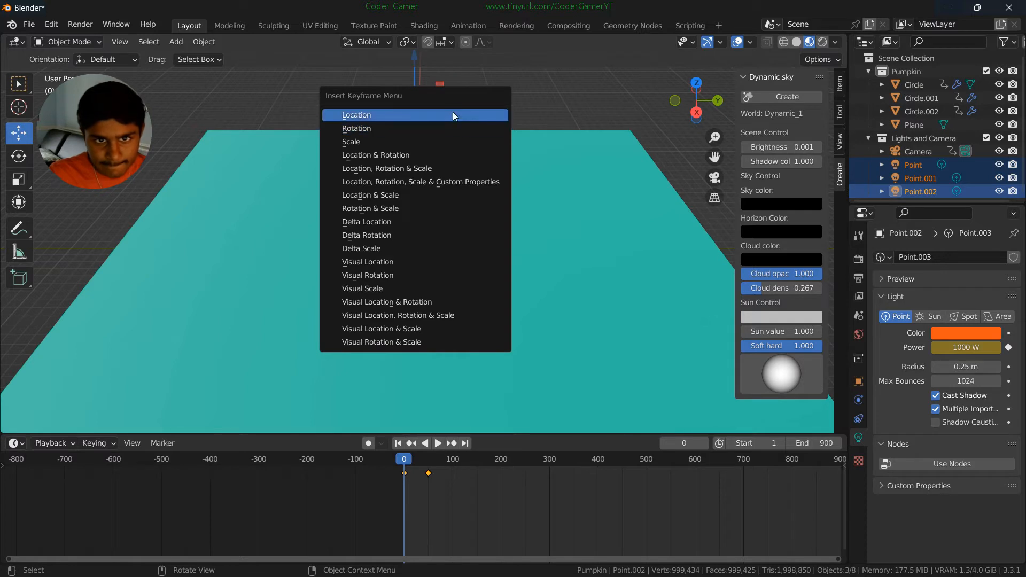
left_click(453, 111)
key("g")
key("y")
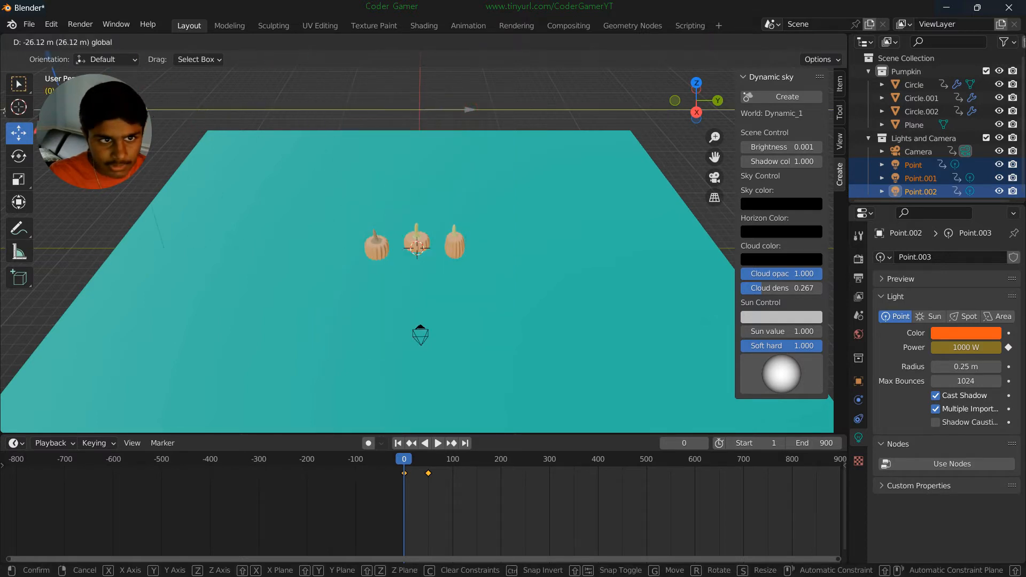
left_click(64, 133)
key("ctrl+z")
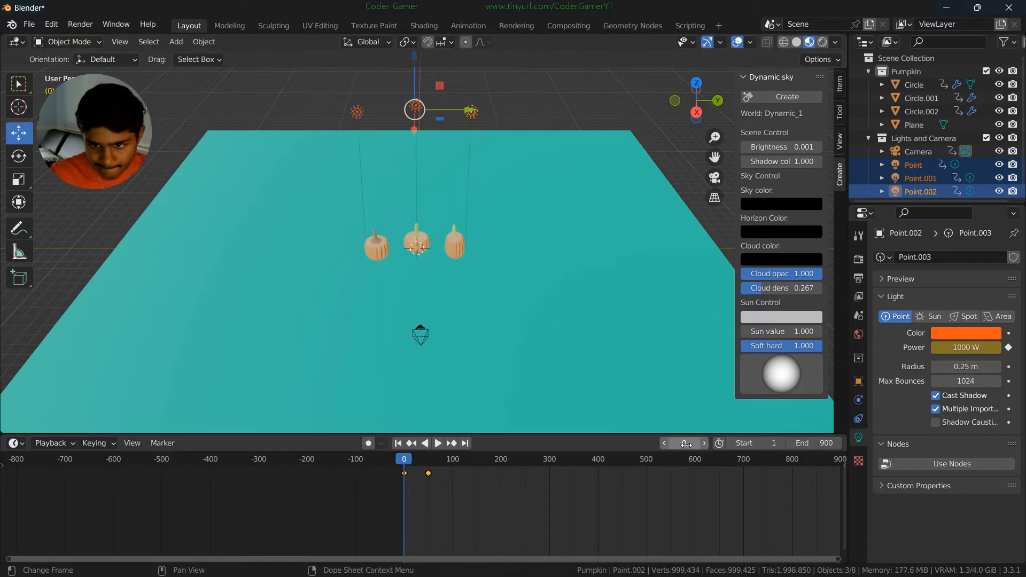
- Set the current frame to 625 and move the three point lights about 55 m in the negative Y direction
left_click(687, 444)
type("62")
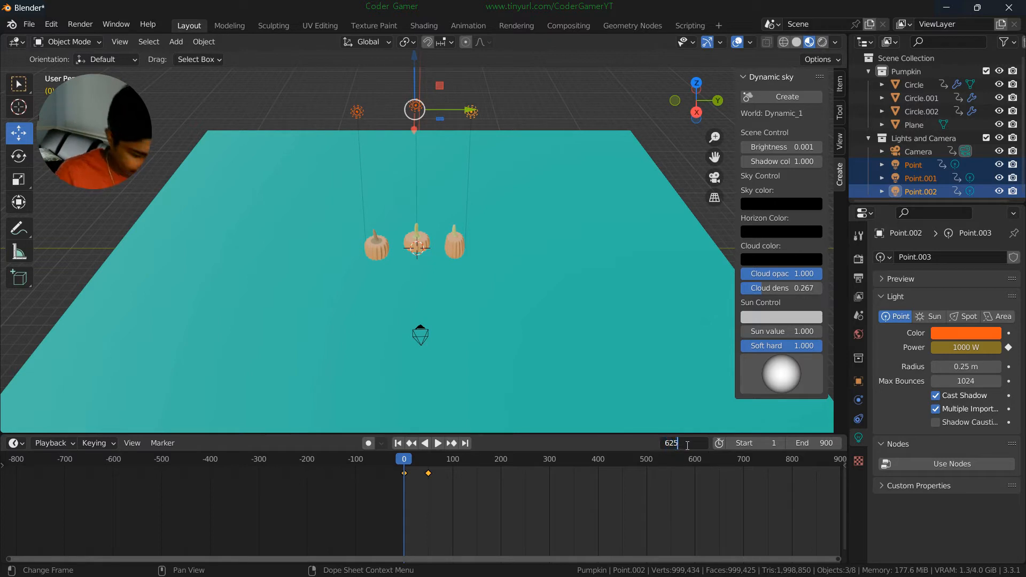
type("5")
key("Return")
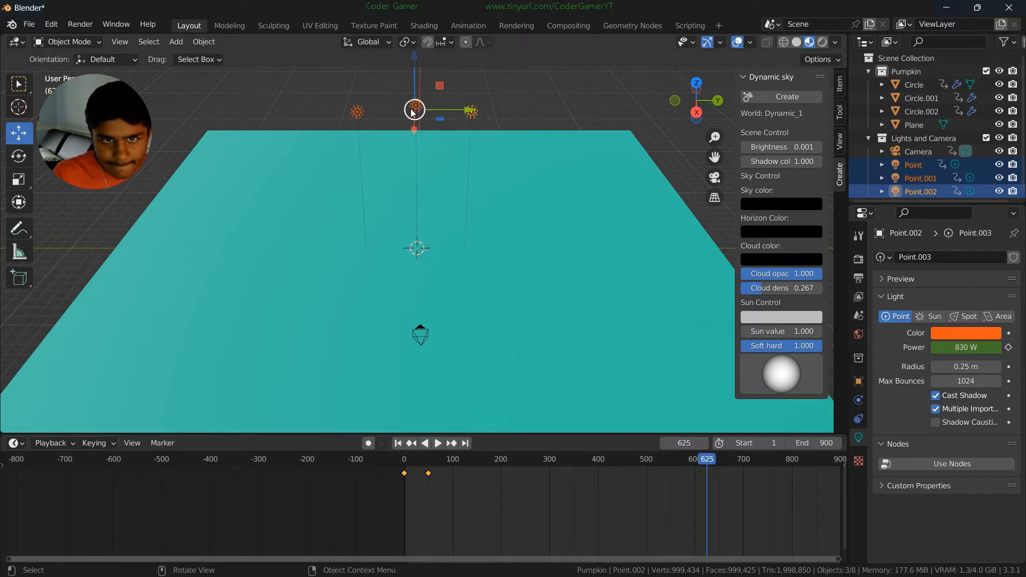
left_click_drag(471, 109, 576, 131)
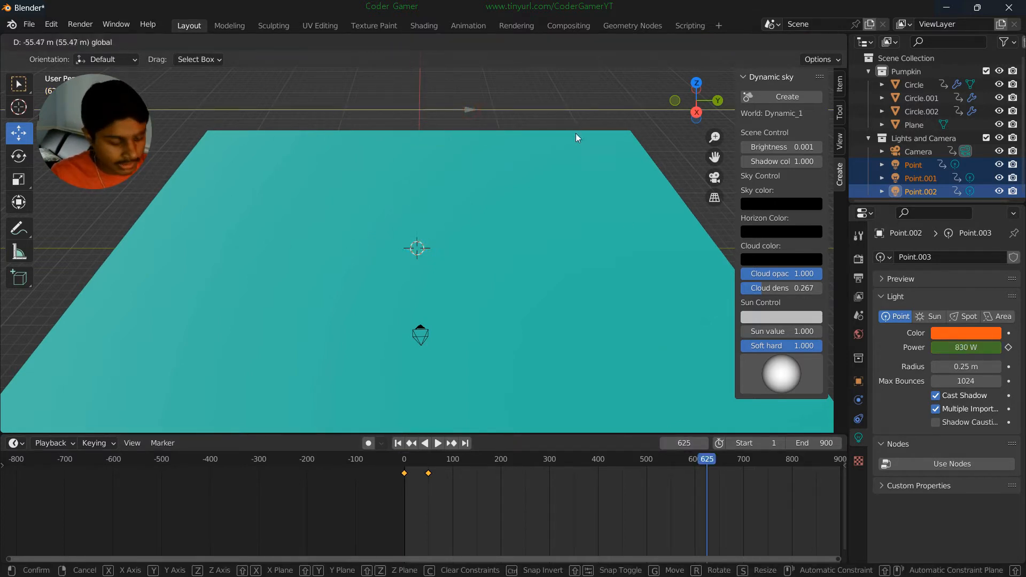
- Insert location keyframes at frame 625 for the three moved point lights
key("i")
scroll(455, 181, "down", 5)
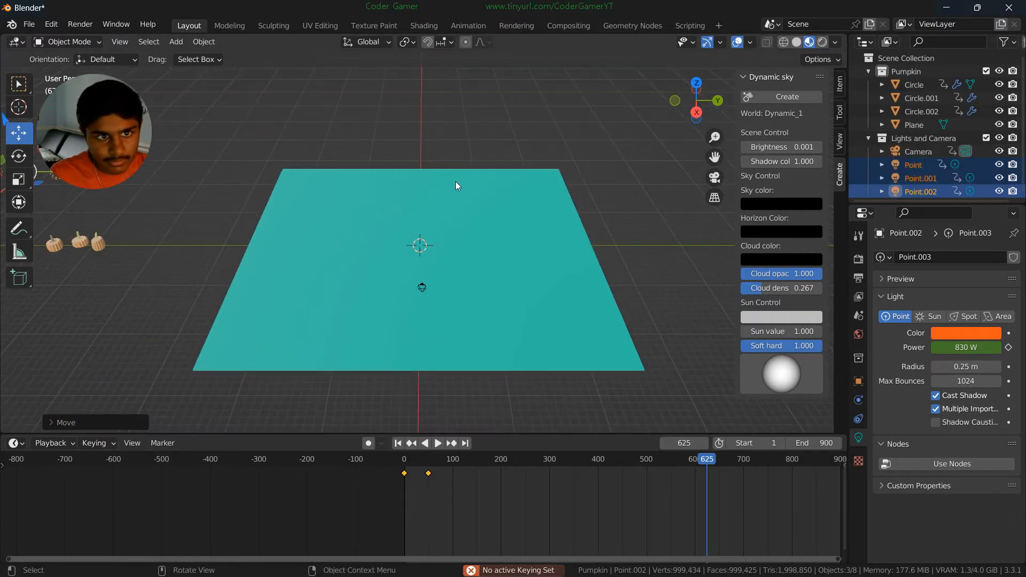
key("i")
left_click(333, 193)
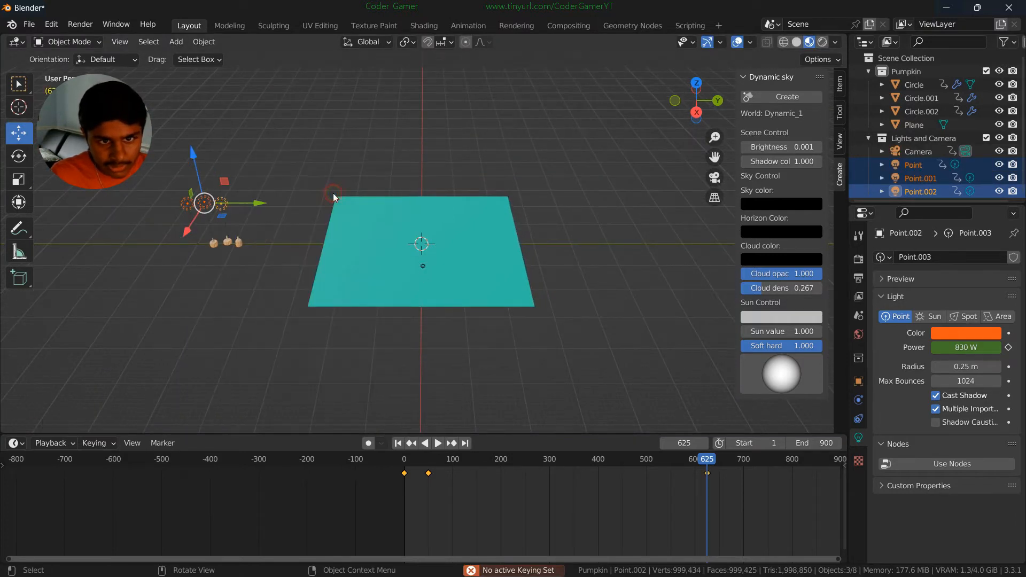
left_click(616, 169)
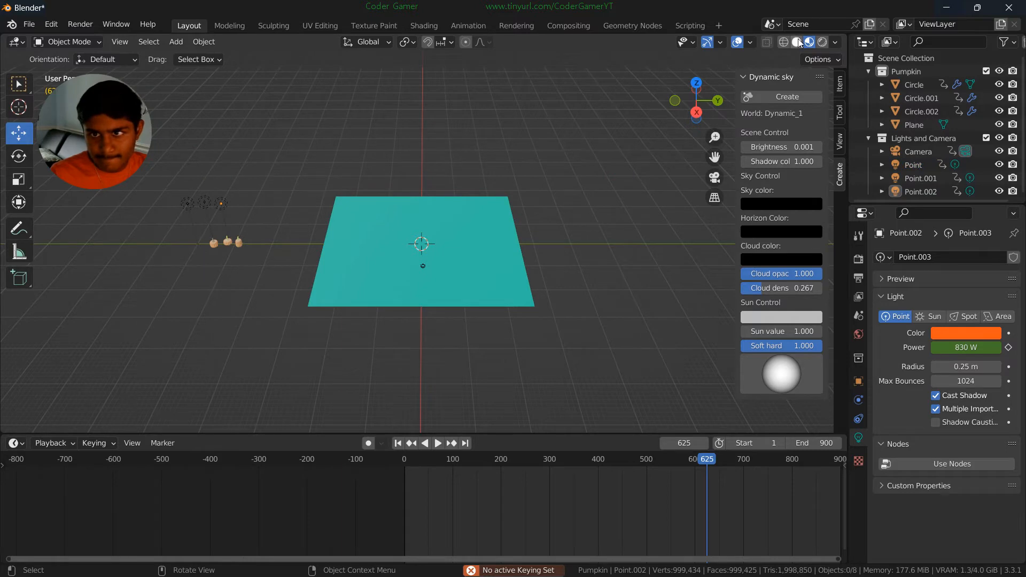
scroll(518, 230, "up", 5)
key("x")
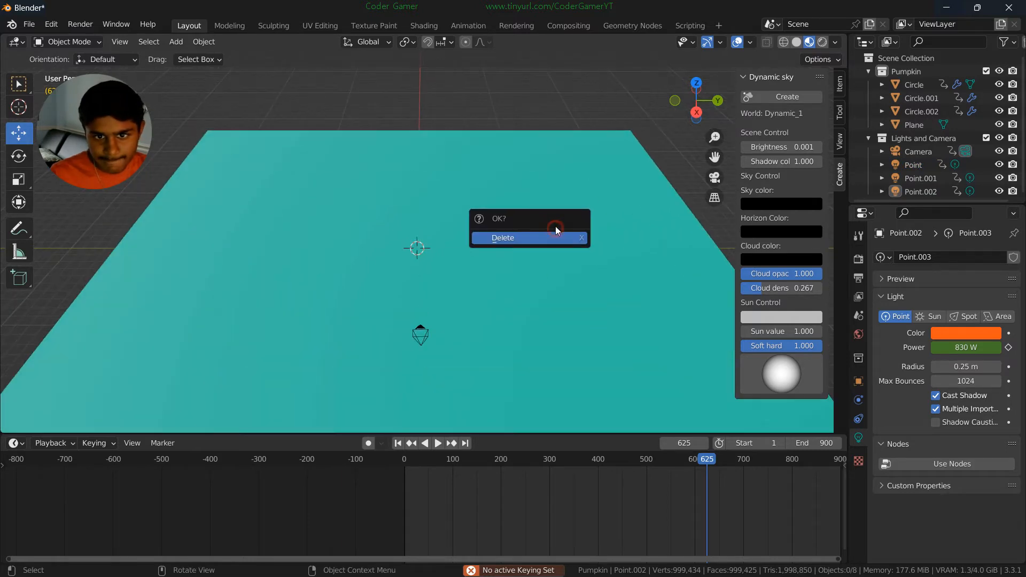
left_click(556, 230)
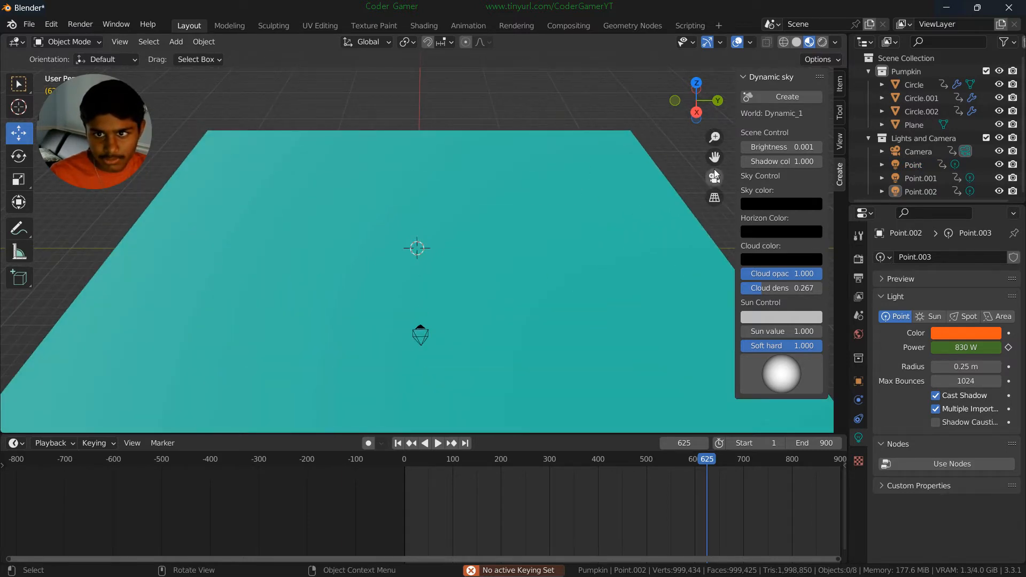
- Add a cylinder mesh at the centre of the ground plane
scroll(361, 236, "down", 5)
scroll(475, 213, "up", 2)
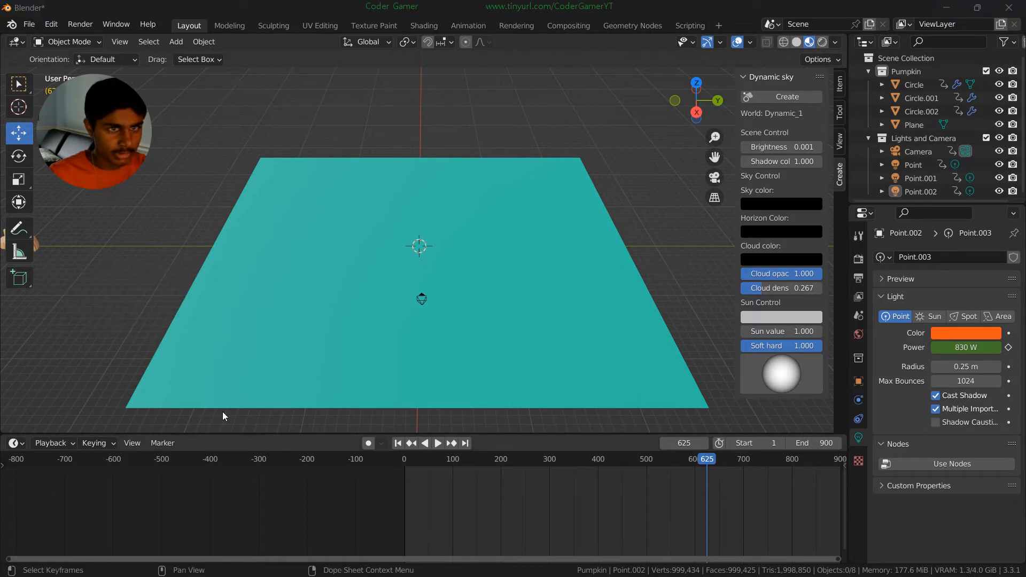
left_click_drag(715, 157, 636, 290)
left_click(180, 43)
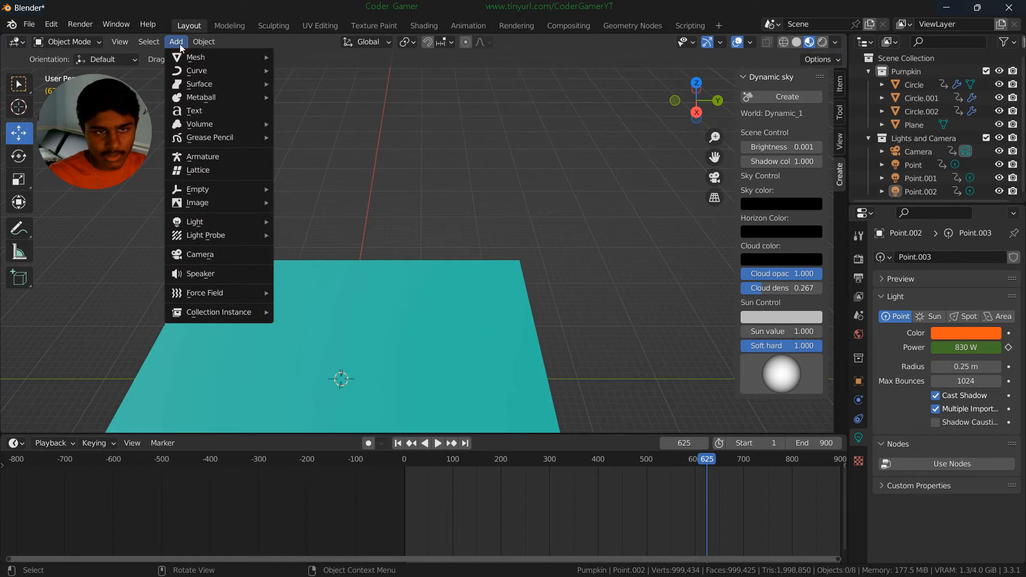
mouse_move(198, 62)
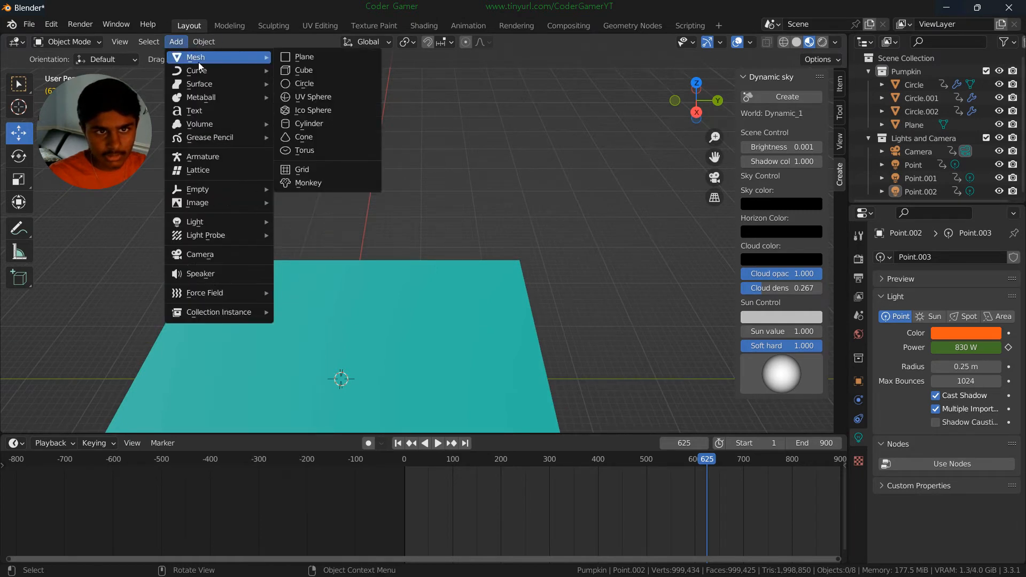
left_click(312, 123)
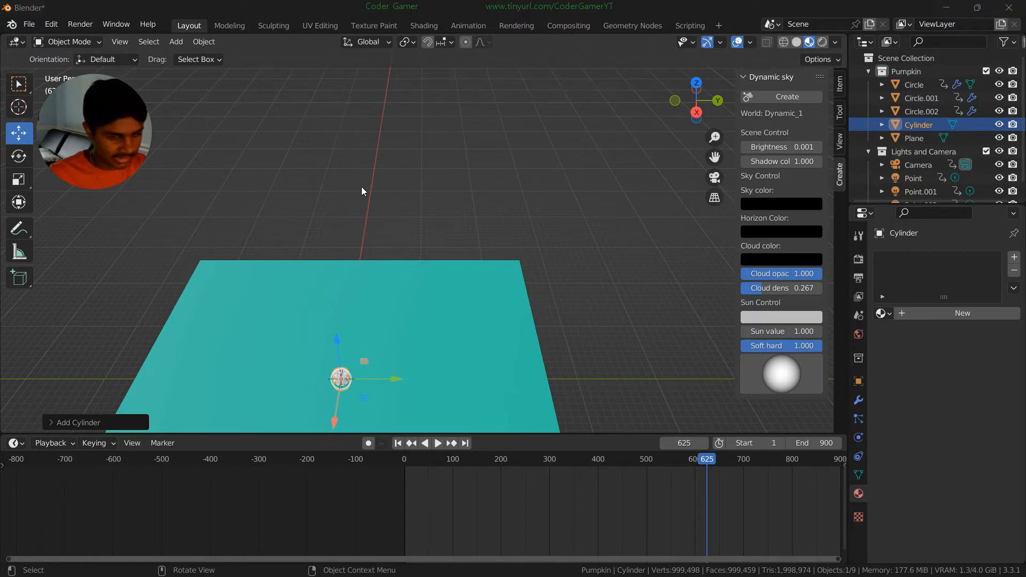
- Check the cylinder through the camera, select it and move it along positive X toward the camera
left_click(557, 194)
left_click_drag(714, 157, 697, 28)
scroll(340, 413, "up", 5)
middle_click_drag(289, 312, 318, 272)
left_click(723, 175)
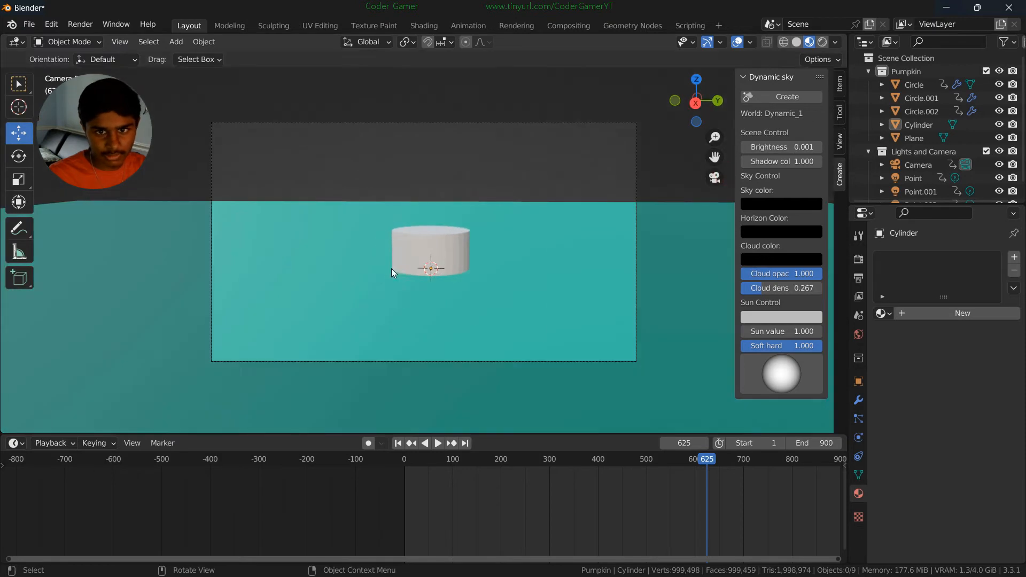
left_click(432, 255)
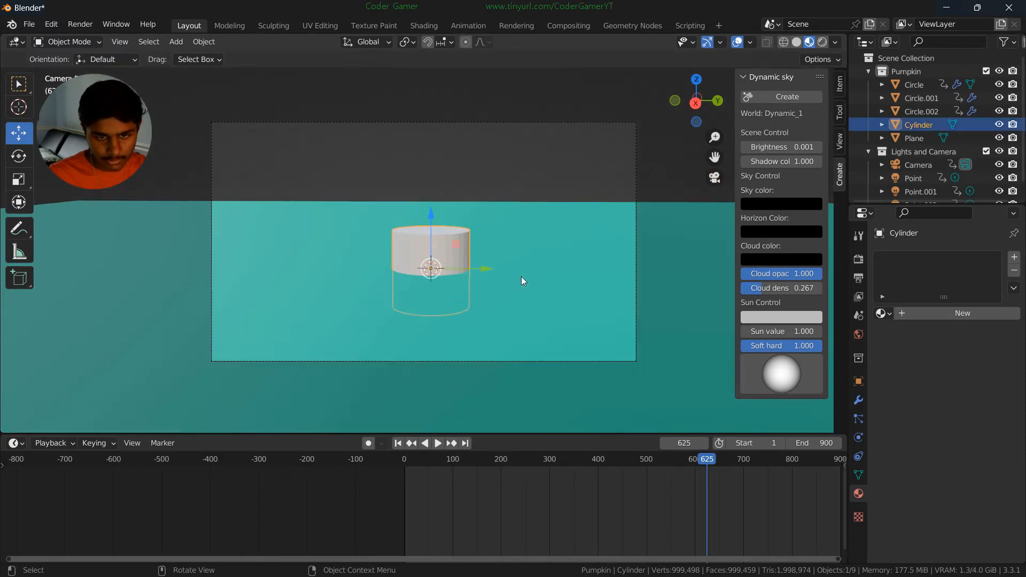
middle_click_drag(521, 277, 315, 258)
left_click_drag(280, 252, 142, 274)
- Raise the cylinder above the ground plane along Z and move it further along X, close to the camera
middle_click_drag(141, 274, 217, 265)
left_click(283, 213)
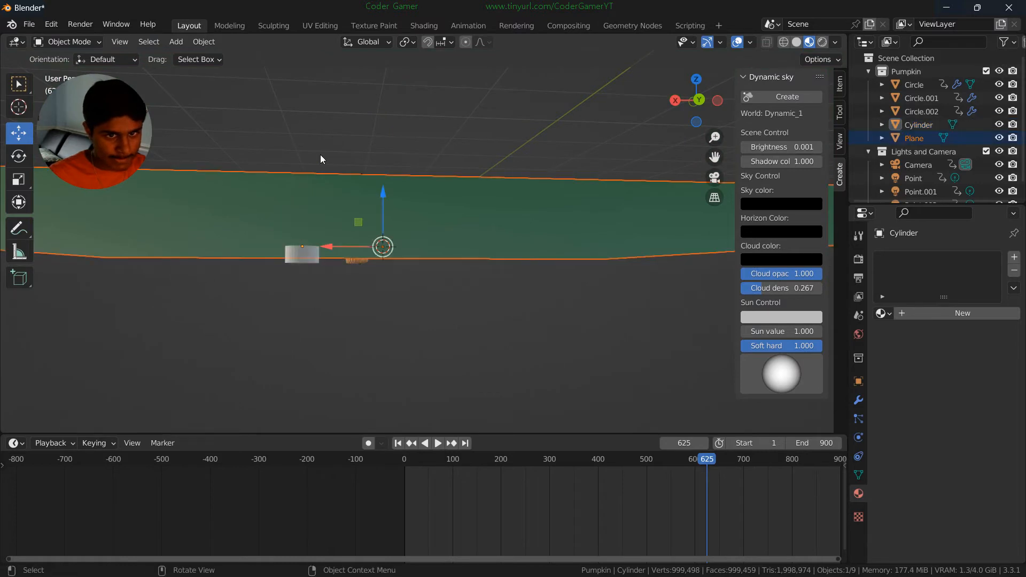
left_click(302, 260)
middle_click_drag(301, 260, 323, 211)
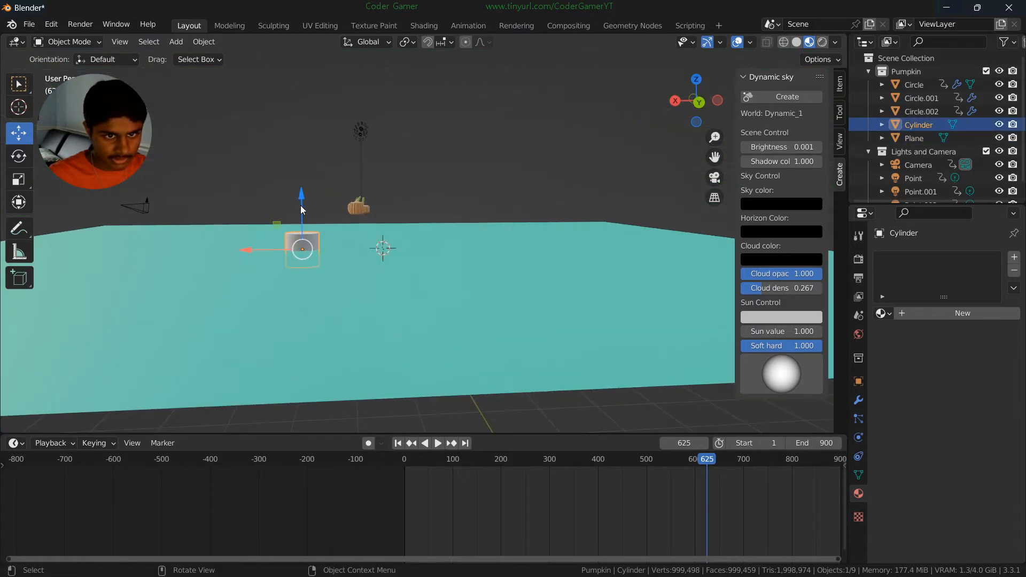
left_click_drag(301, 206, 300, 165)
left_click_drag(236, 209, 175, 209)
- Centre the cylinder in the camera view along Y and scale it down uniformly to fit within the frame's width
left_click(715, 178)
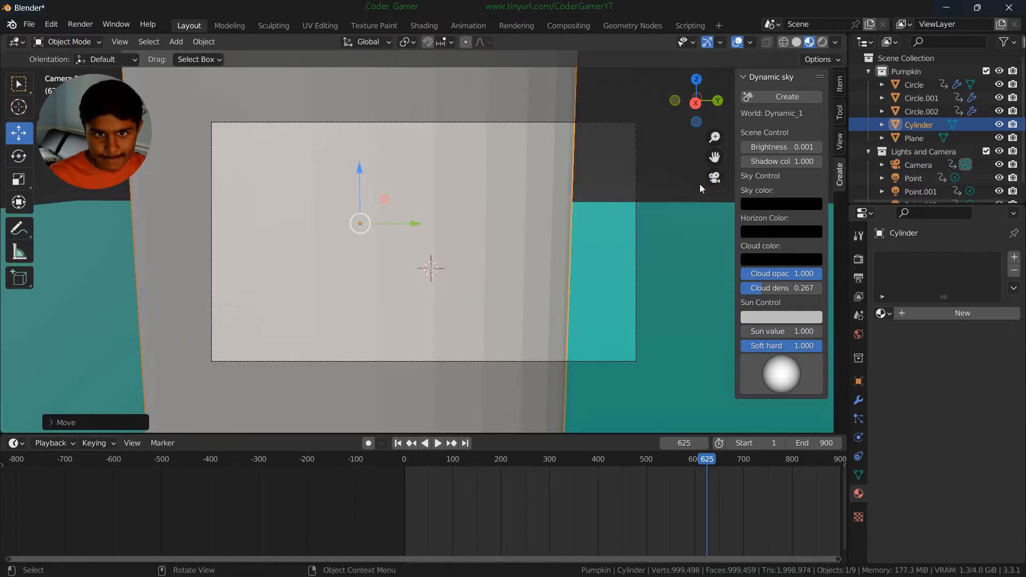
left_click_drag(416, 222, 481, 223)
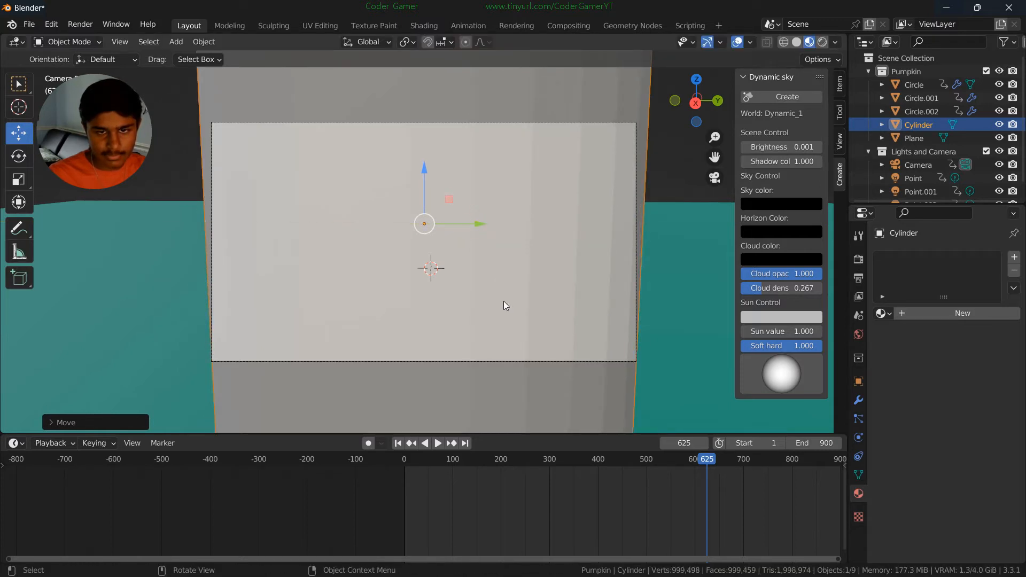
key("s")
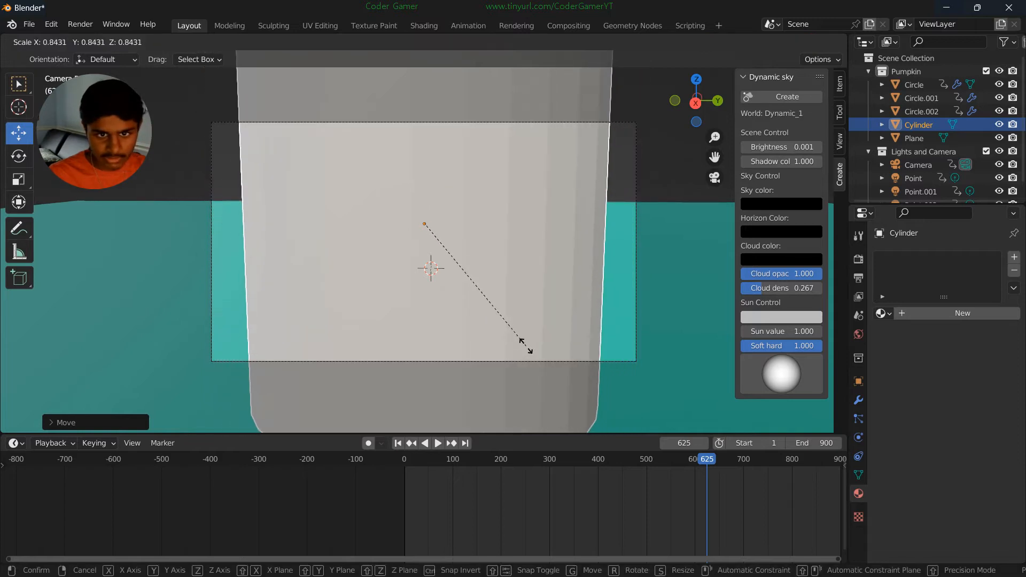
left_click(502, 325)
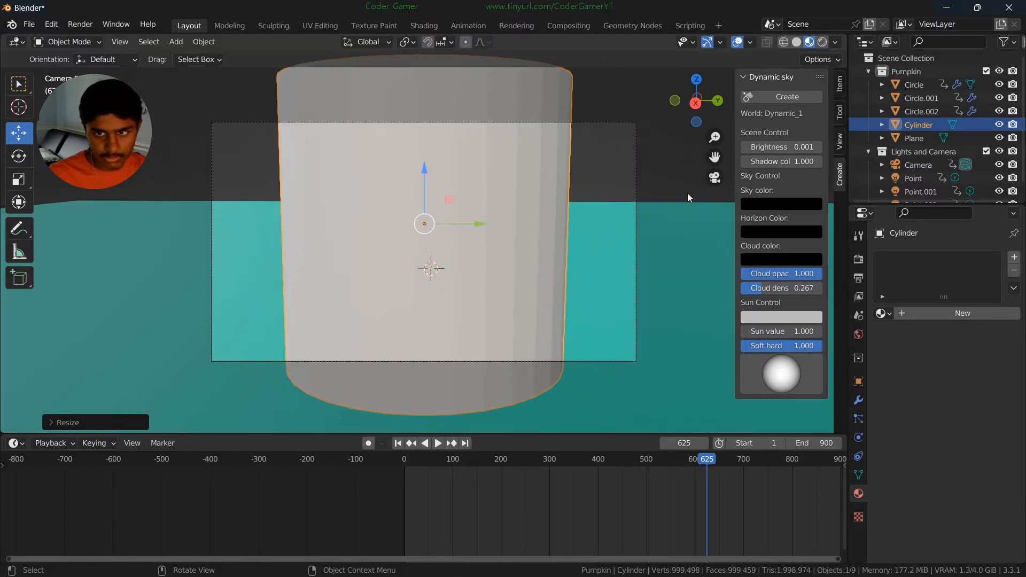
- Taper the cylinder in Edit Mode by scaling down its top face
left_click(80, 42)
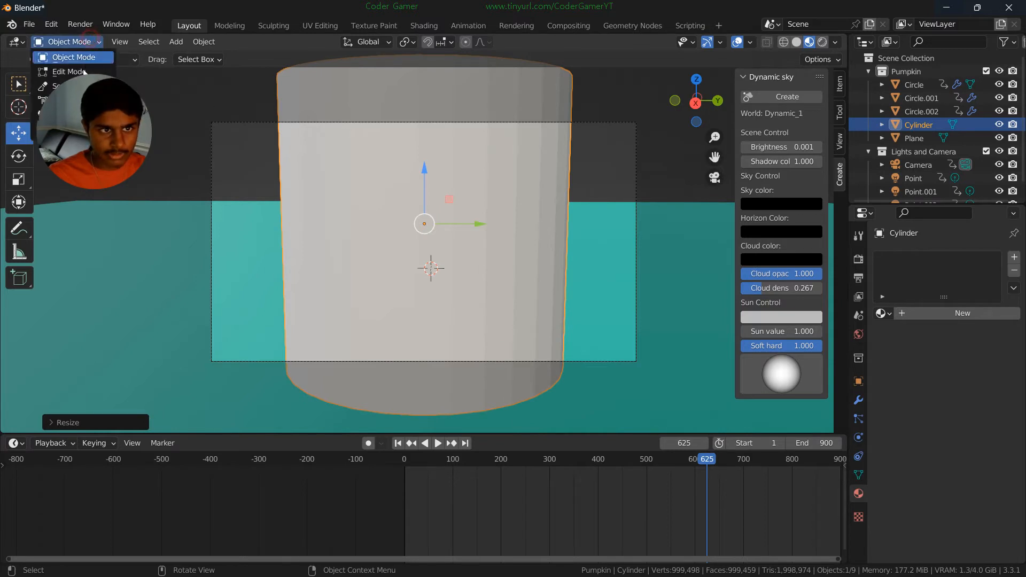
left_click(80, 71)
left_click(686, 161)
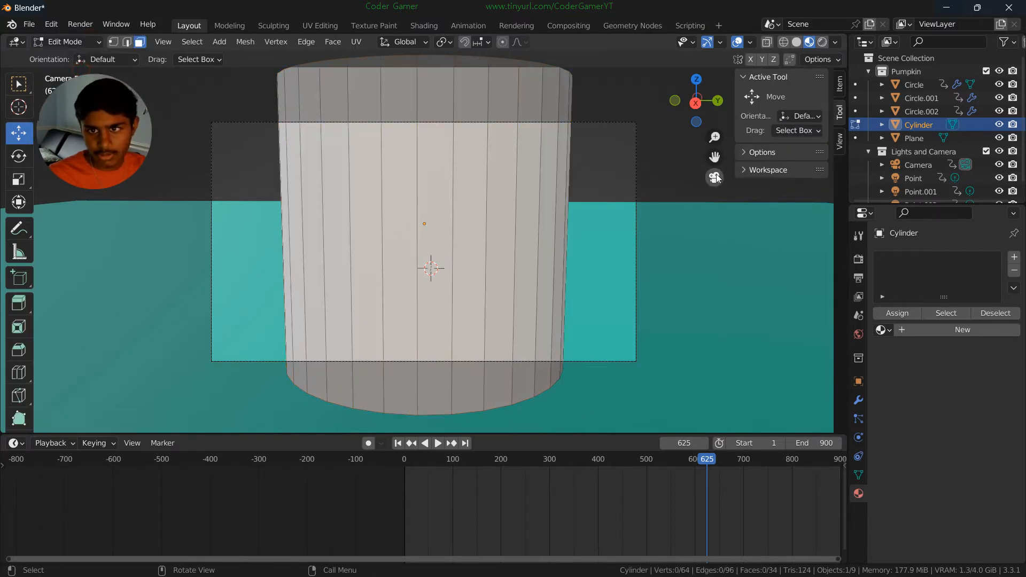
left_click(715, 177)
middle_click_drag(508, 173, 567, 207)
scroll(232, 322, "up", 2)
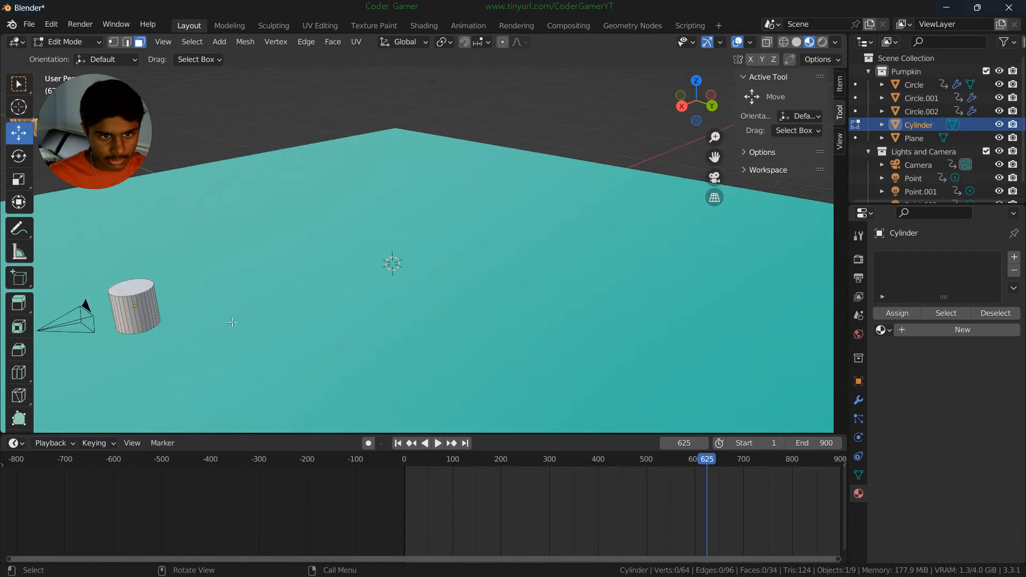
scroll(232, 323, "up", 3)
left_click_drag(715, 157, 245, 277)
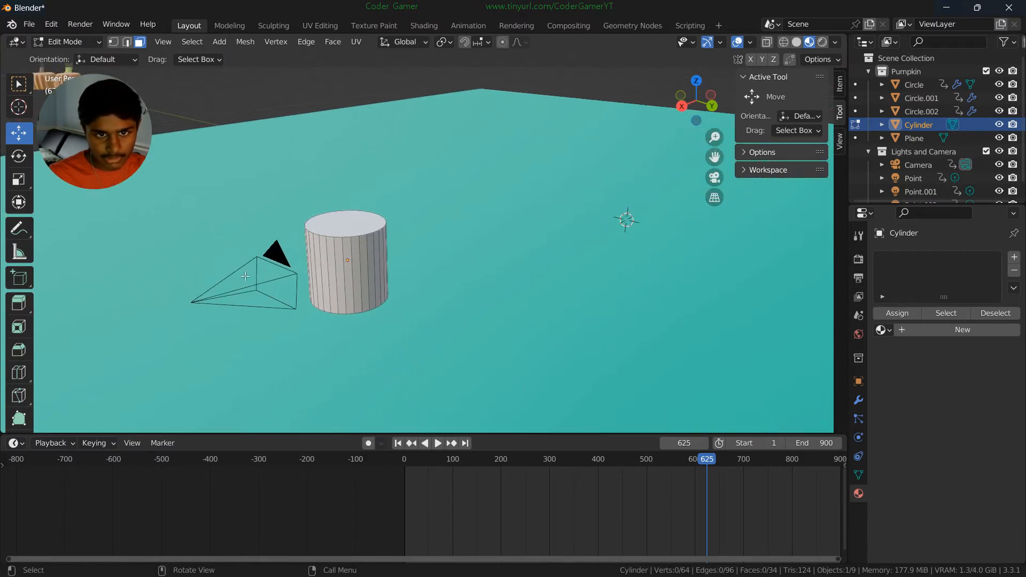
left_click(353, 233)
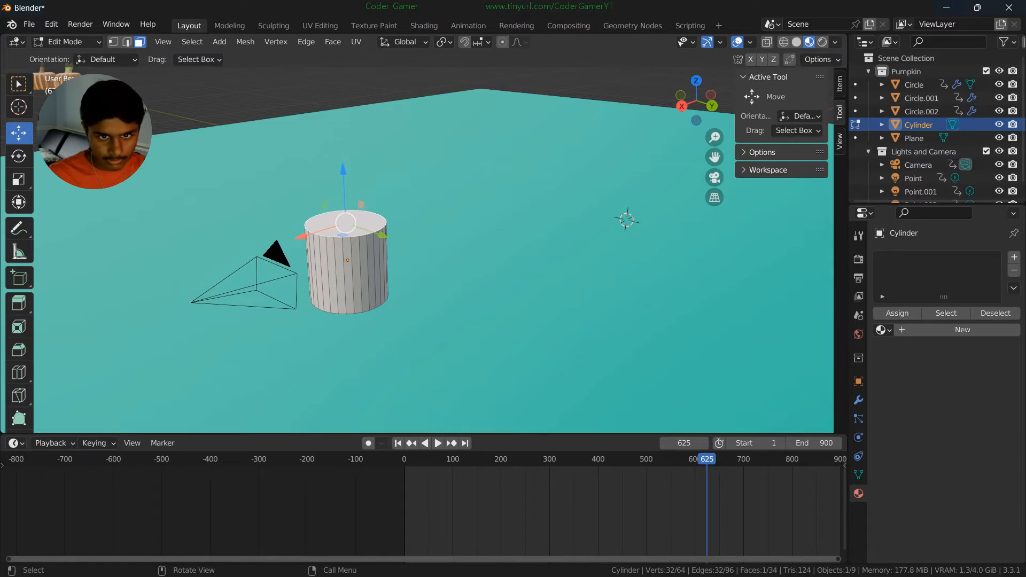
key("s")
left_click(431, 269)
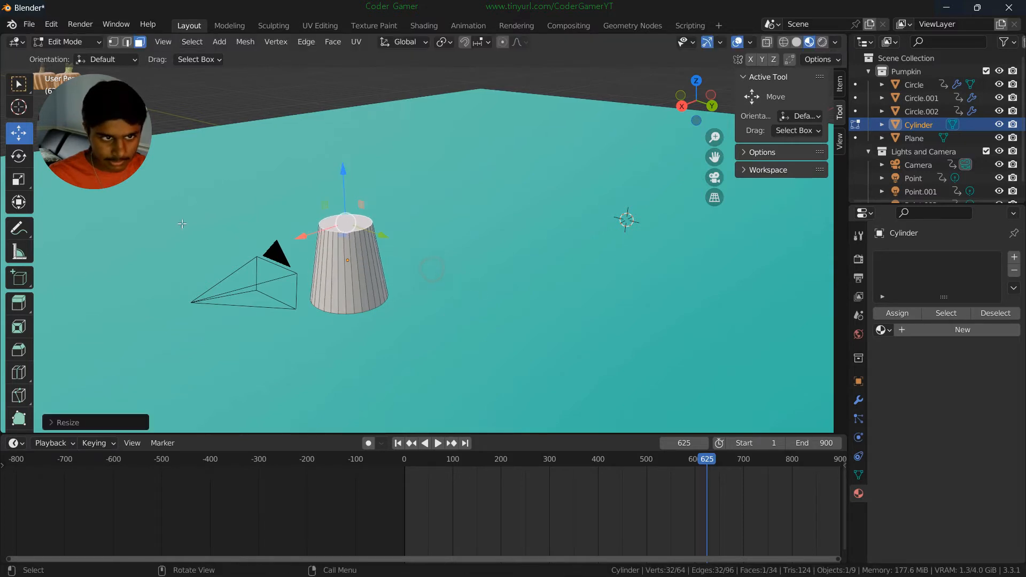
- Extrude the cylinder's top face upward, shift it along negative Y and scale it down to form a slanted shoulder
key("e")
left_click(246, 191)
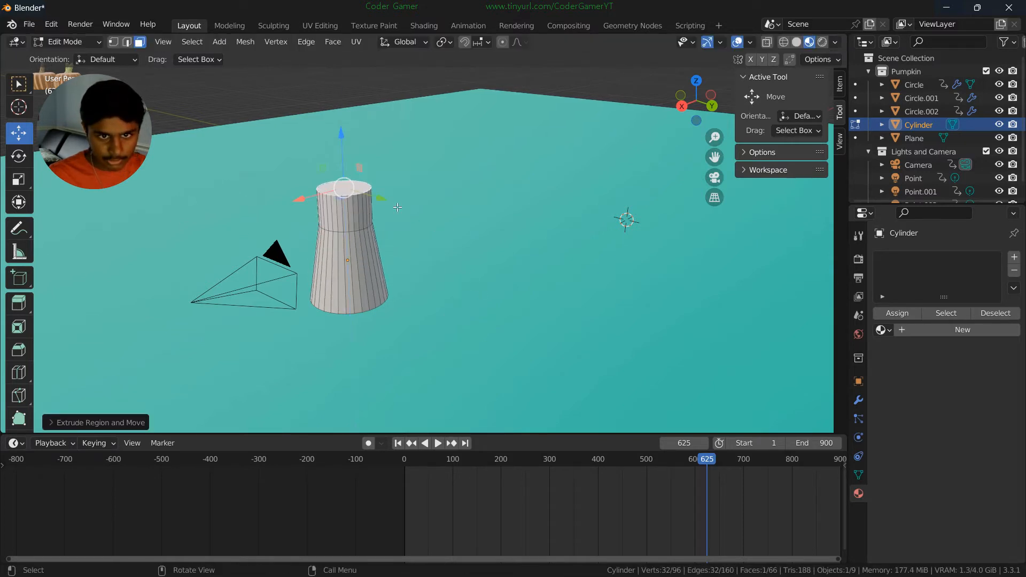
left_click_drag(382, 199, 370, 195)
key("s")
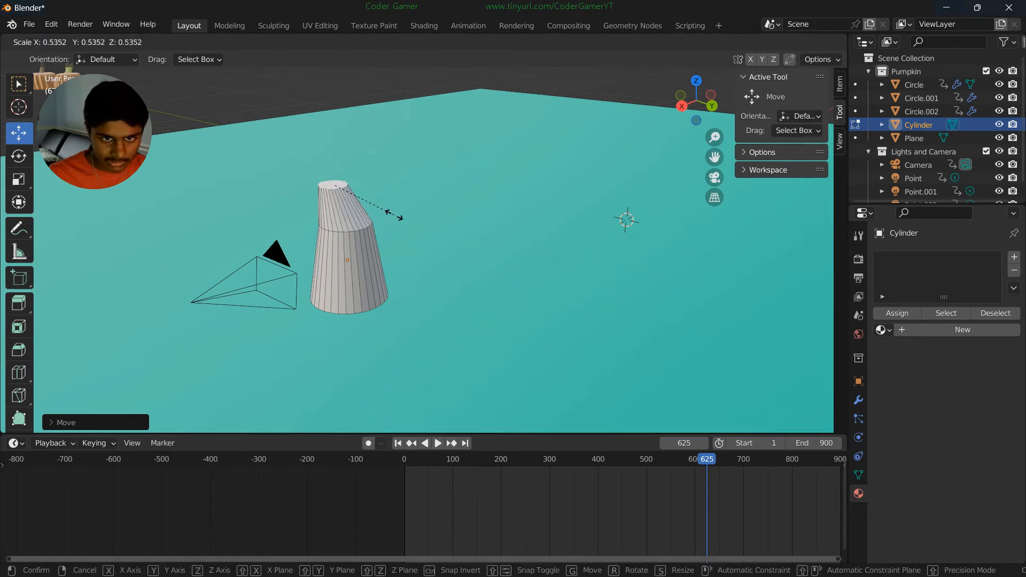
left_click(368, 203)
- Extrude the small top face upward again, shift it along positive Y and shrink it to a bent, pointed tip
key("e")
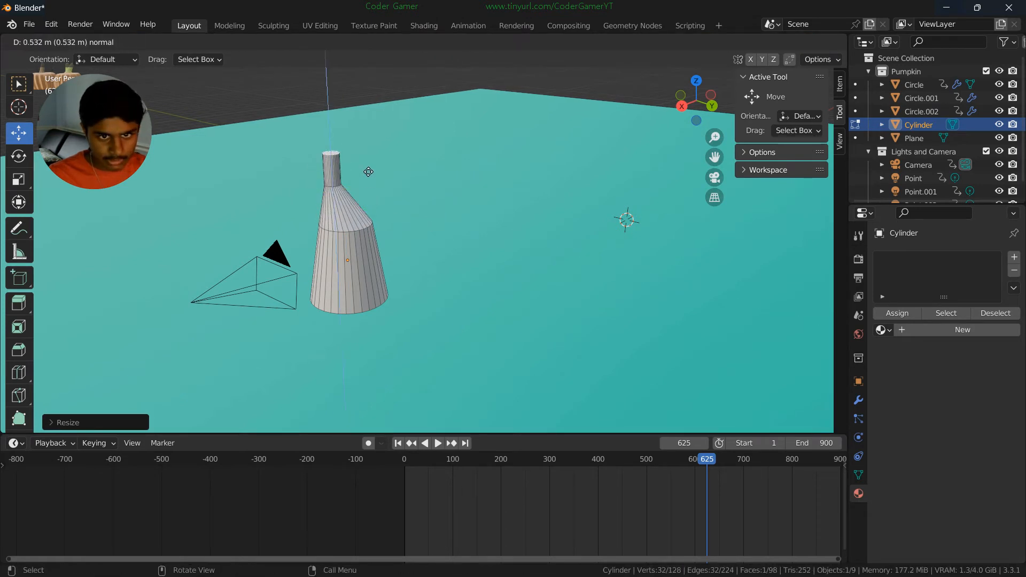
left_click(365, 162)
left_click_drag(365, 162, 374, 163)
key("s")
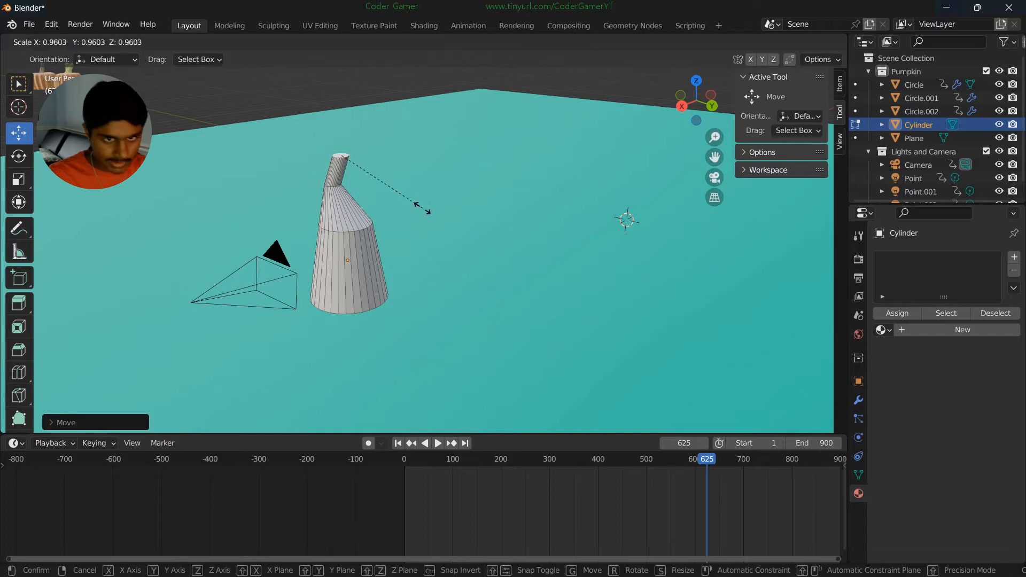
left_click(366, 169)
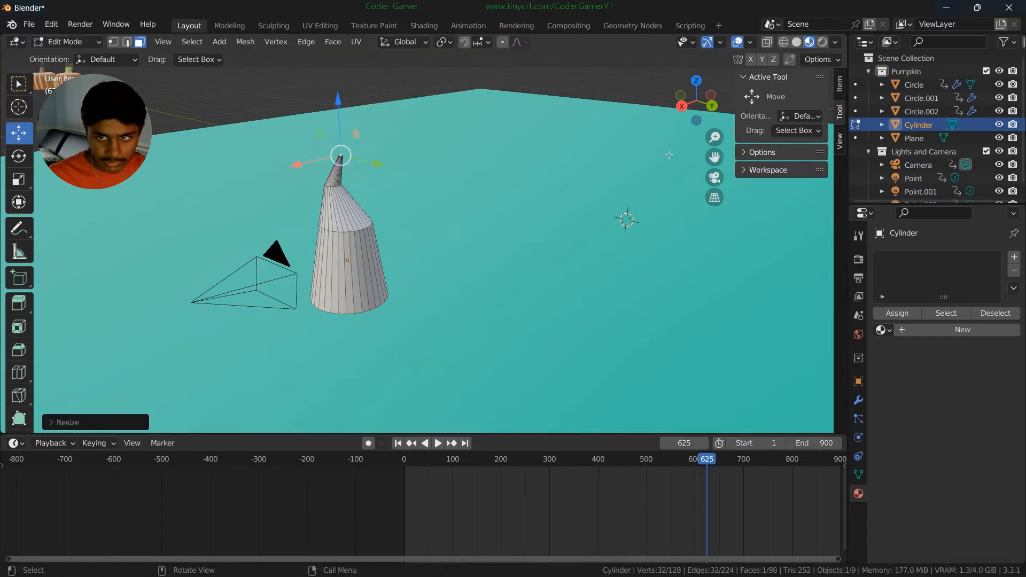
- Check the pointed shape through the camera, deselect its faces and return to Object Mode
left_click(715, 177)
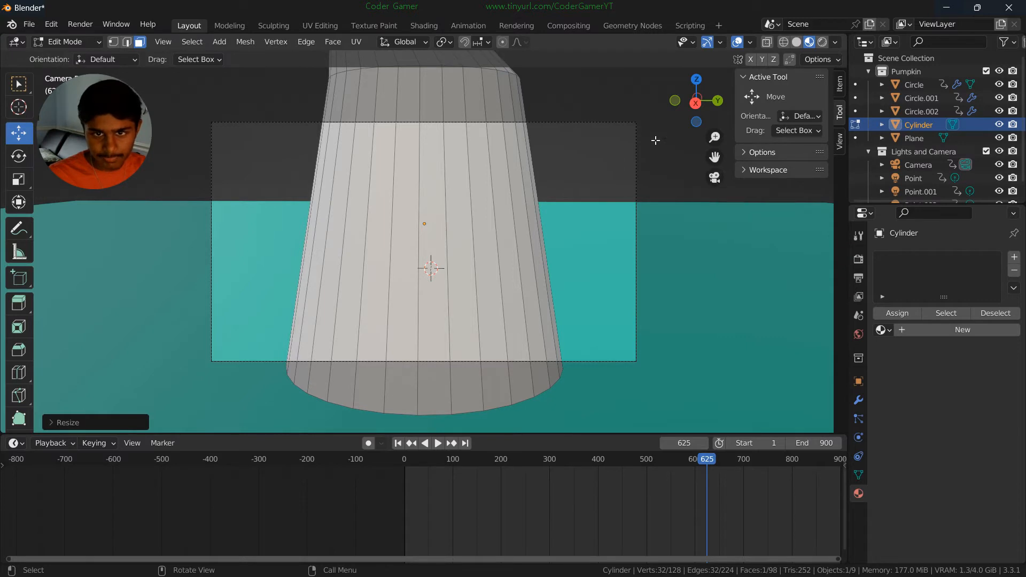
left_click(638, 100)
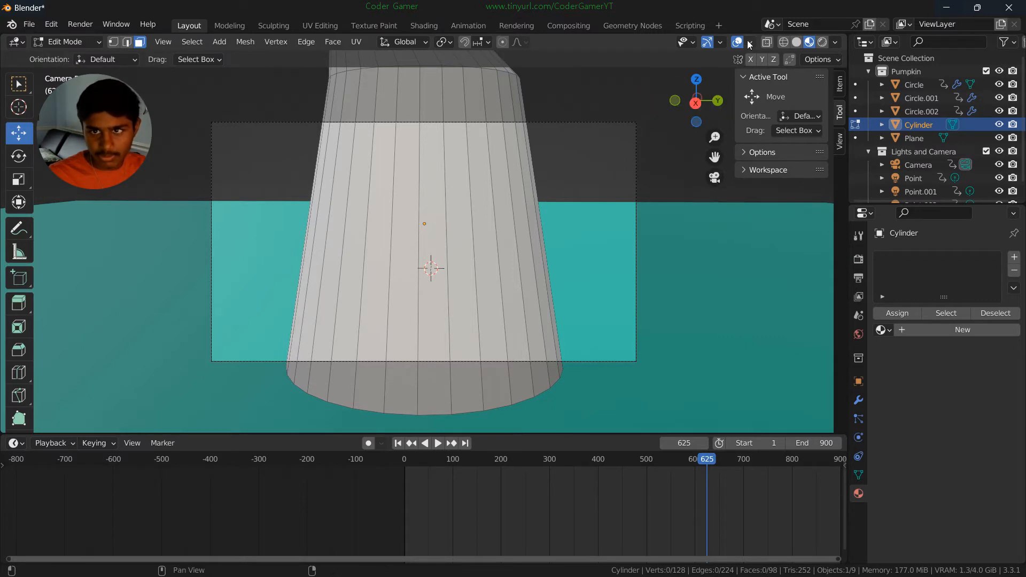
left_click(67, 42)
left_click(63, 55)
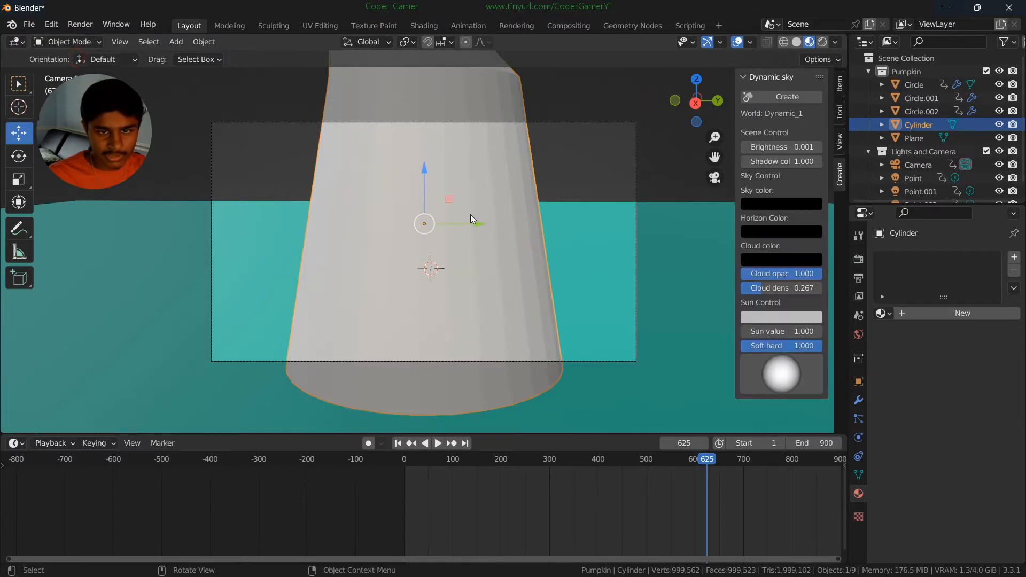
left_click(715, 178)
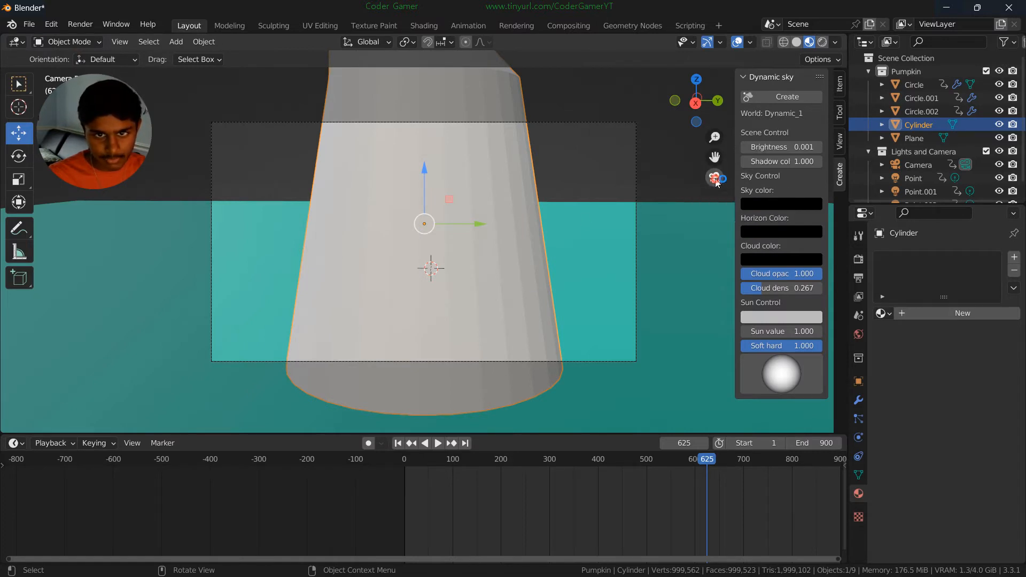
- Try deleting the pointed cylinder object, restore it by undoing the deletion, and clear the selection
key("x")
key("Return")
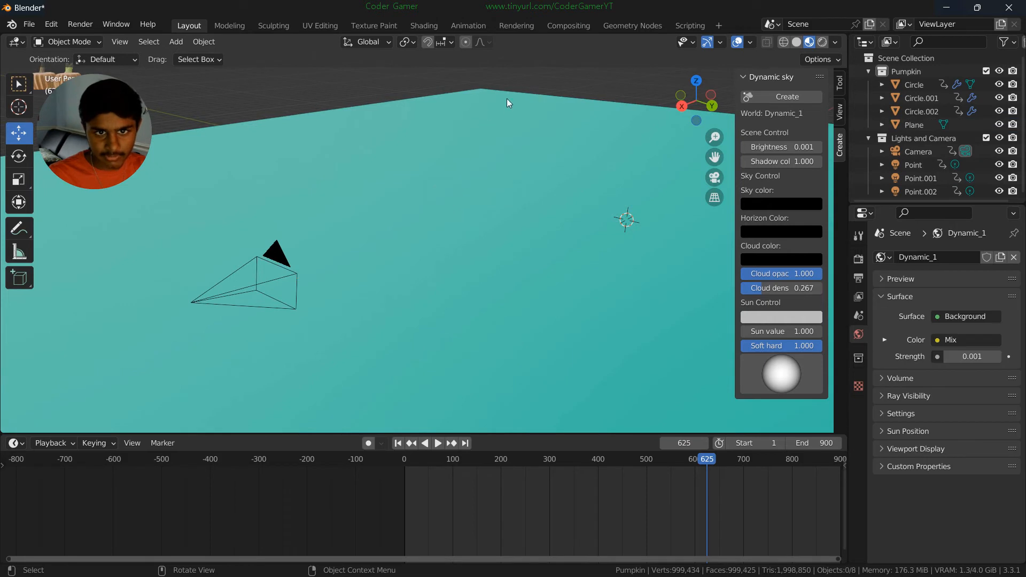
key("ctrl+z")
left_click(533, 88)
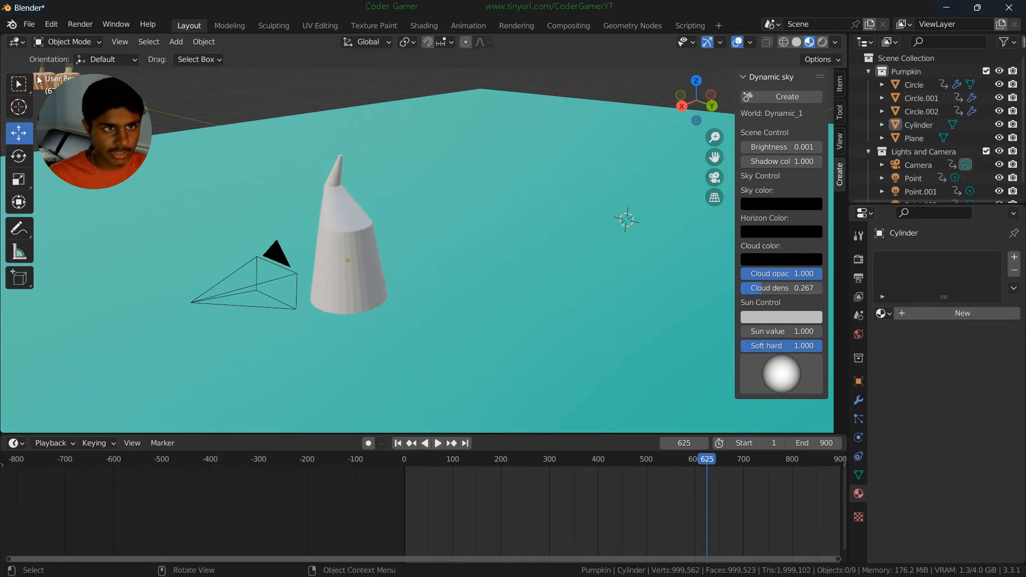
- Add a plane mesh at the centre of the ground and raise it along Z above the ground plane
left_click(167, 47)
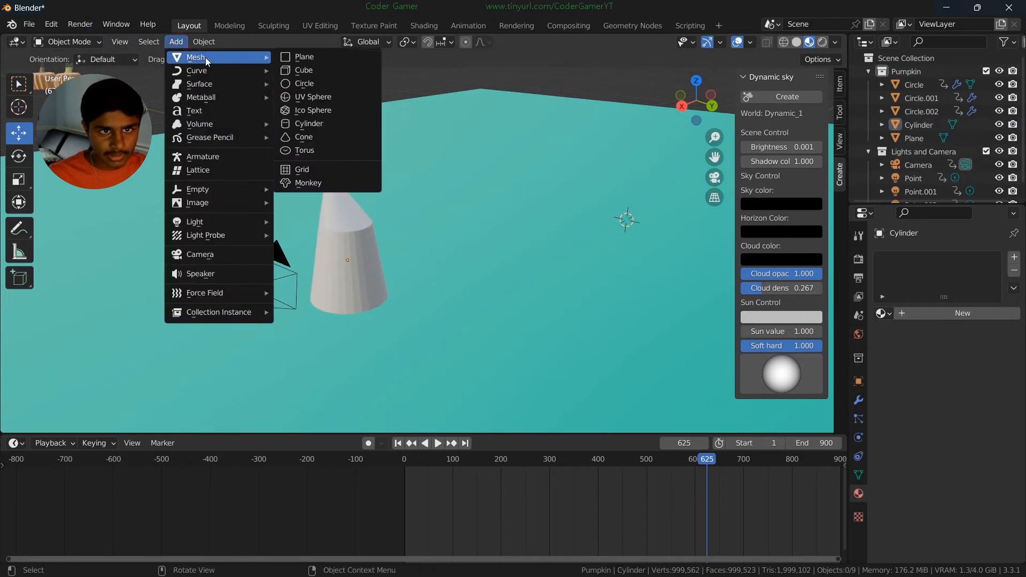
left_click(179, 46)
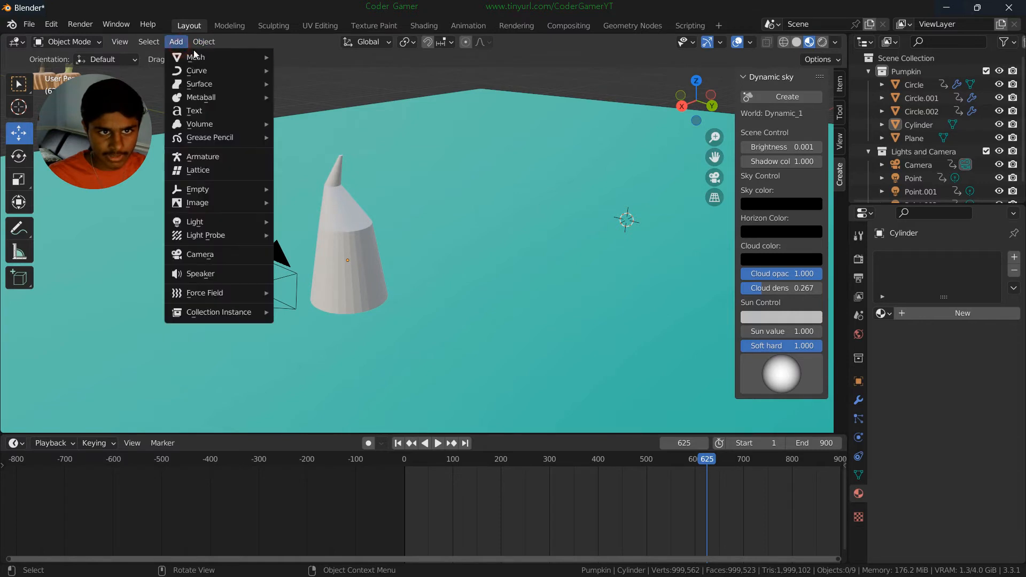
mouse_move(255, 61)
left_click(304, 57)
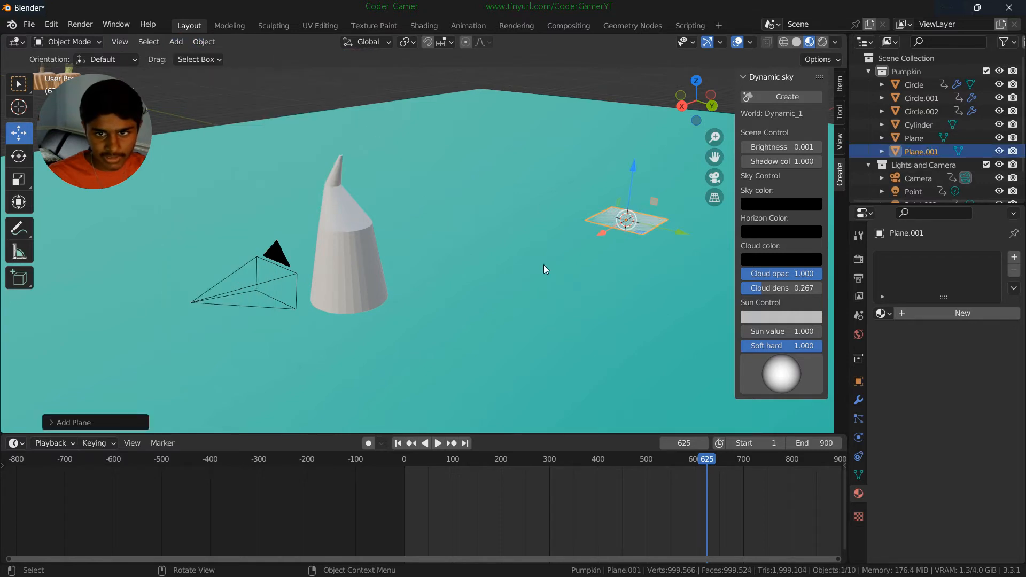
left_click_drag(709, 160, 588, 166)
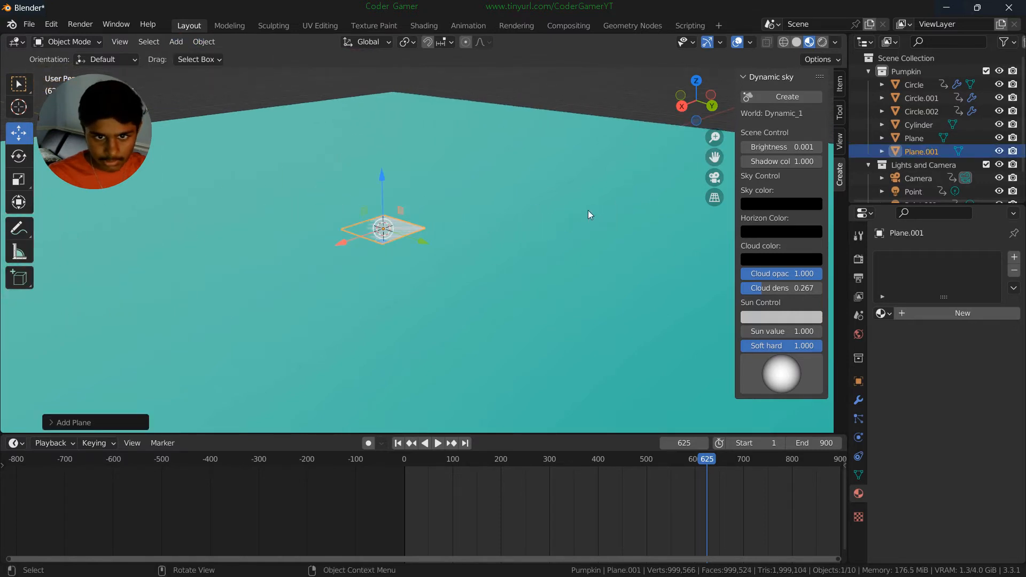
scroll(513, 203, "up", 3)
left_click_drag(329, 163, 328, 116)
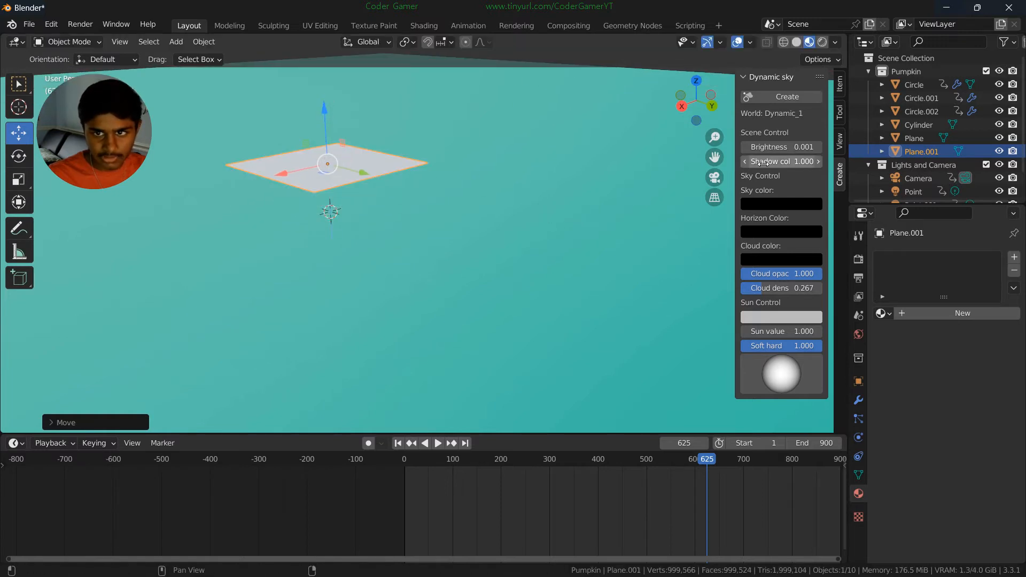
- Working from the top view in Edit Mode, move the plane's negative X, negative Y corner vertex inward toward the centre
left_click_drag(714, 157, 721, 250)
scroll(460, 300, "up", 1)
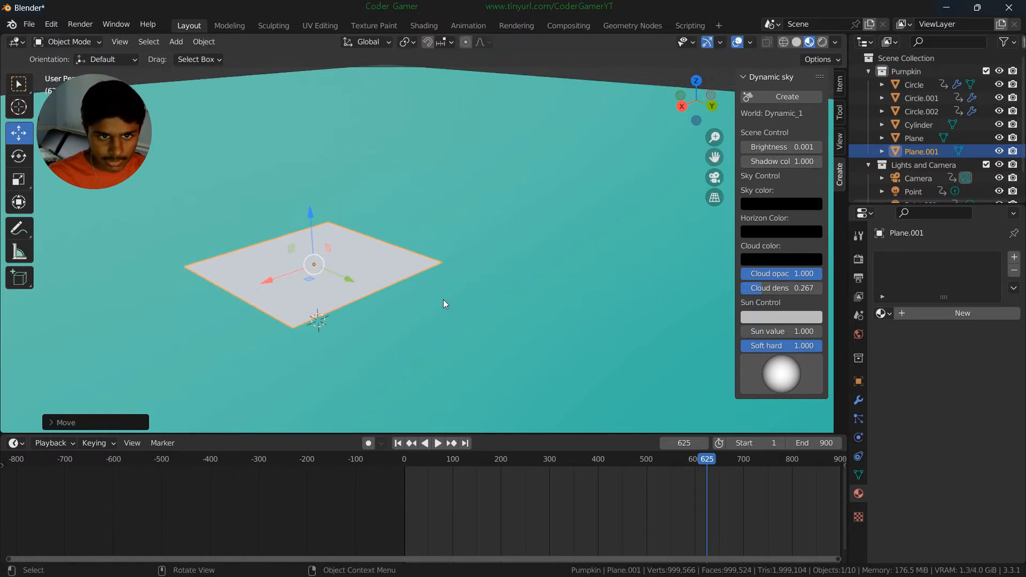
left_click(696, 82)
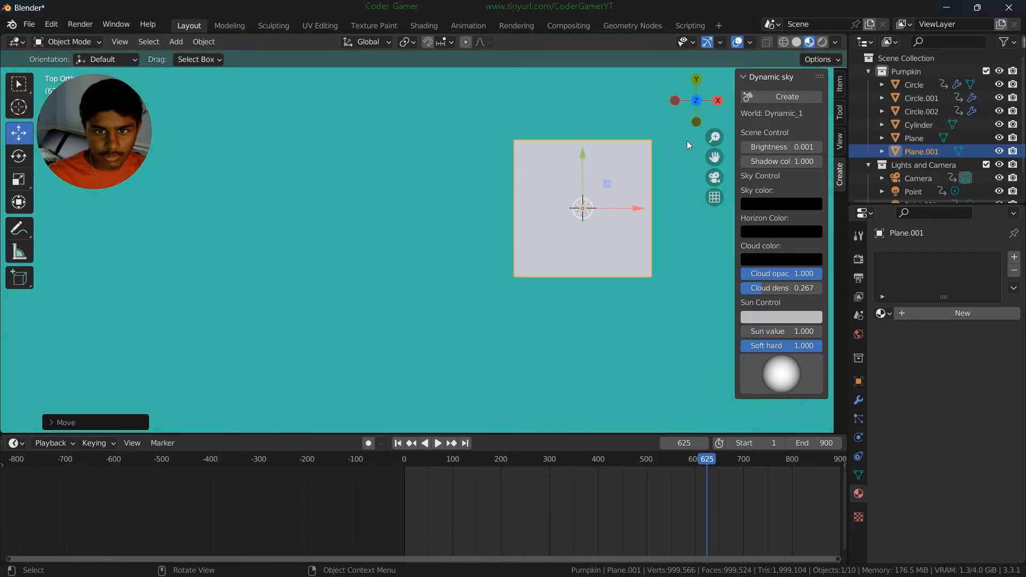
left_click_drag(716, 158, 546, 117)
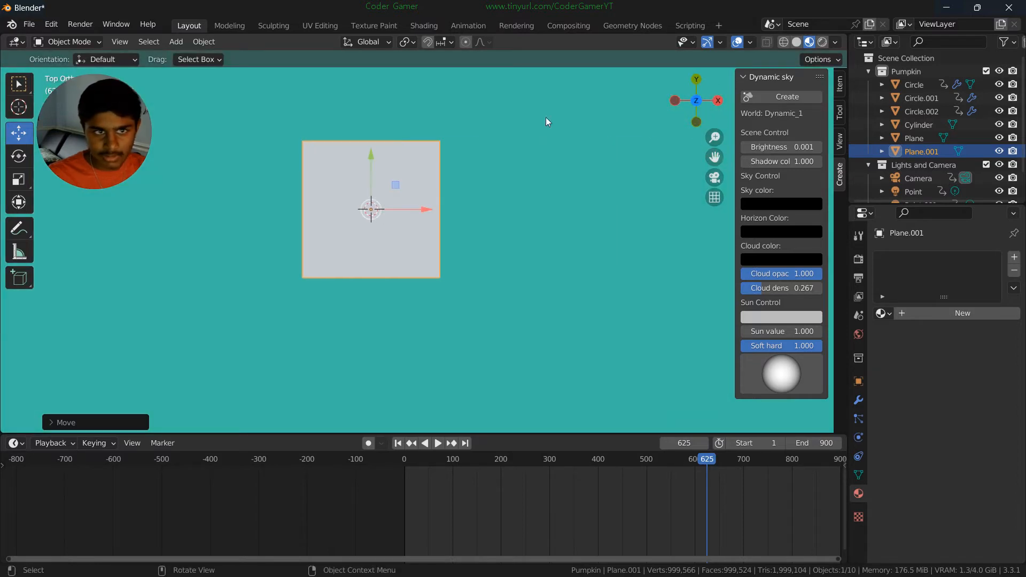
left_click(85, 43)
left_click(91, 68)
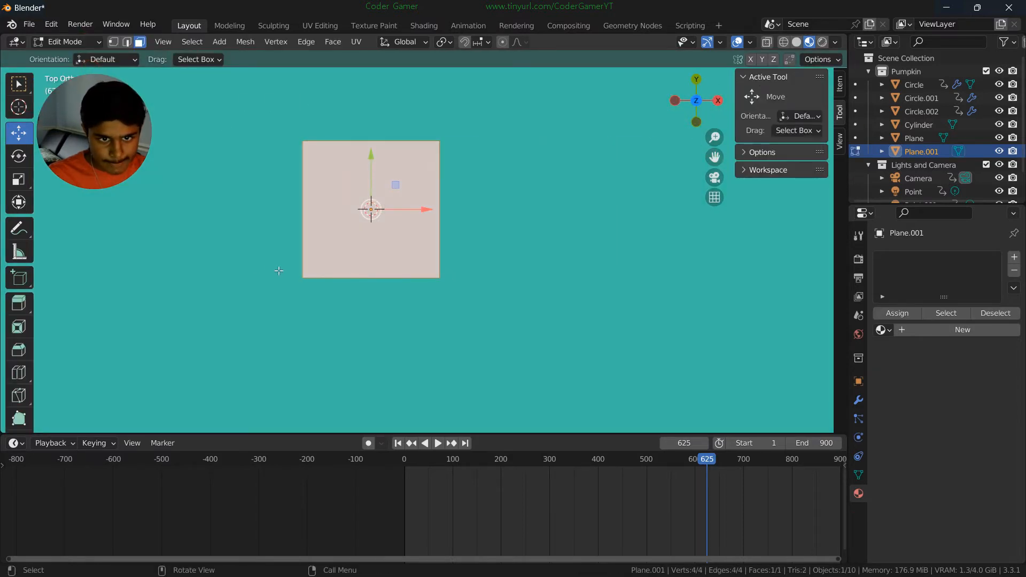
left_click(303, 277)
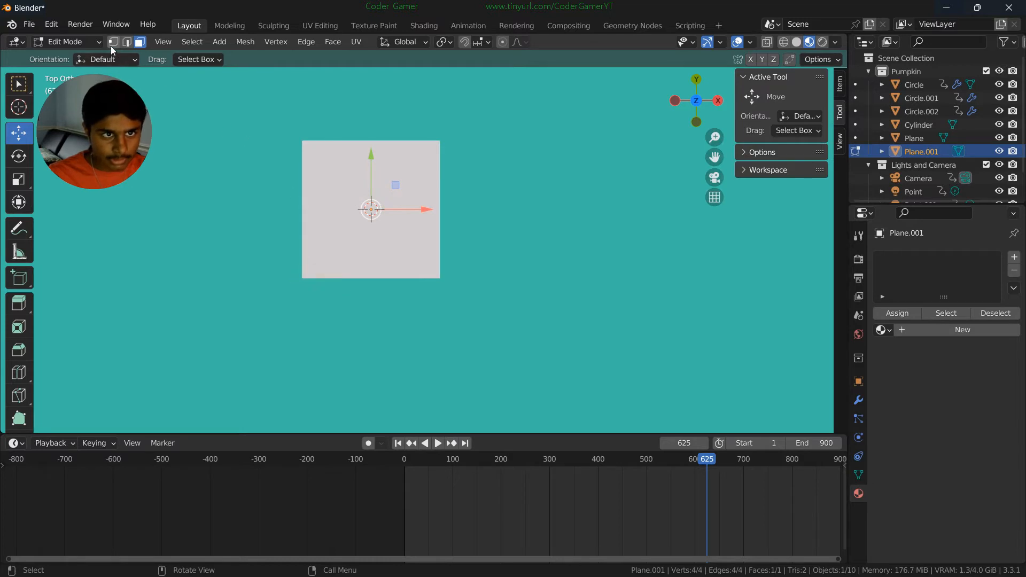
left_click(113, 44)
left_click(303, 277)
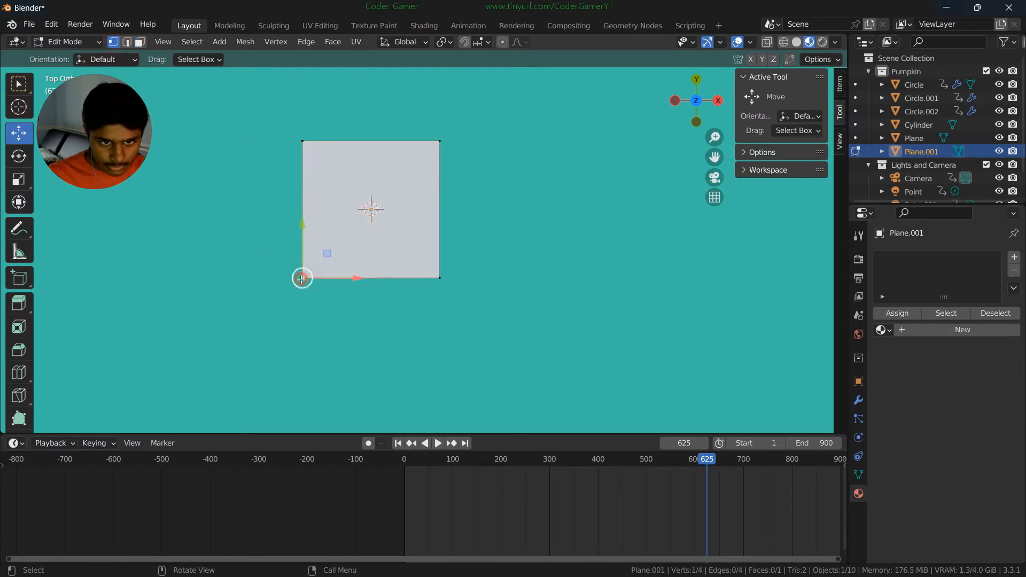
key("g")
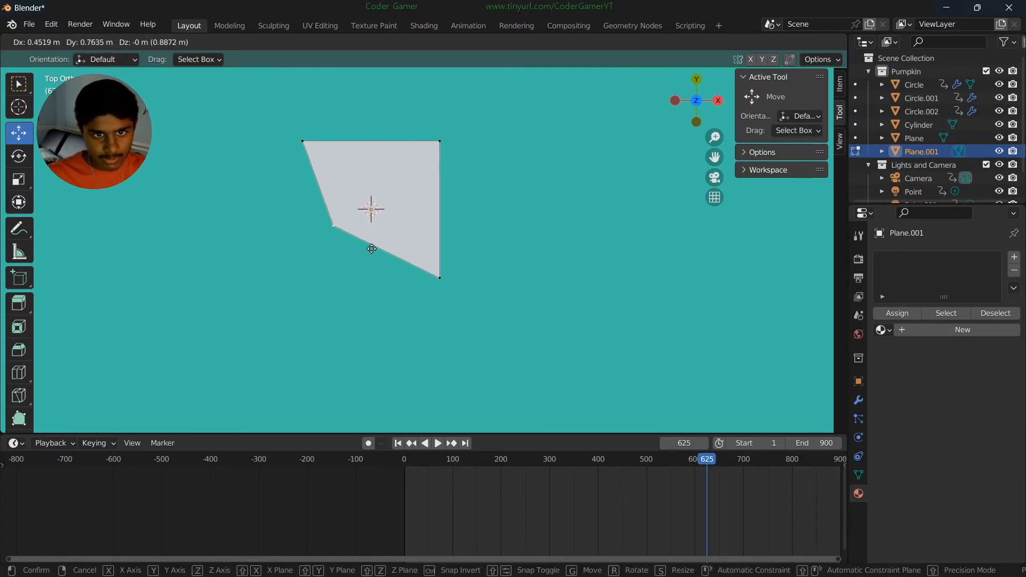
left_click(375, 241)
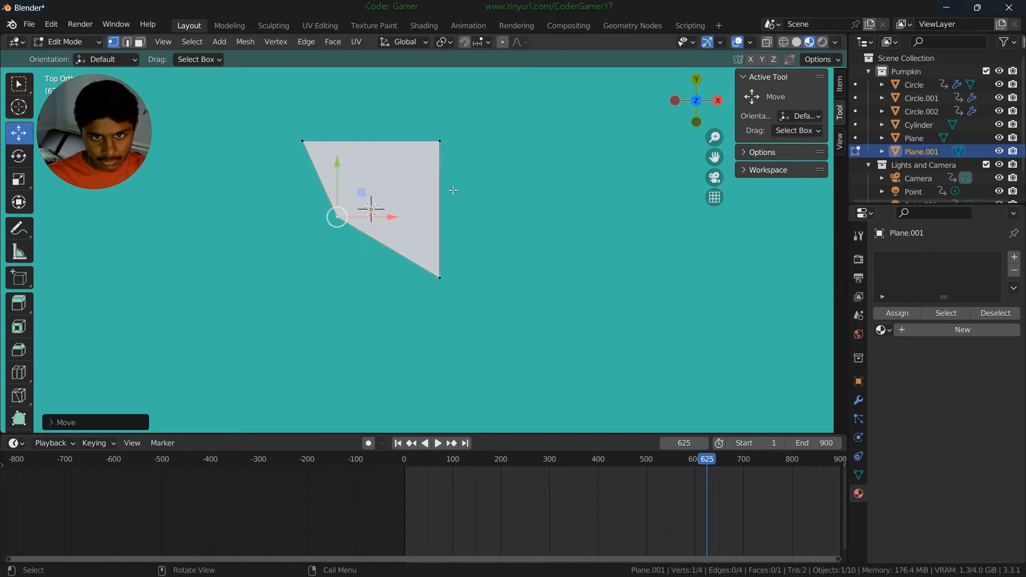
- Move the plane's positive X, positive Y corner vertex along negative Y to skew the shape, and return to Object Mode
left_click(446, 139)
key("g")
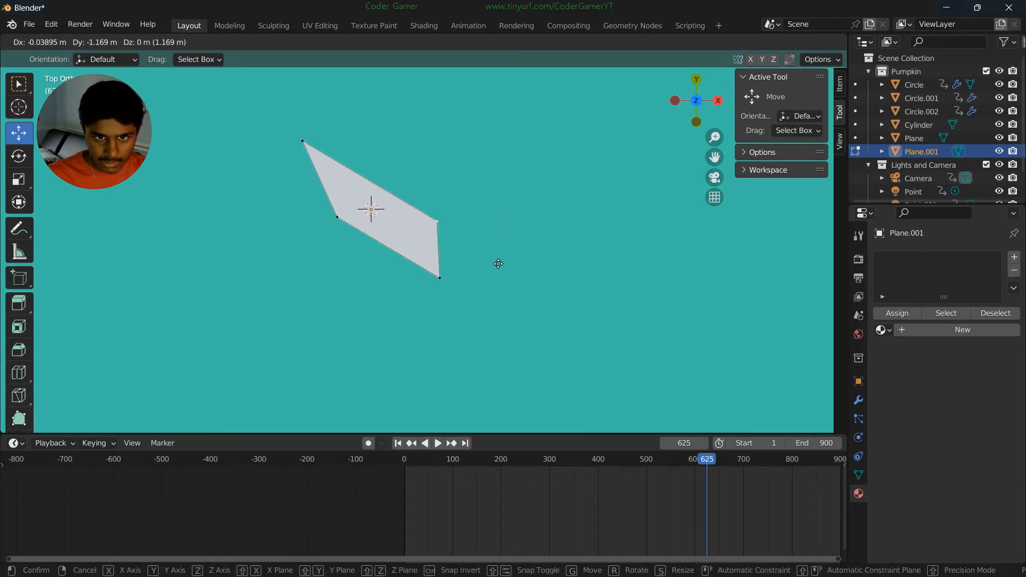
left_click(502, 237)
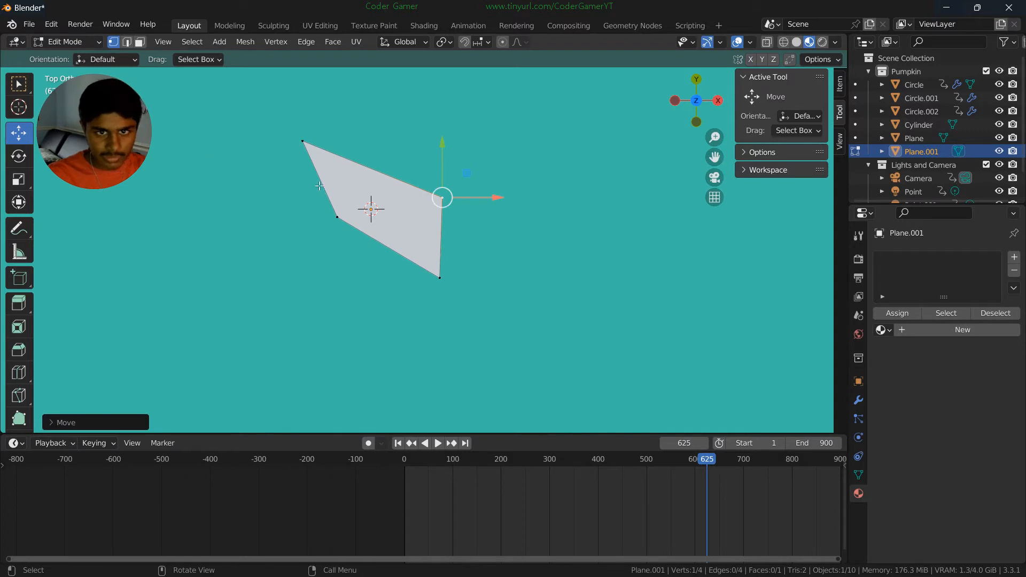
left_click(65, 41)
left_click(88, 60)
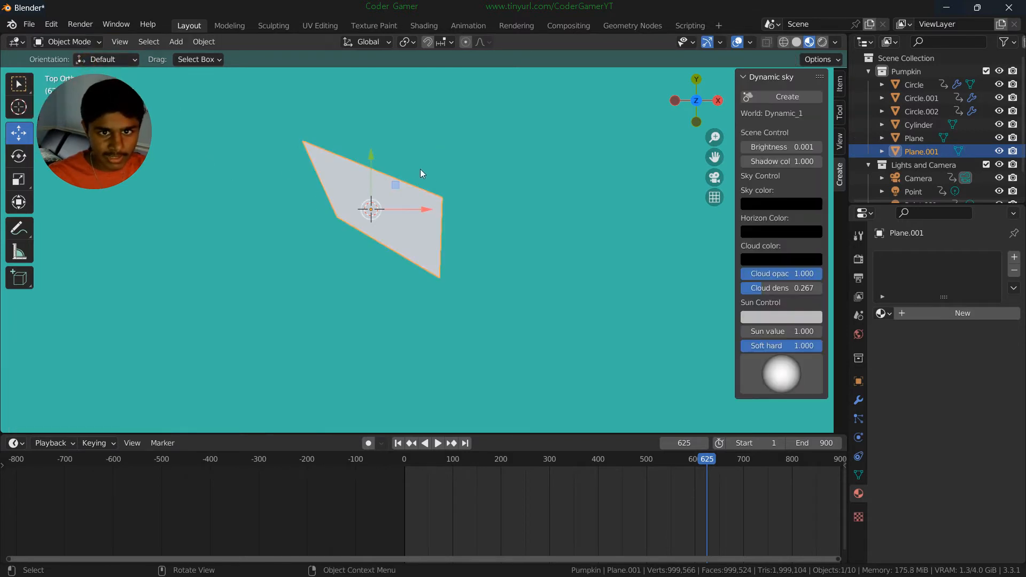
- Copy and paste the skewed plane, move the copy along positive X beside the original, and display the modifier properties
key("ctrl+c")
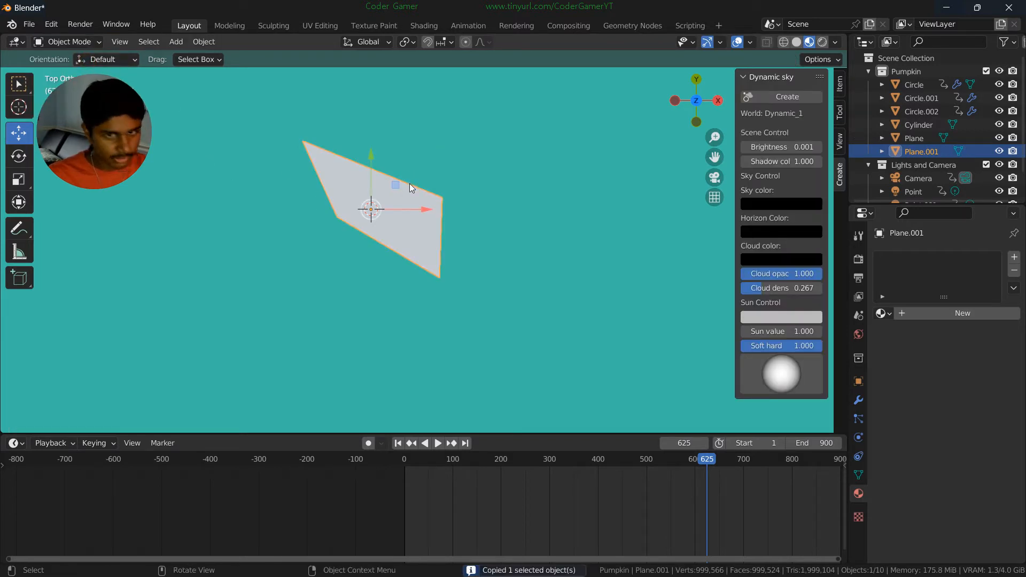
key("ctrl+v")
left_click_drag(428, 209, 582, 240)
left_click(858, 400)
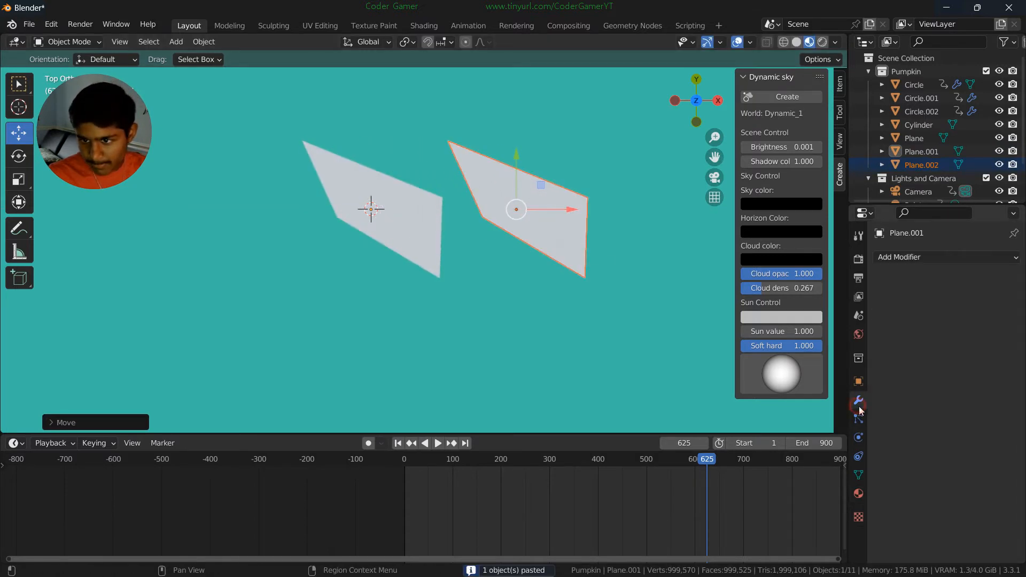
- Try setting the original skewed plane's X rotation to 90° in its object properties, and undo it
left_click(859, 381)
left_click(967, 342)
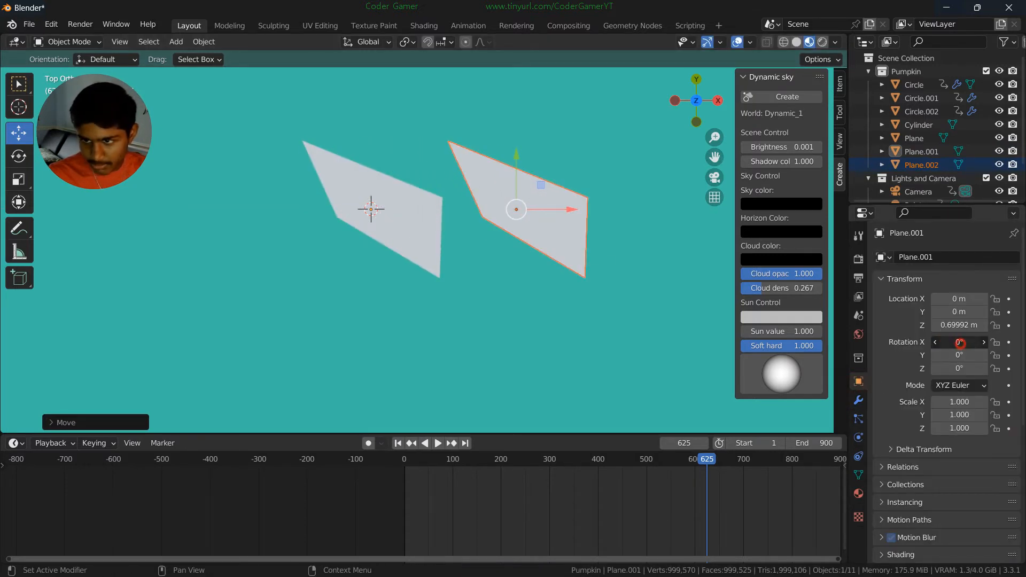
type("90")
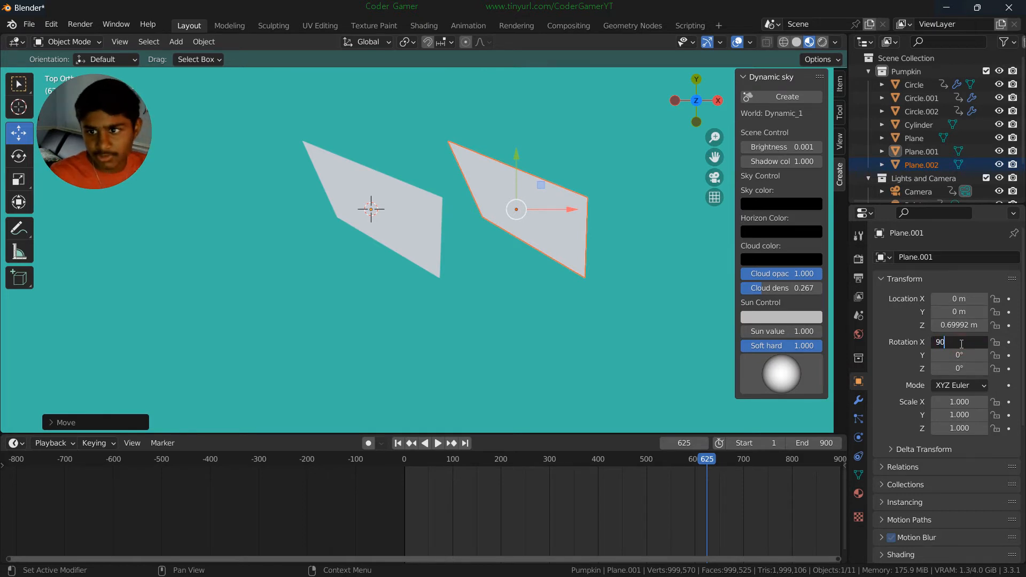
key("Return")
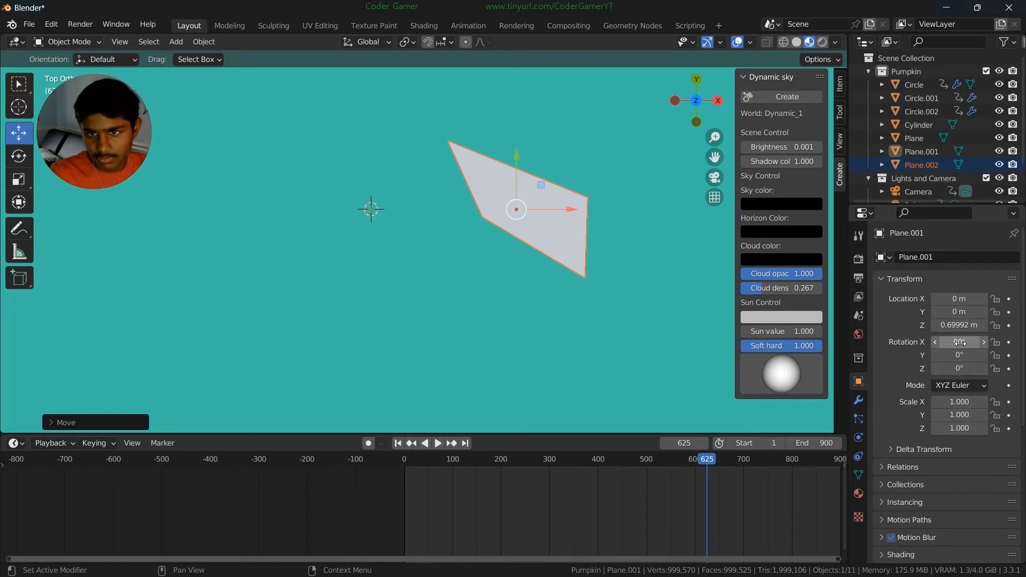
middle_click_drag(490, 233, 422, 127)
key("ctrl+z")
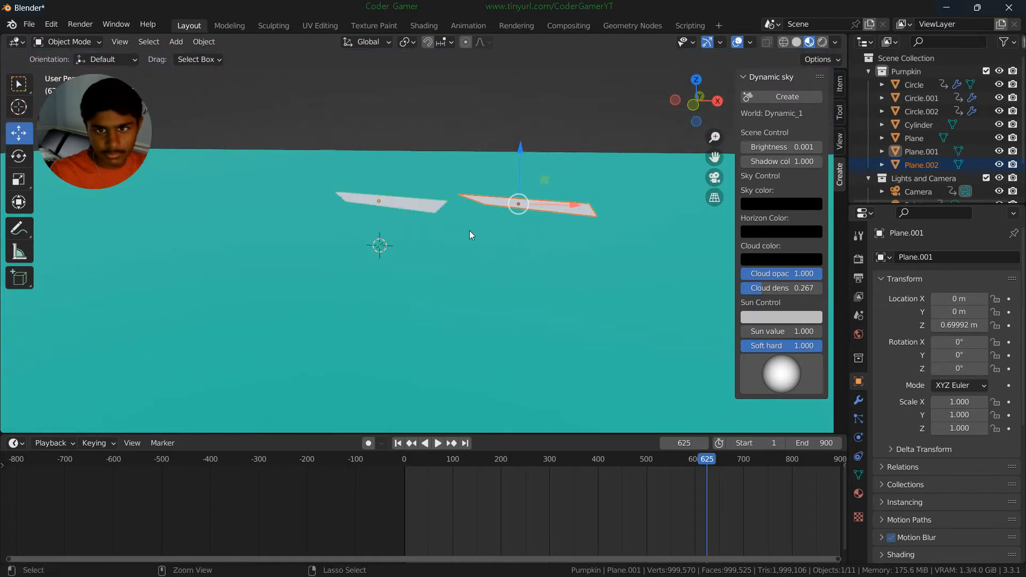
- Select the original skewed plane and flip it over by setting its Y rotation to 180°
left_click(428, 201)
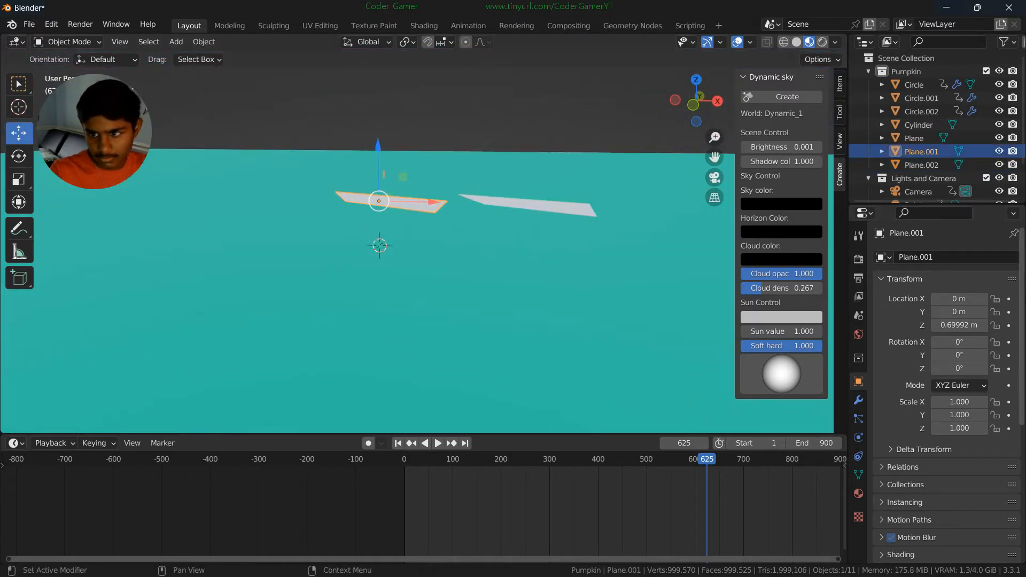
left_click(966, 368)
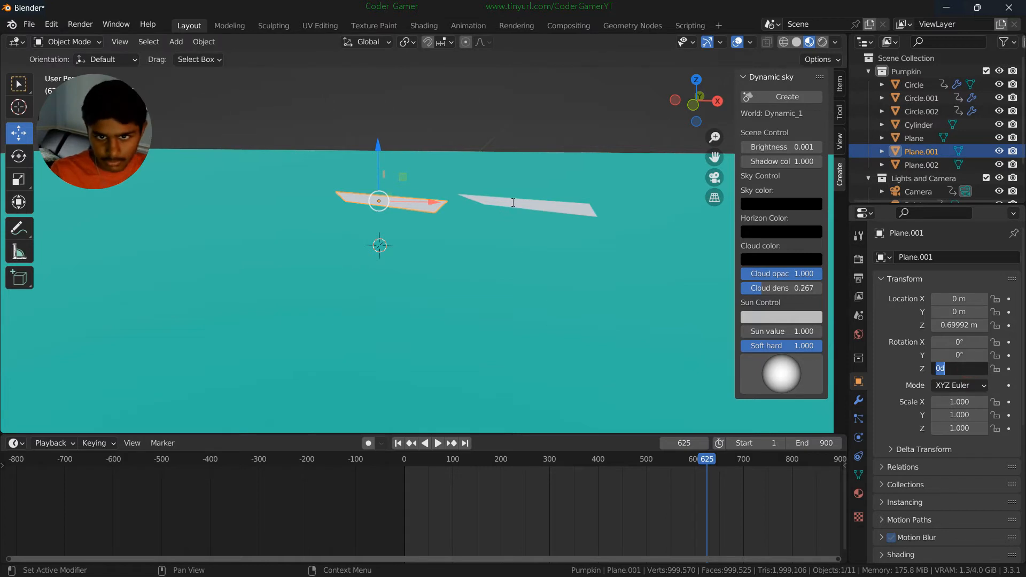
key("Escape")
left_click(966, 355)
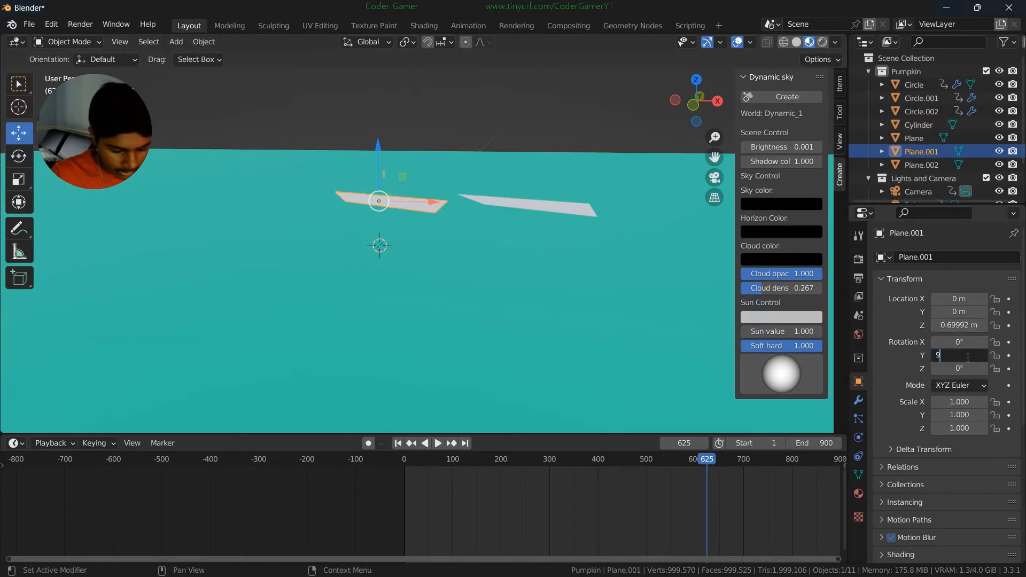
key("Return")
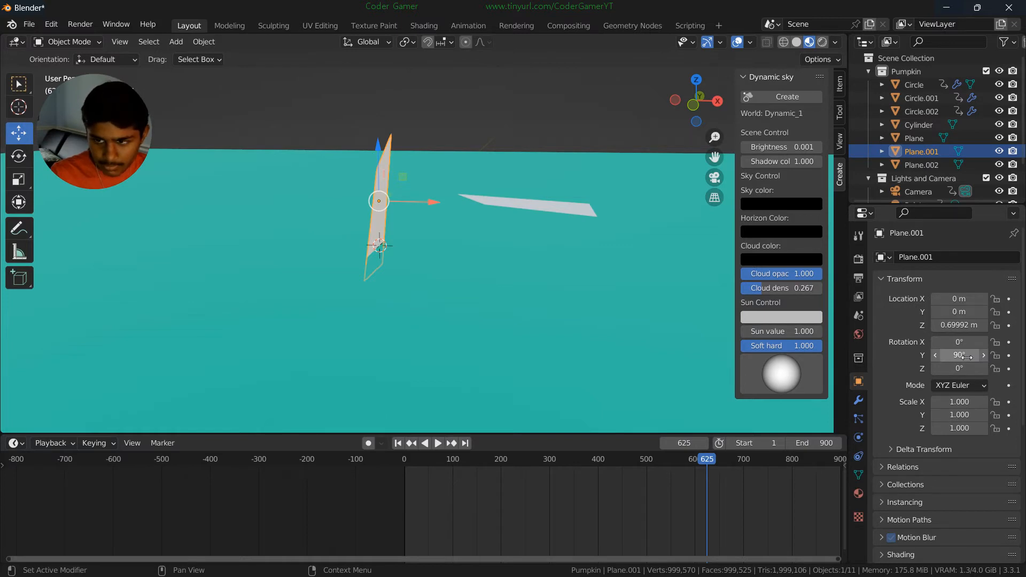
left_click(966, 357)
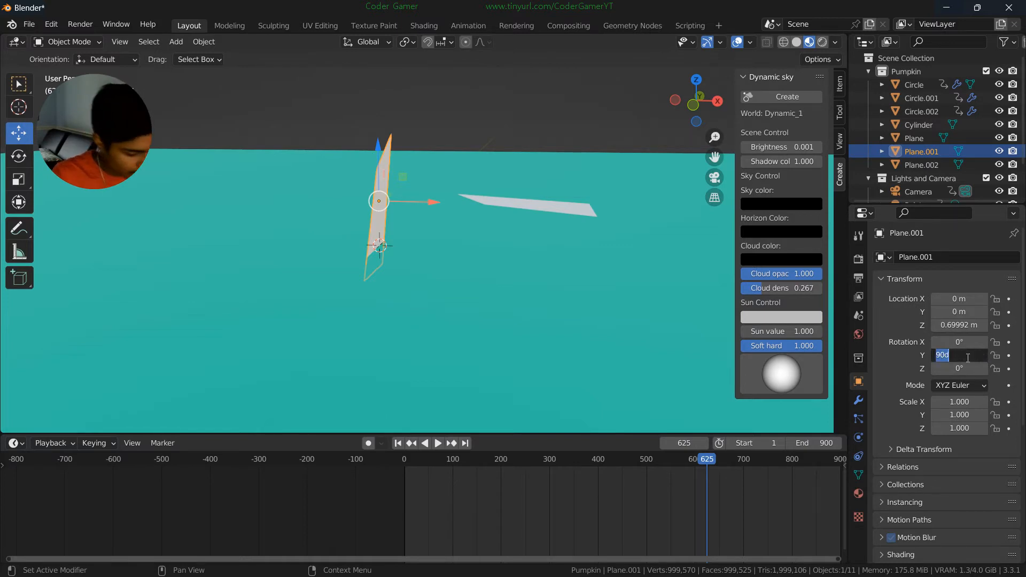
key("Return")
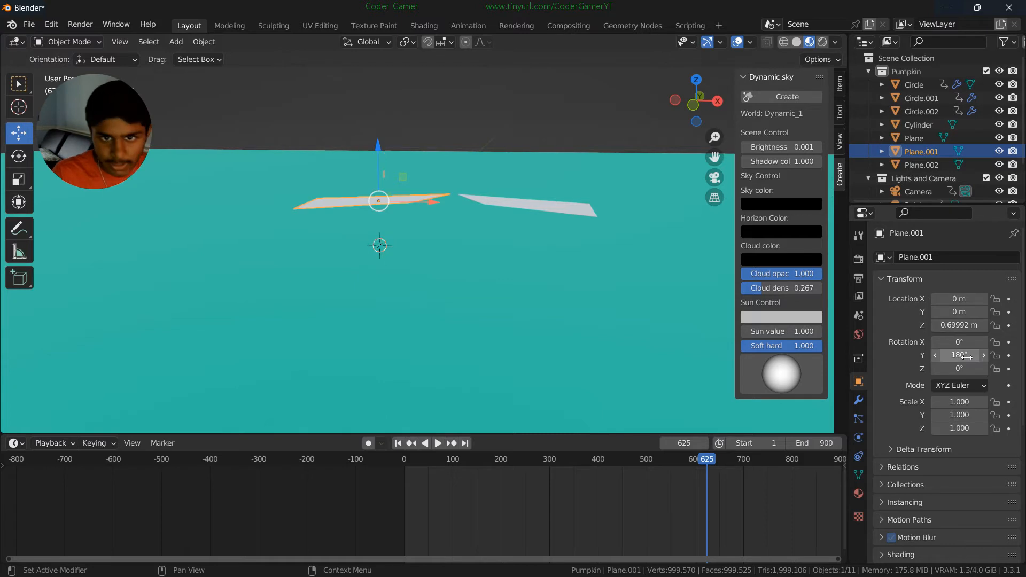
- From the top view, move the flipped plane past the copy's positive X side to about X 4.96 m, Y -0.03 m
left_click(697, 81)
left_click_drag(445, 216, 700, 218)
left_click(391, 205)
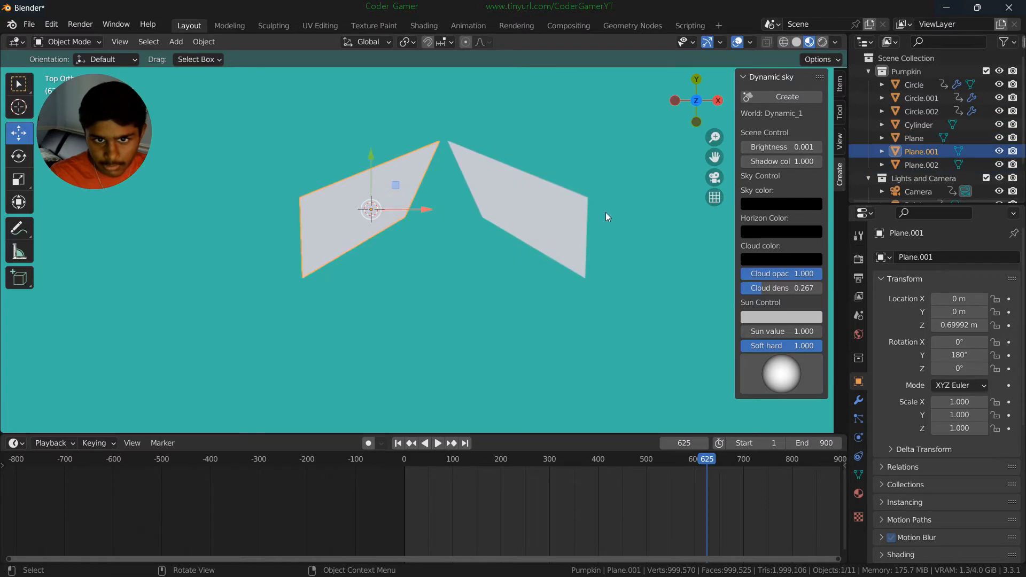
left_click_drag(420, 210, 739, 238)
left_click_drag(717, 158, 573, 188)
left_click_drag(524, 136, 524, 138)
- Add another plane mesh and place it on the negative Y side of the skewed pair at about X 3.55, Y -2.88, Z 0.81 m
left_click(172, 44)
mouse_move(191, 59)
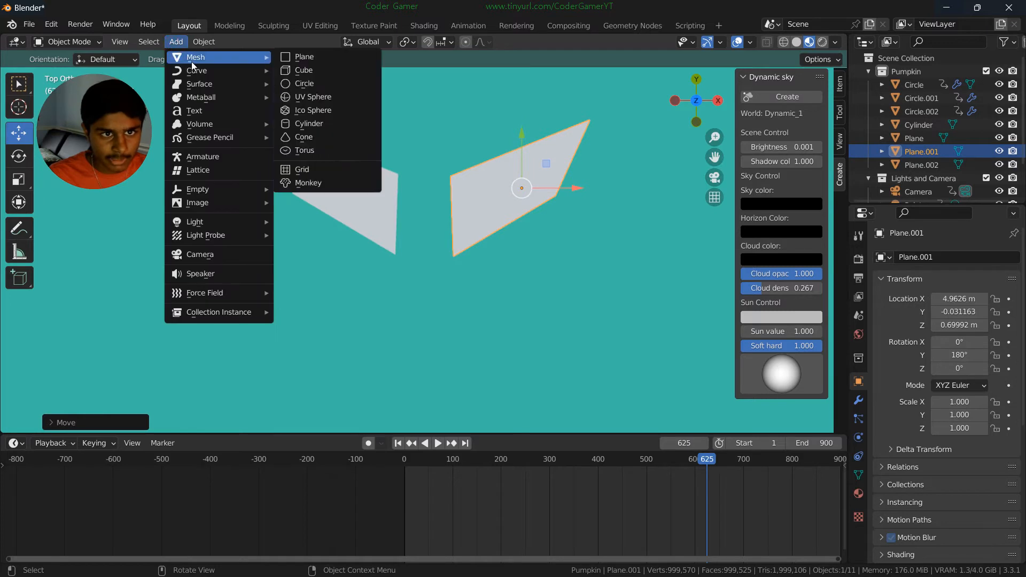
left_click(316, 60)
scroll(520, 236, "down", 4)
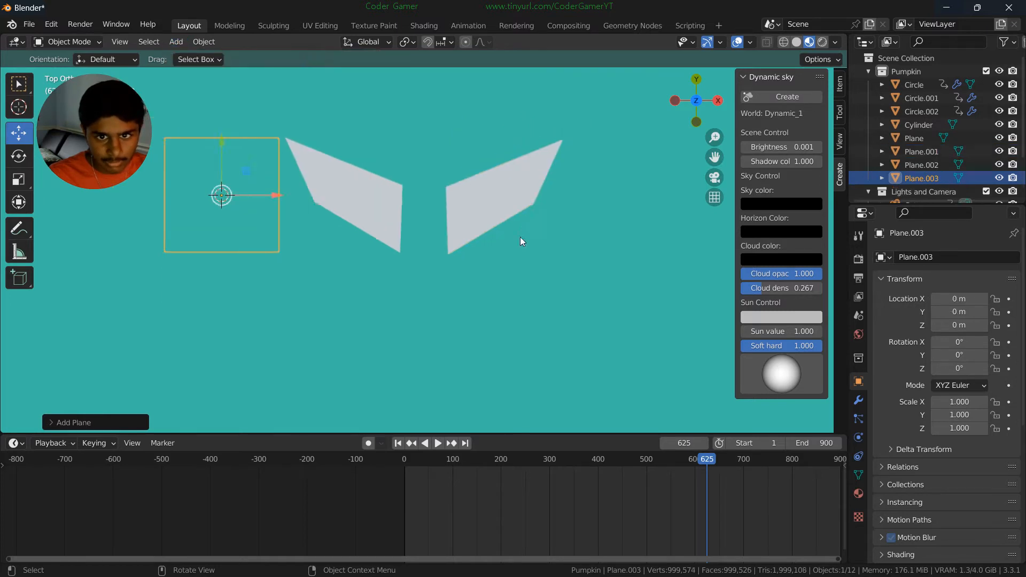
middle_click_drag(450, 216, 449, 129)
left_click_drag(305, 185, 489, 286)
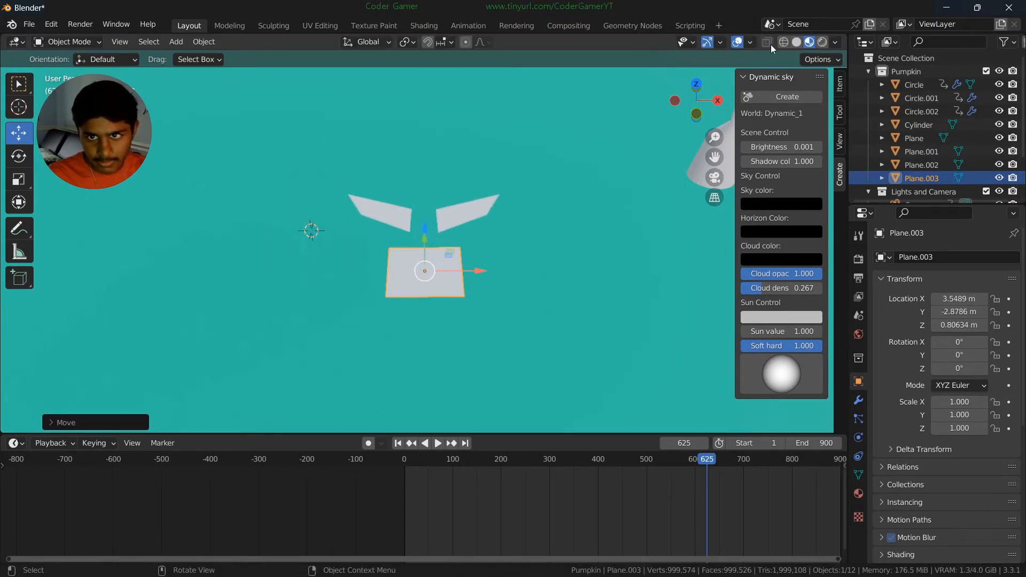
- Working from the top view in Edit Mode, divide the new plane into six strips along X with five loop cuts
left_click(697, 86)
left_click(701, 81)
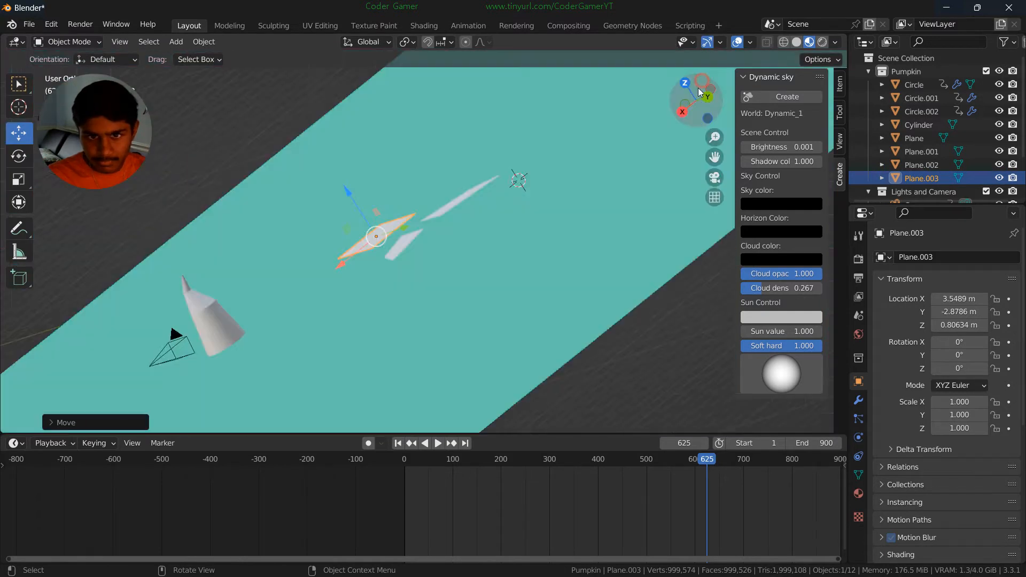
left_click(79, 42)
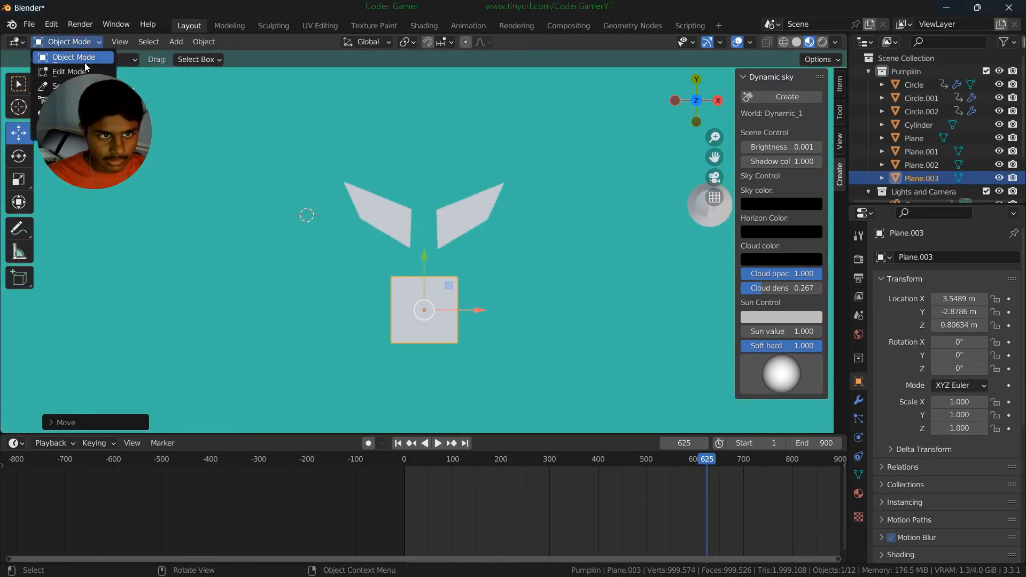
left_click(84, 72)
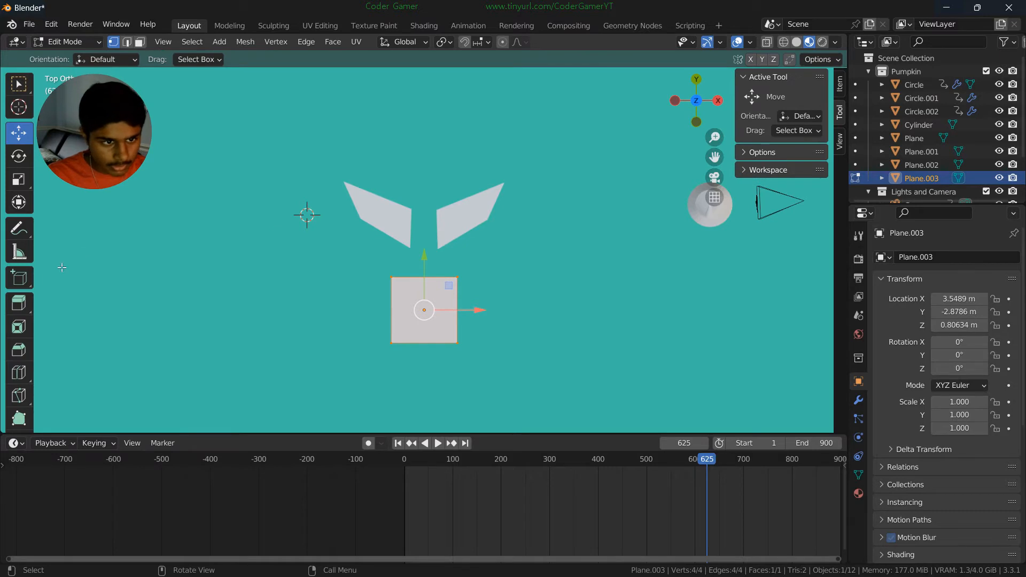
left_click(19, 372)
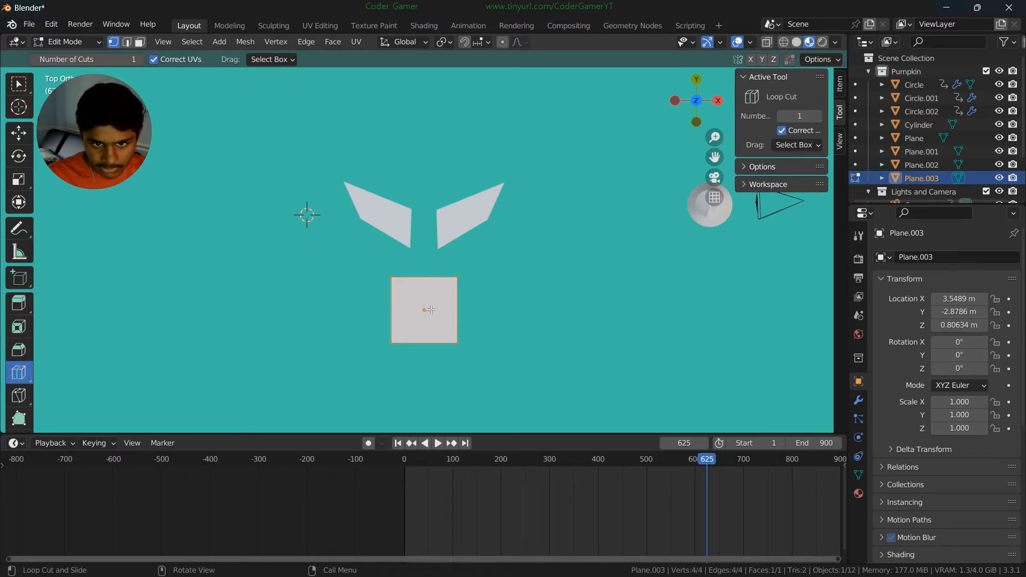
mouse_move(423, 291)
left_mouse_down()
mouse_move(395, 293)
mouse_move(439, 292)
left_mouse_up()
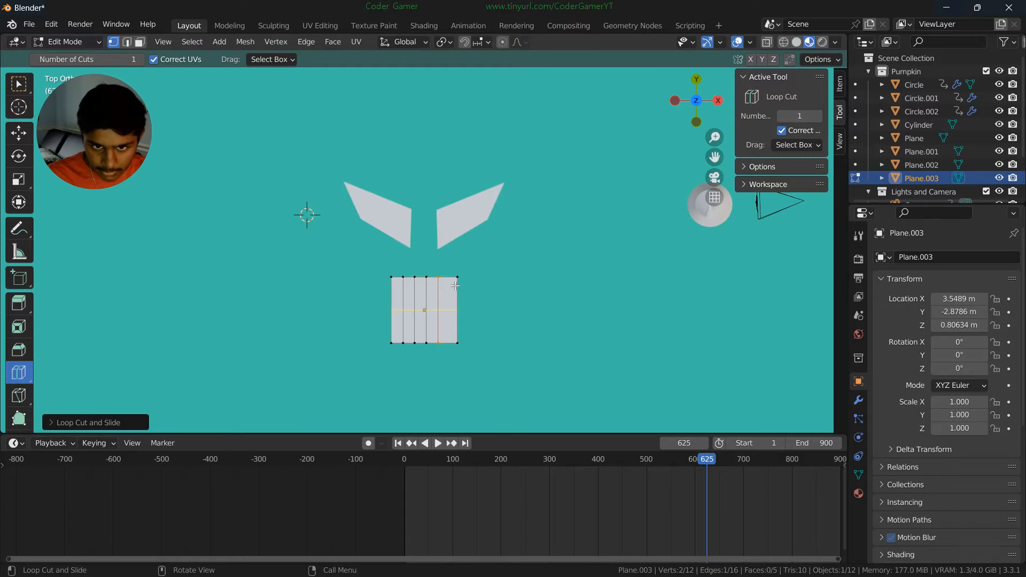
scroll(502, 317, "up", 3)
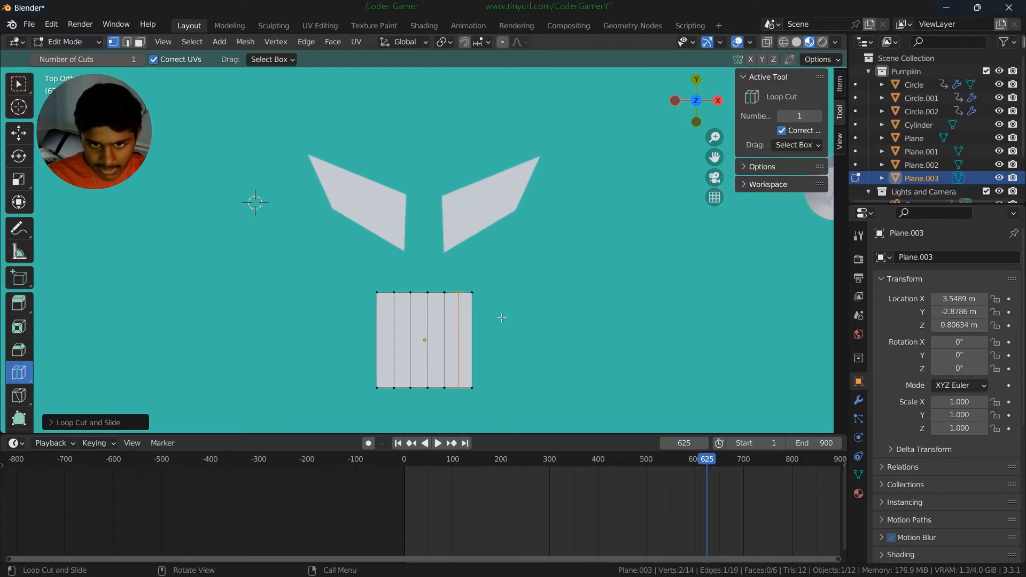
scroll(502, 317, "down", 1)
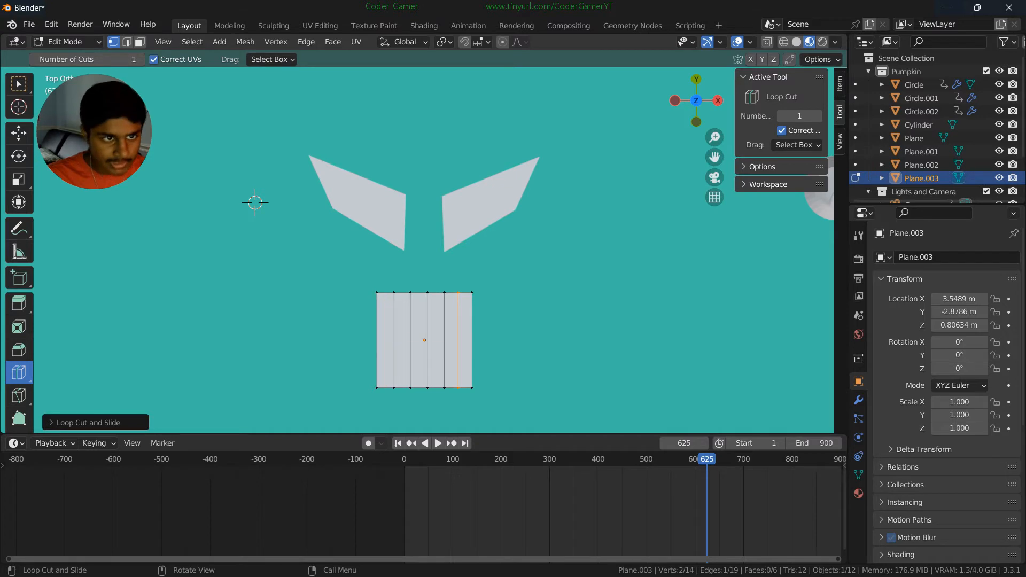
- Move the divided plane's two negative X corner vertices outward along negative X and positive Y, pulling the upper one further into a point
key("shift+space")
key("g")
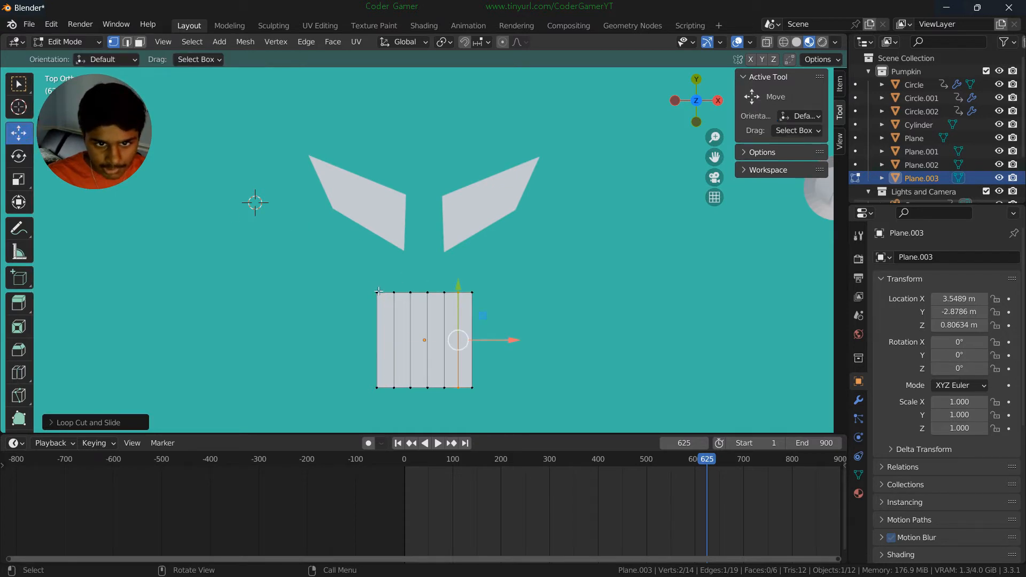
left_click(377, 292)
key("g")
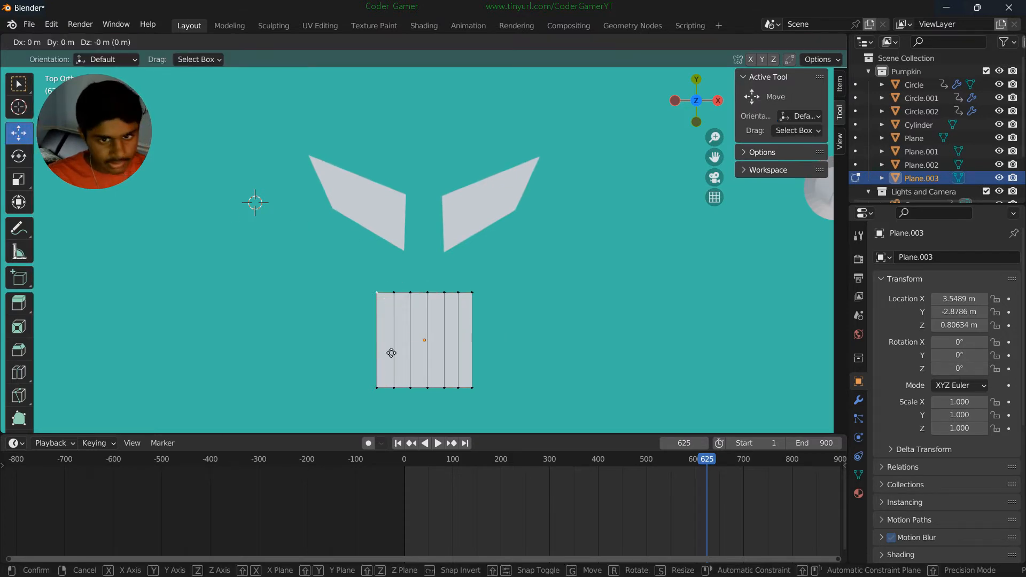
left_click(335, 303)
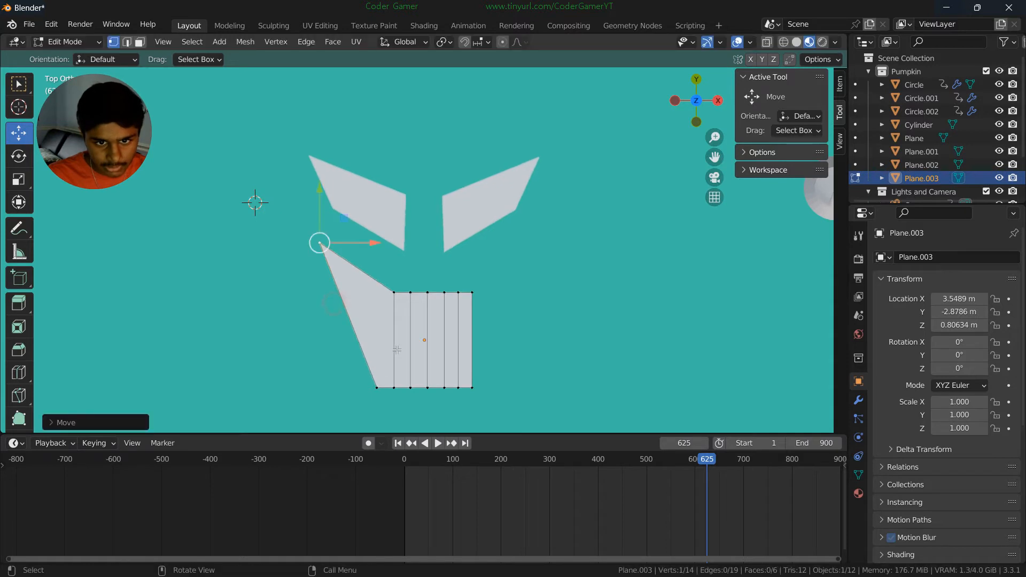
left_click(375, 390)
key("g")
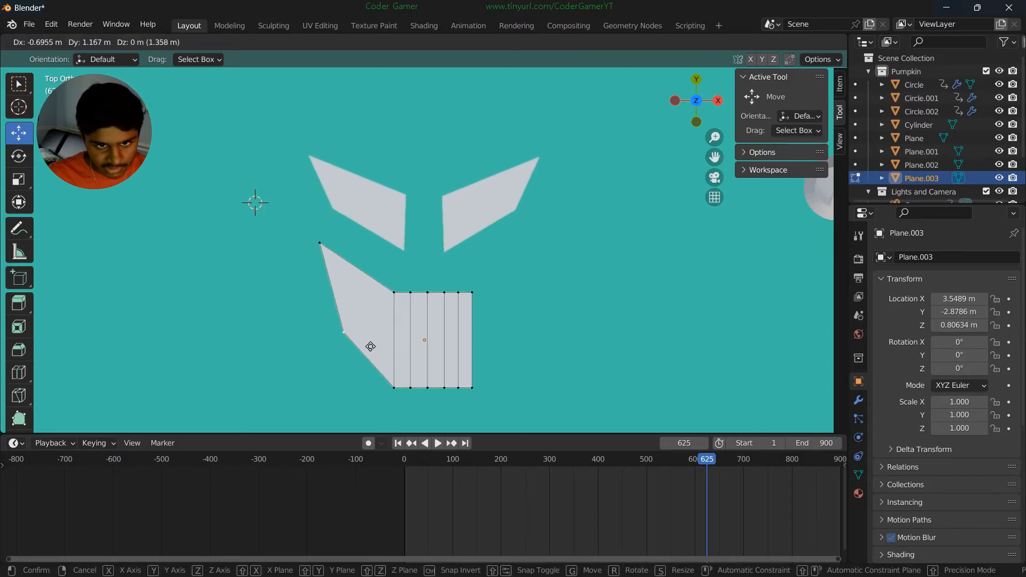
left_click(378, 348)
- Shift the first cut's positive Y vertex and both end vertices of the second cut toward negative X and positive Y
left_click(400, 290)
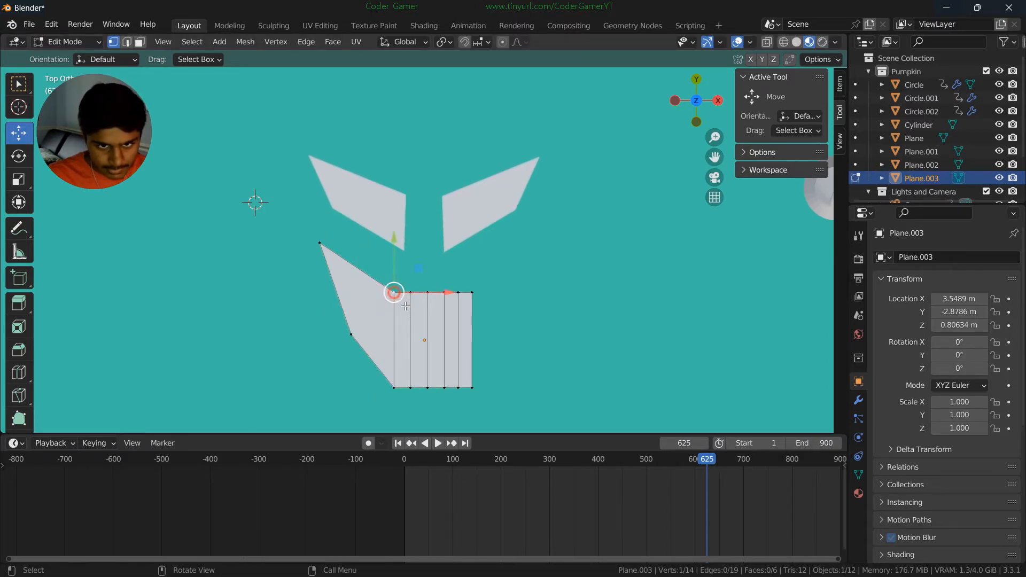
key("g")
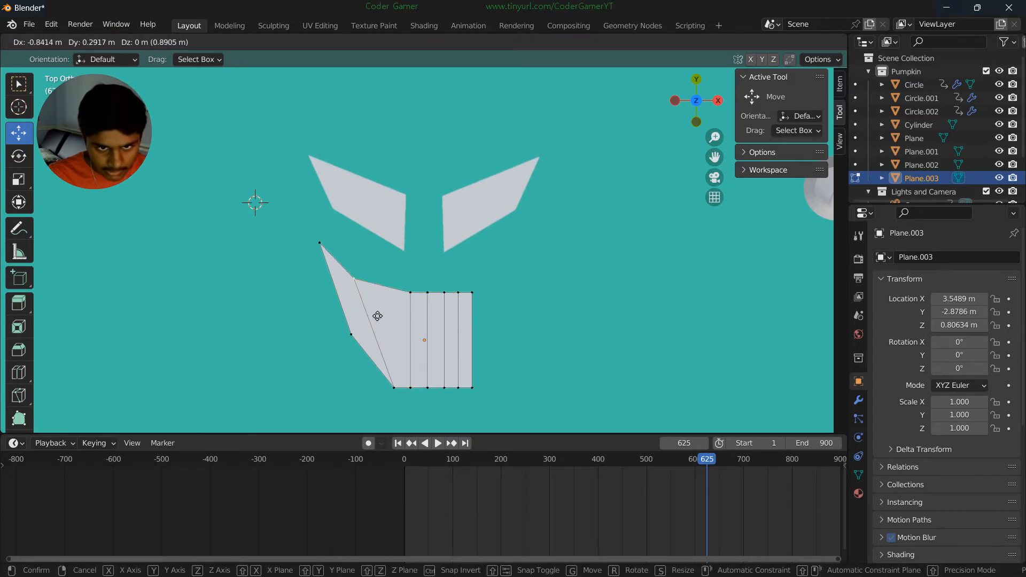
left_click(377, 316)
left_click(411, 294)
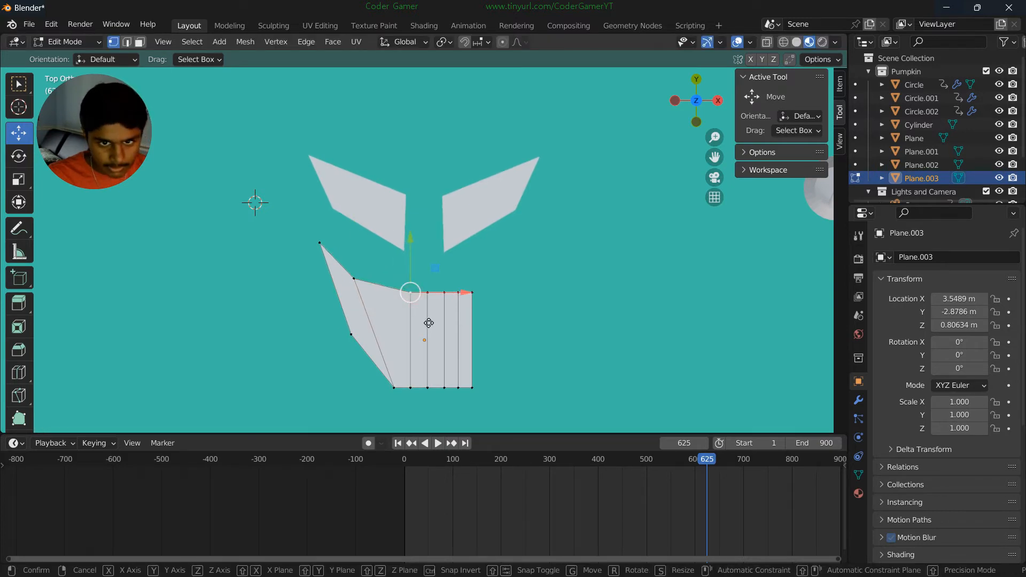
key("g")
left_click(401, 310)
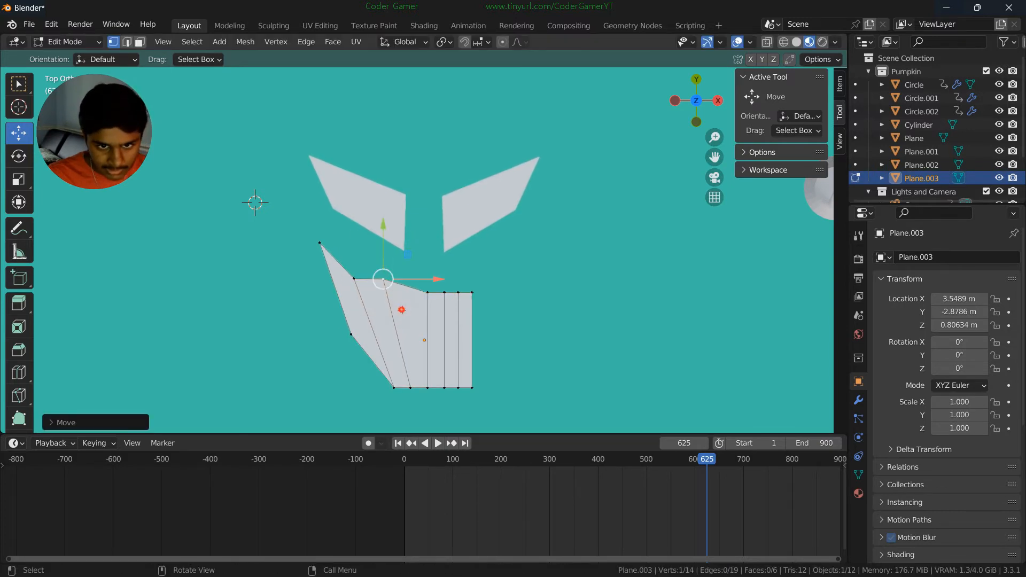
left_click(411, 388)
key("g")
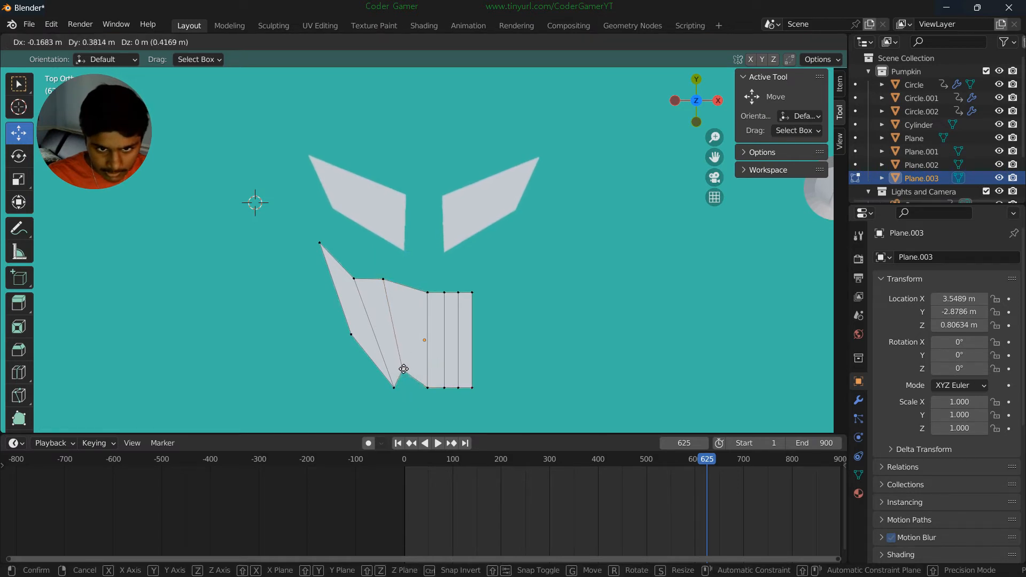
left_click(401, 369)
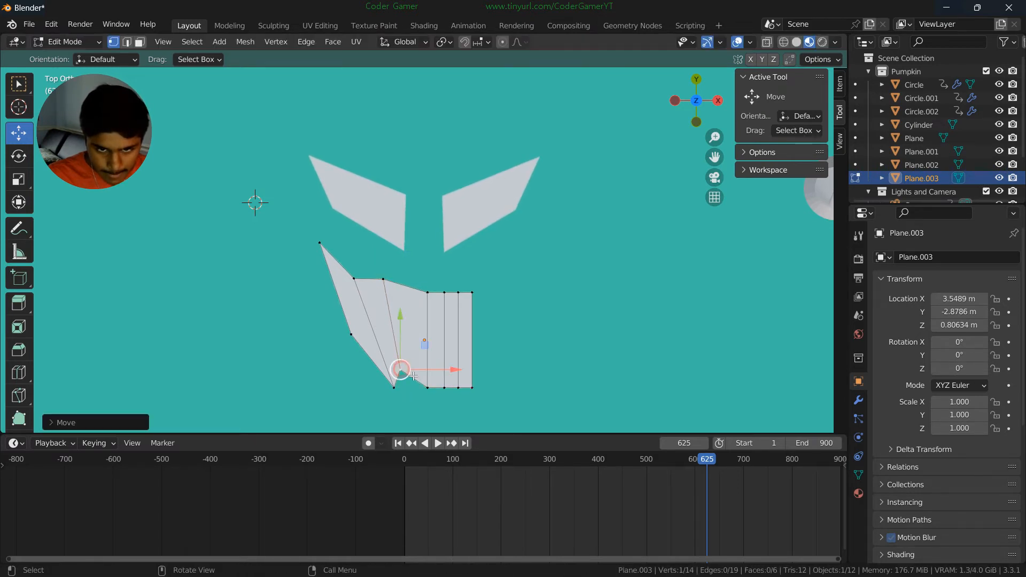
- Shift both end vertices of the third cut toward negative X, moving the negative Y one slightly toward positive Y as well
left_click(426, 293)
key("g")
left_click(415, 322)
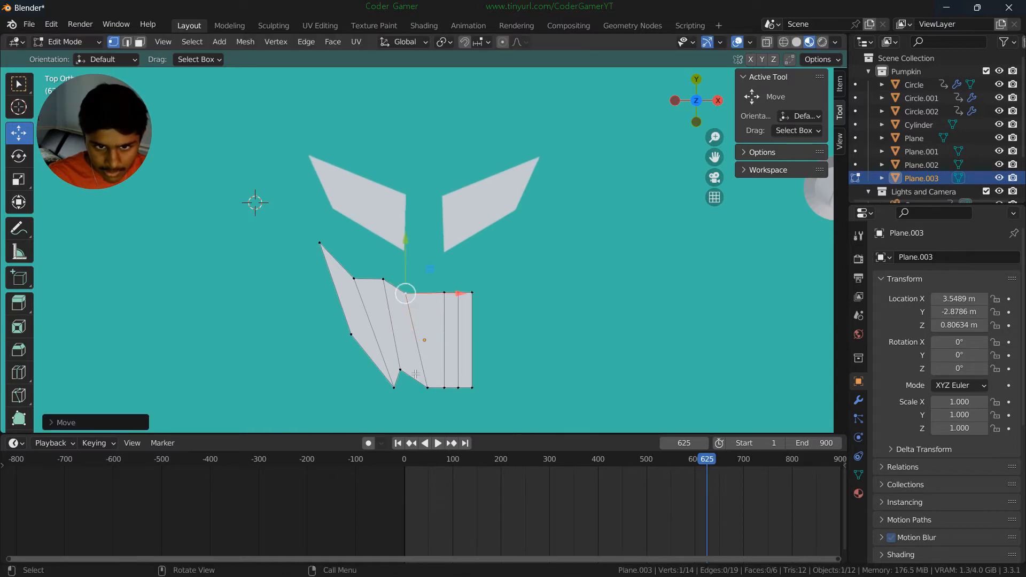
left_click(428, 389)
key("g")
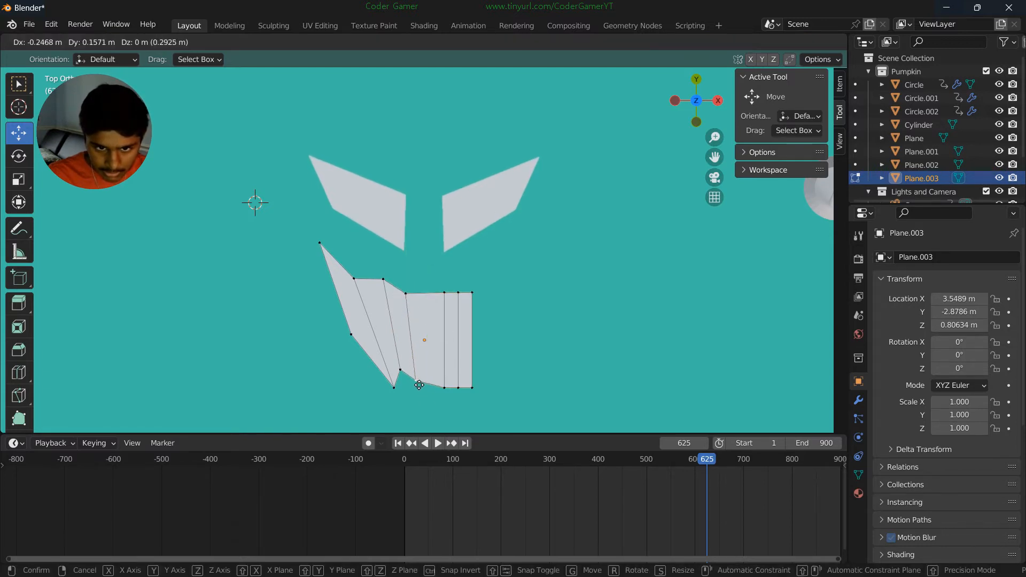
left_click(418, 384)
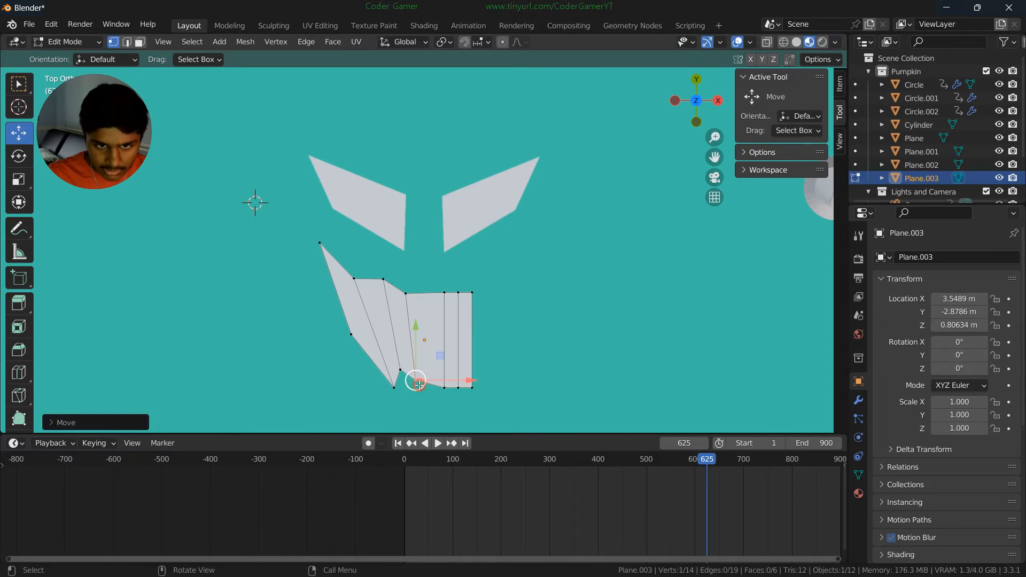
- Move the fourth cut's positive Y vertex toward negative X and slightly along positive Y
left_click(444, 293)
key("g")
left_click(453, 336)
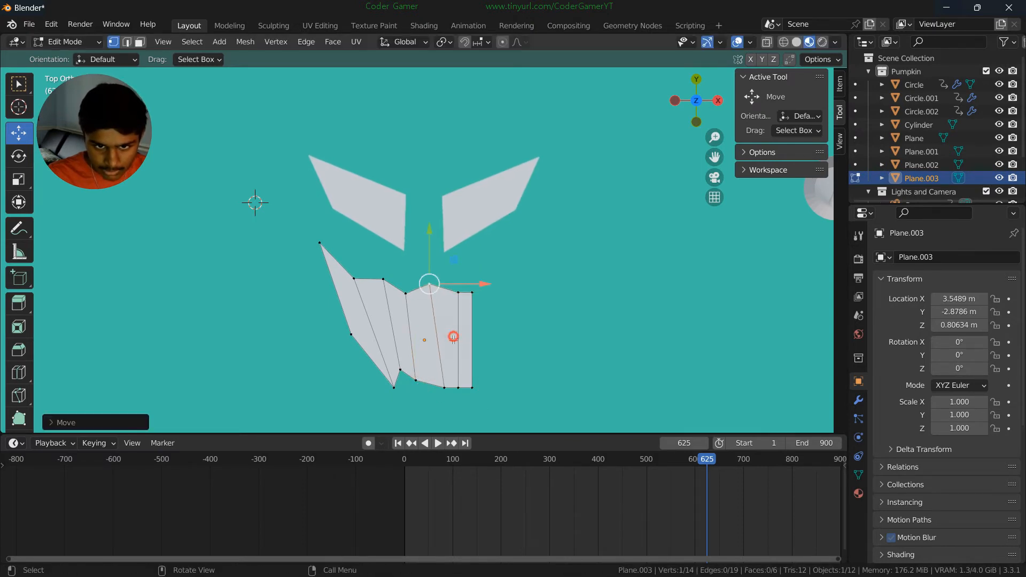
- Shift the fourth cut's negative Y vertex slightly toward negative X and positive Y, and pull the upper positive X corner outward along both positive axes
left_click(444, 387)
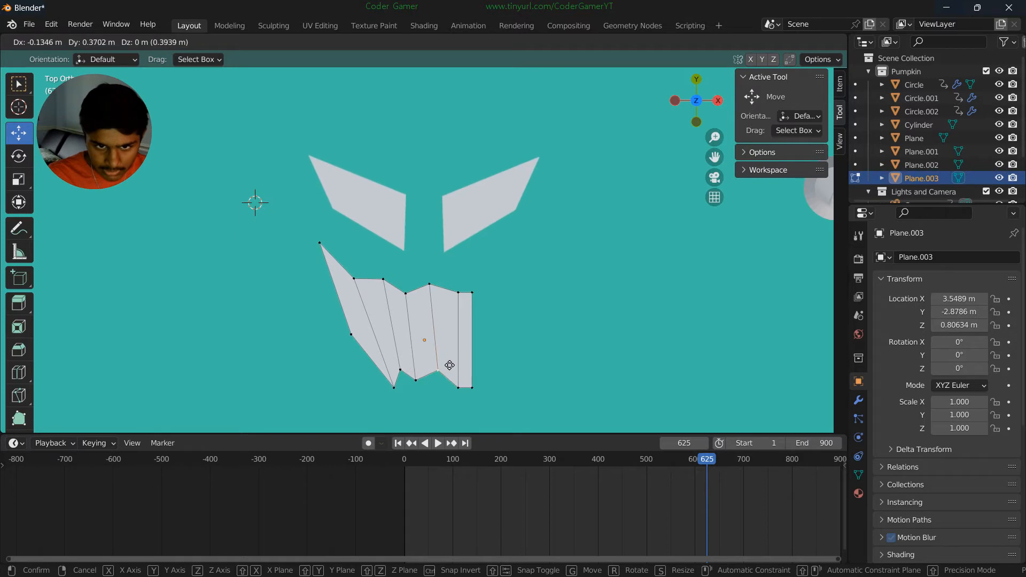
left_click(449, 365)
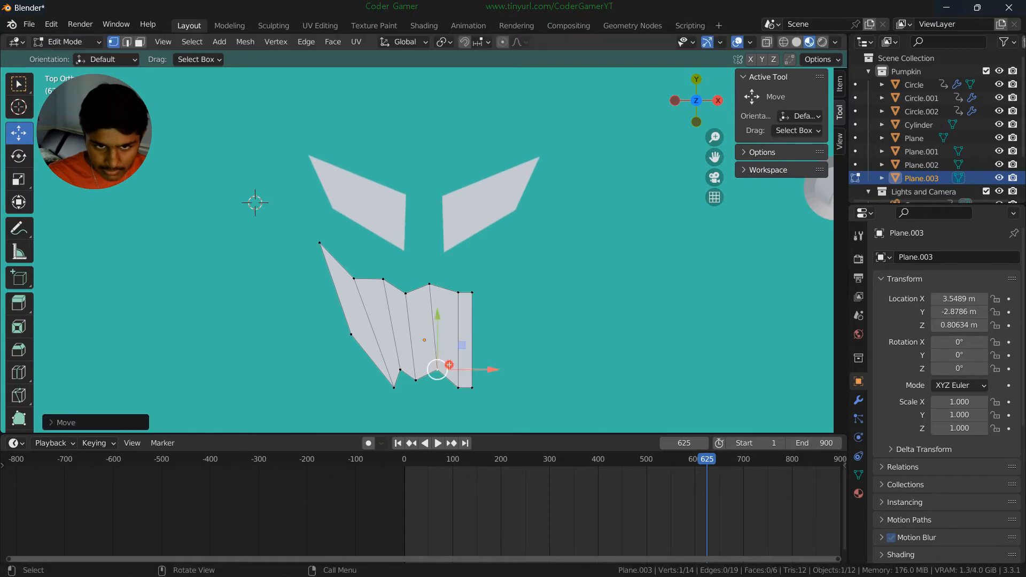
left_click(472, 292)
key("g")
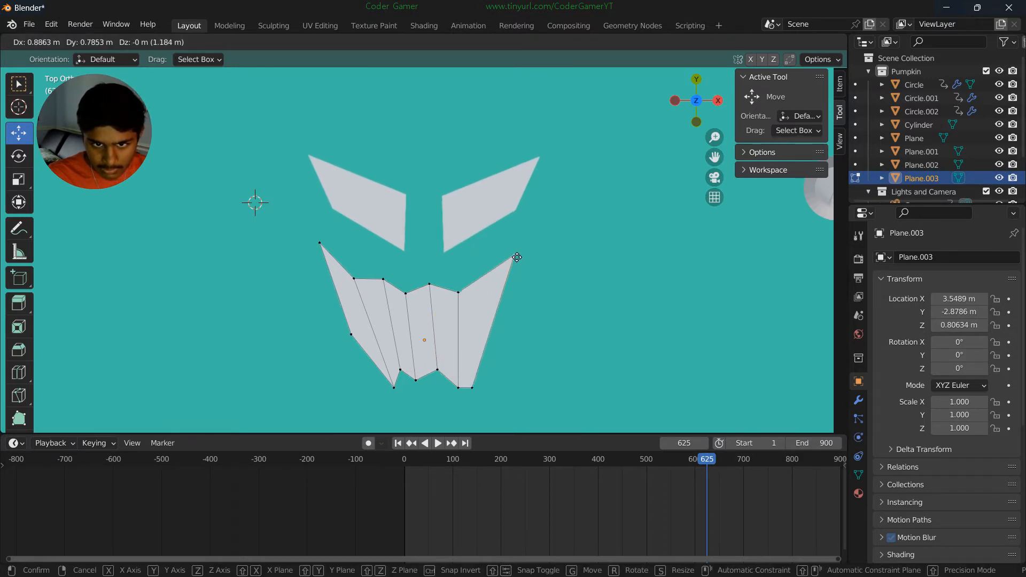
left_click(516, 256)
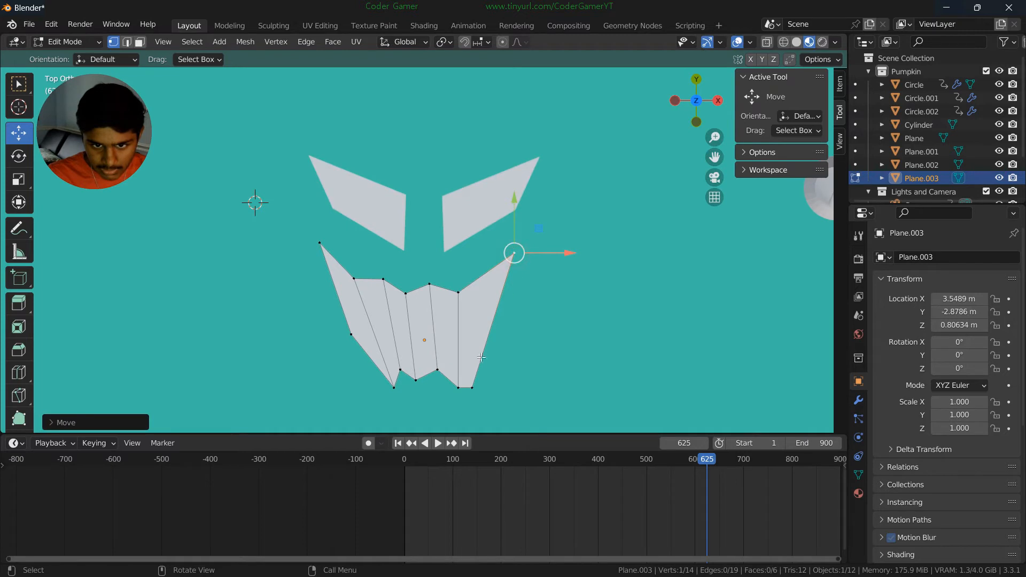
- Move the plane's lower positive X corner vertex slightly toward positive X and positive Y
left_click(472, 389)
key("g")
left_click(496, 371)
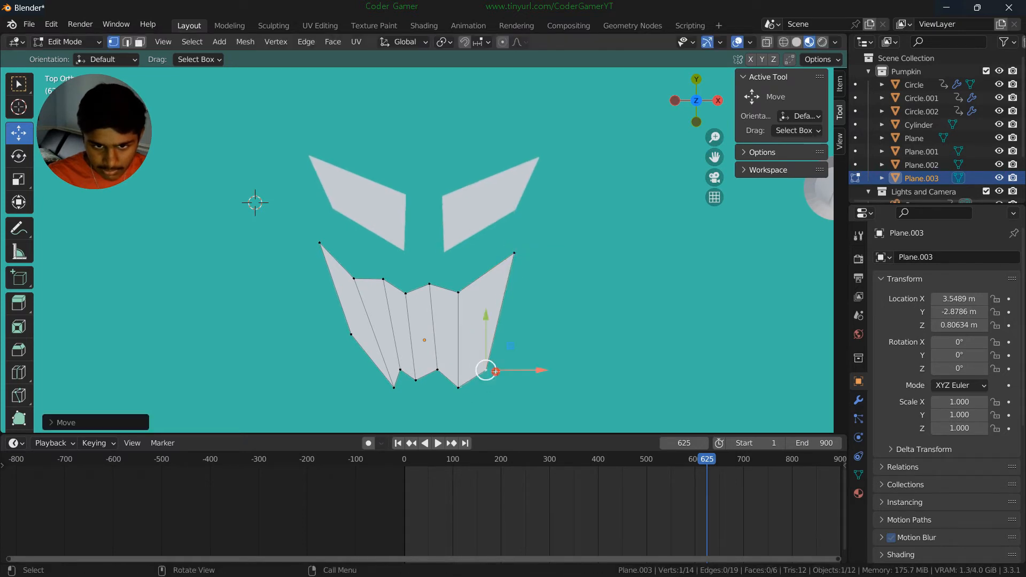
- Move the first cut's negative Y vertex toward negative X, keeping it nearly level in Y
left_click(392, 386)
key("g")
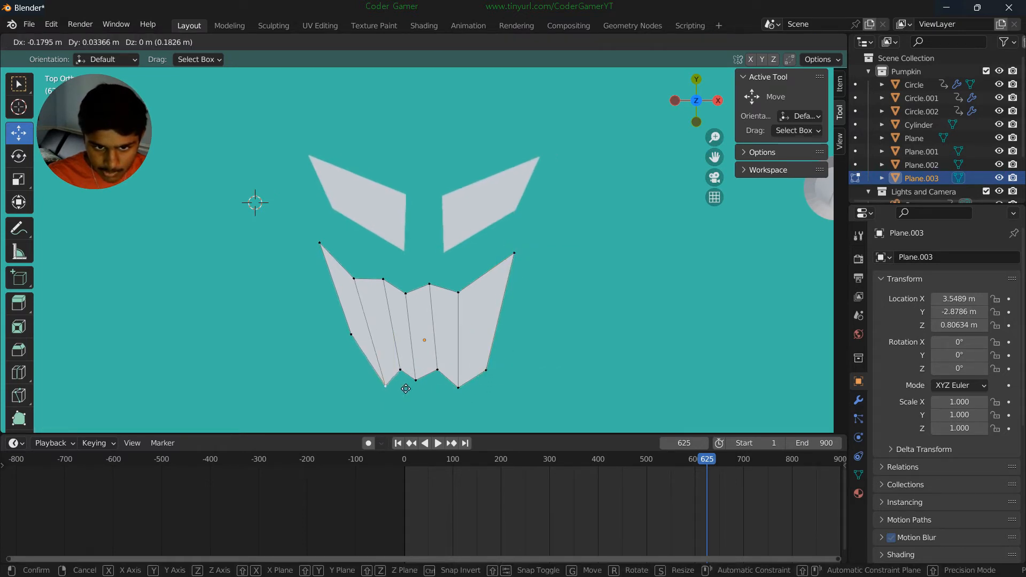
left_click(399, 388)
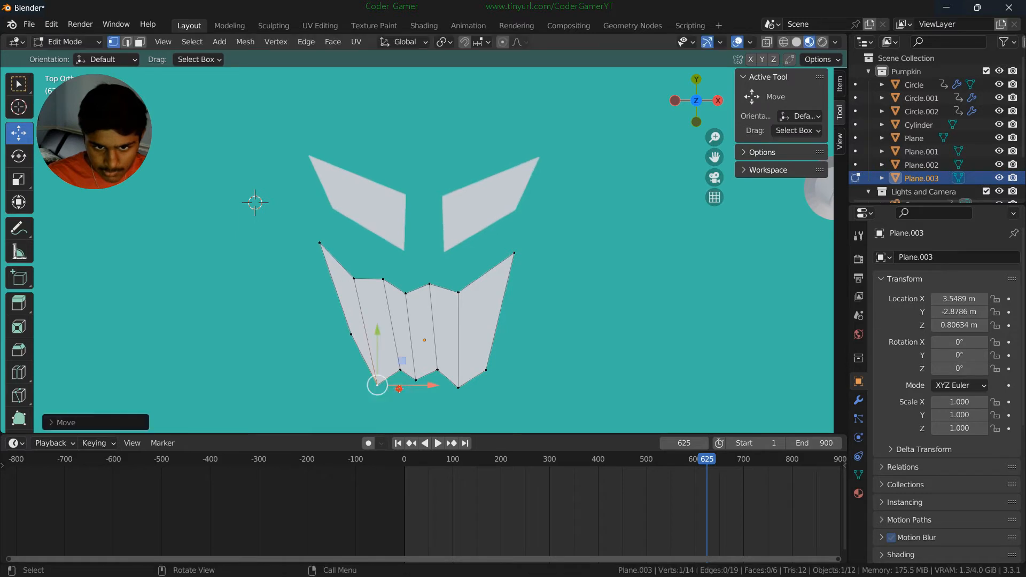
- Nudge the plane's lower negative X corner vertex slightly along positive Y
left_click(354, 335)
key("g")
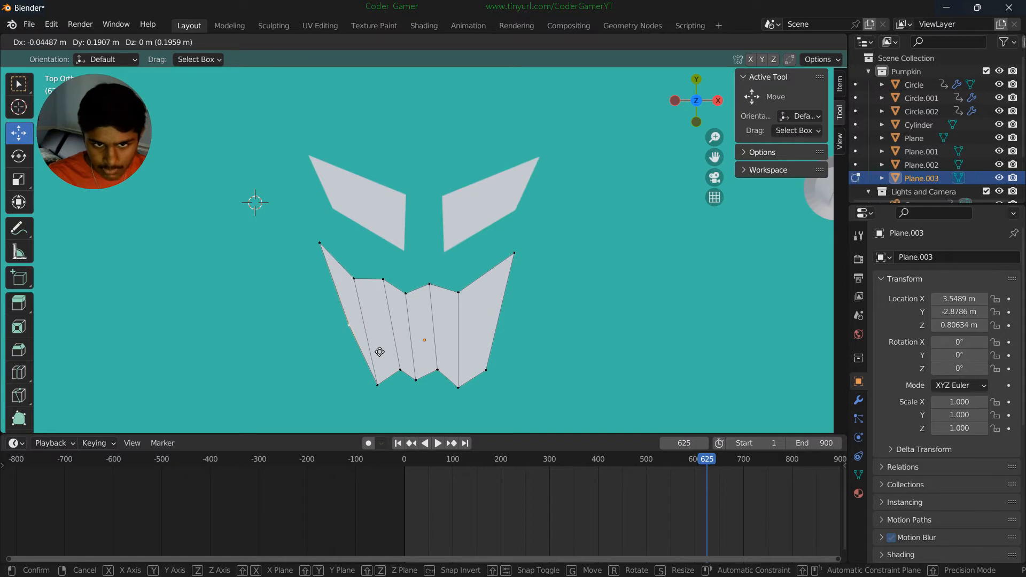
left_click(385, 350)
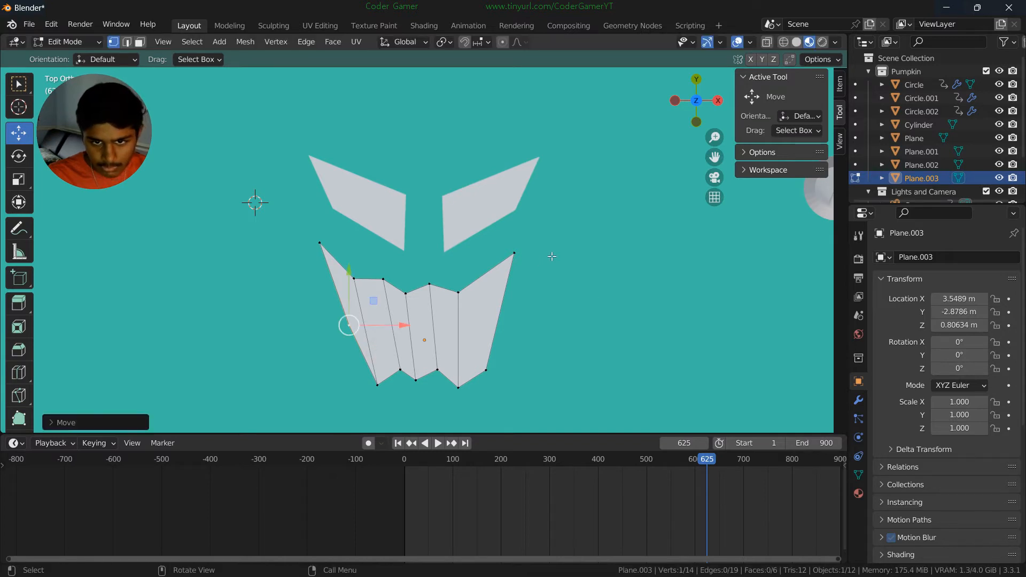
- Delete the lower positive X corner vertex and fill a triangular face between the pointed upper corner and the fifth cut's two end vertices
left_click(513, 256)
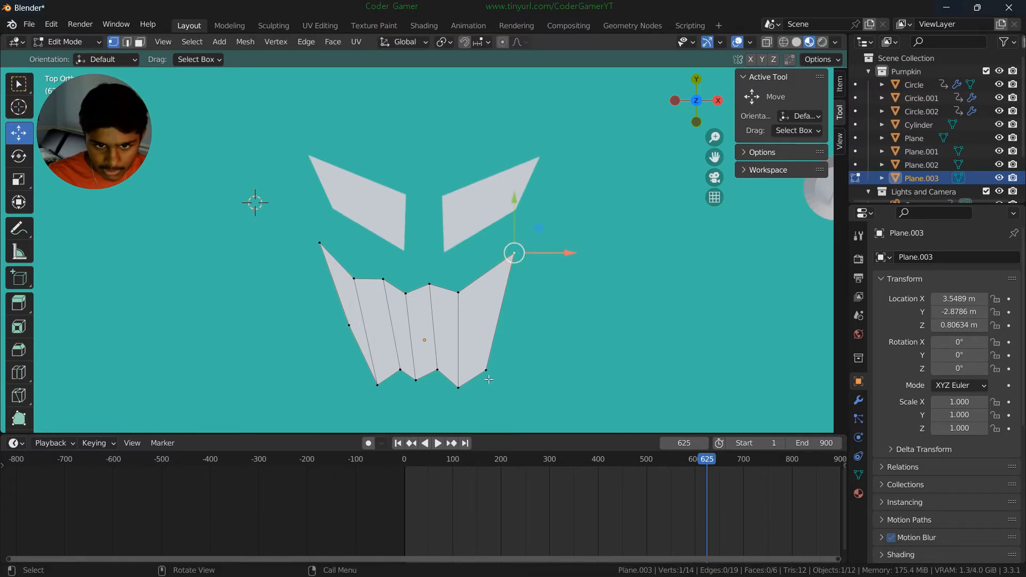
left_click(487, 372)
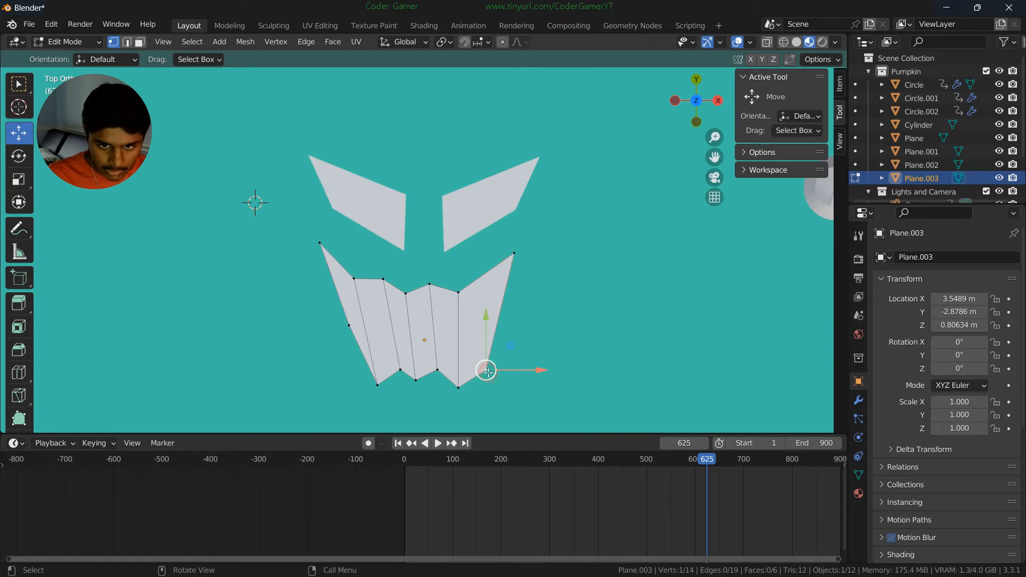
key("x")
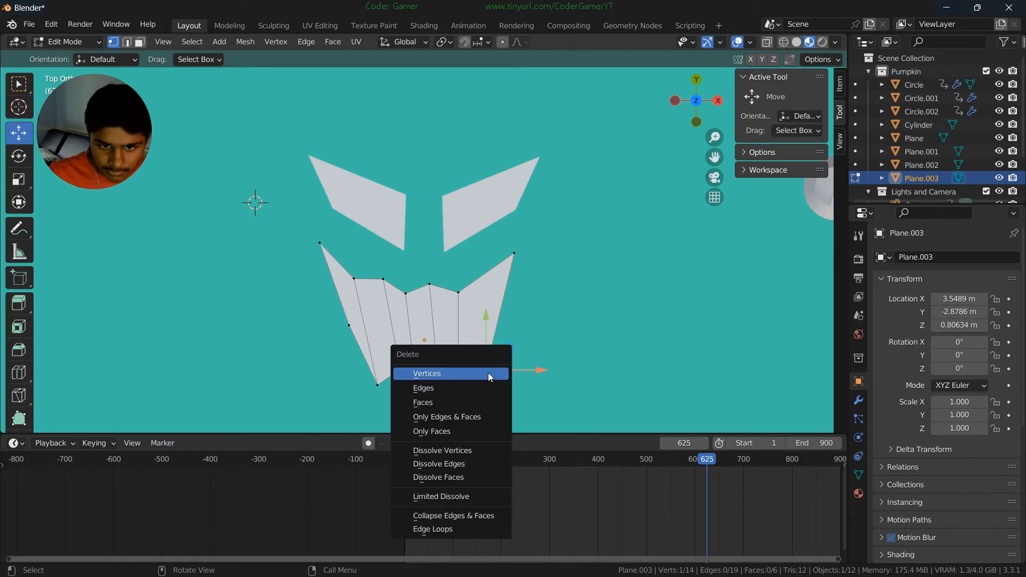
left_click(486, 373)
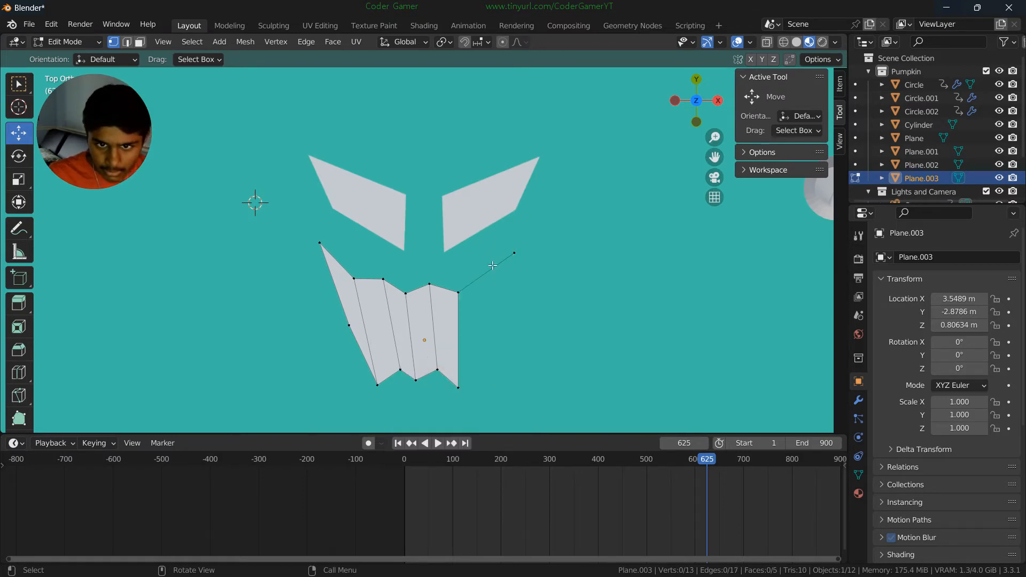
left_click(458, 386)
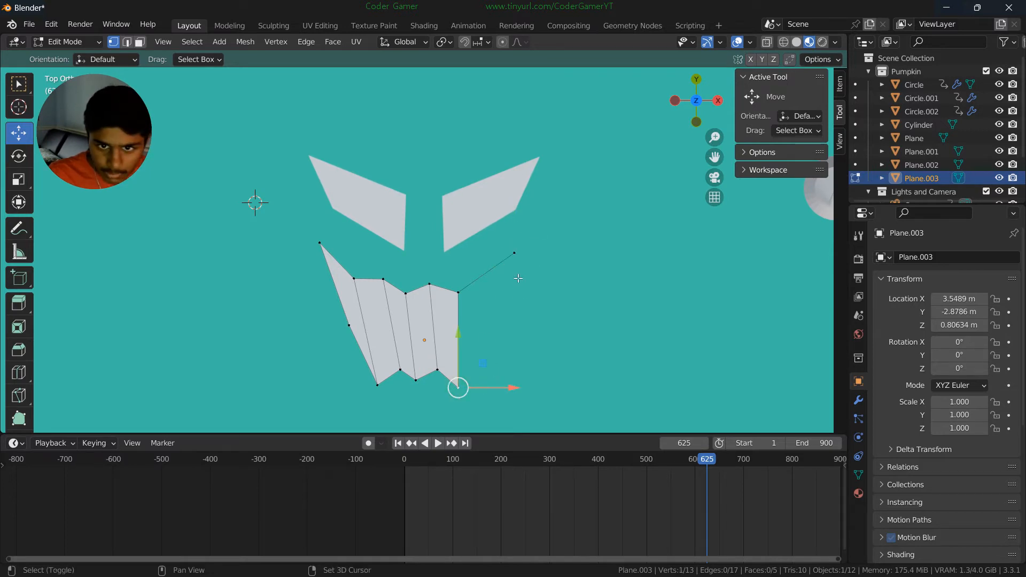
left_click(514, 254, "shift")
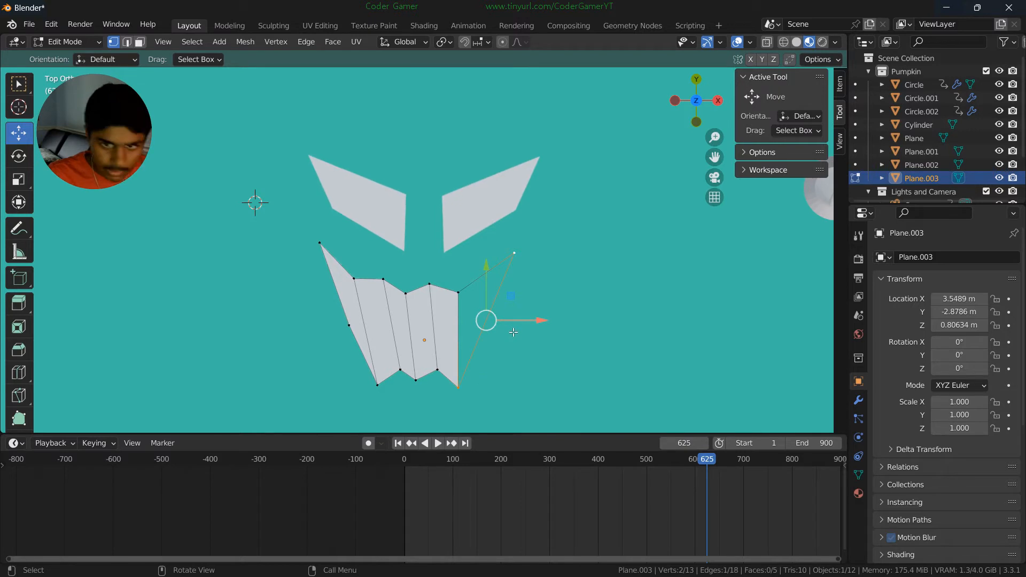
left_click(463, 290, "shift")
key("f")
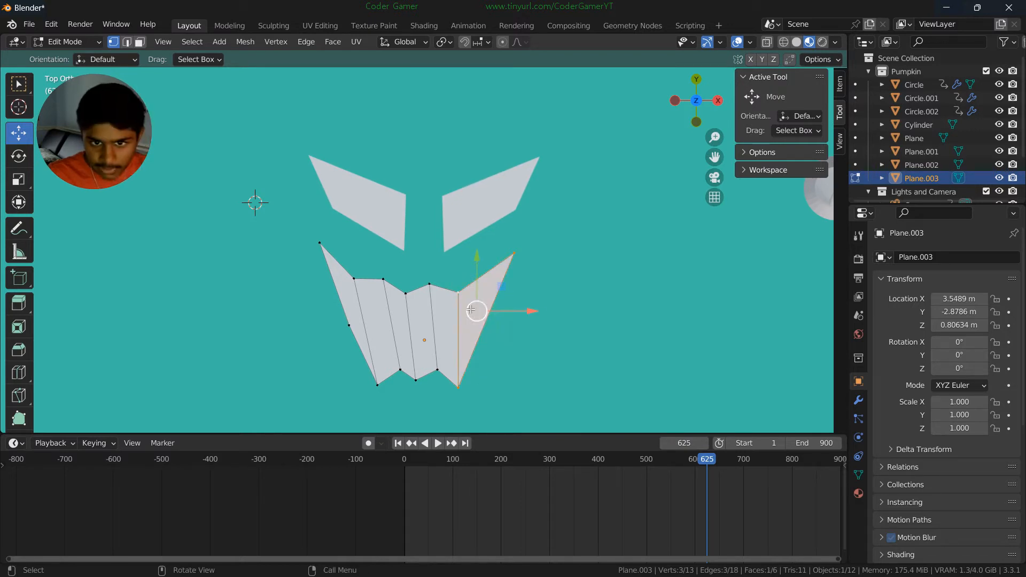
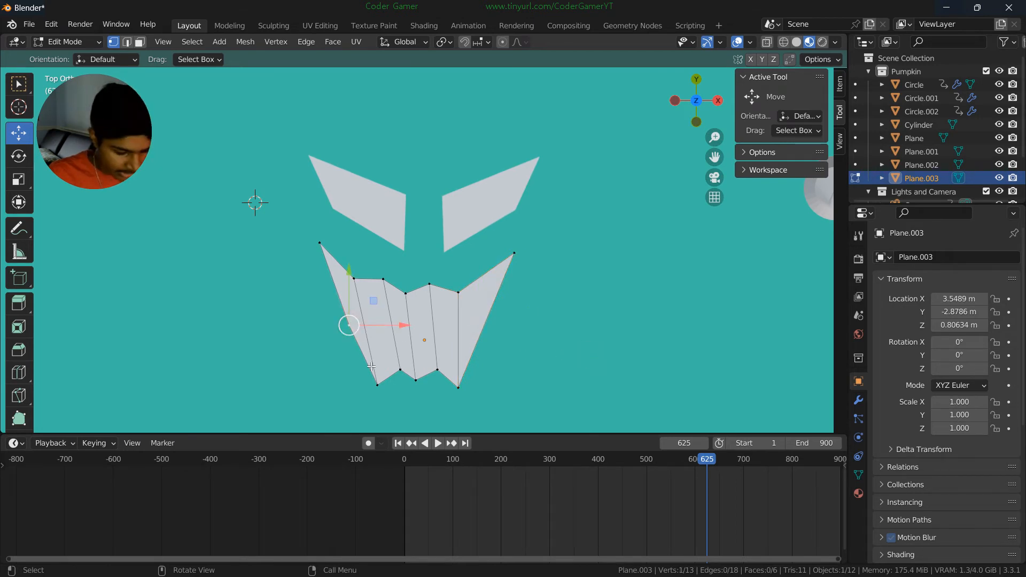
- Delete the lower negative X corner vertex and fill a triangular face between the pointed upper corner and the first cut's two end vertices
key("x")
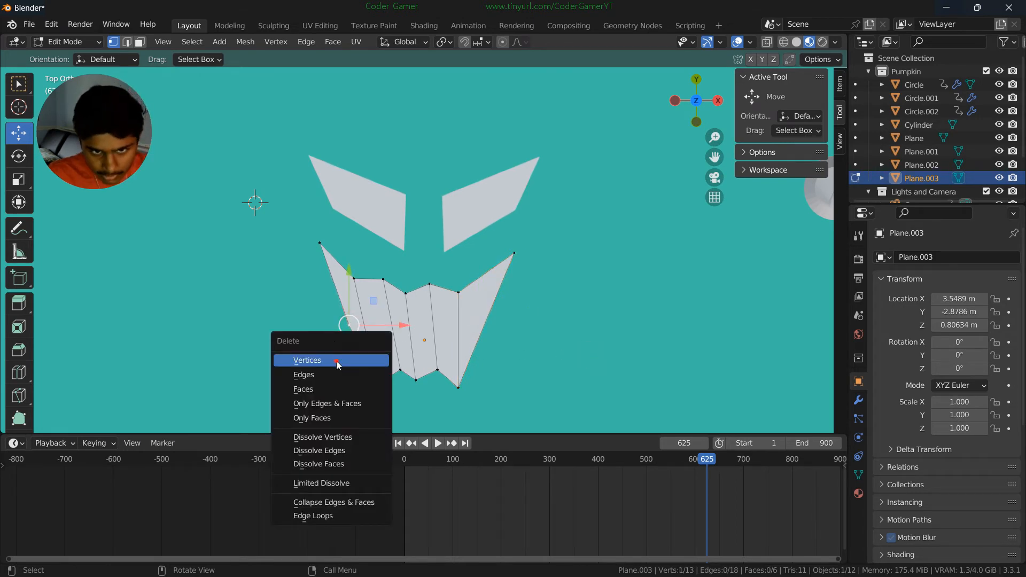
left_click(338, 362)
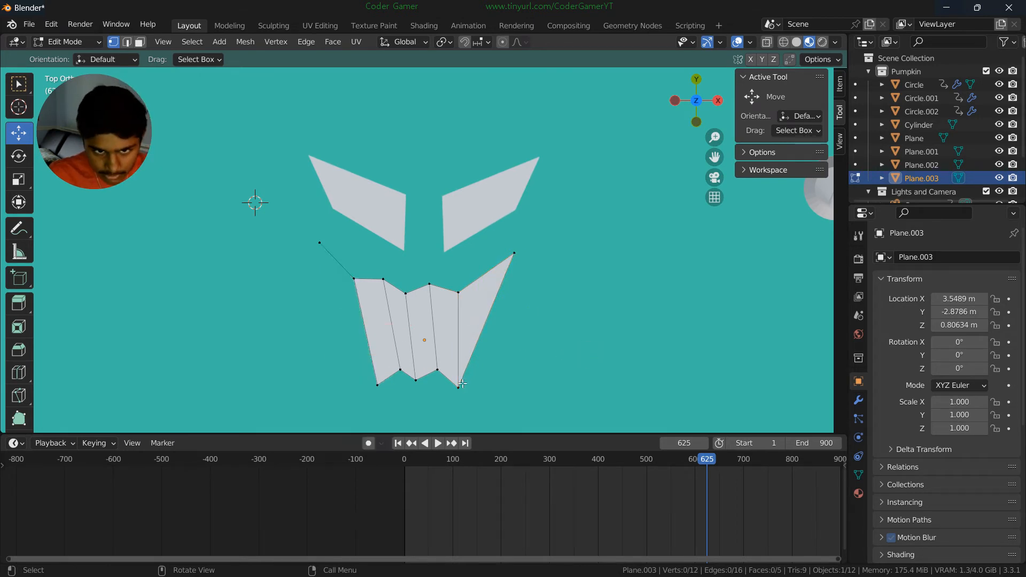
left_click(376, 385, "shift")
left_click(354, 278, "shift")
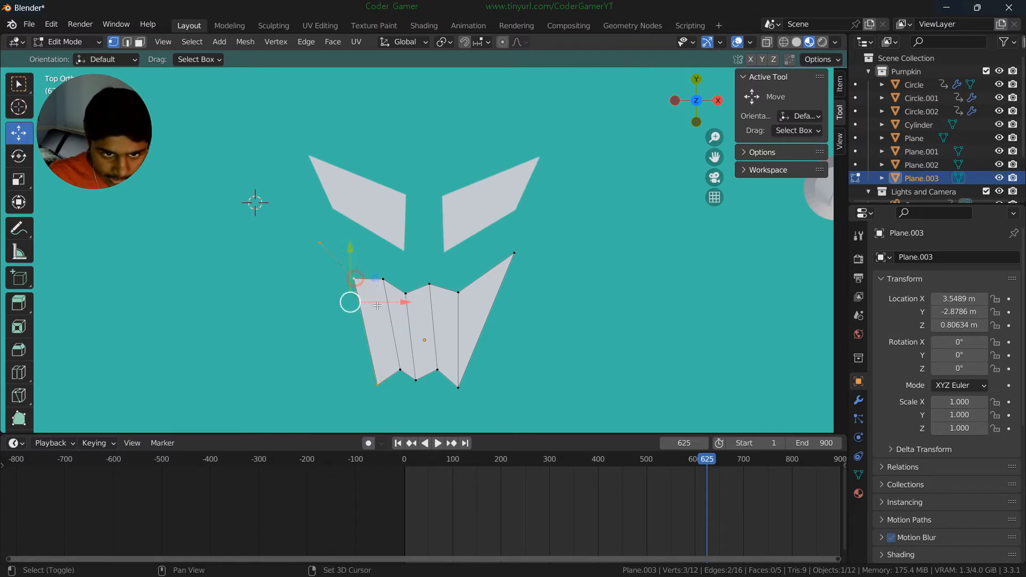
key("f")
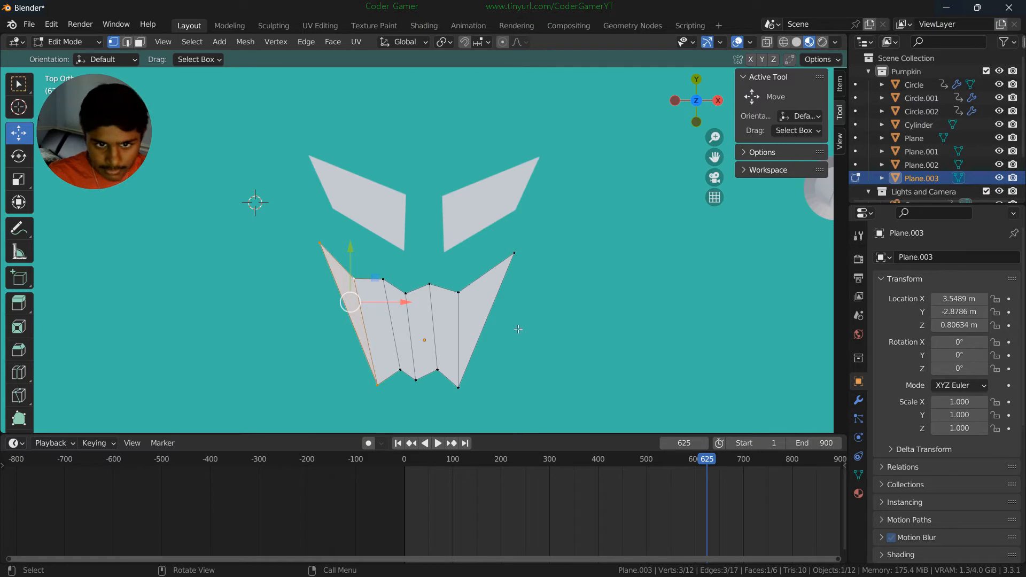
left_click(539, 326)
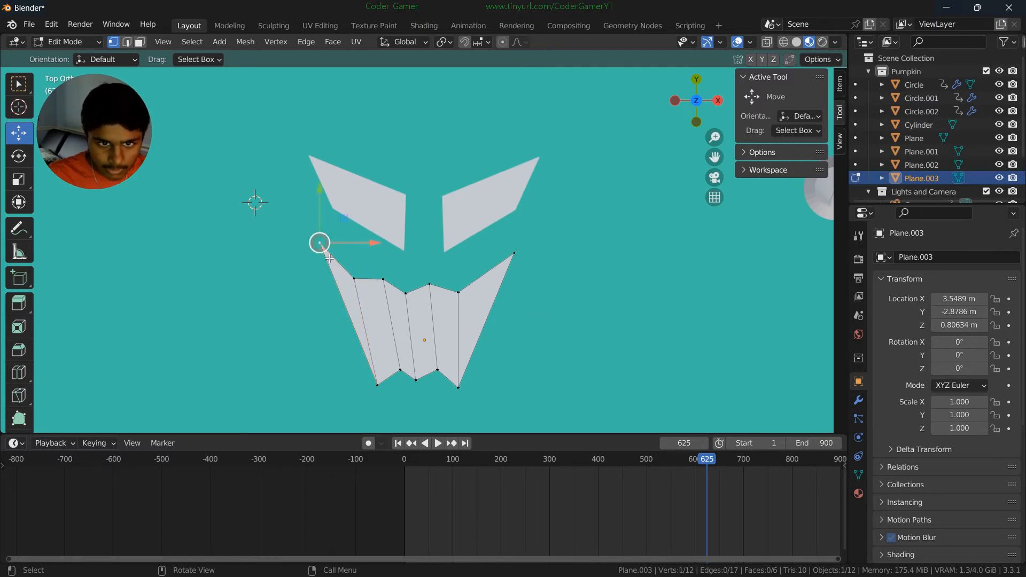
- Pull the upper negative X corner further out along negative X, and raise the fourth cut's positive Y vertex slightly along positive Y
key("g")
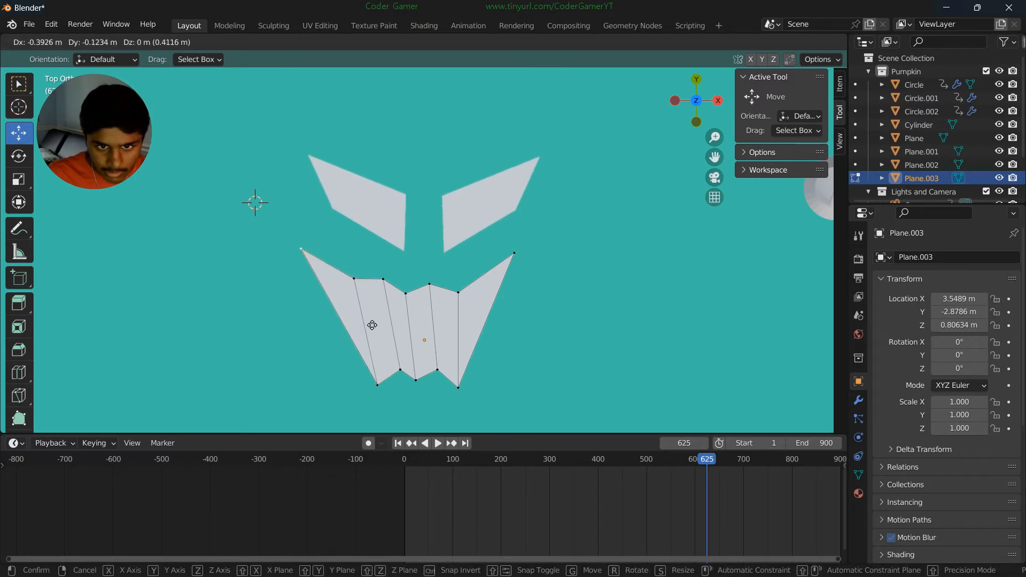
left_click(372, 324)
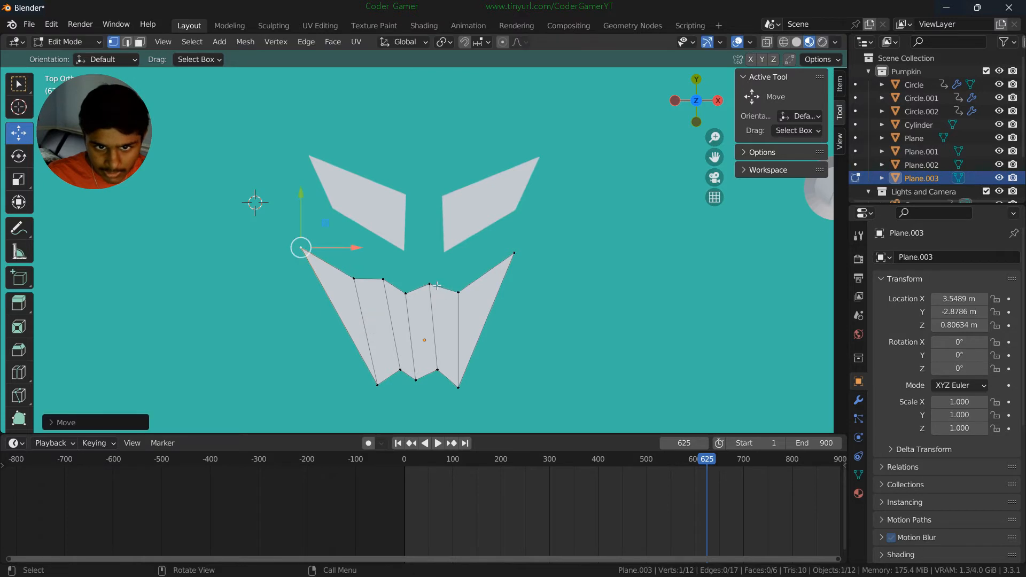
left_click(431, 283)
key("g")
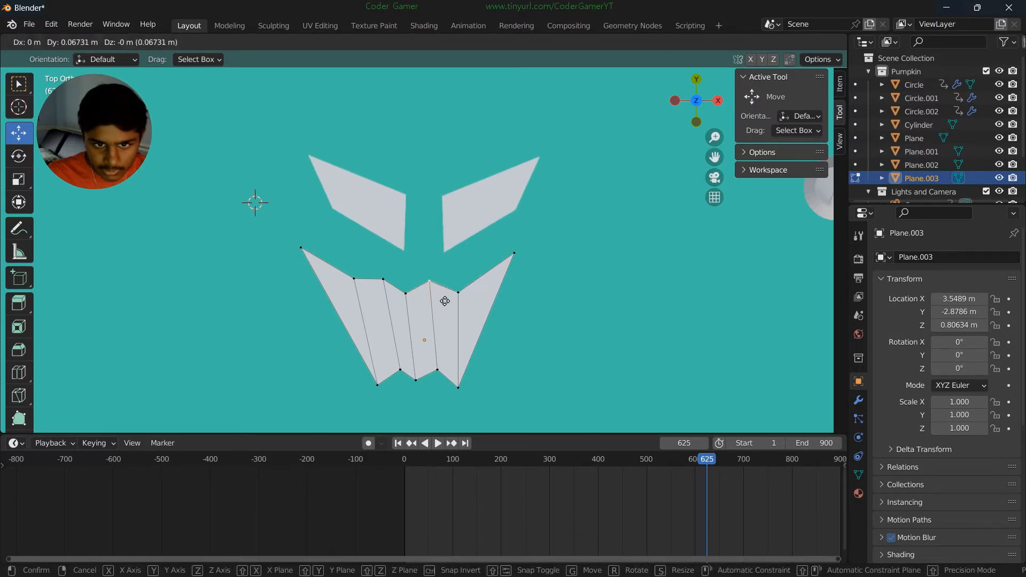
left_click(445, 300)
- Move the first cut's positive Y vertex to refine the mouth's jagged upper edge
left_click(355, 280)
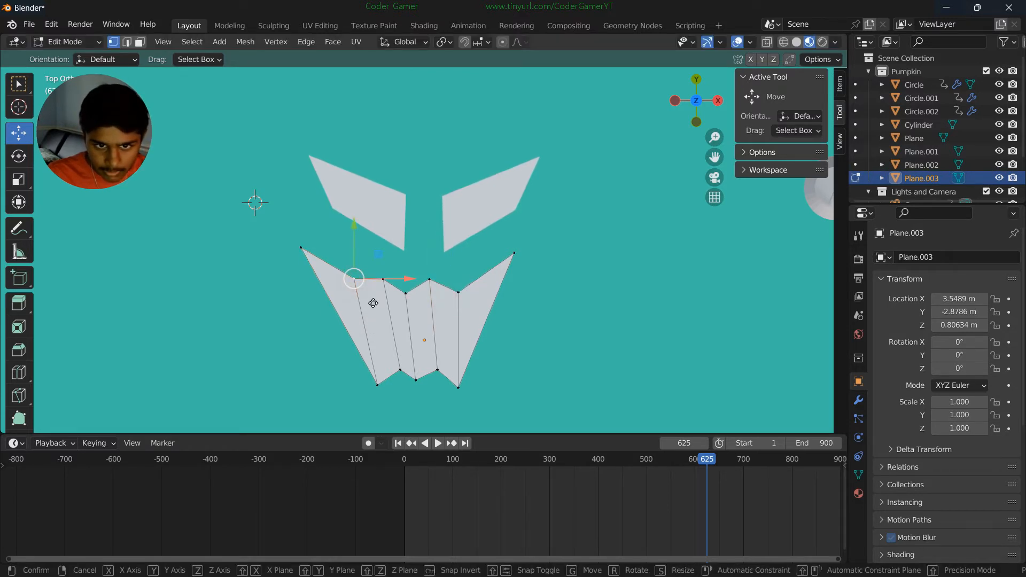
- Lower the vertex next to the mouth's upper-left corner, then shift the whole mouth about 0.29 m along positive X in Object Mode
key("g")
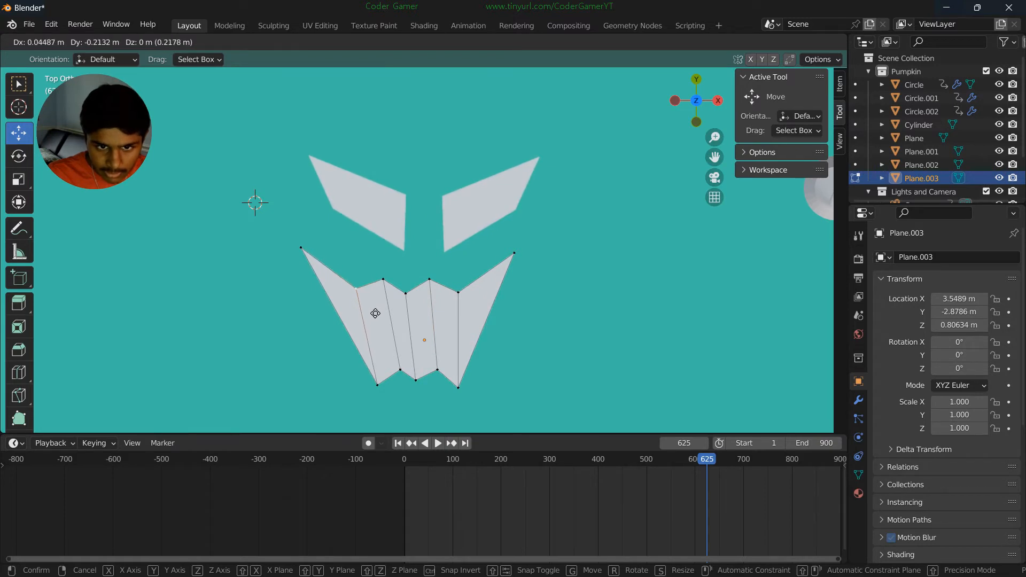
left_click(375, 314)
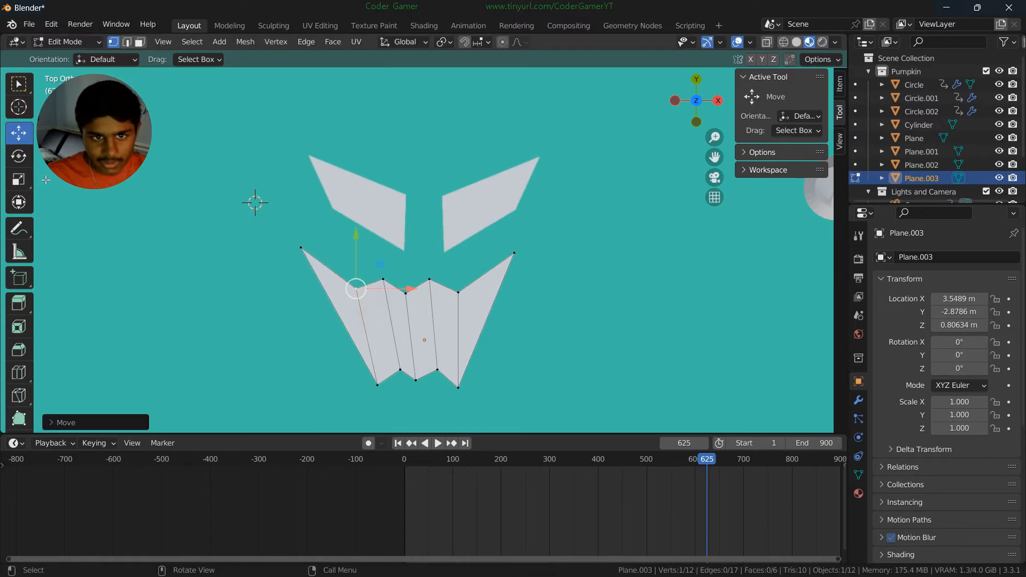
left_click(79, 41)
left_click(60, 51)
left_click_drag(475, 340, 492, 341)
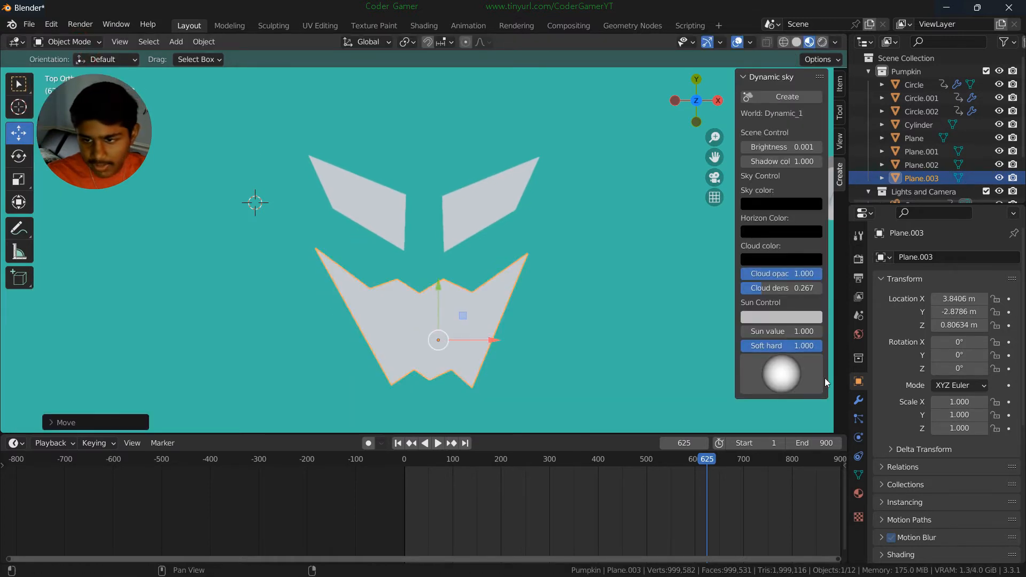
- Set the mouth's X rotation to 180° and reposition it centred just beneath the two eyes
left_click(859, 400)
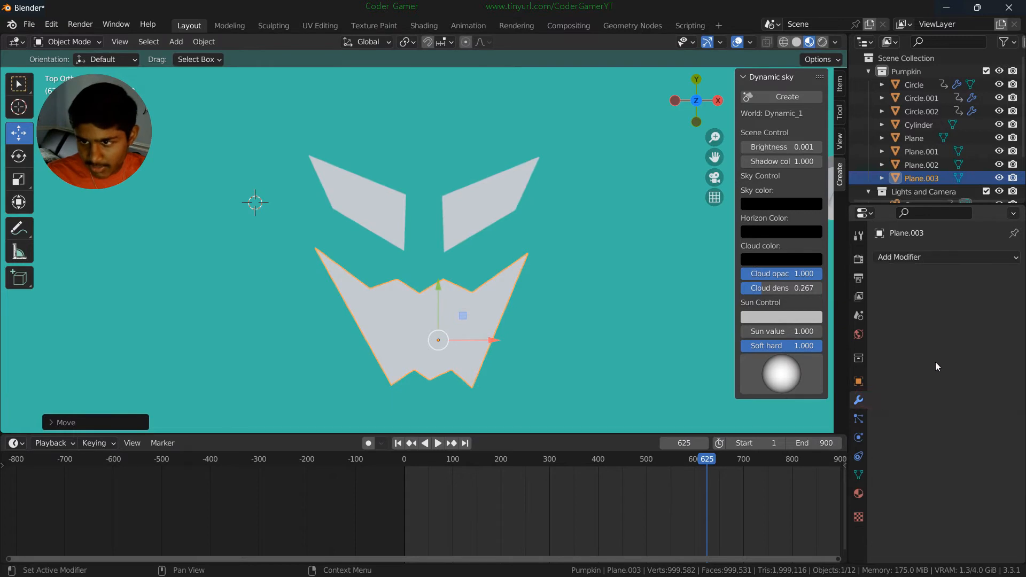
left_click(858, 381)
left_click(957, 343)
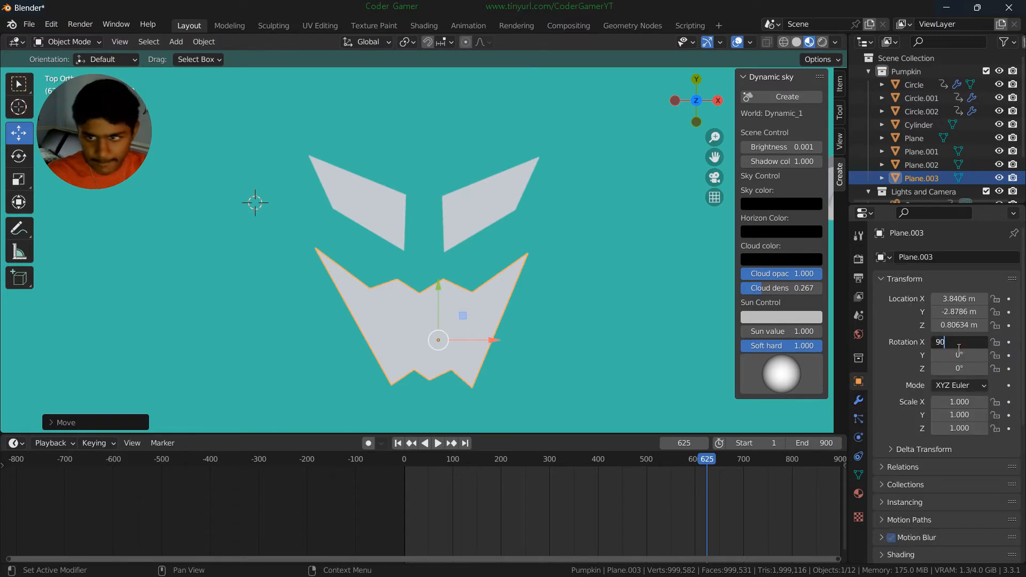
type("90")
key("Return")
left_click(958, 347)
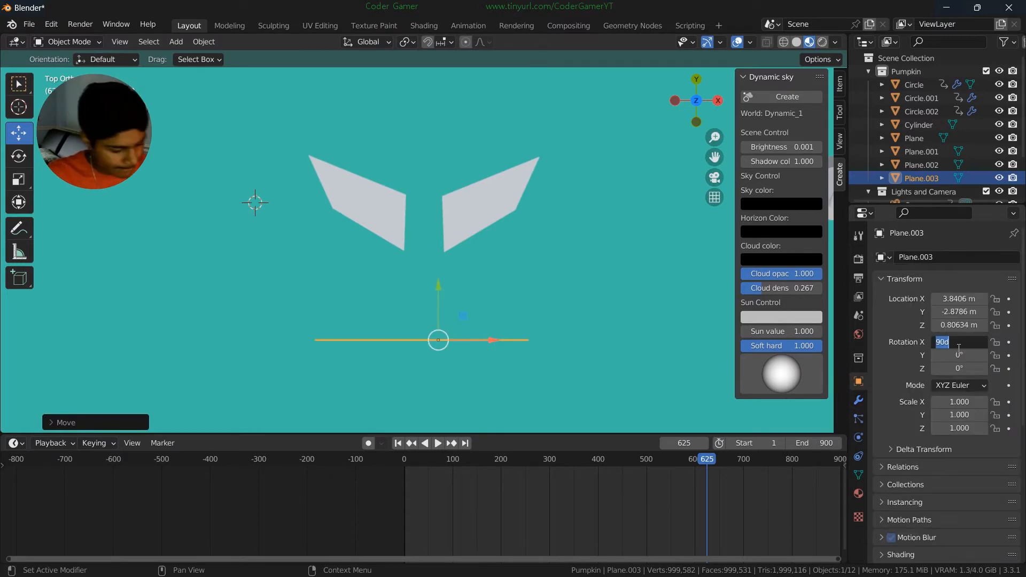
type("180")
key("Return")
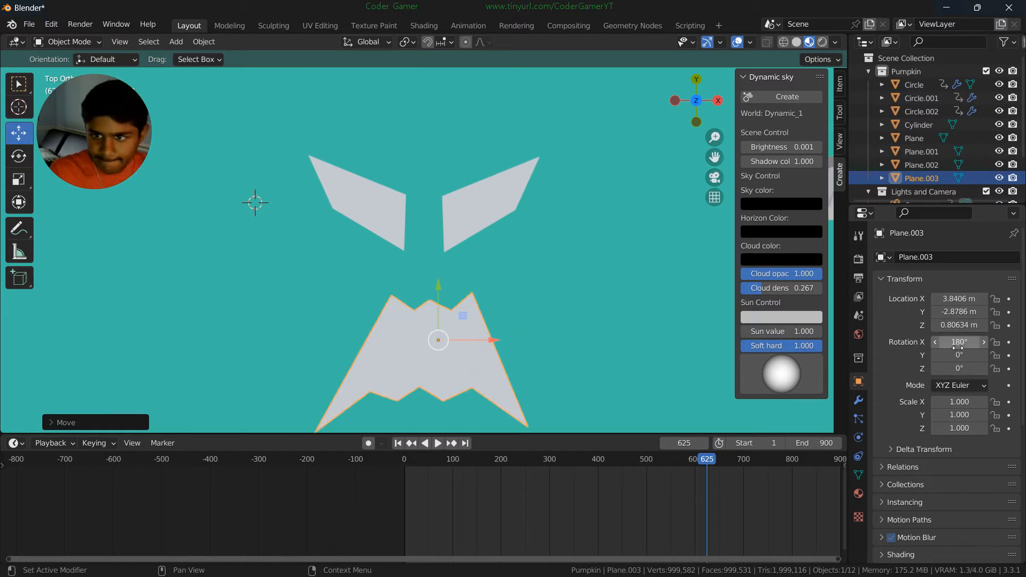
left_click_drag(438, 288, 438, 271)
left_click_drag(497, 326, 489, 326)
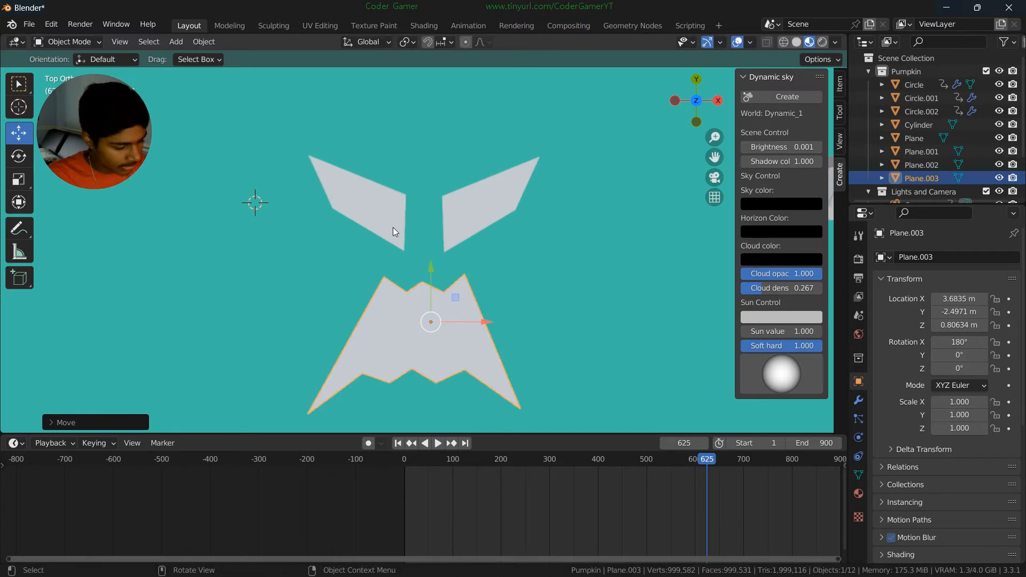
- Select both eyes together with the mouth and convert all three objects to meshes
left_click(393, 227, "shift")
left_click(458, 222, "shift")
scroll(505, 296, "down", 4)
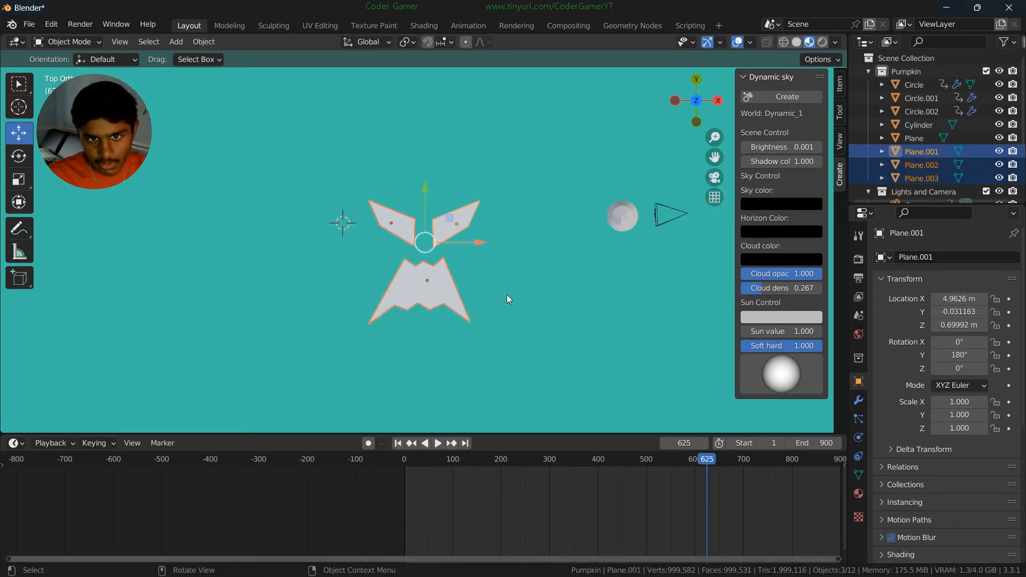
middle_click_drag(522, 299, 396, 257)
right_click(442, 245)
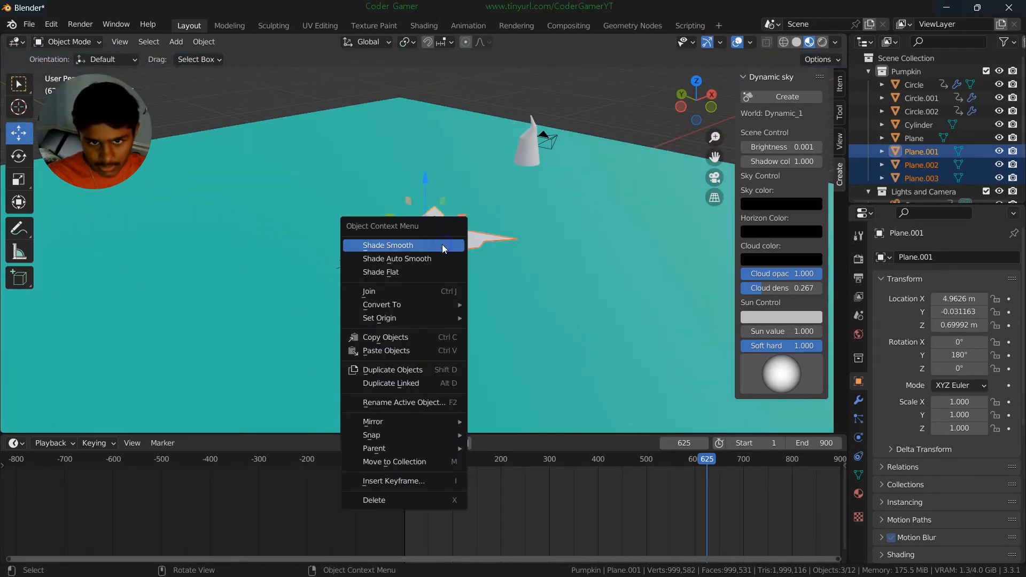
mouse_move(417, 304)
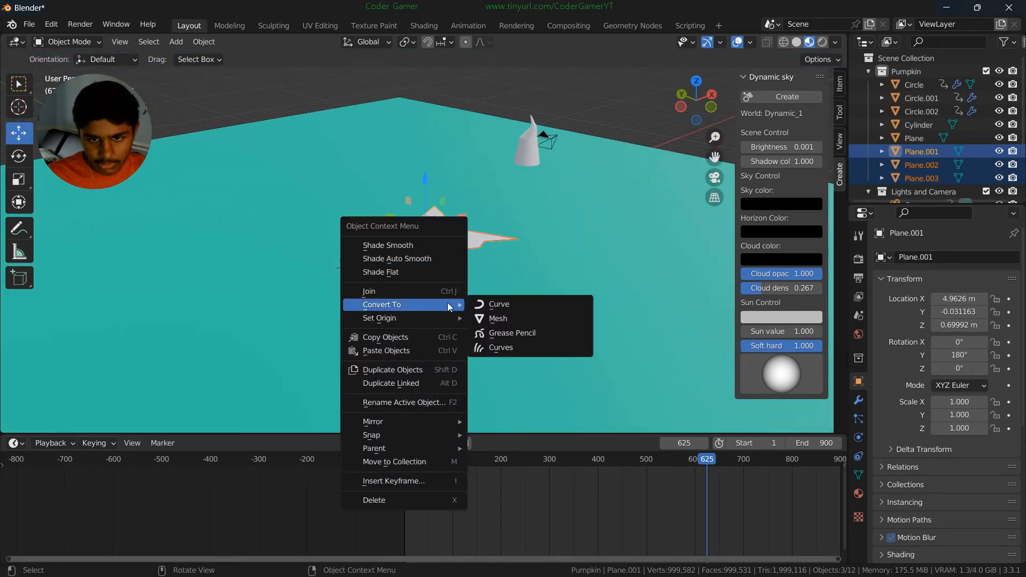
left_click(512, 317)
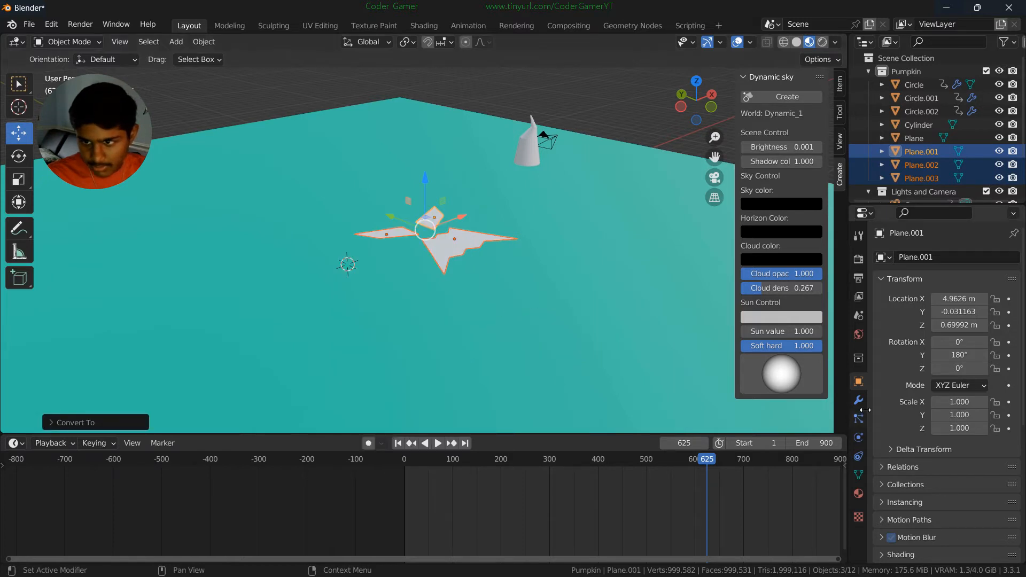
right_click(436, 258)
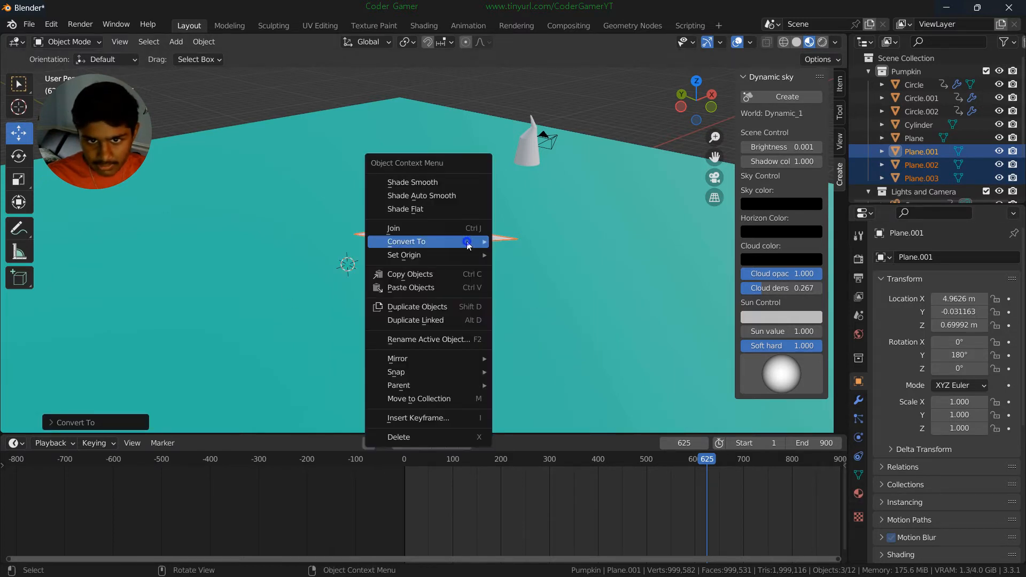
mouse_move(470, 239)
left_click(510, 254)
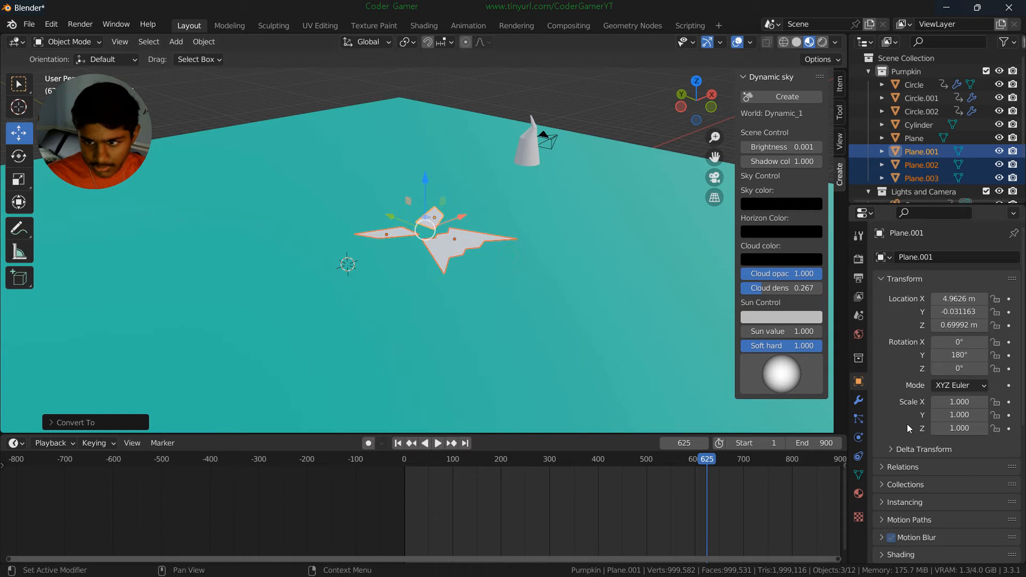
left_click(858, 474)
scroll(928, 456, "down", 2)
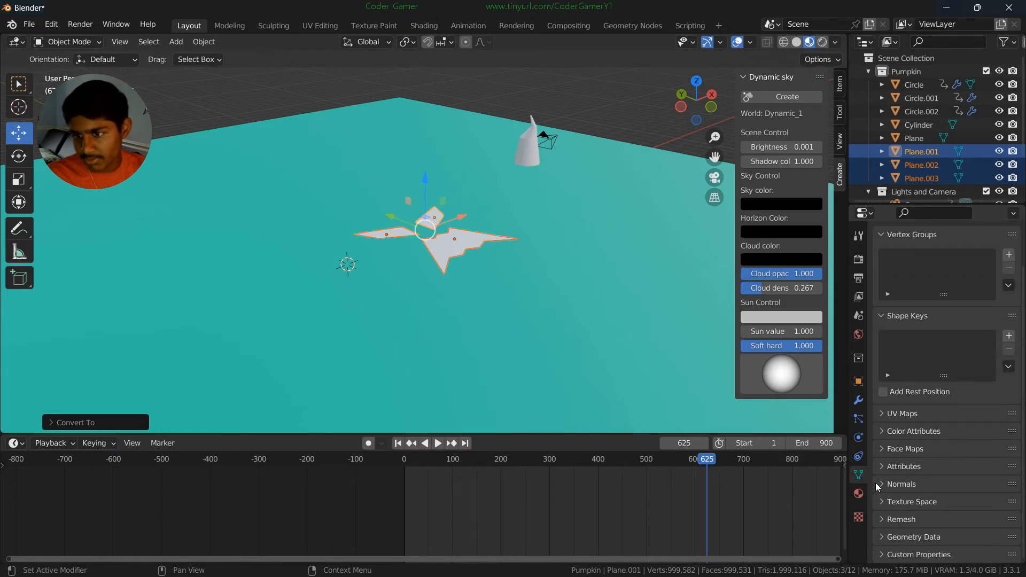
left_click(859, 456)
left_click(859, 437)
left_click(859, 419)
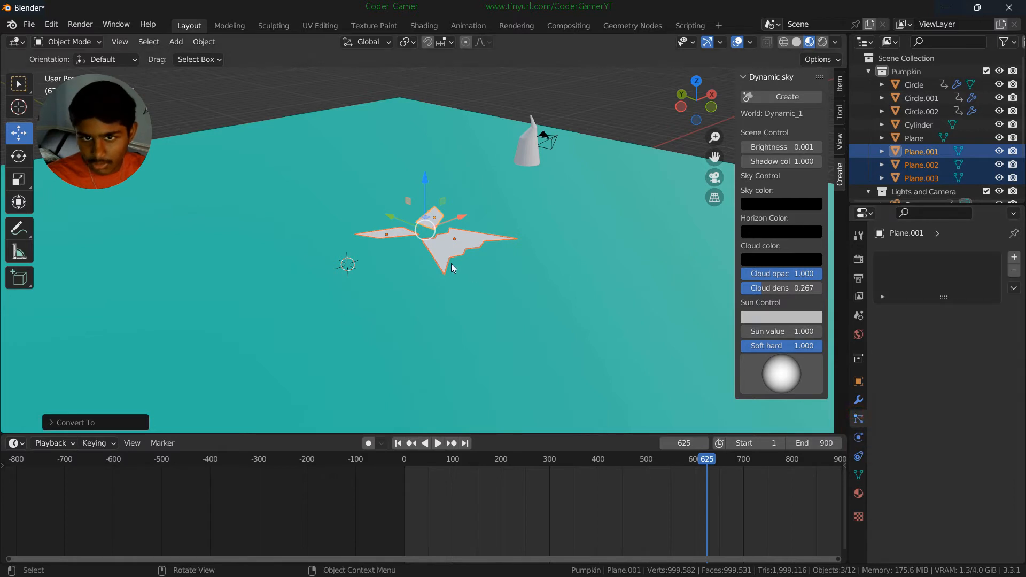
- Join the two eyes and the mouth into a single object
left_click(68, 42)
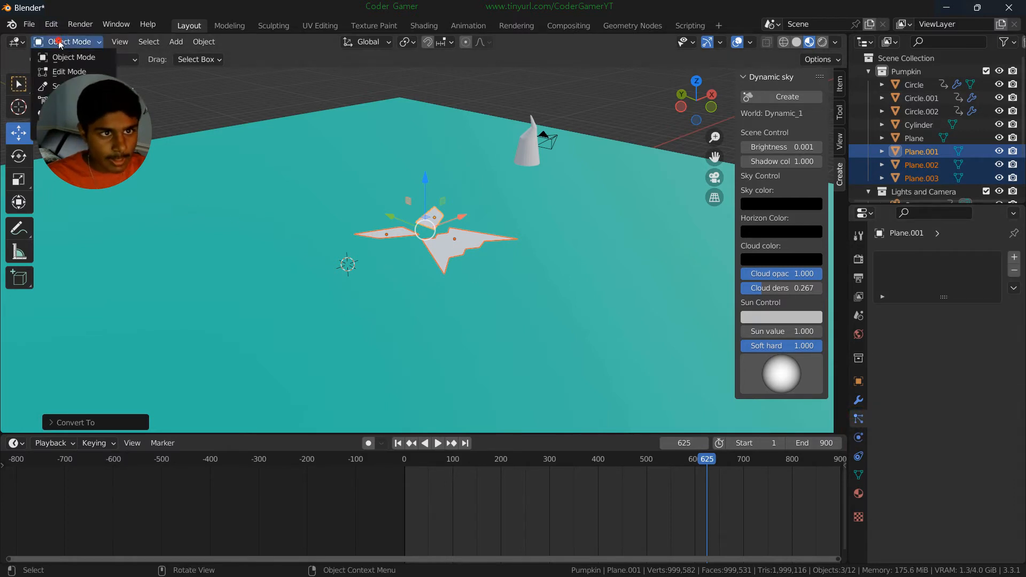
left_click(59, 72)
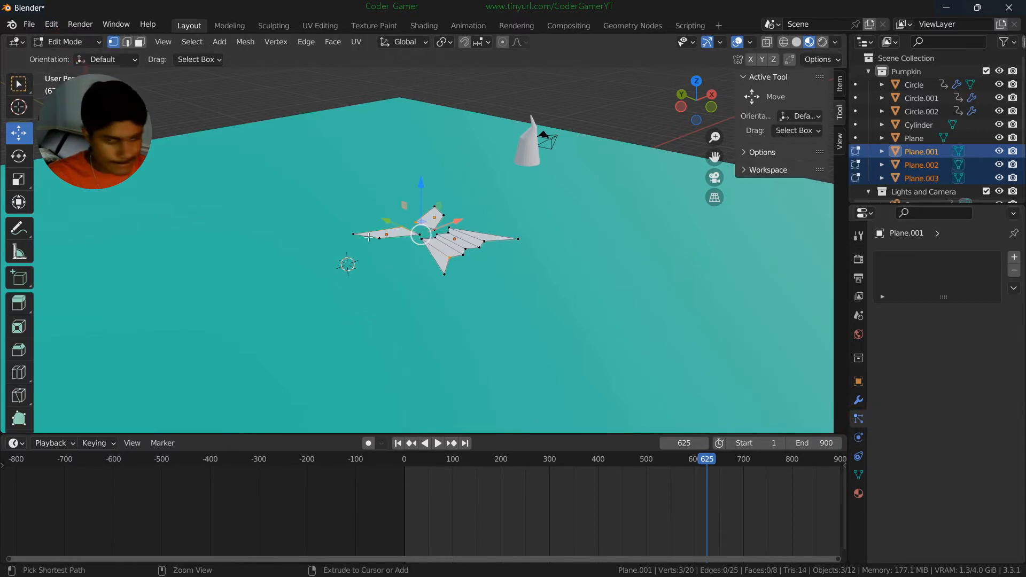
key("Tab")
key("ctrl+j")
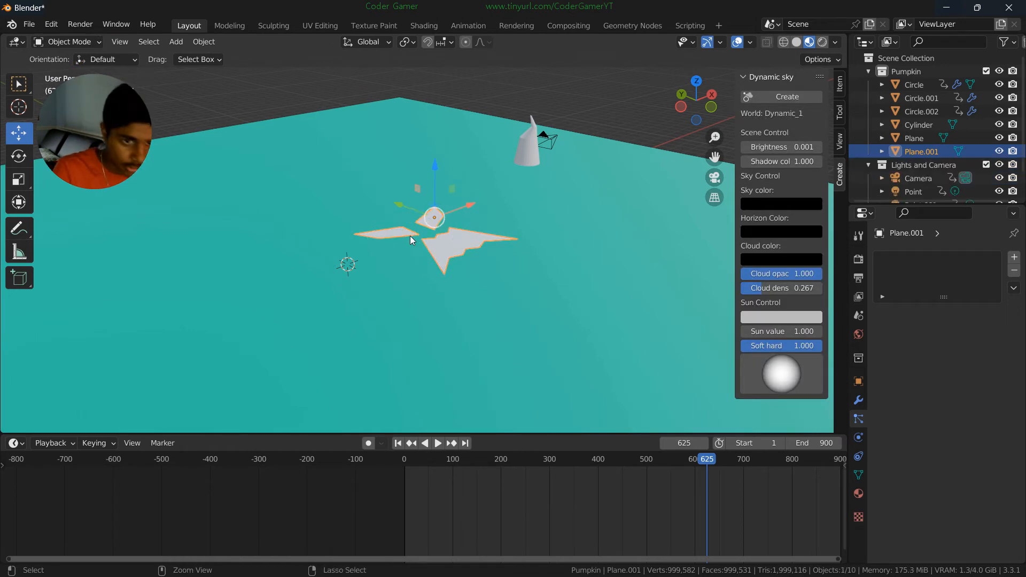
- Extrude all faces of the joined eyes and mouth upward by about 1.64 m, and return to Object Mode
left_click(65, 42)
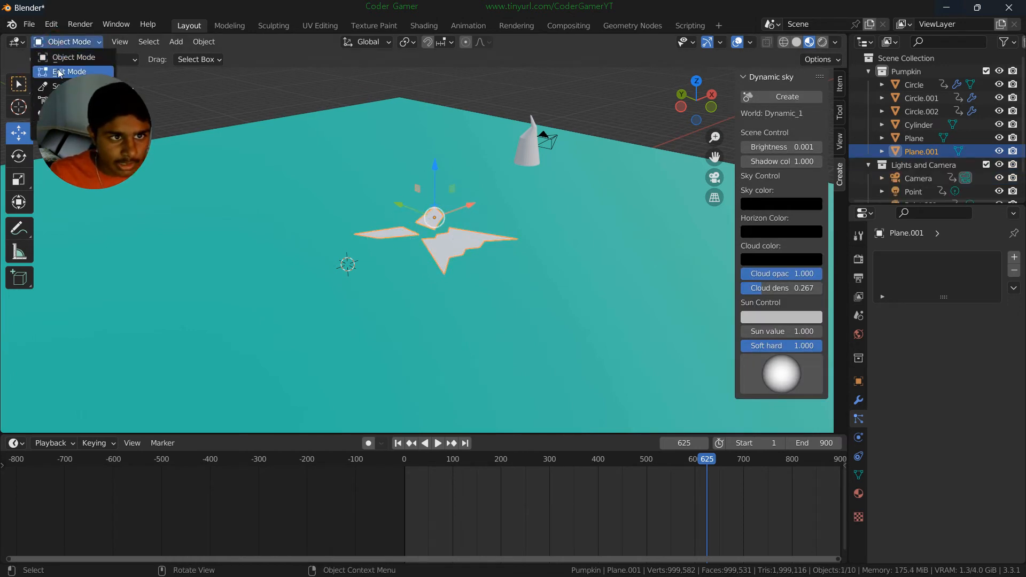
left_click(68, 72)
left_click(140, 42)
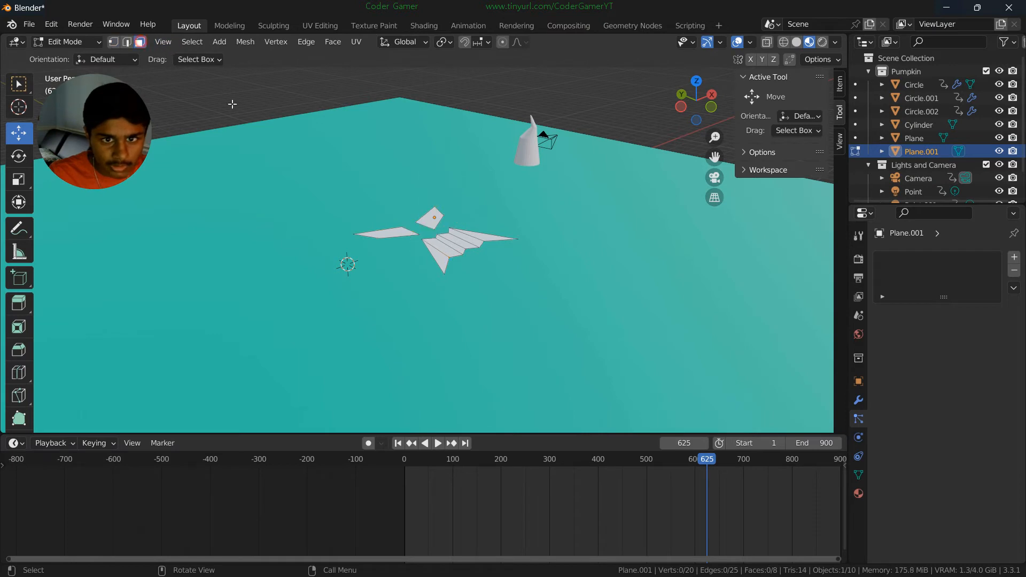
left_click(392, 234)
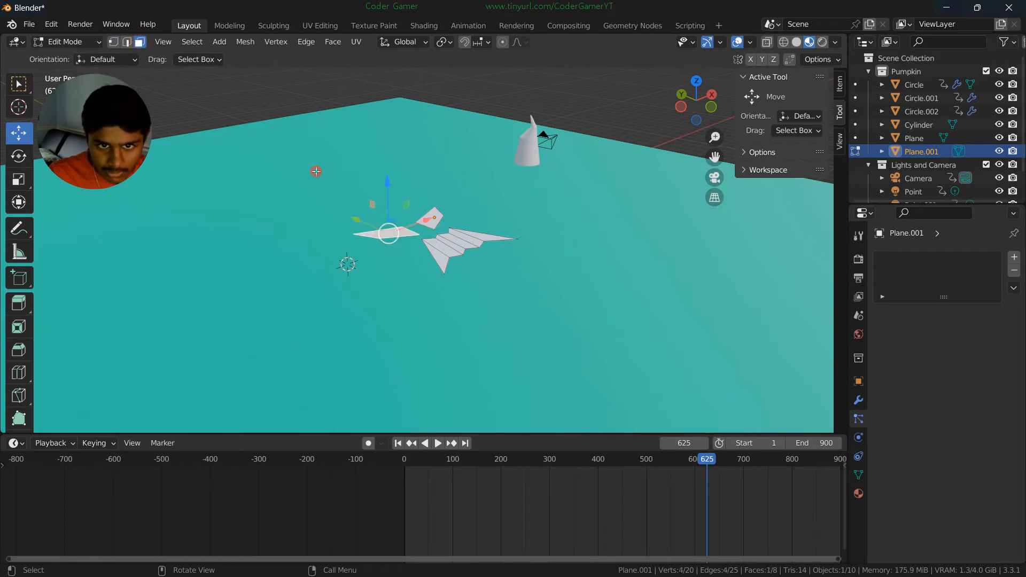
left_click_drag(315, 171, 518, 325)
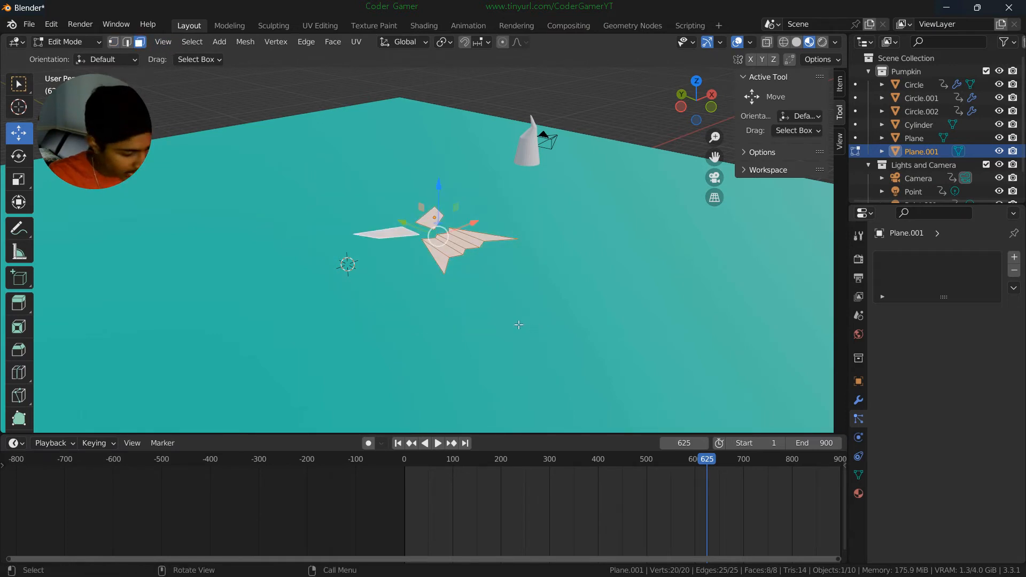
key("e")
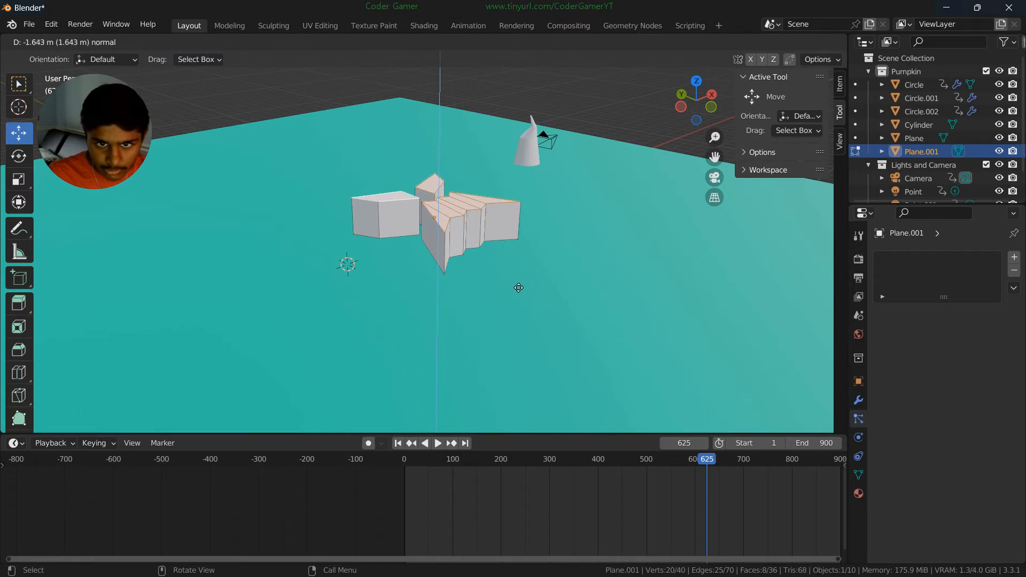
left_click(518, 288)
left_click(75, 41)
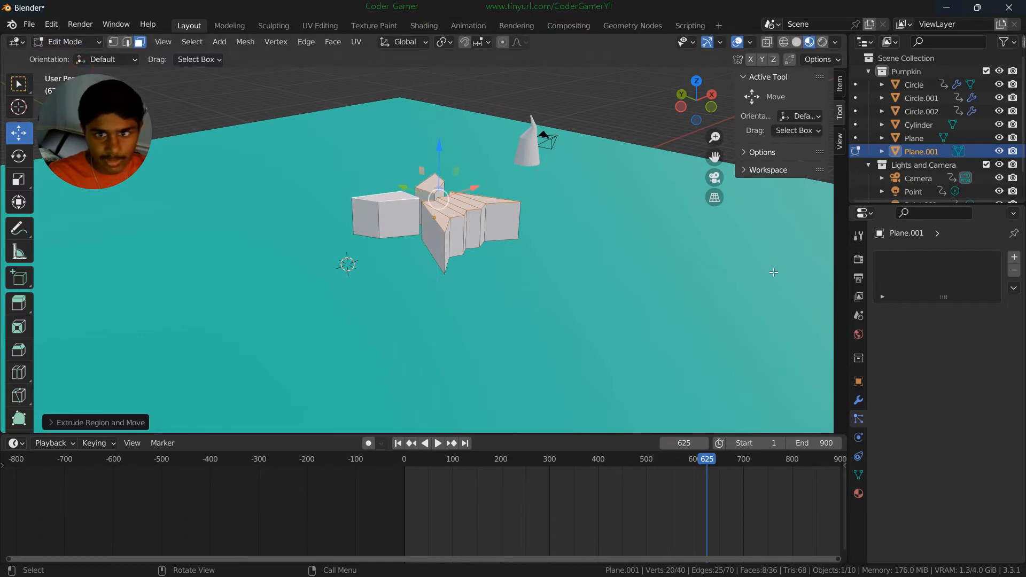
left_click(75, 43)
left_click(81, 58)
- Rotate the extruded face about the X axis so the eyes and mouth stand upright
left_click(19, 156)
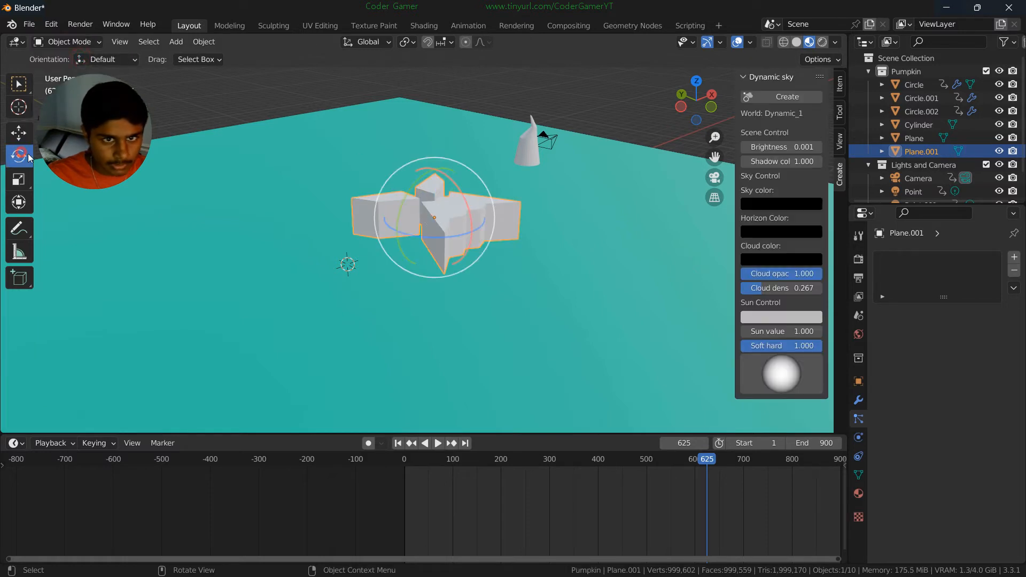
left_click_drag(451, 186, 475, 305)
key("ctrl+z")
left_click_drag(460, 189, 466, 258)
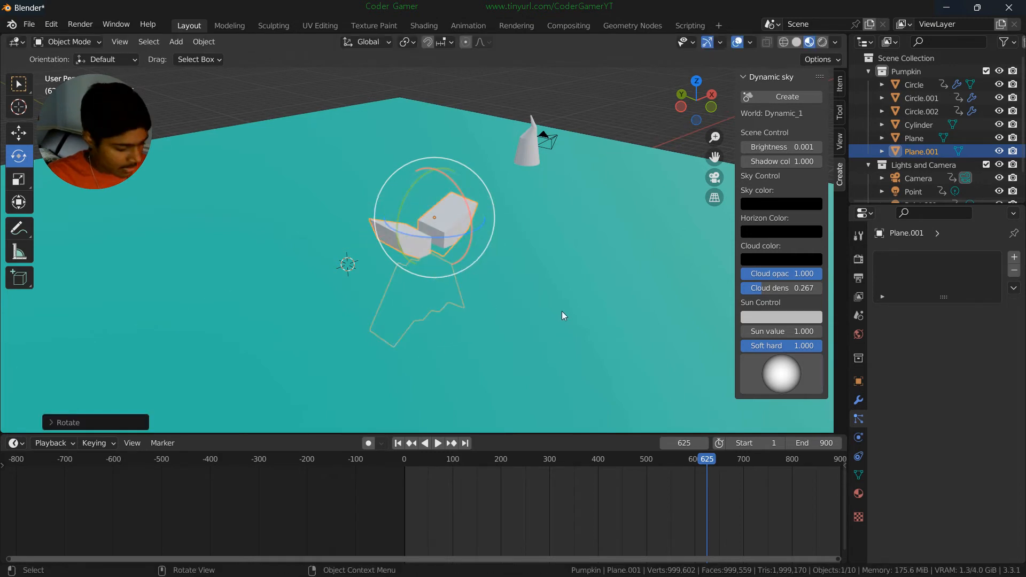
- Scale the upright face down to a fraction of its size and move it along X past the tall cone
middle_click_drag(563, 311, 508, 276)
key("s")
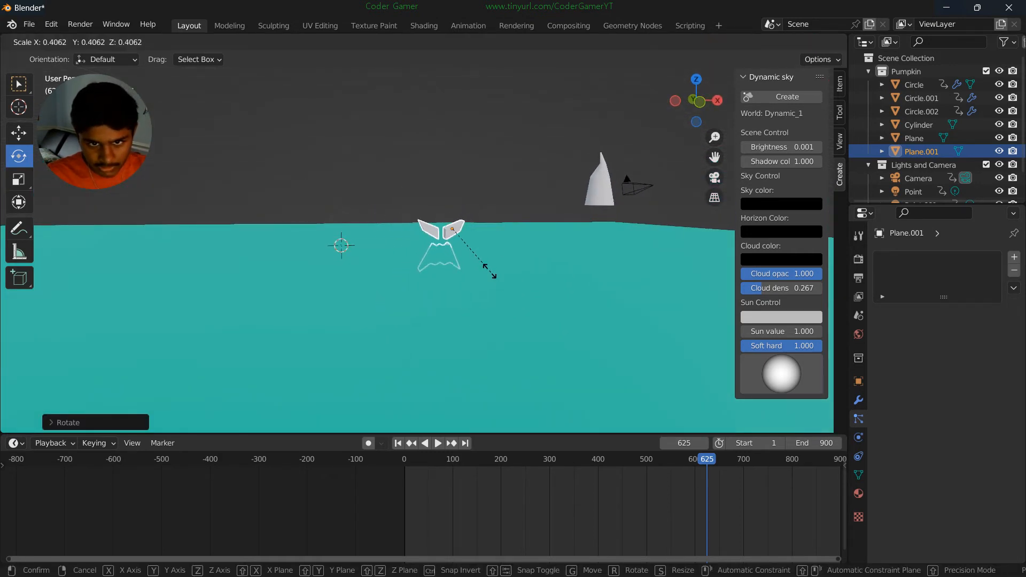
left_click(471, 255)
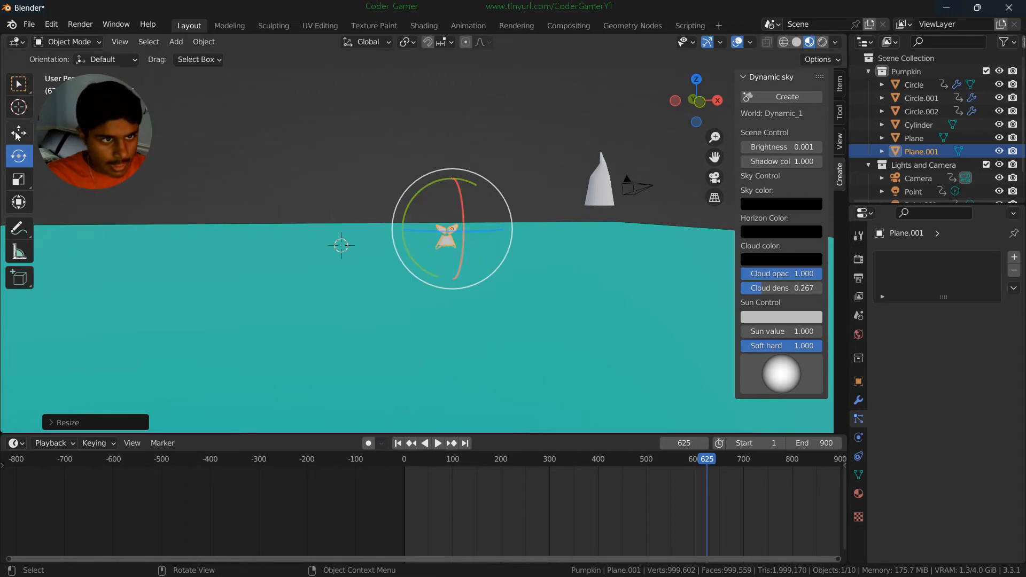
left_click(18, 134)
left_click_drag(512, 231, 679, 277)
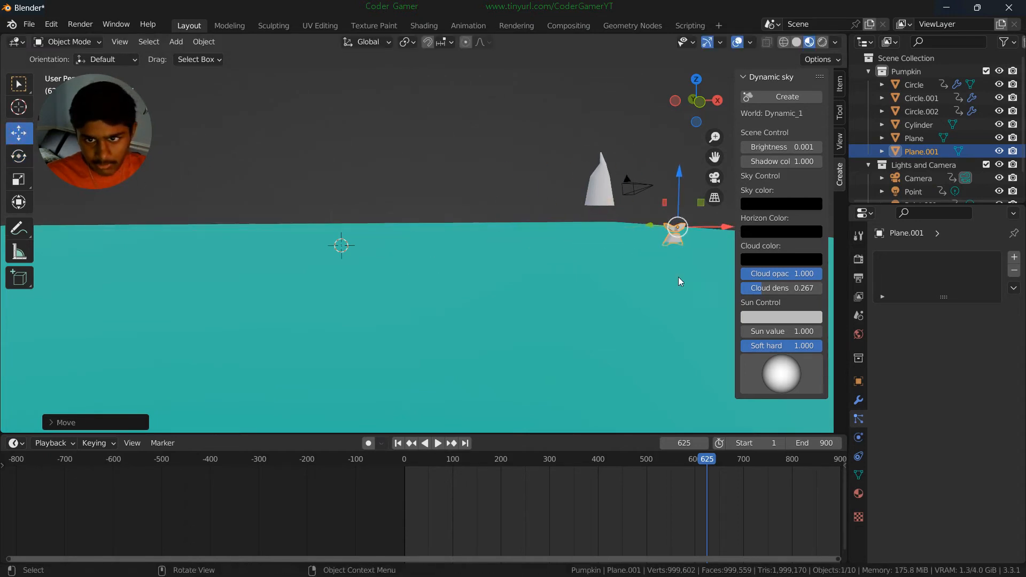
- Rotate the small face about the vertical Z axis so its front looks along X
middle_click_drag(678, 276, 499, 279)
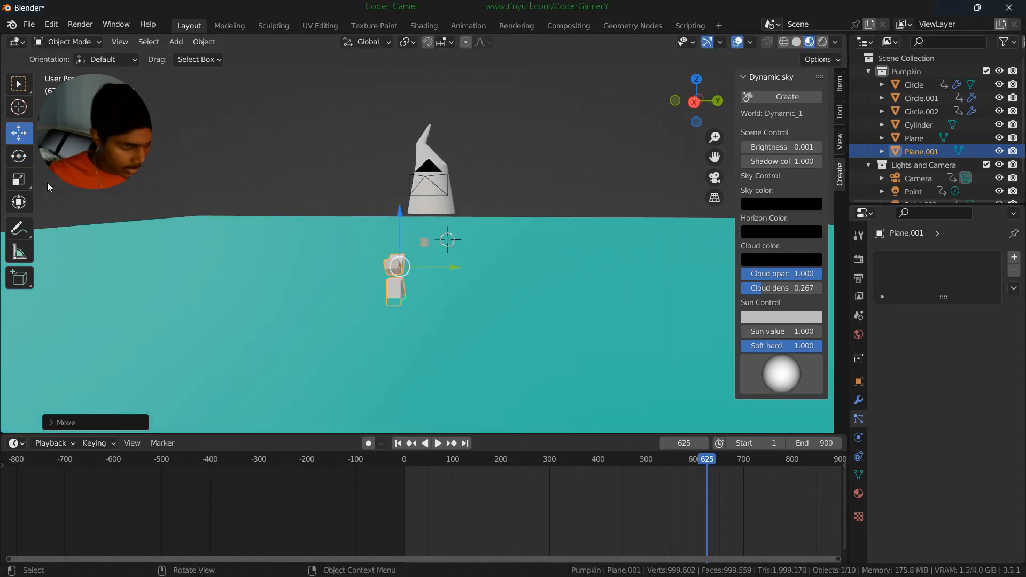
left_click(18, 160)
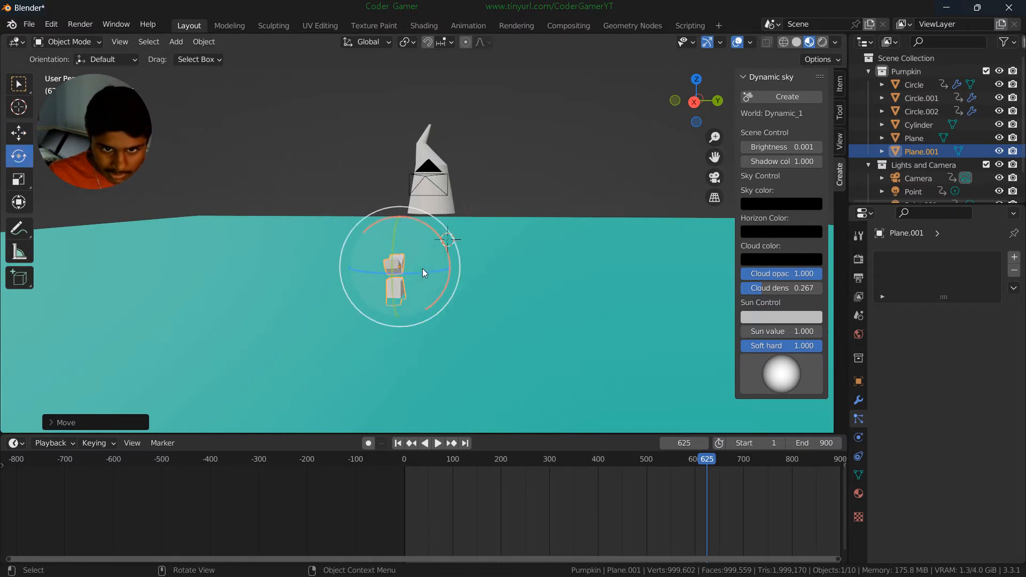
left_click_drag(422, 269, 496, 201)
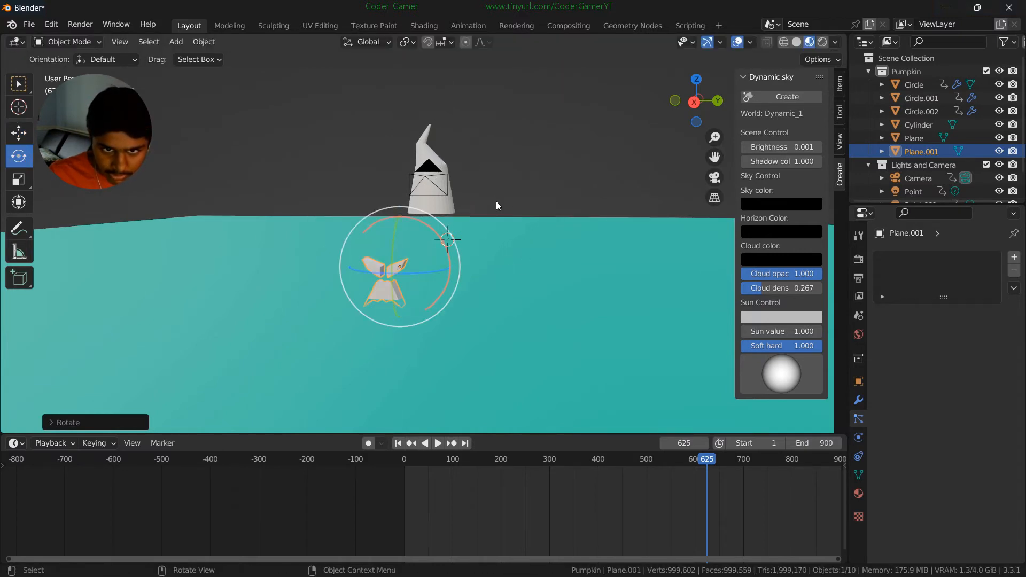
- Move the small face up to the height of the tall cone, placing it beside the cone's front
middle_click_drag(537, 251, 431, 247)
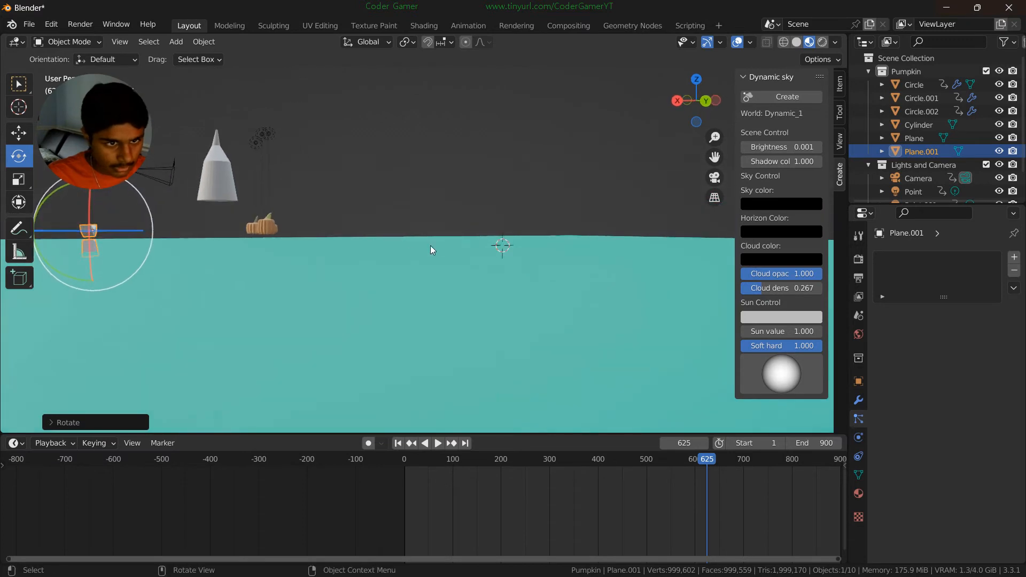
key("g")
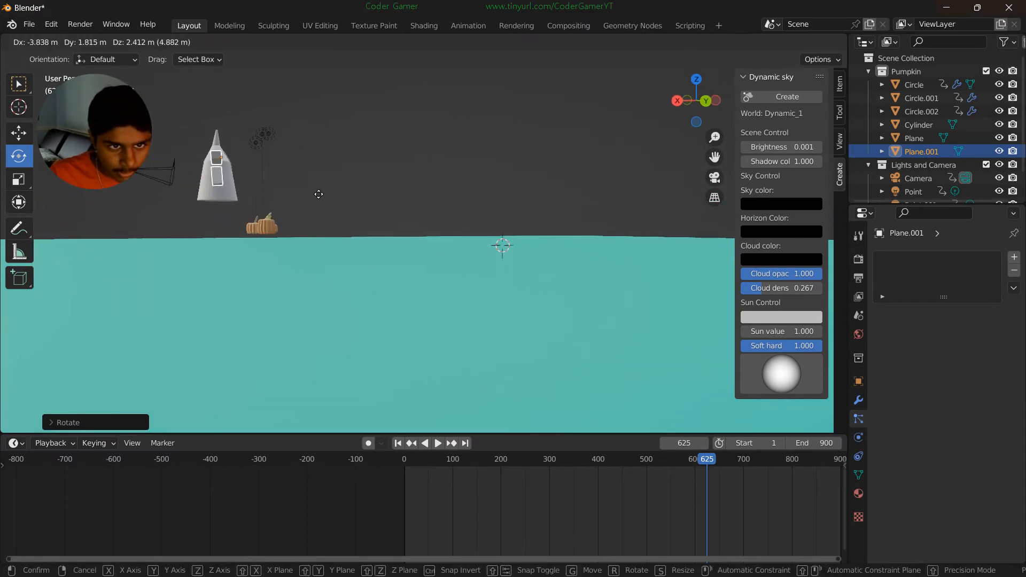
left_click(304, 197)
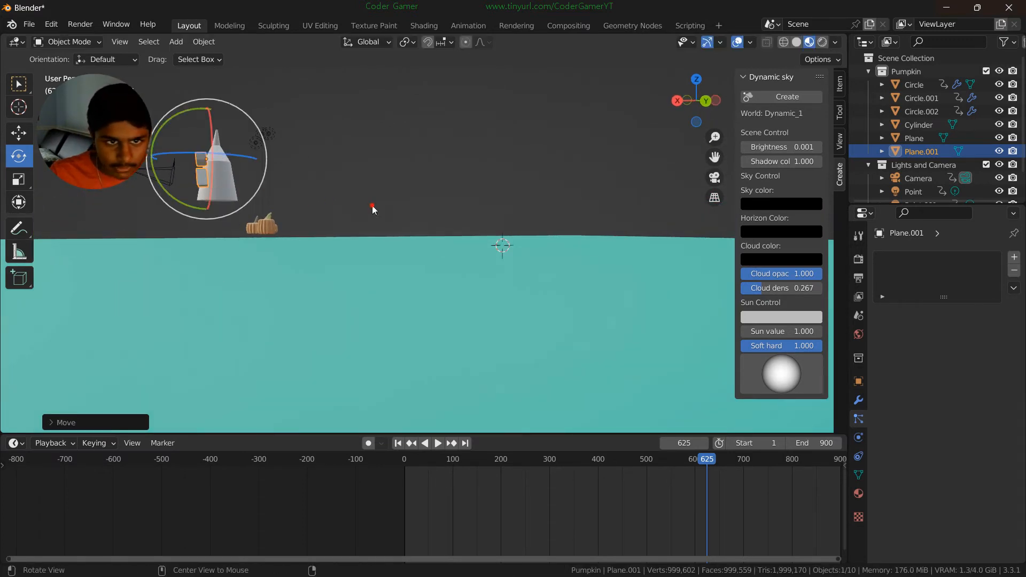
- Scale the eyes-and-mouth face down uniformly so that it is narrower than the tall cone
left_click_drag(371, 207, 483, 227, "alt")
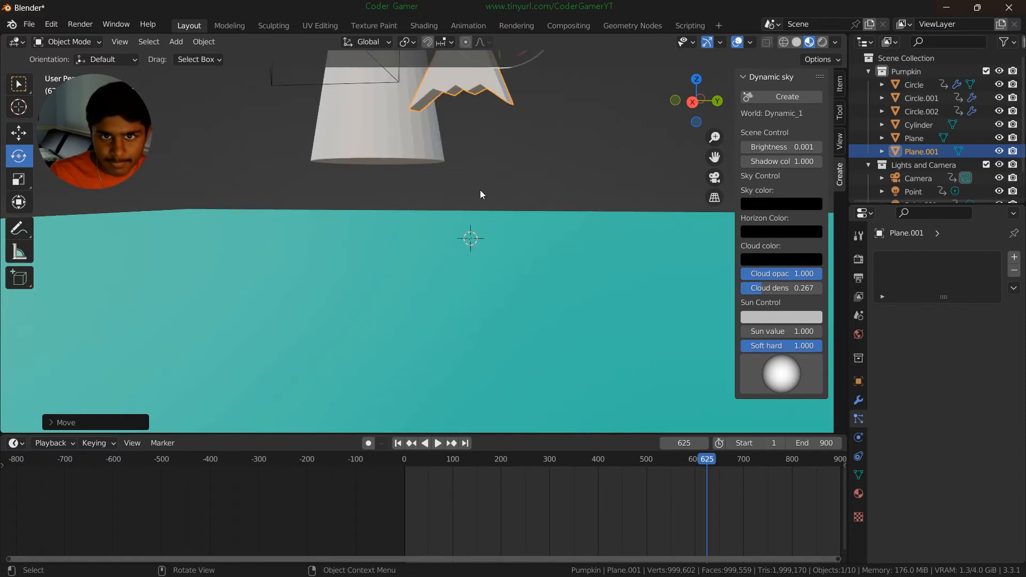
left_click_drag(480, 191, 519, 209, "alt")
key("s")
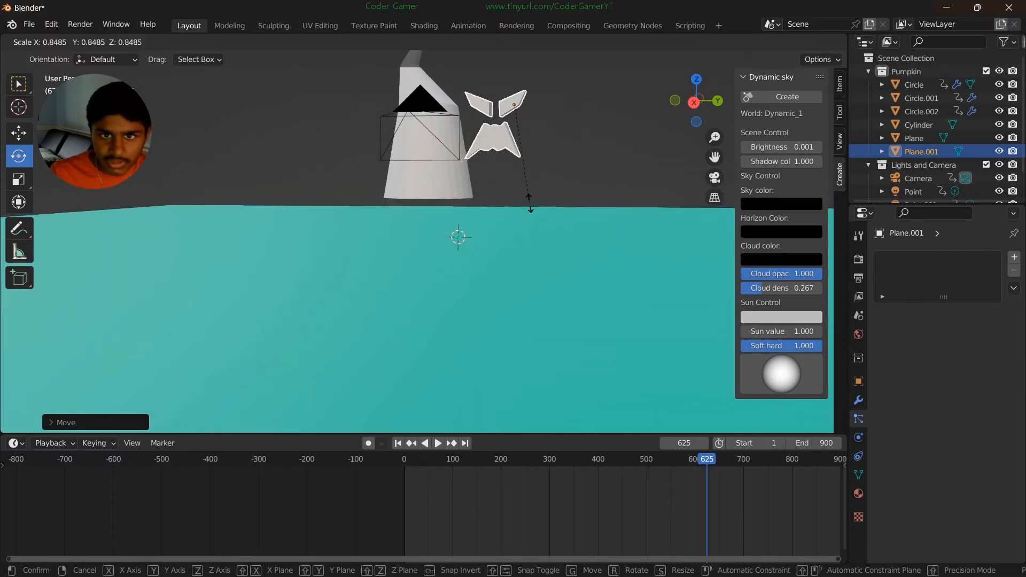
left_click(34, 107)
- Through the camera view, move the face onto the front of the tall cone inside the camera frame
left_click(19, 132)
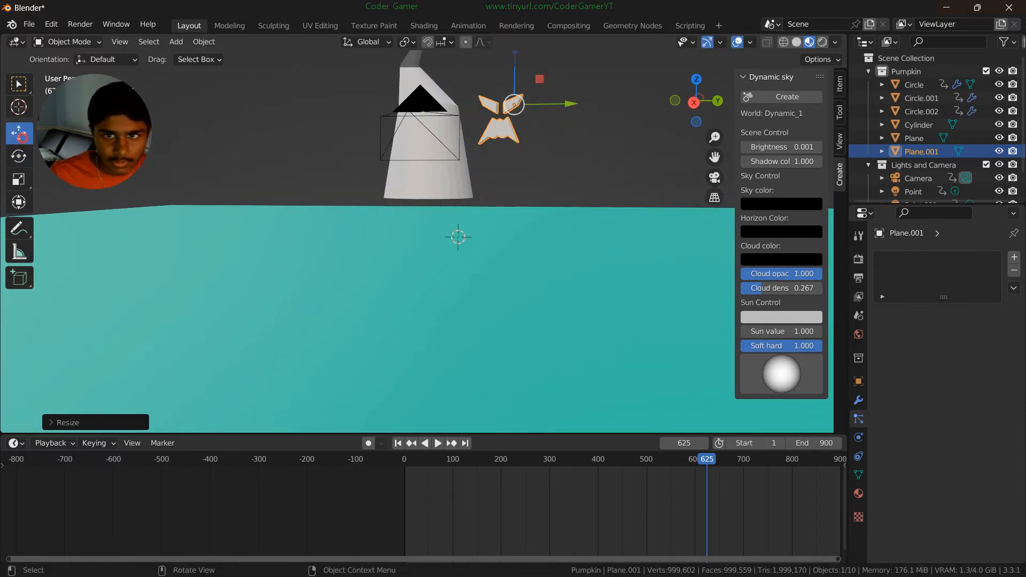
left_click(715, 178)
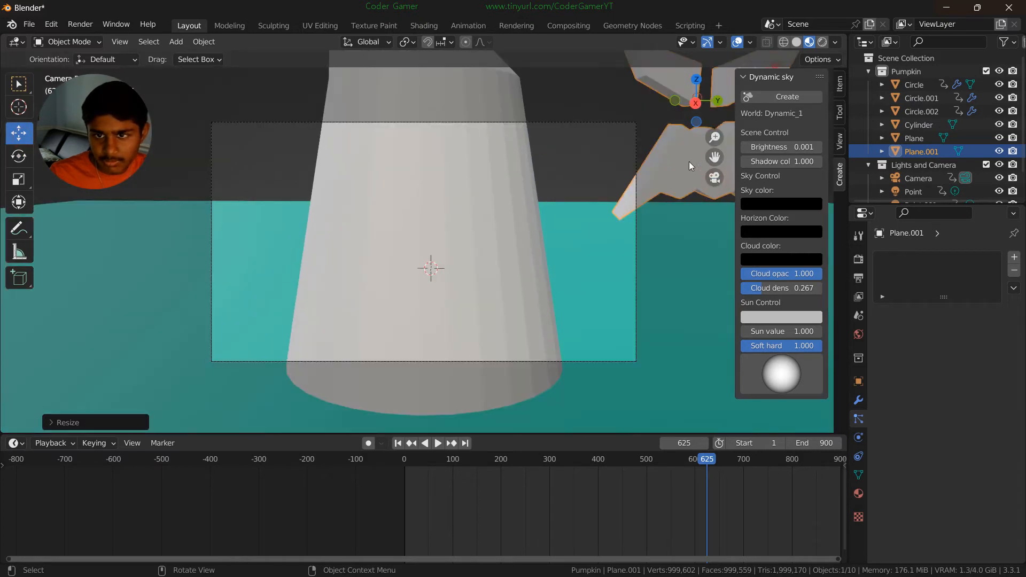
scroll(679, 165, "down", 3)
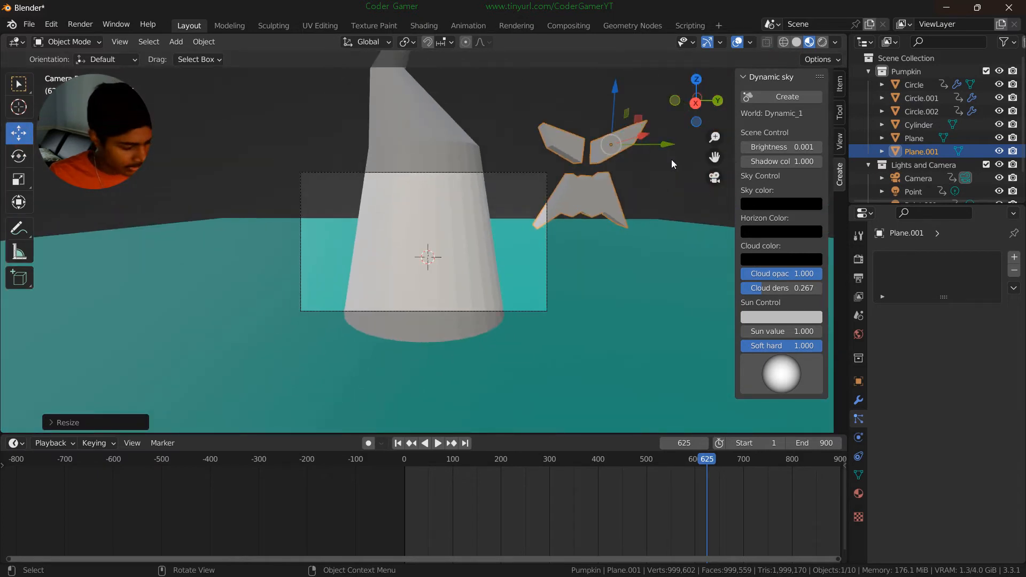
key("g")
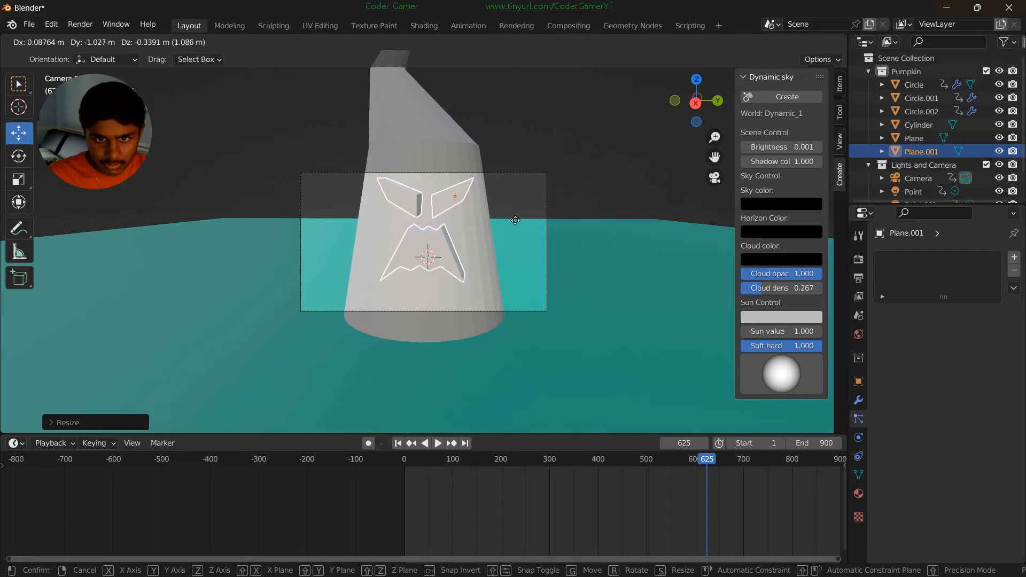
left_click(511, 223)
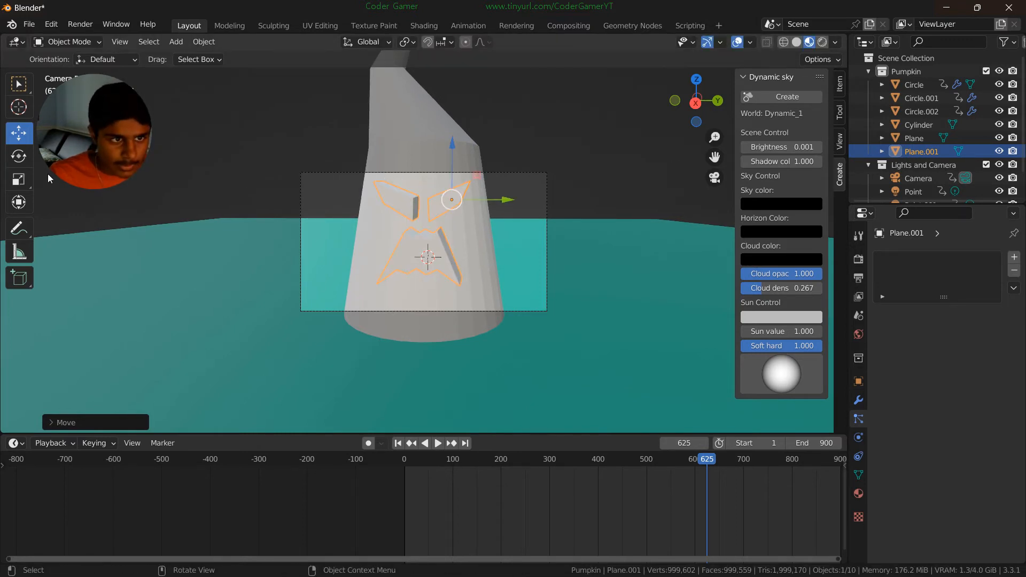
- Rotate the face slightly about the vertical Z axis to line it up with the cone's front
left_click(19, 156)
left_click_drag(466, 200, 552, 216)
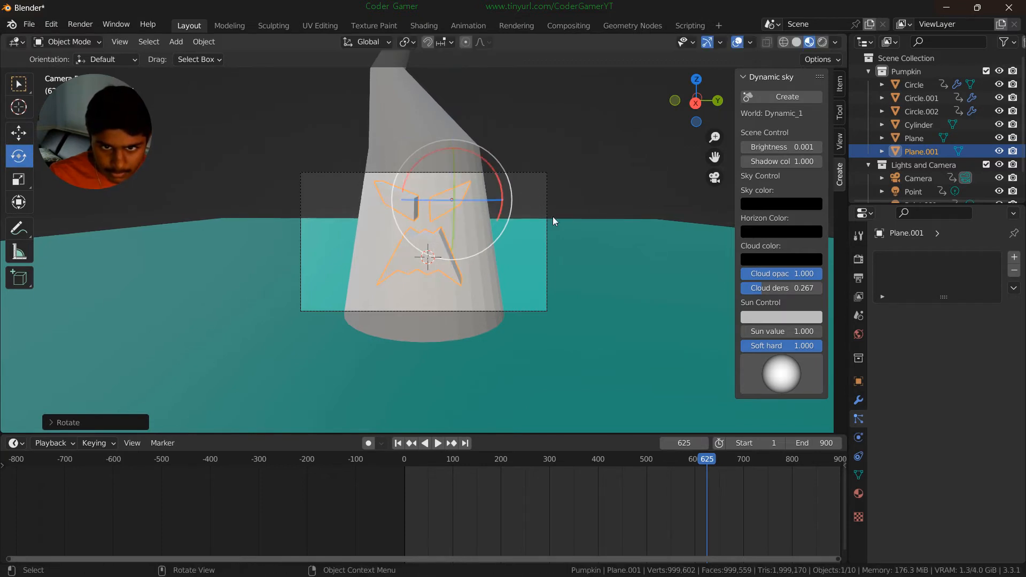
left_click_drag(485, 200, 541, 169)
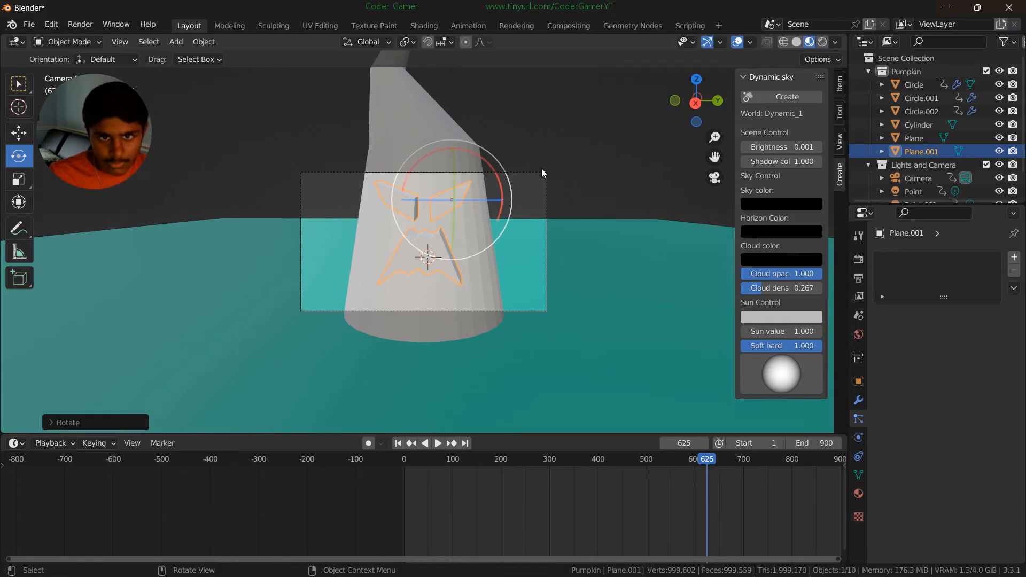
- Select the tall cone together with the face, nudge both slightly, and check their placement through the camera
left_click(715, 179)
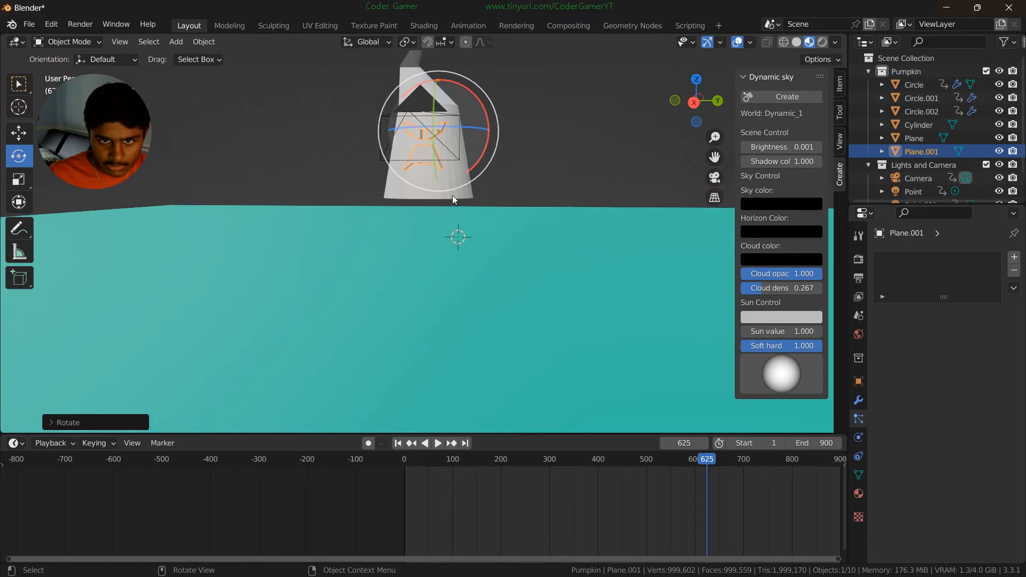
left_click(396, 191, "shift")
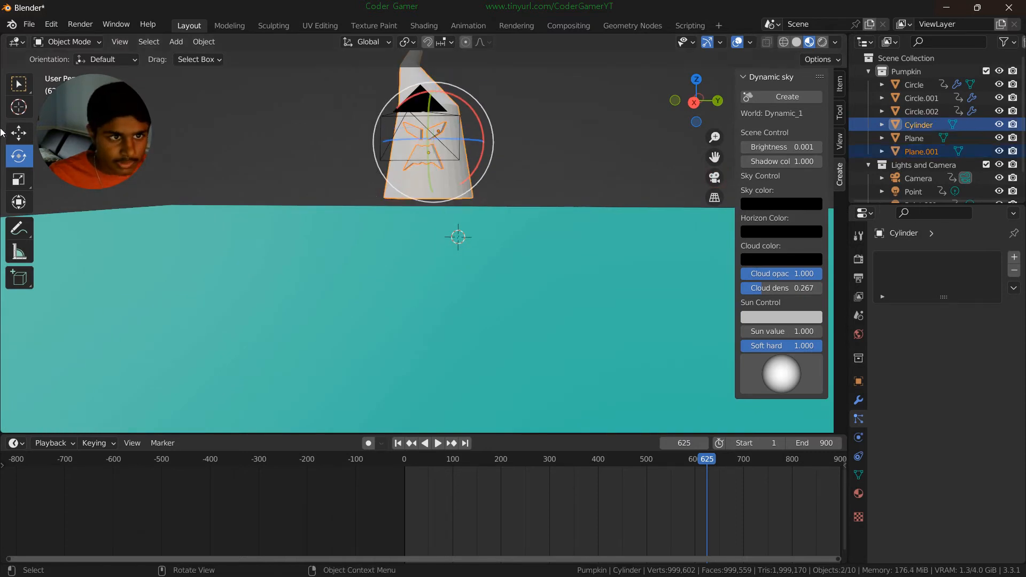
middle_click_drag(471, 233, 467, 337)
left_click_drag(467, 338, 478, 319)
left_click(19, 133)
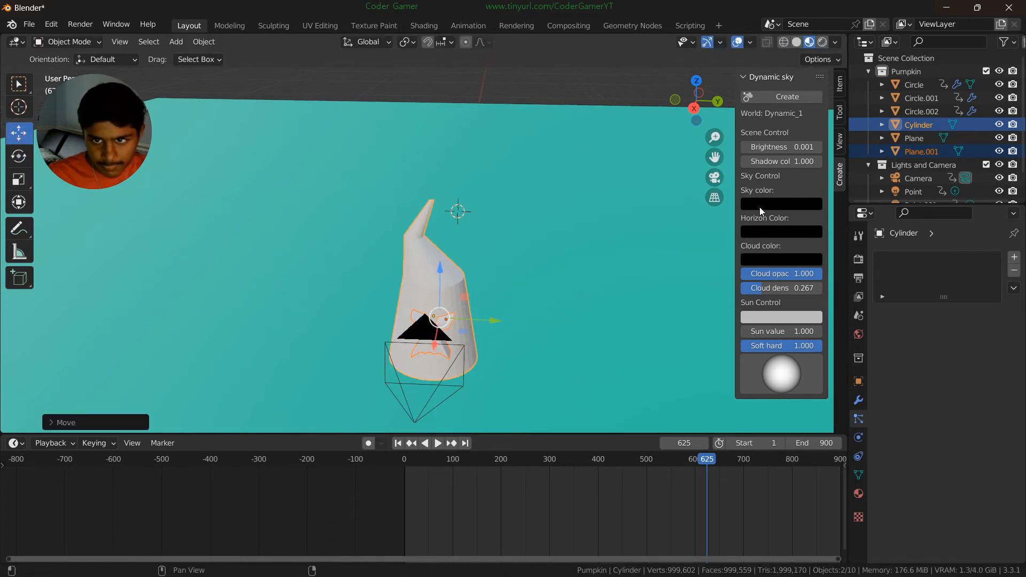
left_click(714, 178)
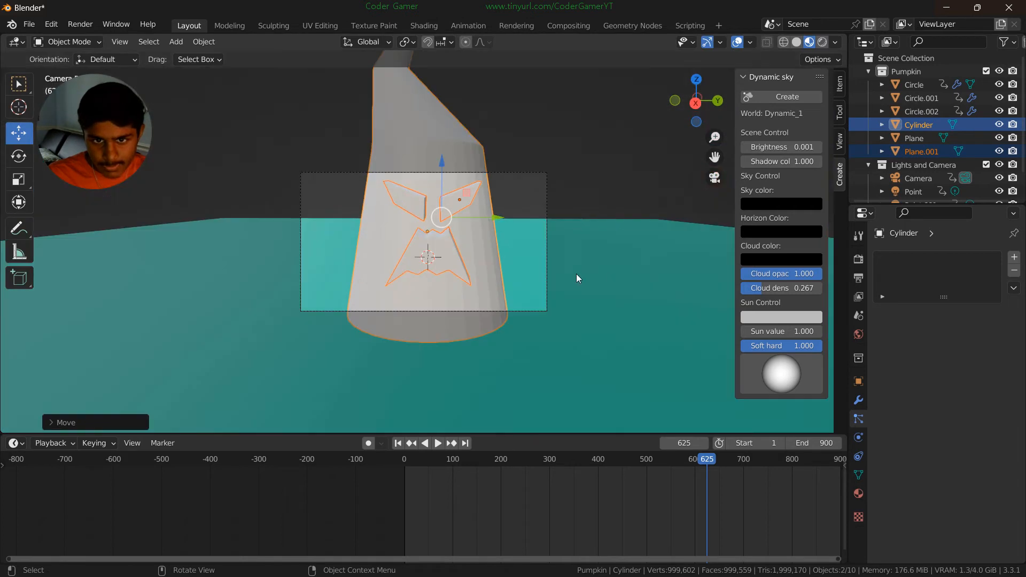
- Select only the face and shift it slightly along Y to center it on the cone
left_click(602, 180)
left_click(436, 261)
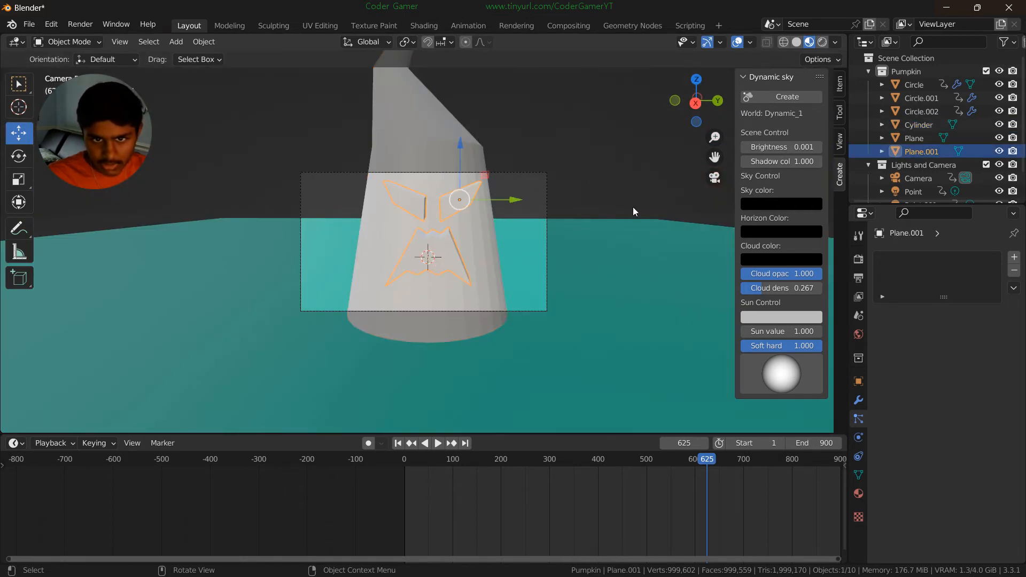
left_click_drag(511, 201, 506, 206)
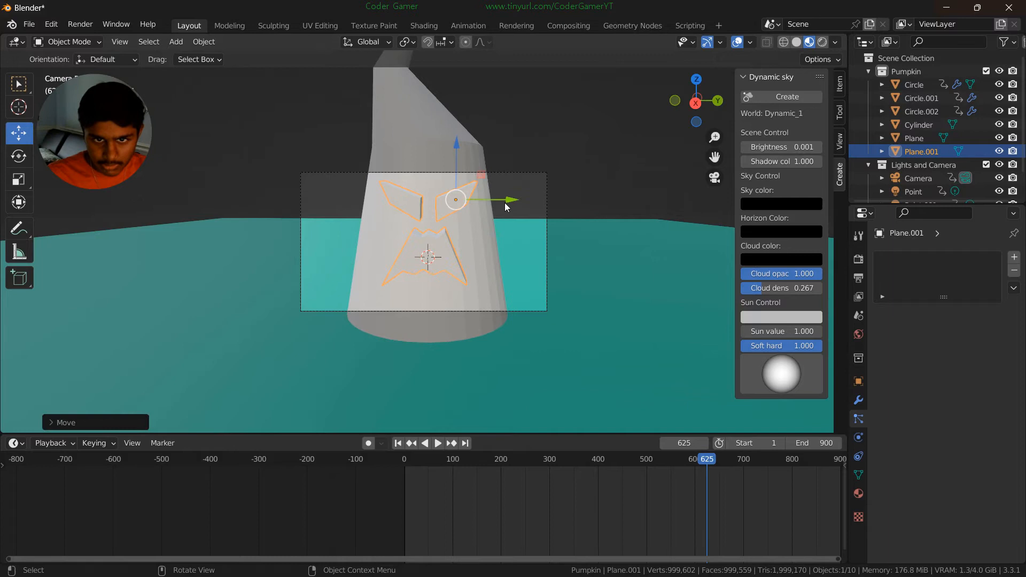
- Add a Boolean modifier to the tall cone with Difference, Plane.001 as the cutting object, and the Fast solver
left_click(480, 254)
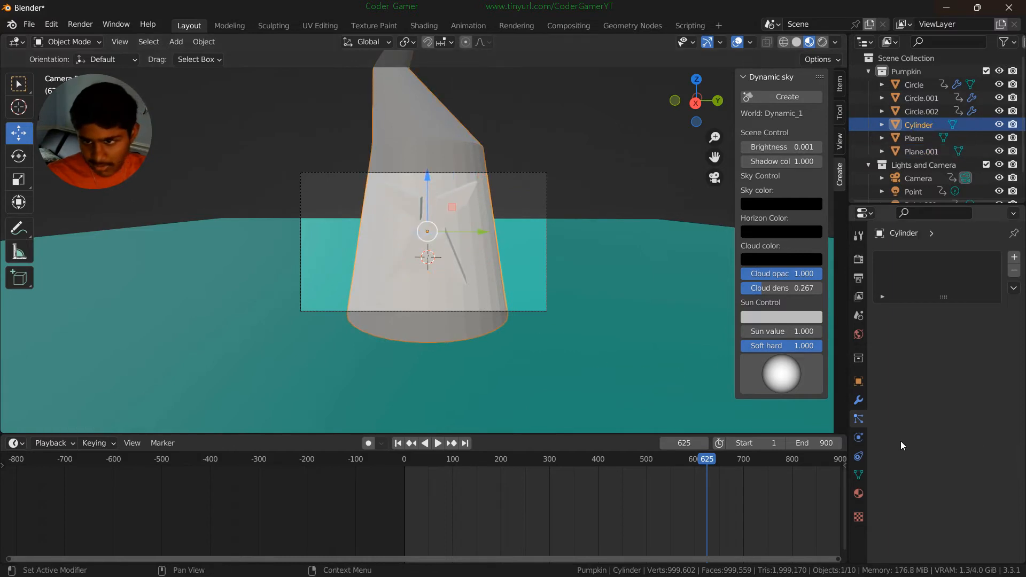
left_click(859, 400)
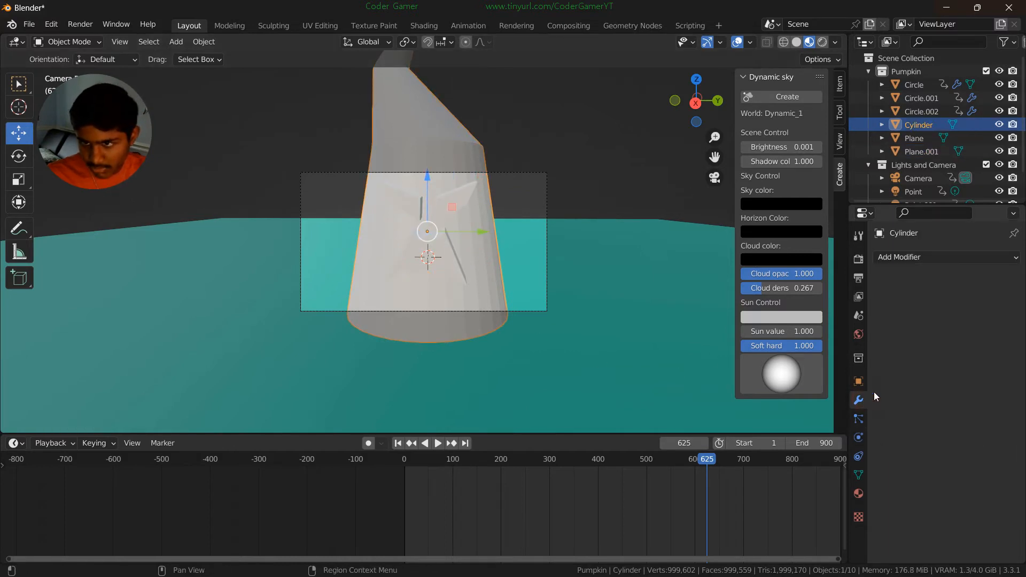
left_click(905, 259)
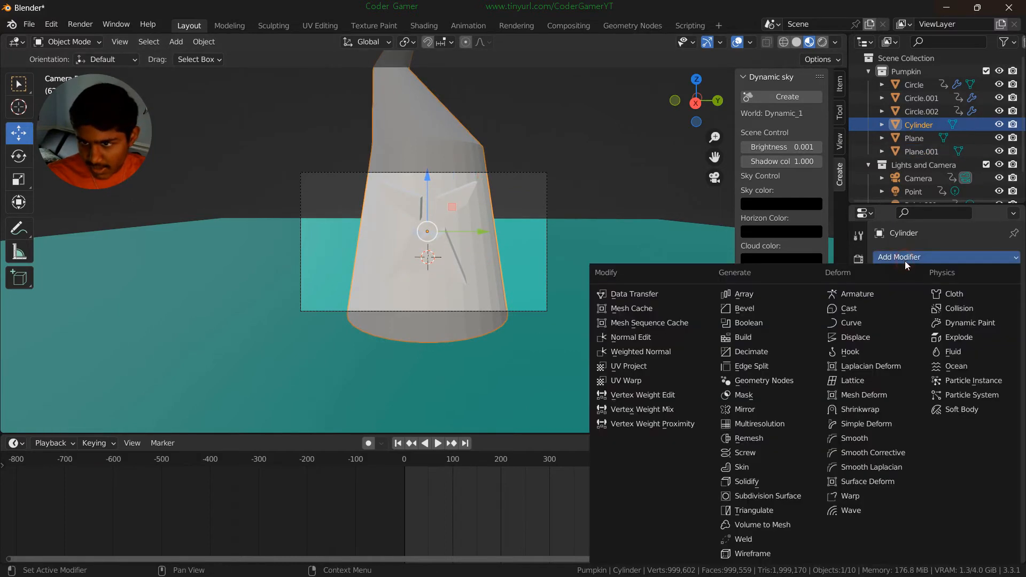
left_click(749, 323)
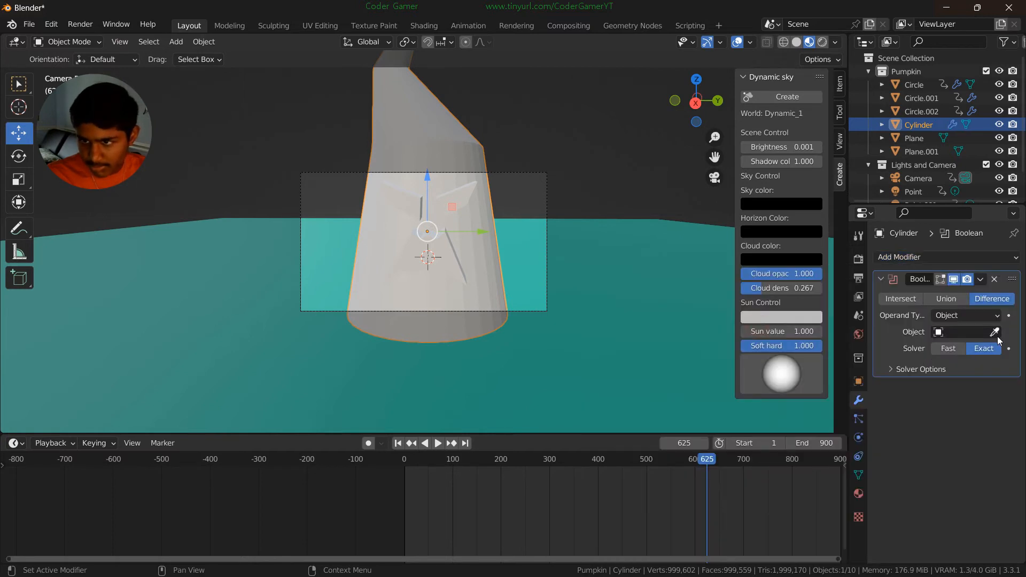
left_click(450, 255)
left_click(939, 352)
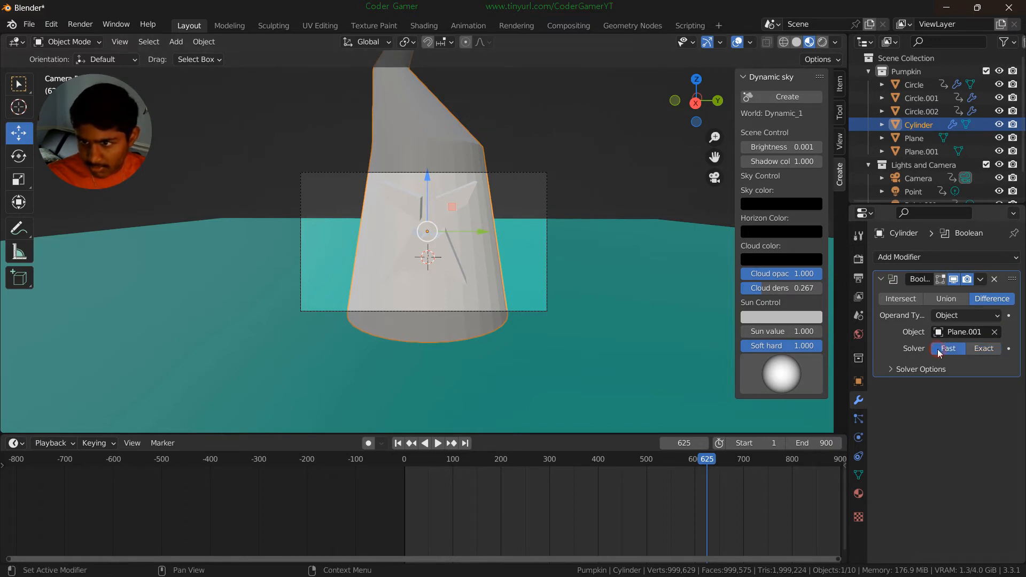
- Hide the face object Plane.001 and examine the depth of the eye and mouth cuts in the cone
left_click(999, 151)
scroll(591, 238, "up", 6)
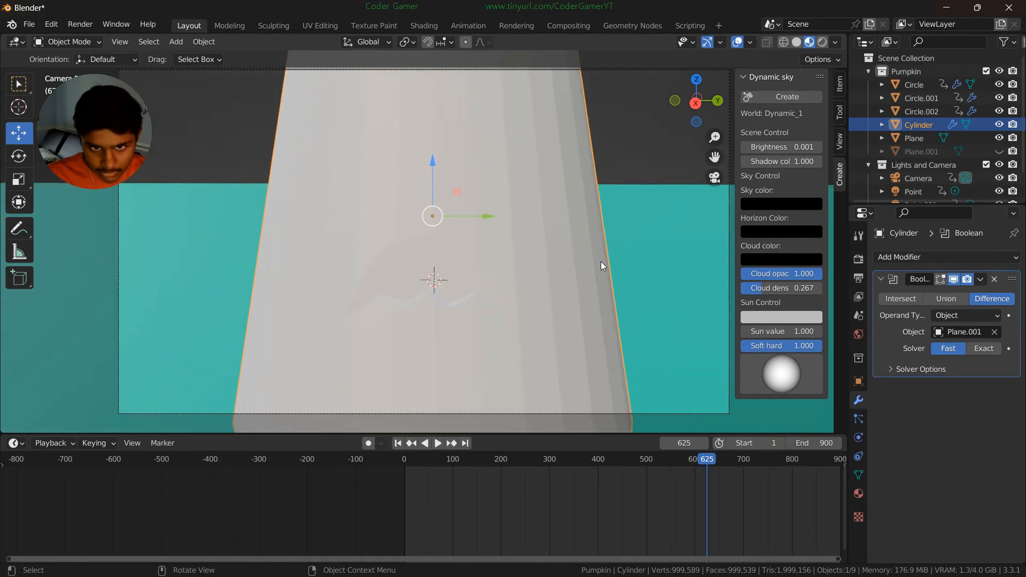
scroll(601, 264, "down", 5)
middle_click_drag(605, 278, 619, 274)
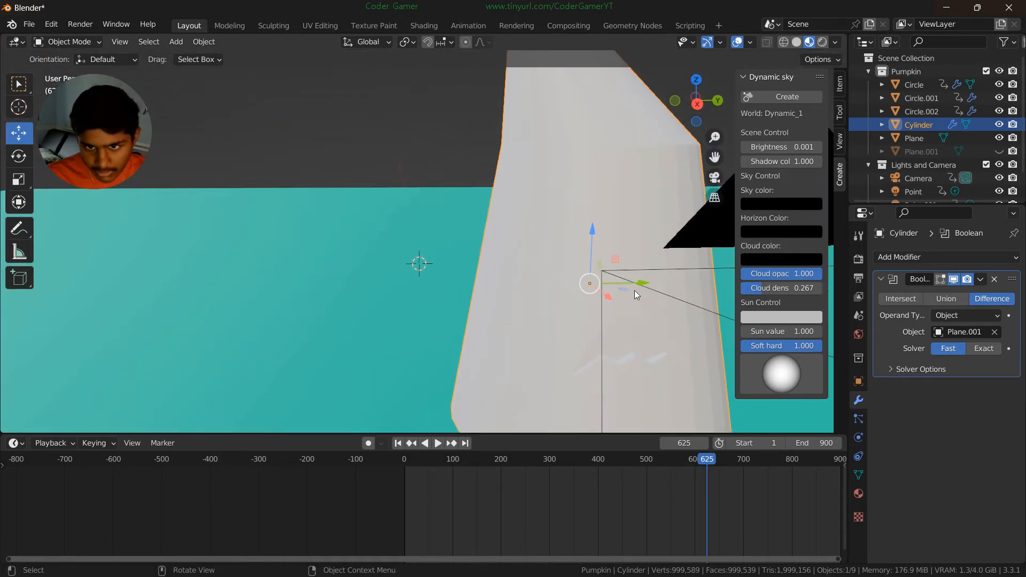
left_click_drag(714, 157, 587, 90)
scroll(620, 300, "up", 1)
scroll(621, 300, "down", 1)
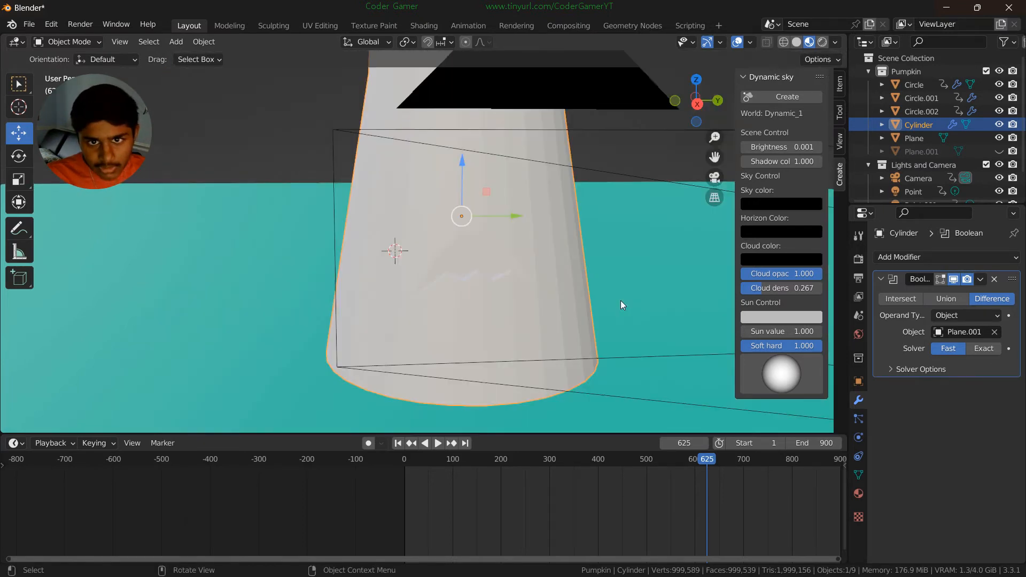
- Unhide Plane.001 and move the face along X deeper into the cone
left_click(936, 149)
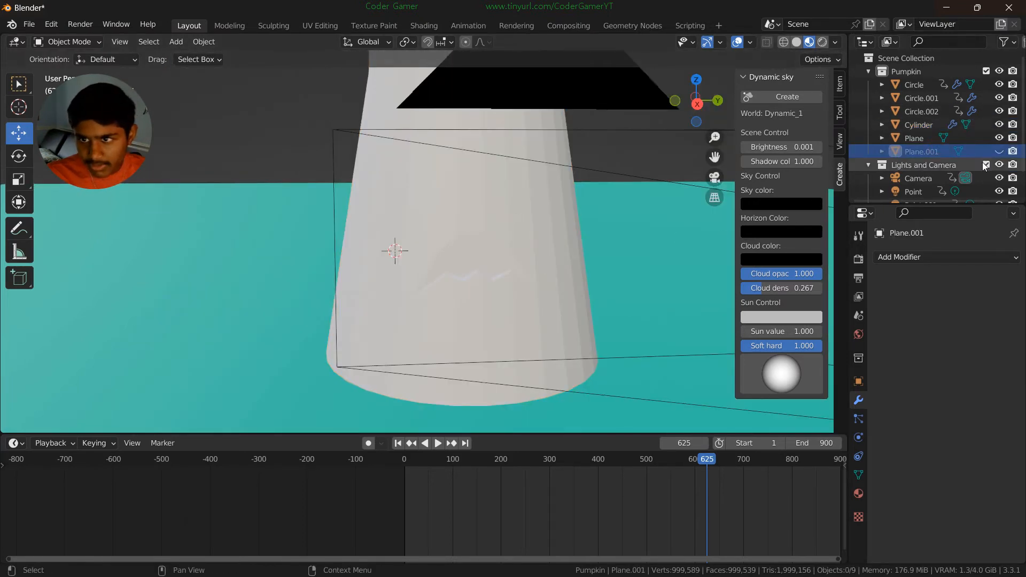
left_click(1001, 151)
middle_click_drag(593, 231, 635, 234)
left_click_drag(714, 157, 428, 158)
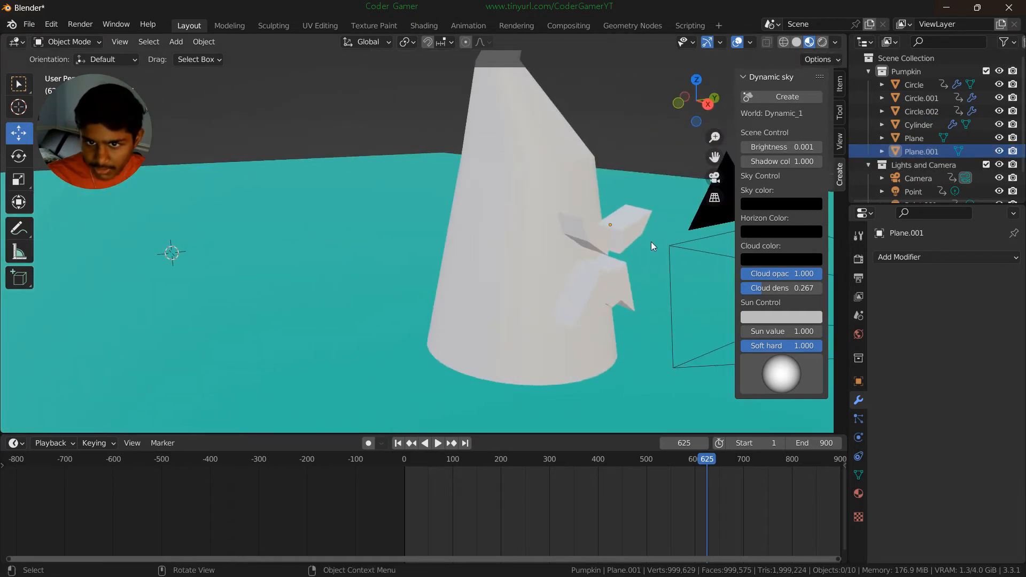
left_click(630, 271)
middle_click_drag(630, 270, 658, 203)
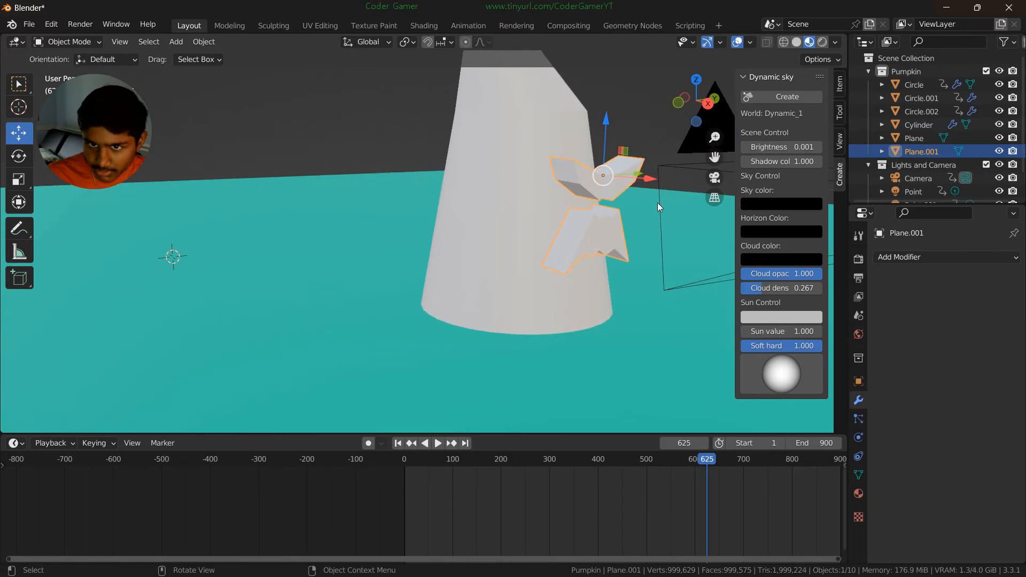
left_click_drag(649, 181, 626, 199)
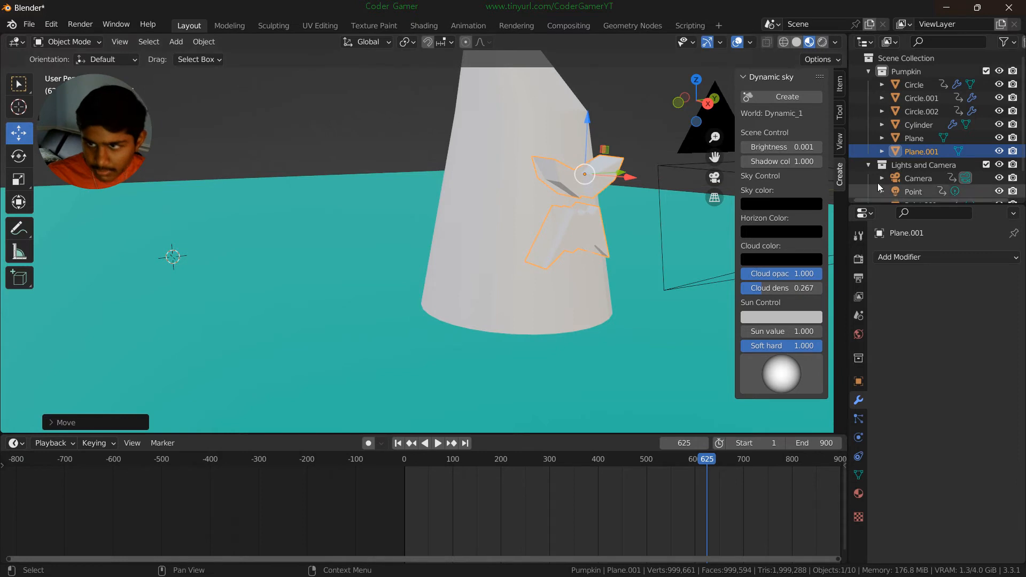
- Hide Plane.001 to expose the cut-out face in the cone, and switch to the Shading workspace
left_click(999, 152)
mouse_move(625, 309)
middle_mouse_down()
mouse_move(601, 308)
mouse_move(623, 316)
mouse_move(623, 327)
middle_mouse_up()
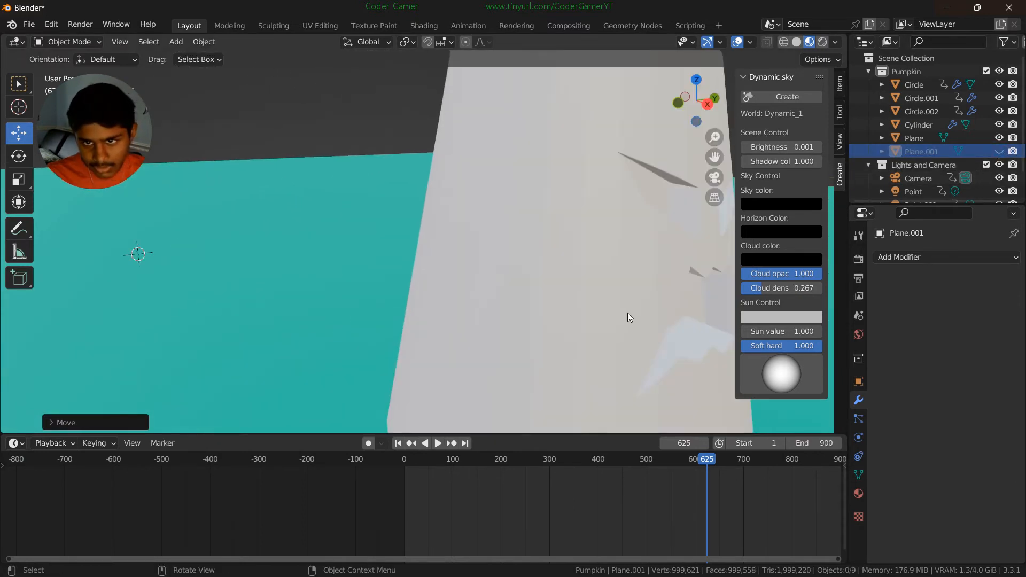
middle_click_drag(716, 166, 503, 239)
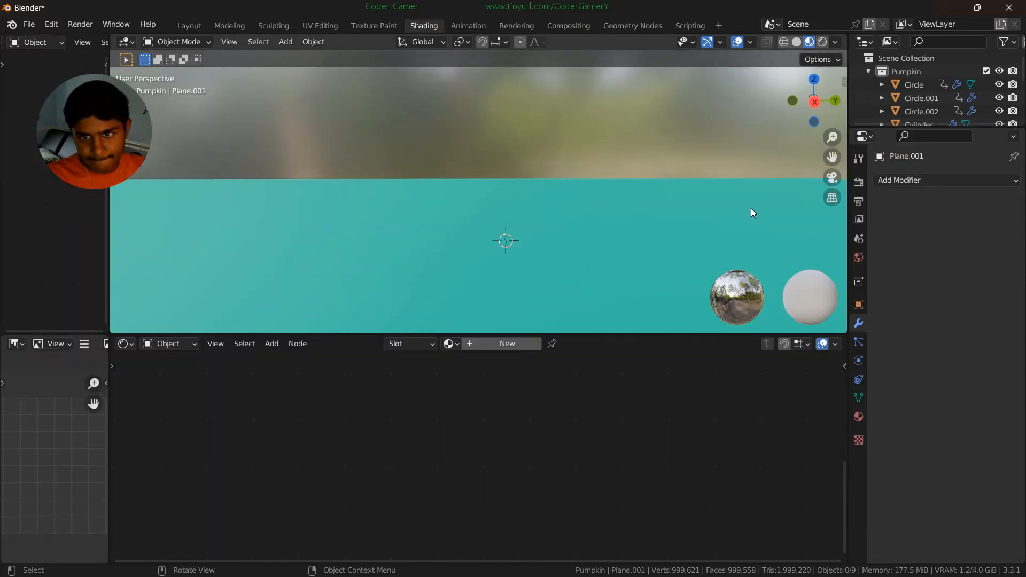
- Hide the Camera object in front of the cone and collapse the Lights and Camera collection in the Outliner
mouse_move(752, 208)
middle_mouse_down()
mouse_move(414, 216)
mouse_move(424, 202)
mouse_move(778, 193)
mouse_move(707, 217)
mouse_move(550, 198)
mouse_move(793, 200)
middle_mouse_up()
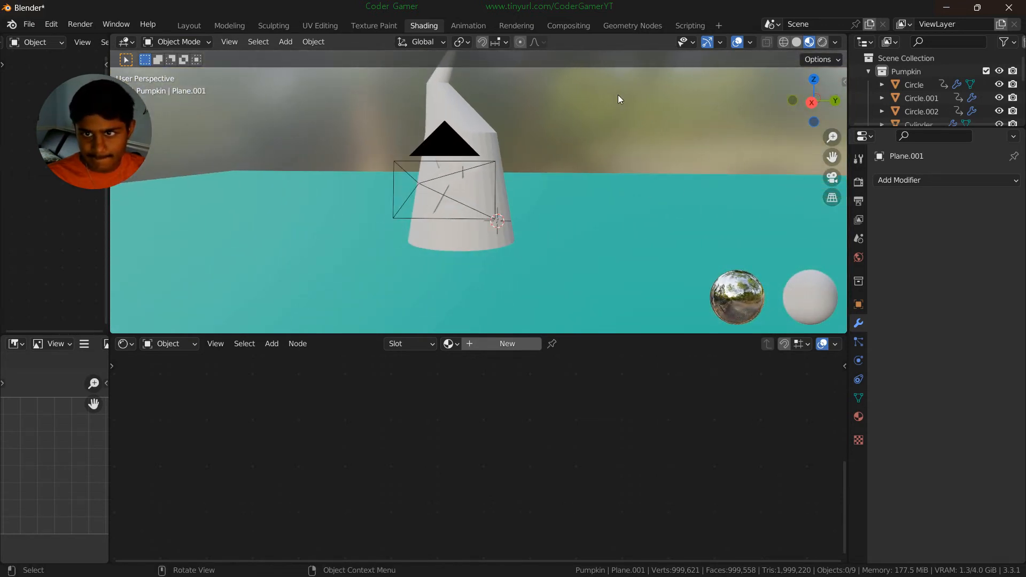
left_click(495, 174)
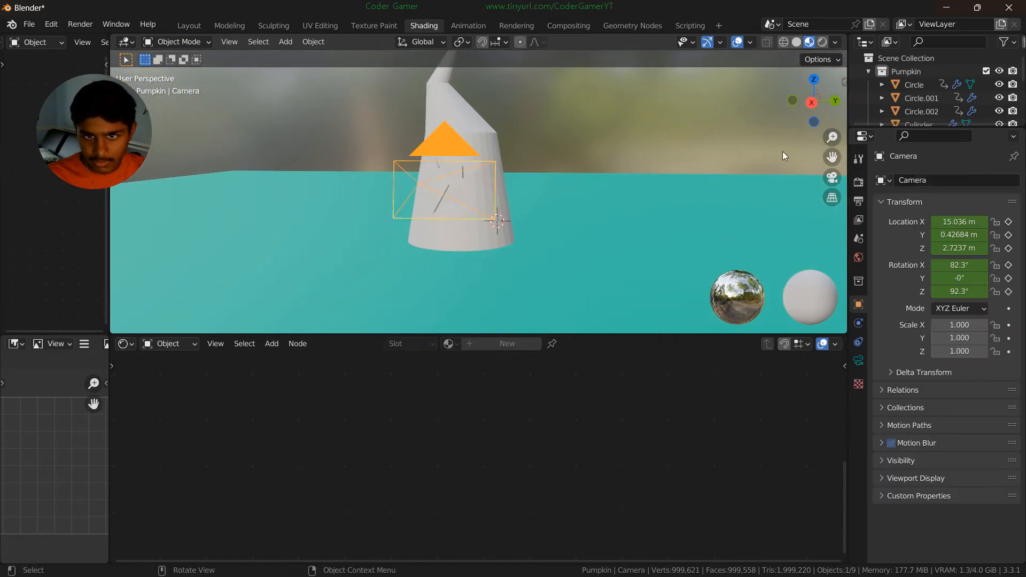
scroll(993, 87, "down", 5)
left_click(998, 93)
left_click(868, 79)
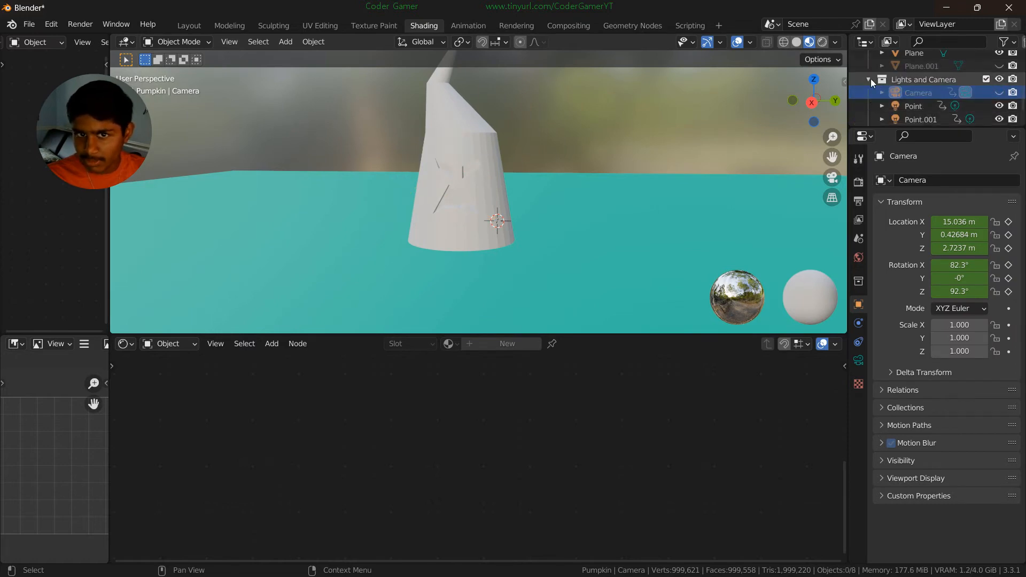
- Look at the cone's mesh in Edit Mode, return to Object Mode, and examine the carved face
scroll(601, 185, "up", 5)
scroll(597, 186, "down", 5)
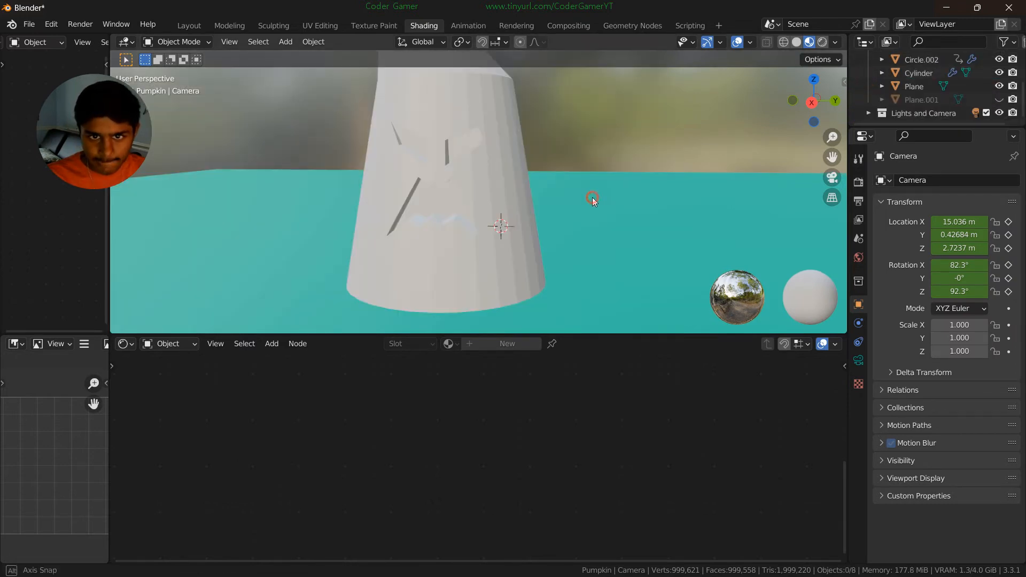
left_click(501, 193)
left_click(171, 41)
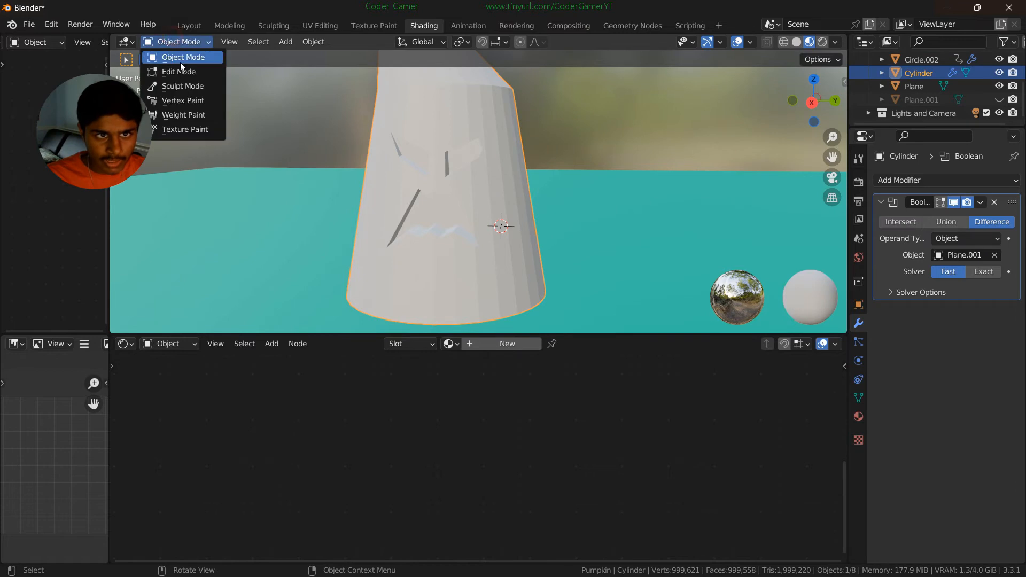
left_click(176, 71)
middle_click_drag(513, 201, 527, 204)
left_click(196, 44)
left_click(183, 57)
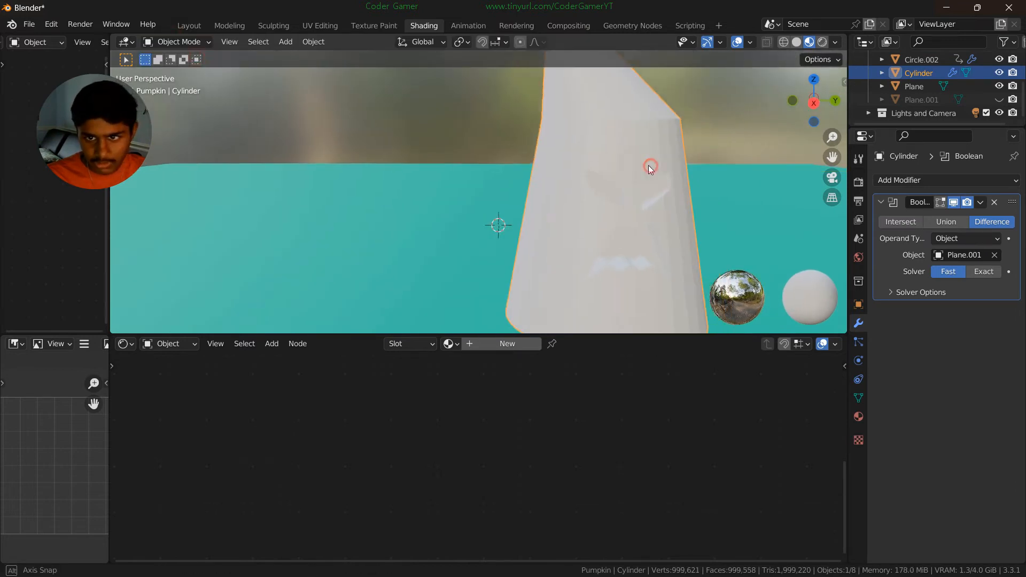
middle_click_drag(649, 165, 636, 165)
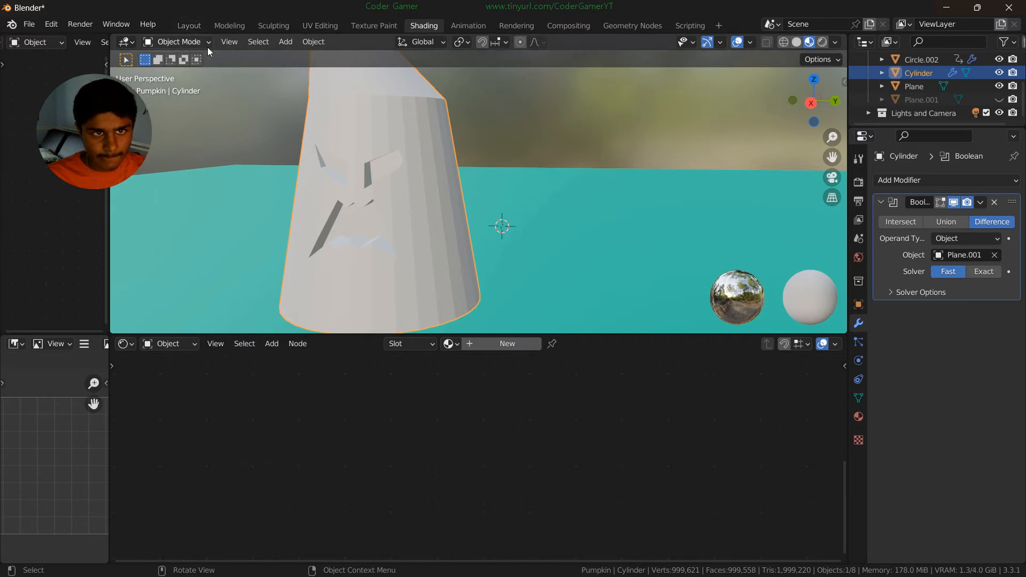
- Unhide Plane.001 and give it a new material with an orange-red base color
left_click(928, 101)
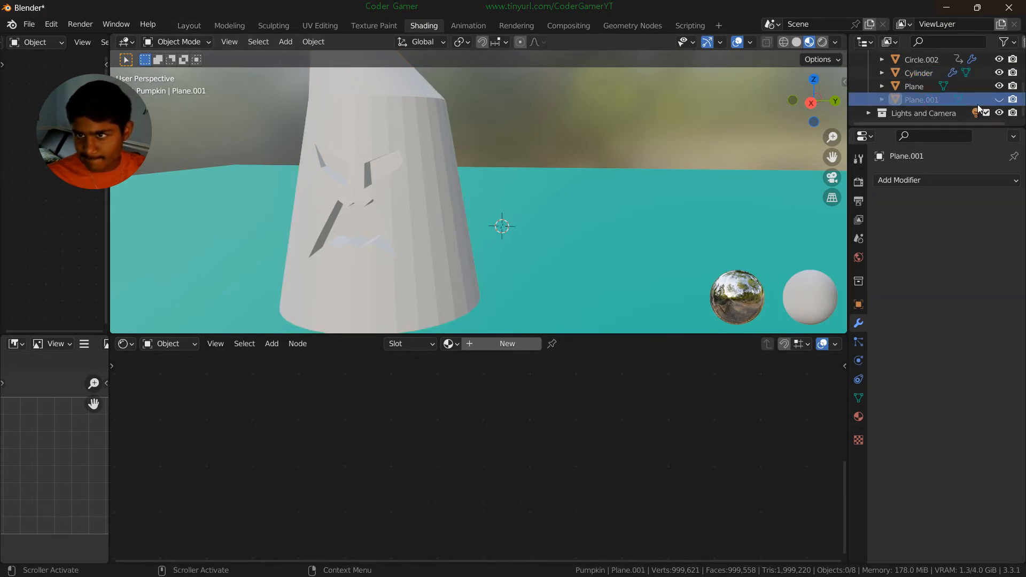
left_click(999, 100)
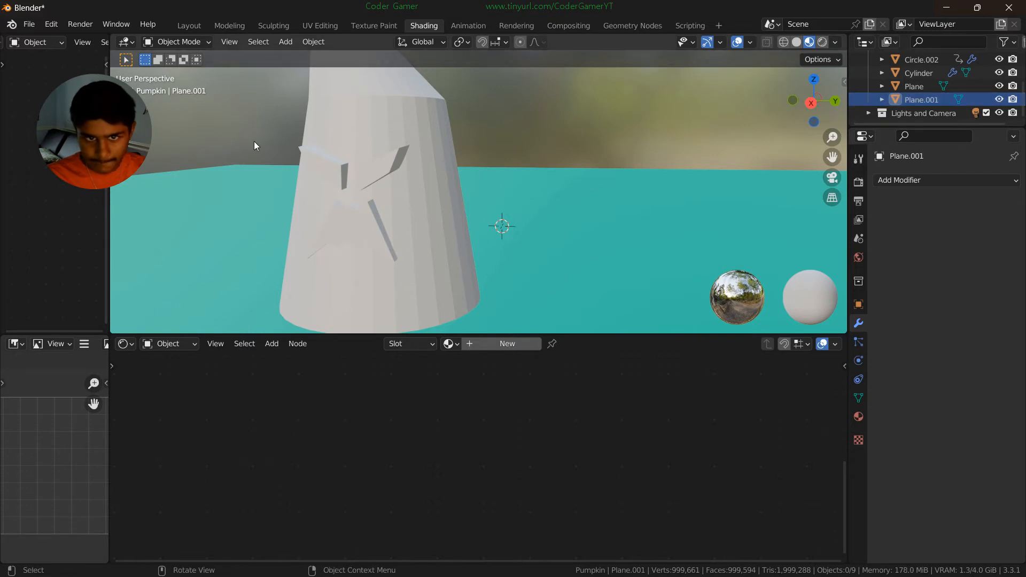
left_click(492, 343)
scroll(666, 422, "up", 3)
scroll(666, 421, "down", 8)
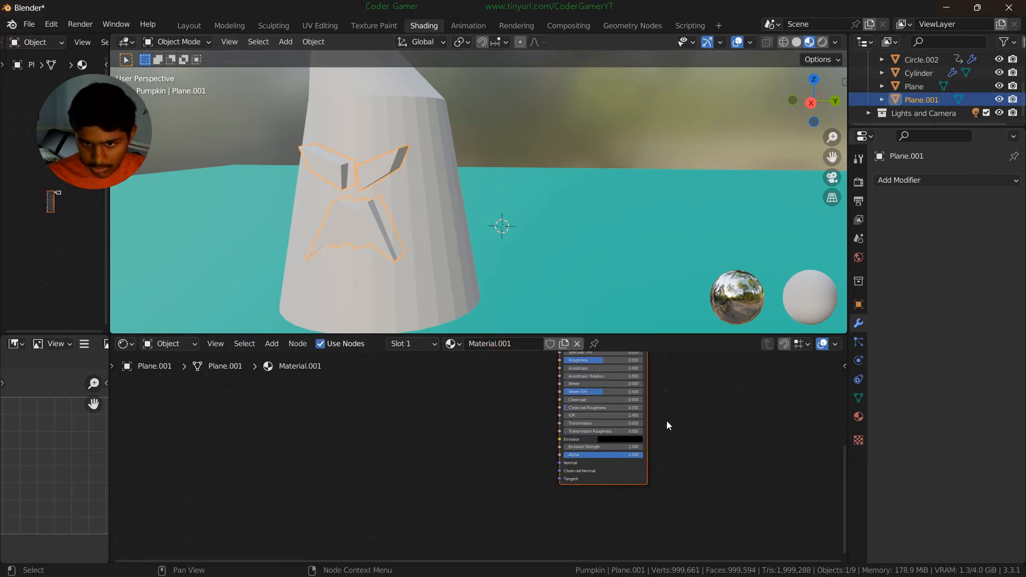
middle_click_drag(667, 385, 624, 464)
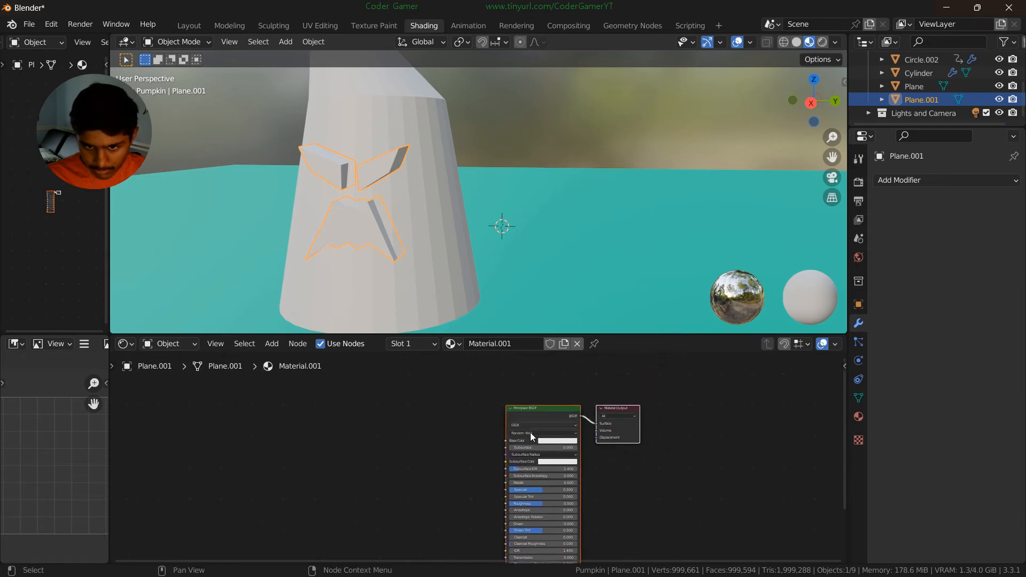
left_click(545, 441)
left_click_drag(565, 373, 569, 392)
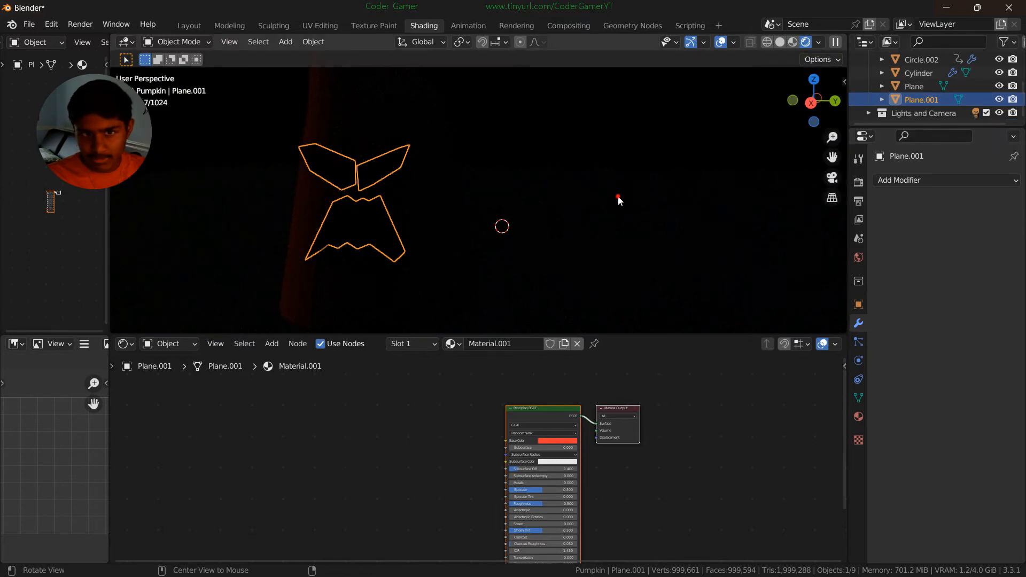
- Raise the Dynamic Sky brightness to 0.801 to light the cone in the rendered view
middle_click_drag(618, 200, 624, 203)
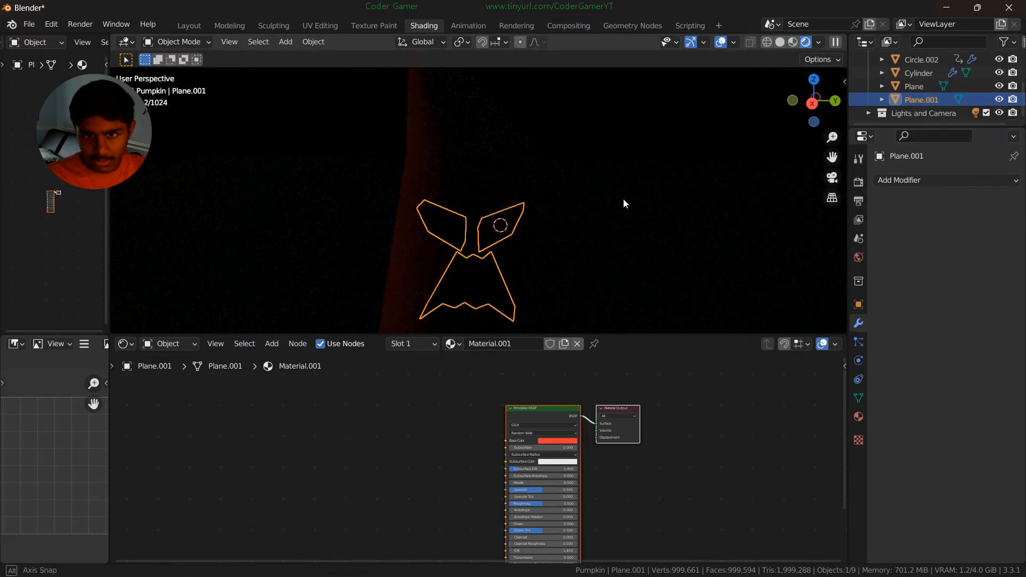
scroll(623, 199, "down", 4)
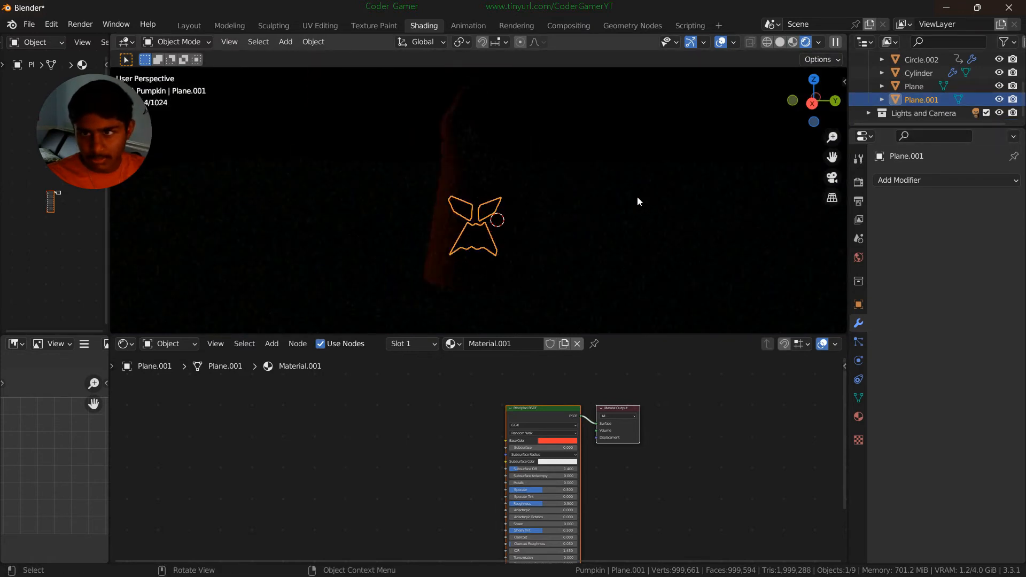
left_click_drag(838, 81, 710, 103)
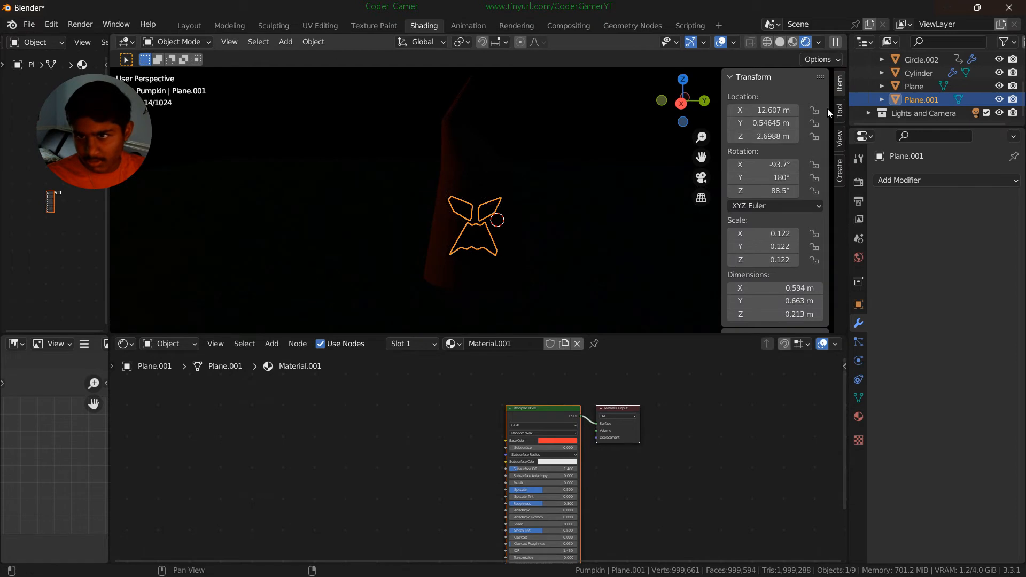
left_click(841, 169)
left_click(730, 77)
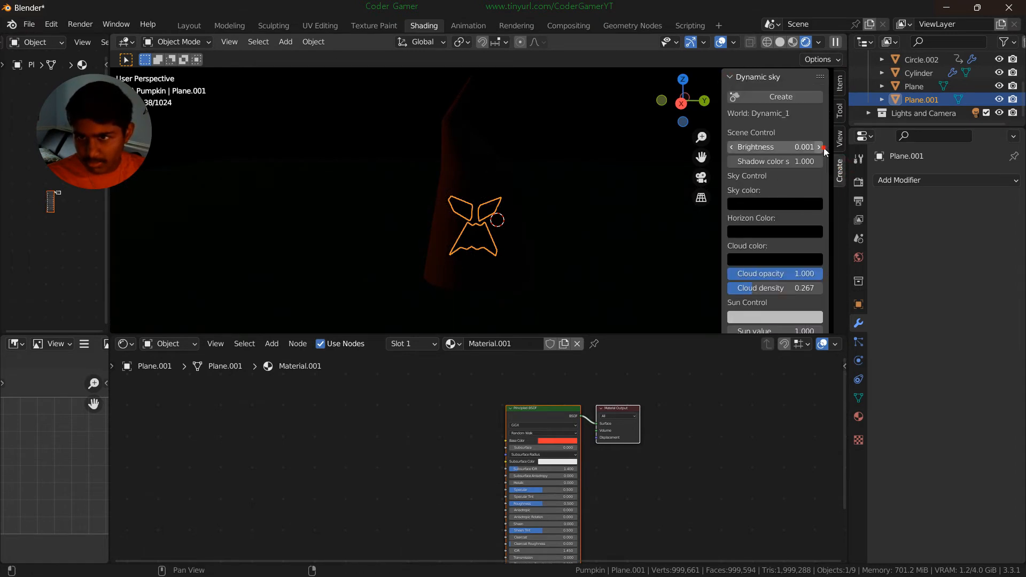
left_click_drag(820, 147, 822, 147)
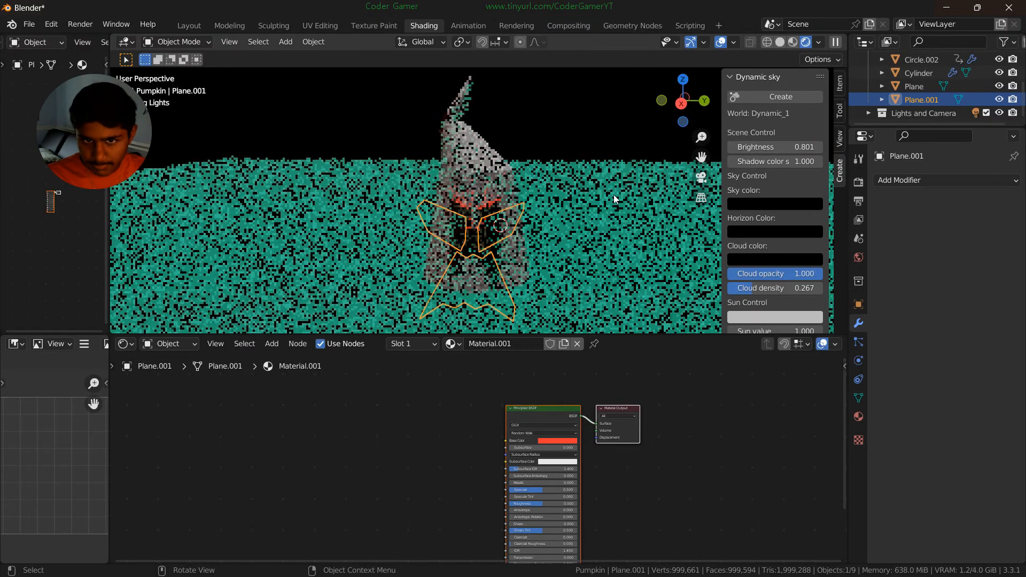
scroll(613, 195, "up", 3)
scroll(614, 199, "down", 4)
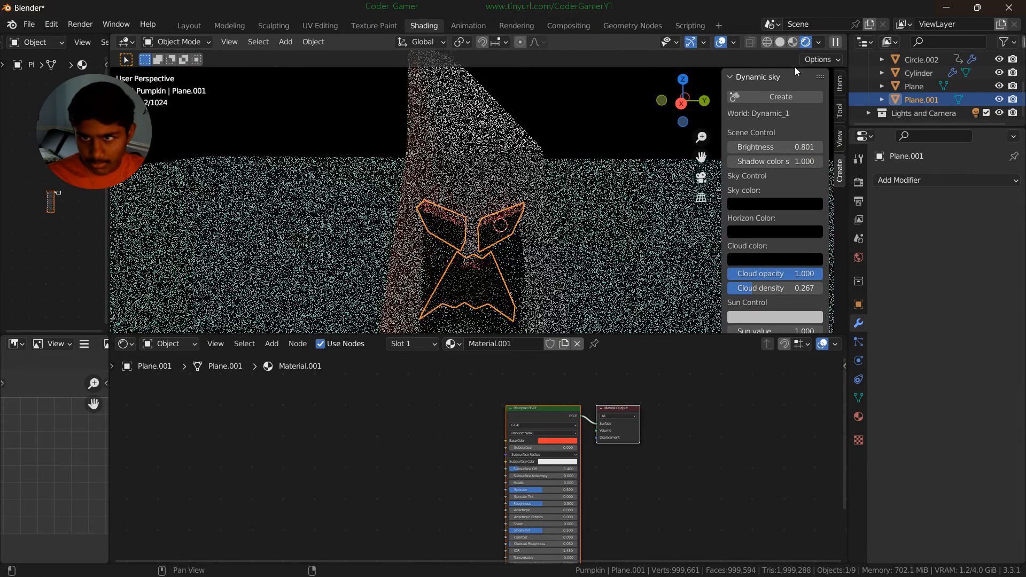
- Hide Plane.001 and examine the carved eyes and mouth in the rendered view
left_click(999, 100)
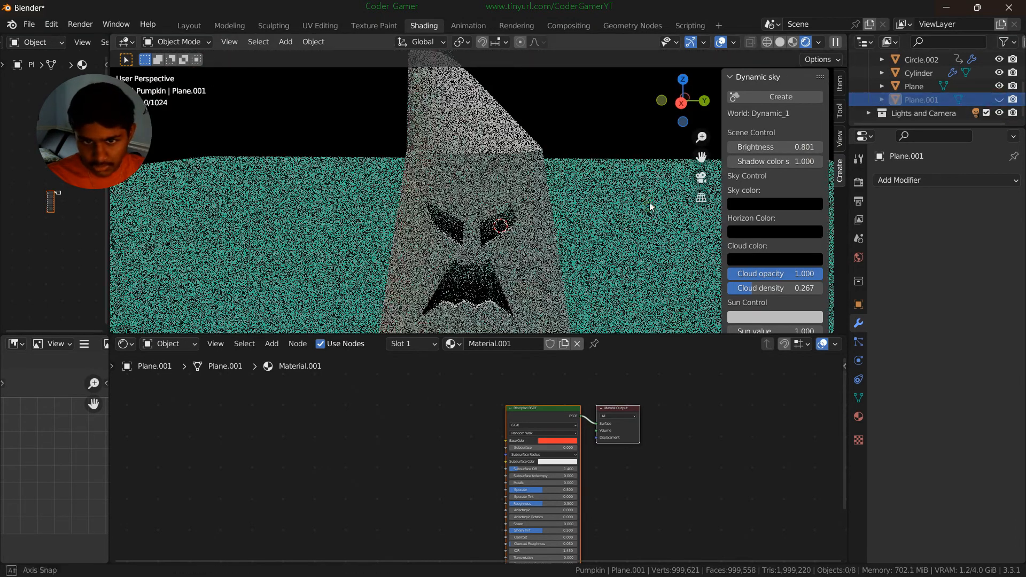
middle_click_drag(649, 201, 556, 223)
scroll(508, 227, "up", 3)
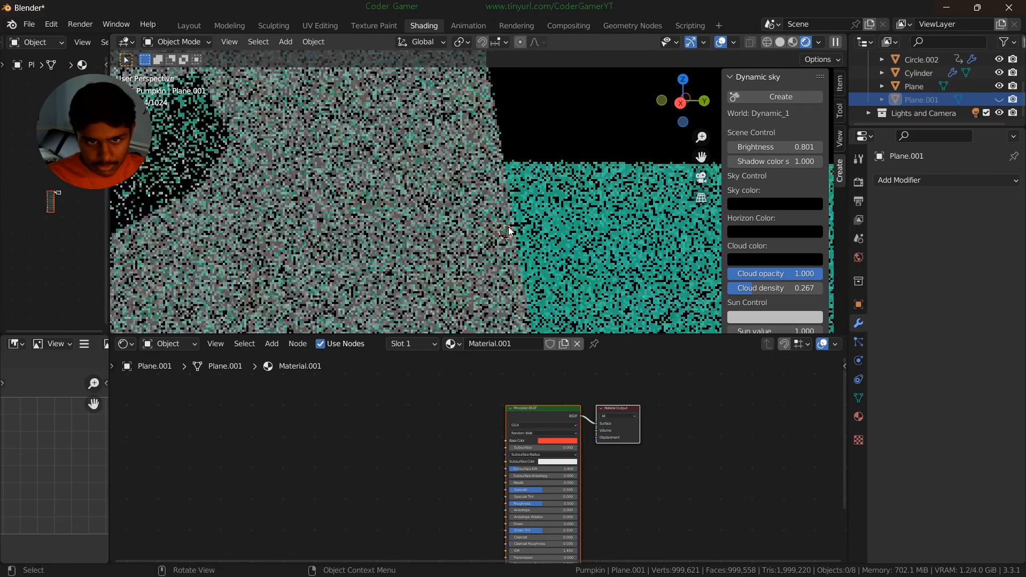
scroll(508, 227, "down", 3)
middle_click_drag(457, 224, 487, 208)
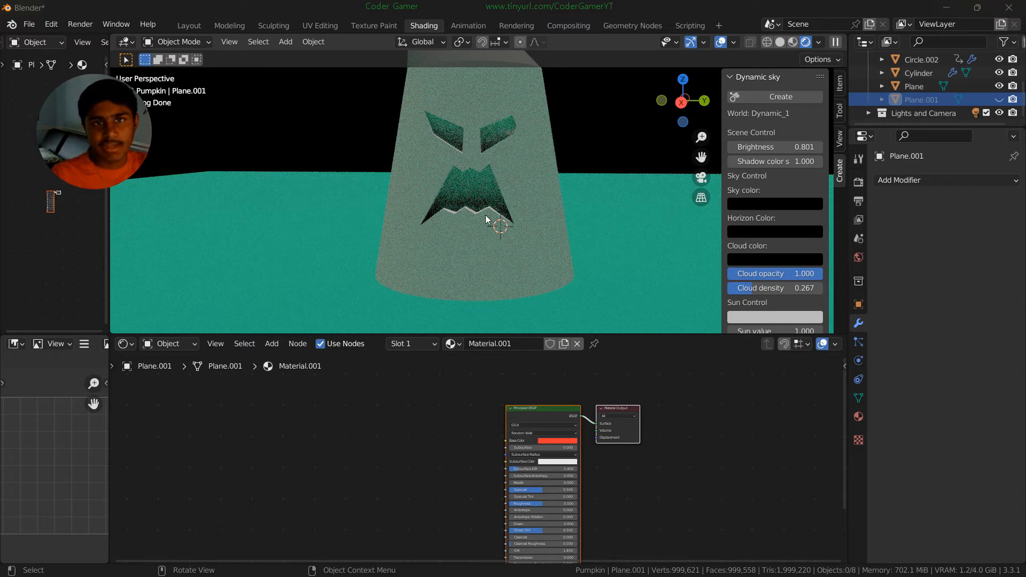
- Switch the viewport to solid shading and add a Solidify modifier to the cone
left_click(779, 43)
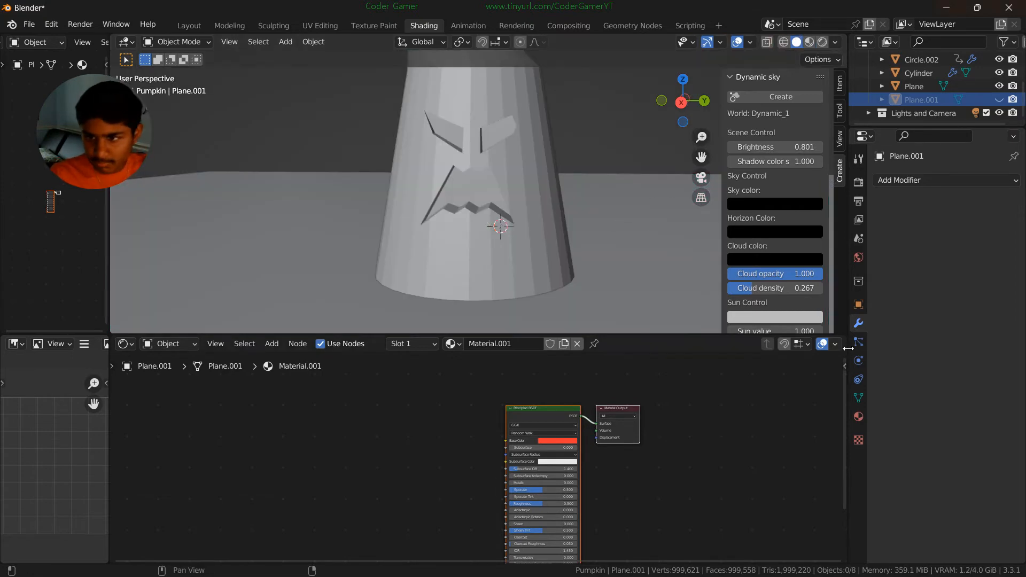
left_click(930, 184)
left_click(470, 172)
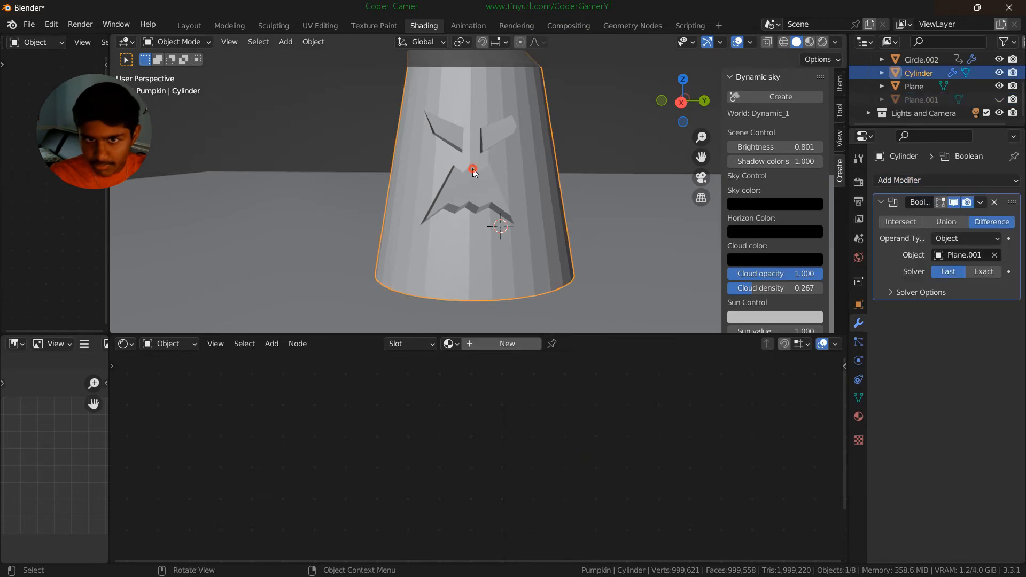
left_click(981, 184)
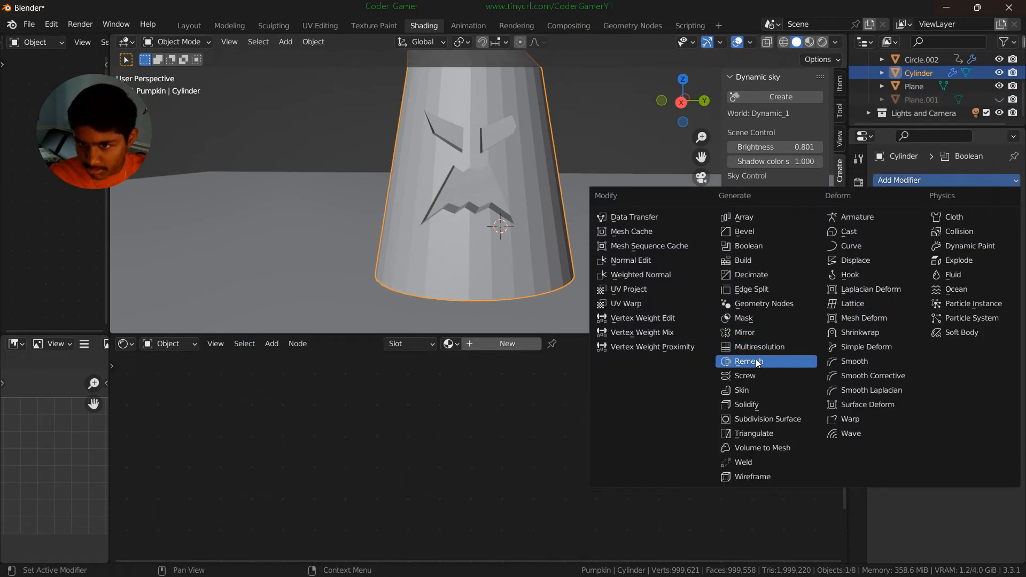
left_click(759, 407)
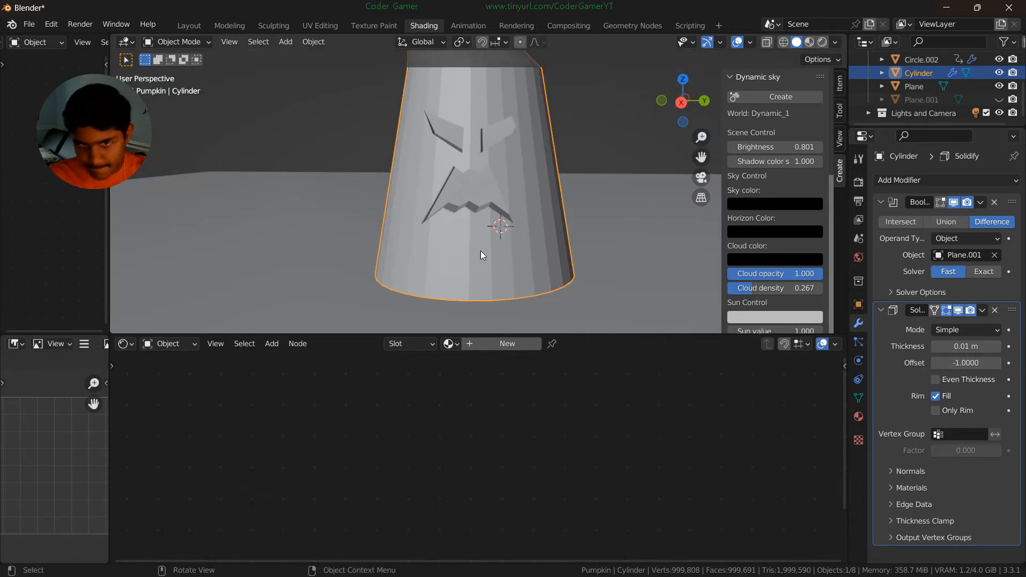
- Give the cone a new material with a white base color
left_click(450, 343)
left_click(495, 343)
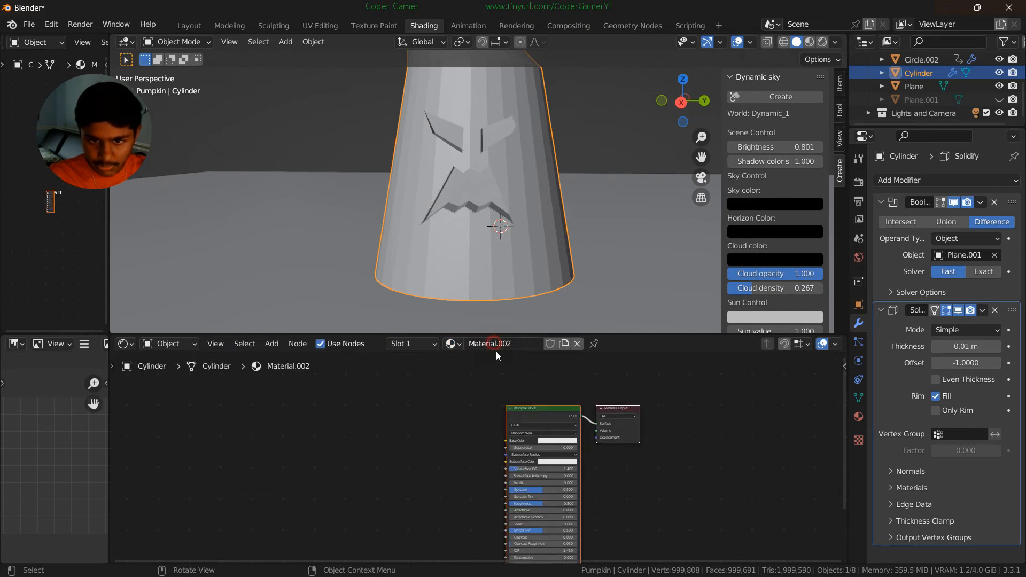
left_click(558, 441)
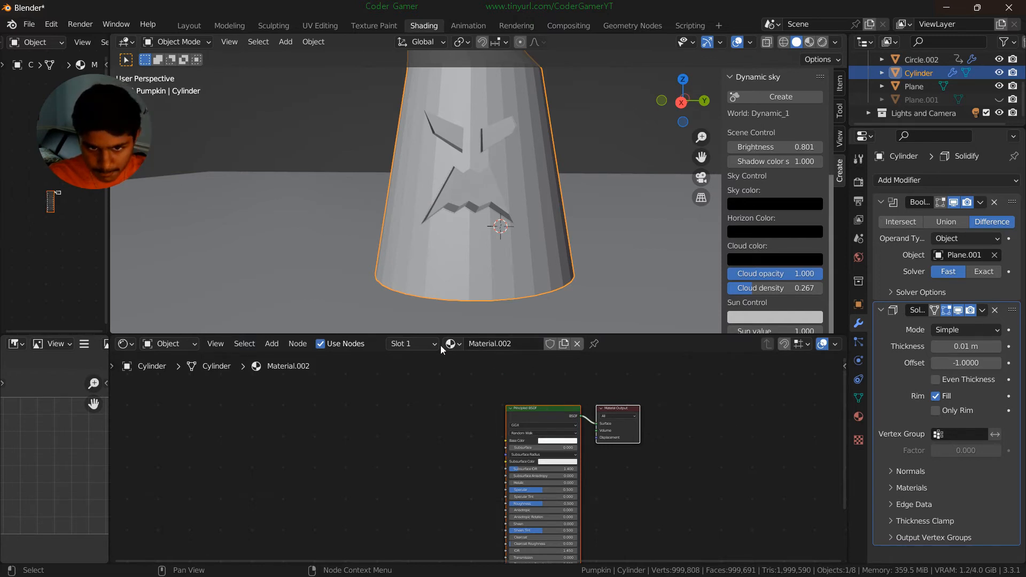
- Add a second material slot to the cone, assign Material.002 to it, and make that material a separate copy
left_click(421, 342)
left_click(486, 370)
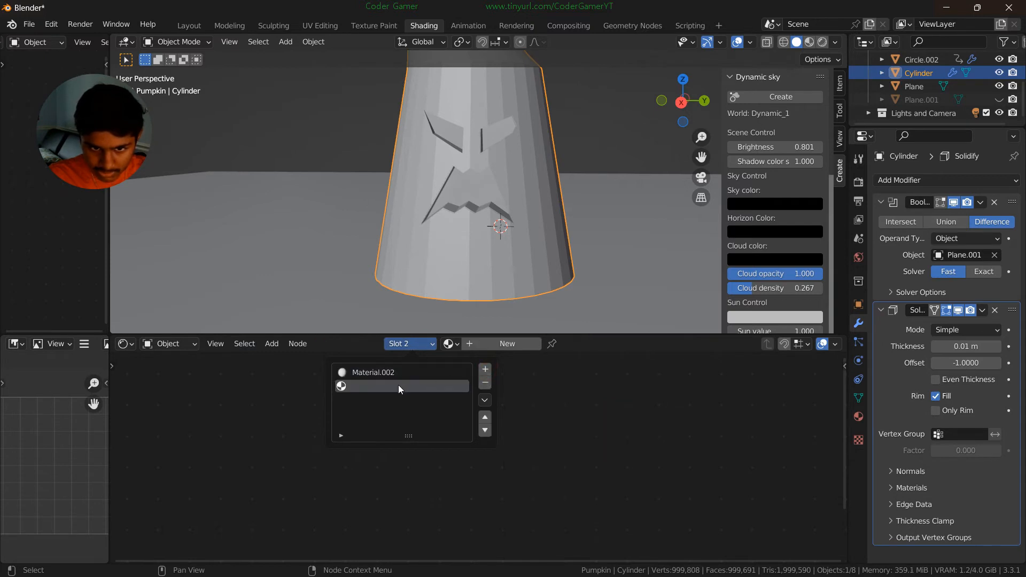
left_click(450, 344)
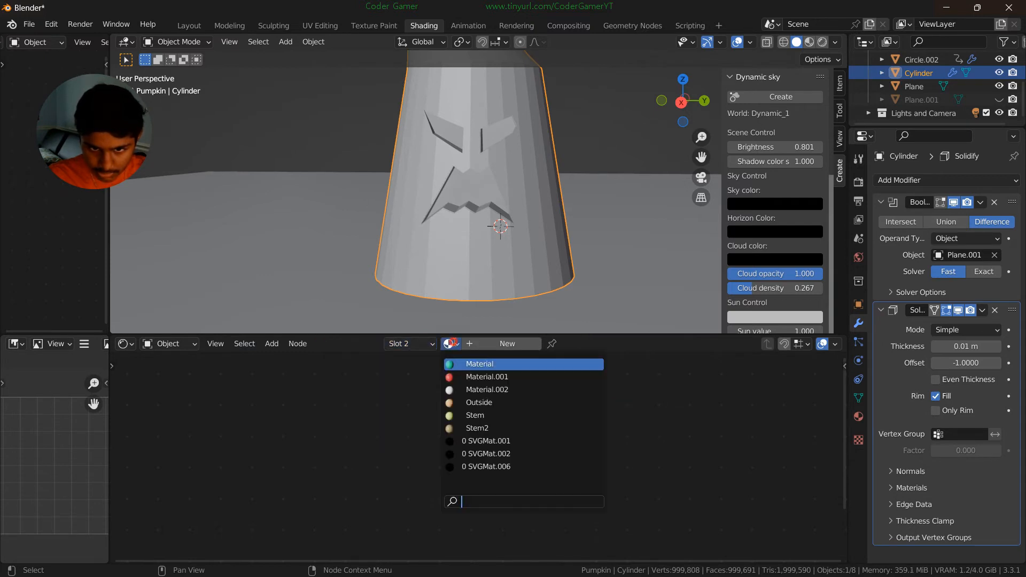
left_click(485, 390)
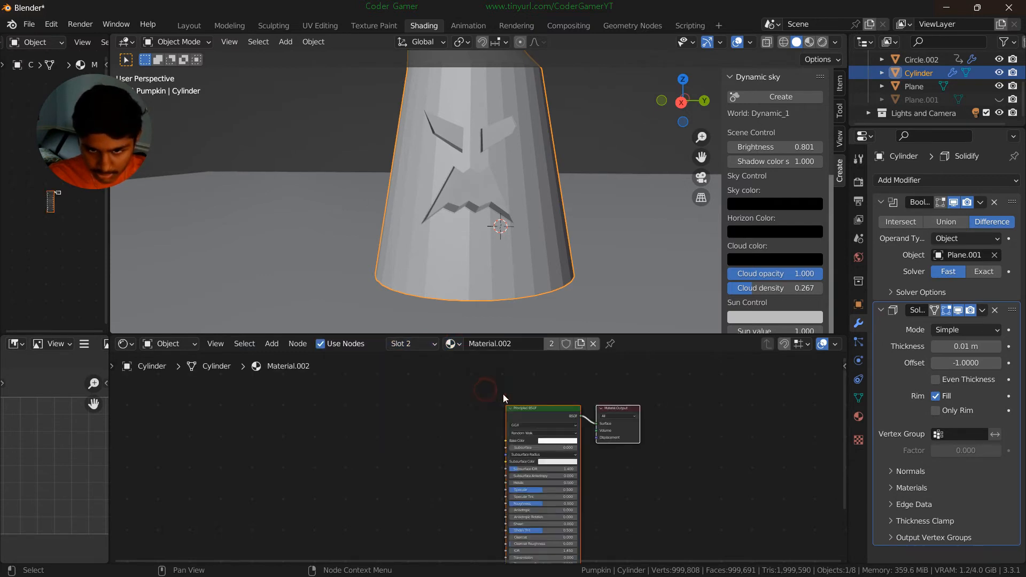
left_click(580, 345)
- Set the base color of the cone's second-slot material to orange-red
scroll(643, 442, "up", 3)
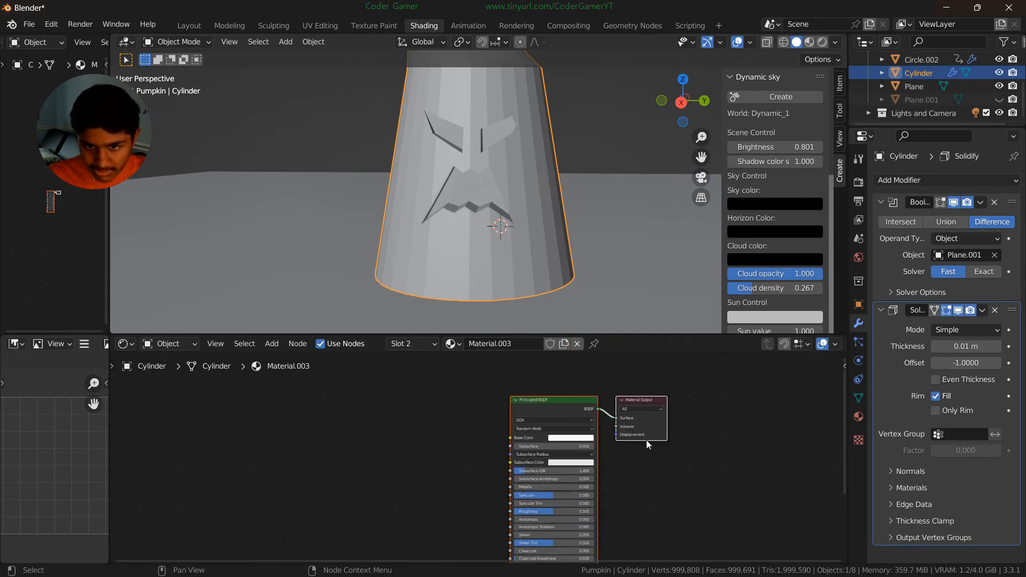
middle_click_drag(676, 496, 570, 442)
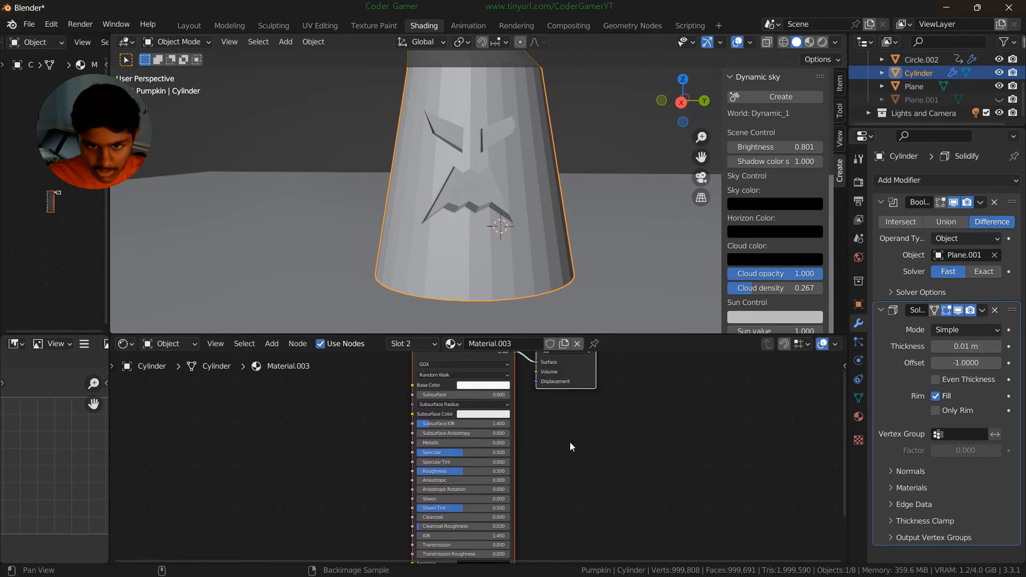
left_click(480, 386)
left_click_drag(496, 297, 495, 324)
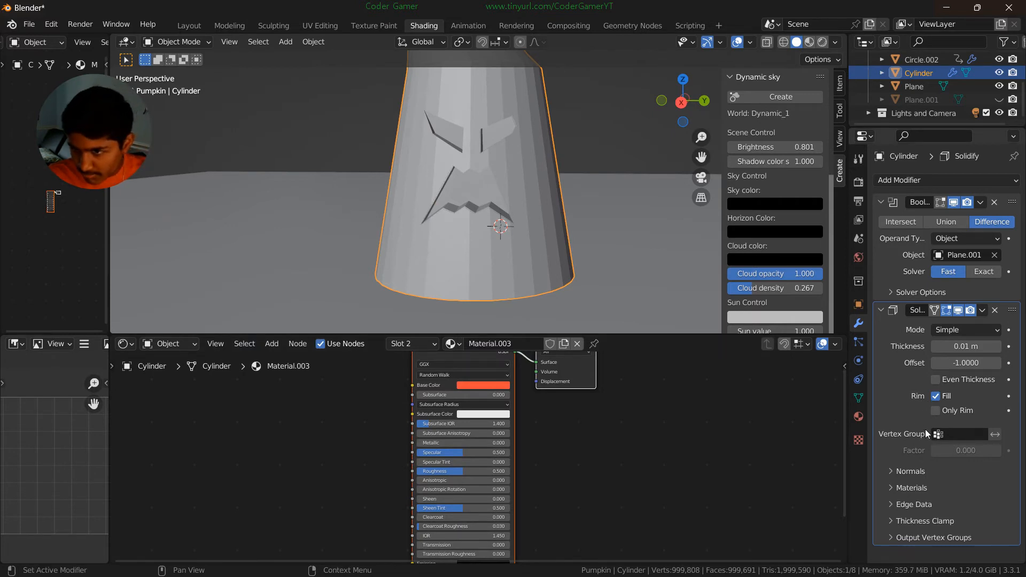
- Set the Solidify modifier's material offset and rim to 1, and view the cone's face in Material Preview
left_click(889, 489)
scroll(891, 487, "down", 1)
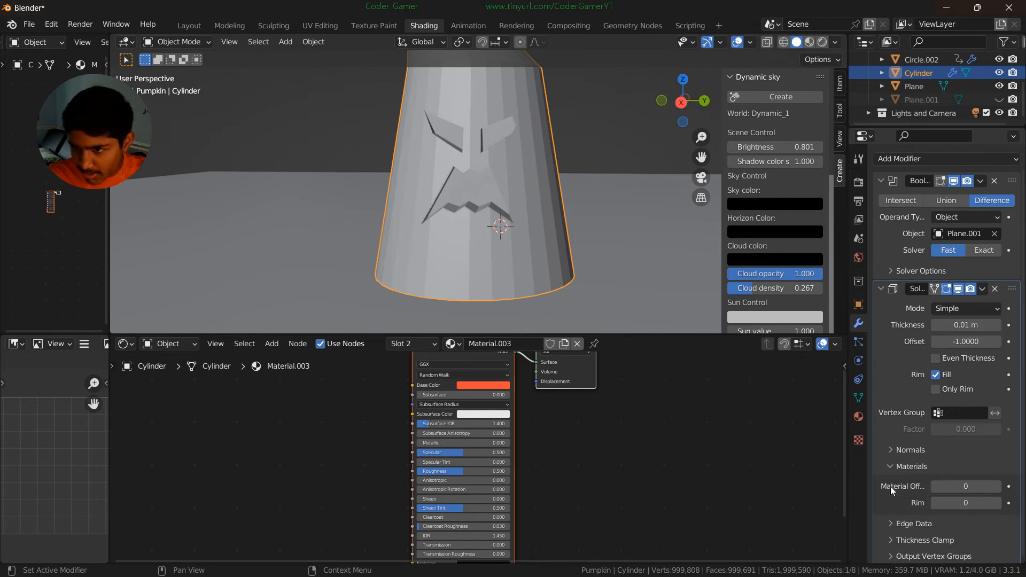
left_click(998, 484)
left_click(997, 500)
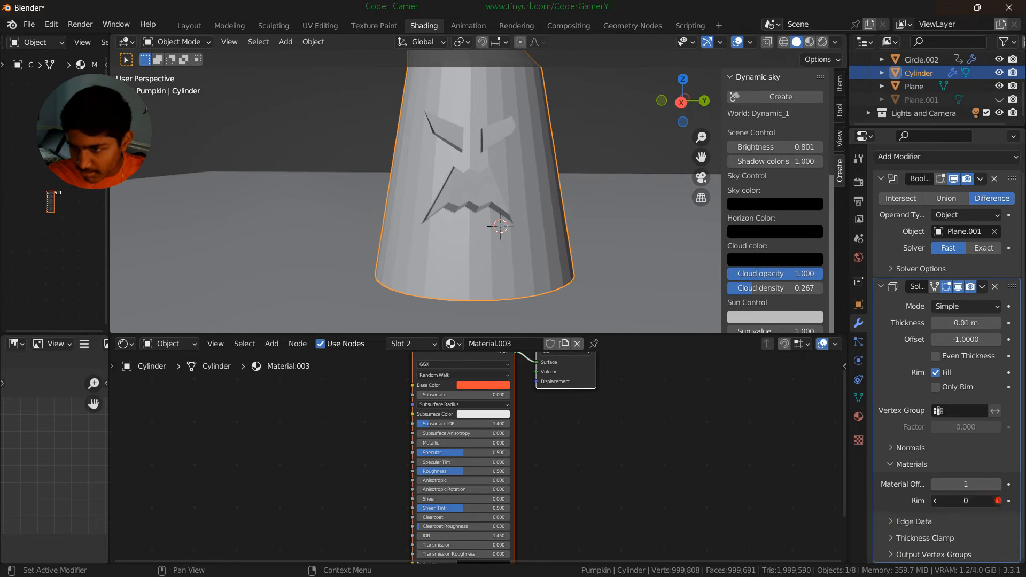
left_click(809, 43)
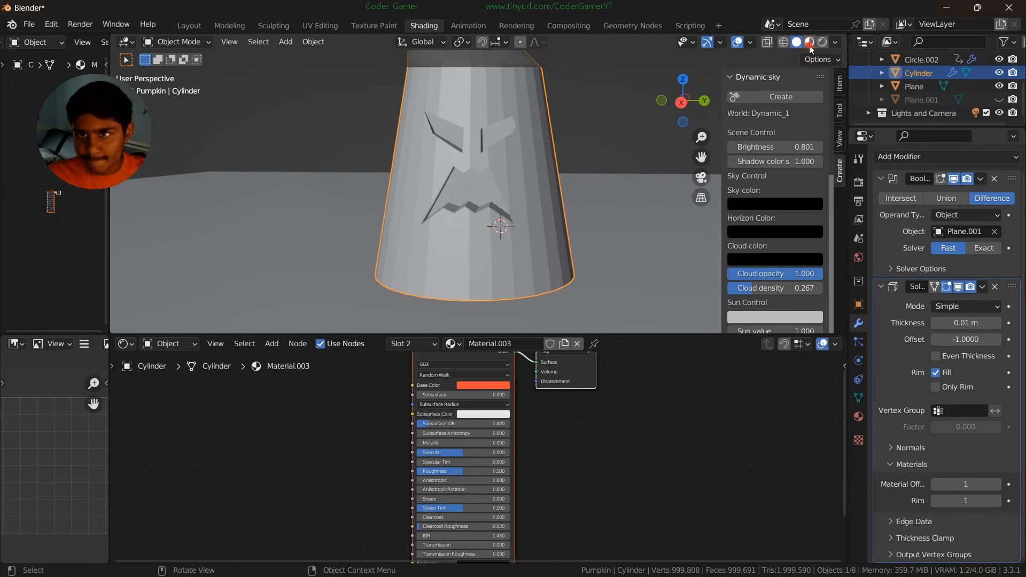
scroll(533, 127, "up", 5)
scroll(534, 134, "down", 5)
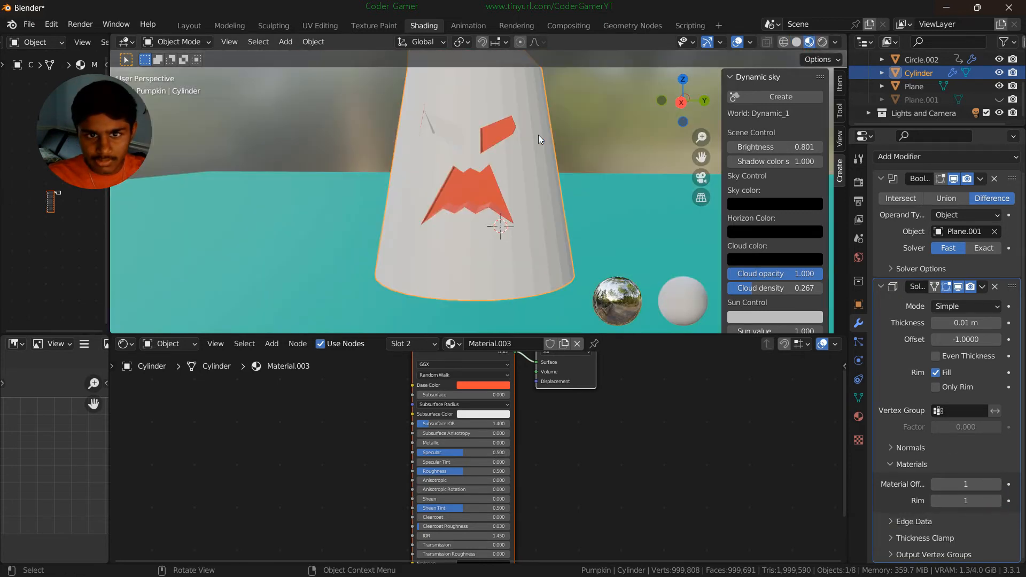
mouse_move(535, 140)
middle_mouse_down()
mouse_move(543, 144)
mouse_move(531, 145)
middle_mouse_up()
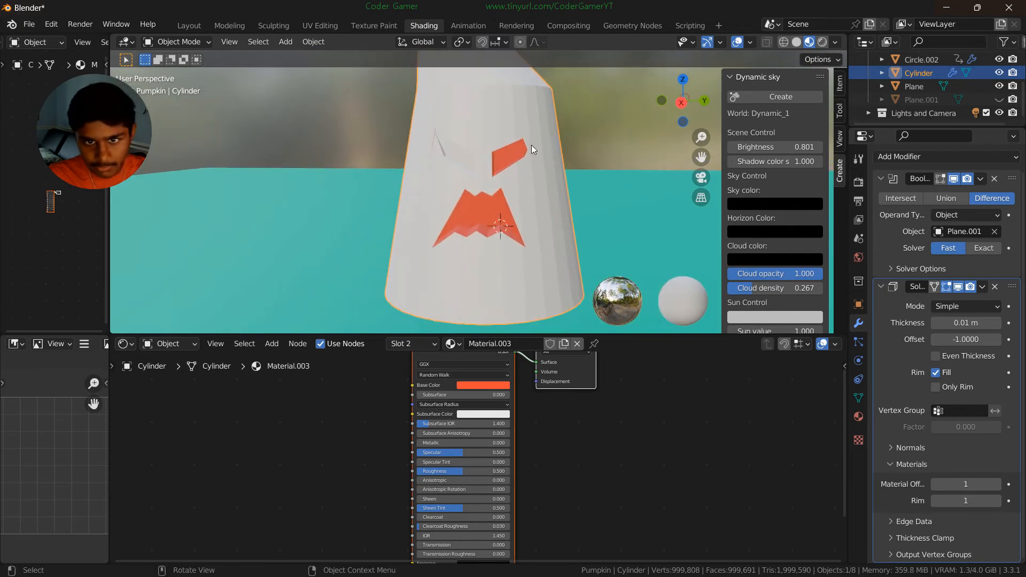
- Show the hidden face cutter Plane.001 on the cone and unlink its orange-red material
scroll(531, 147, "up", 5)
scroll(530, 154, "down", 5)
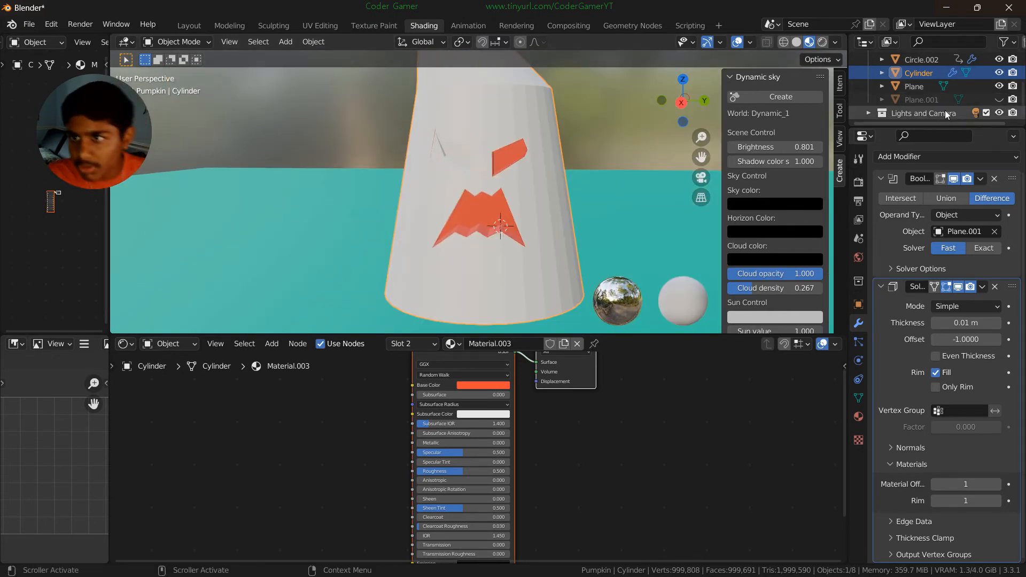
left_click(925, 102)
left_click(999, 100)
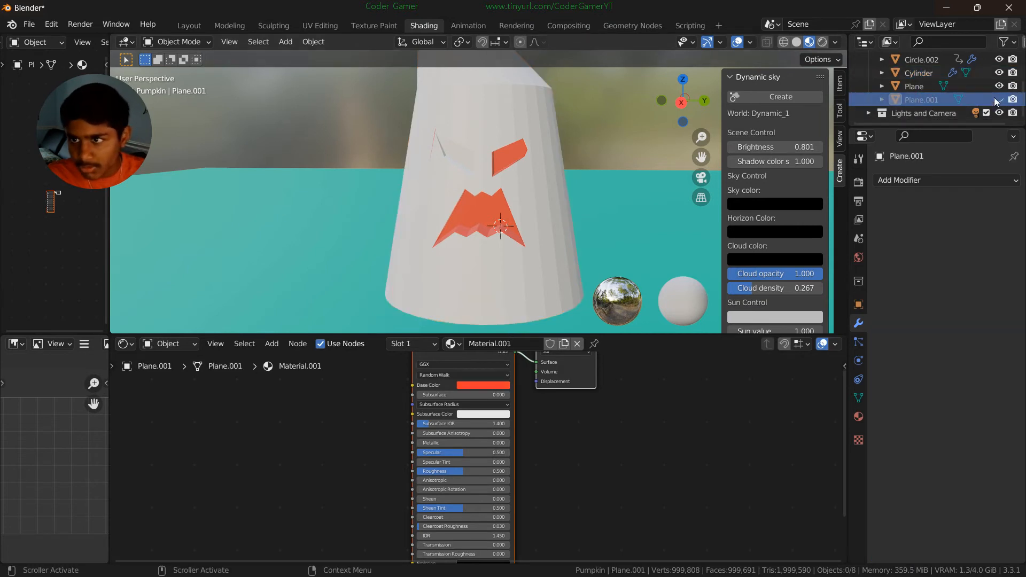
middle_click_drag(534, 203, 572, 199)
left_click(591, 195)
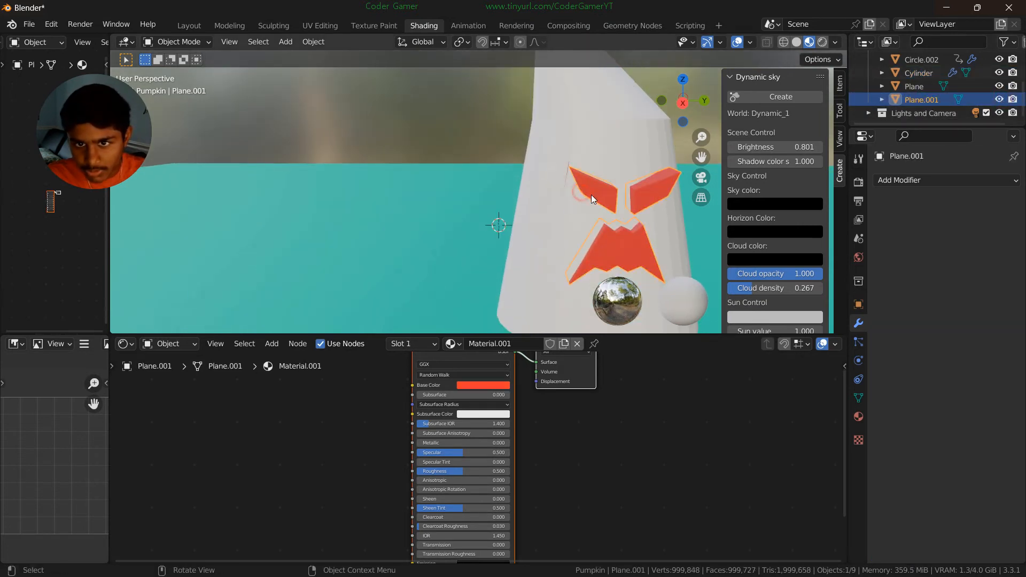
left_click(452, 343)
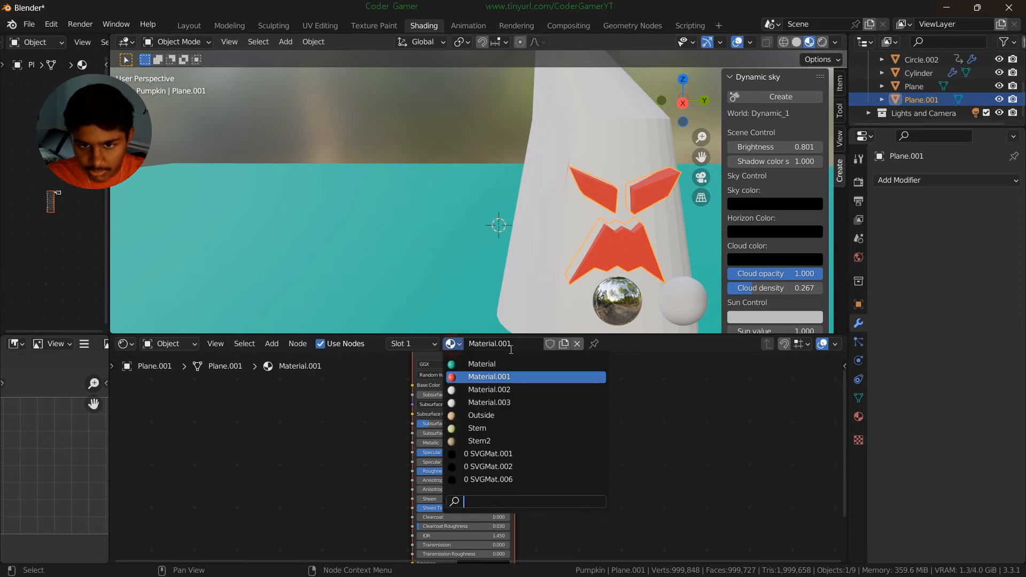
left_click(577, 343)
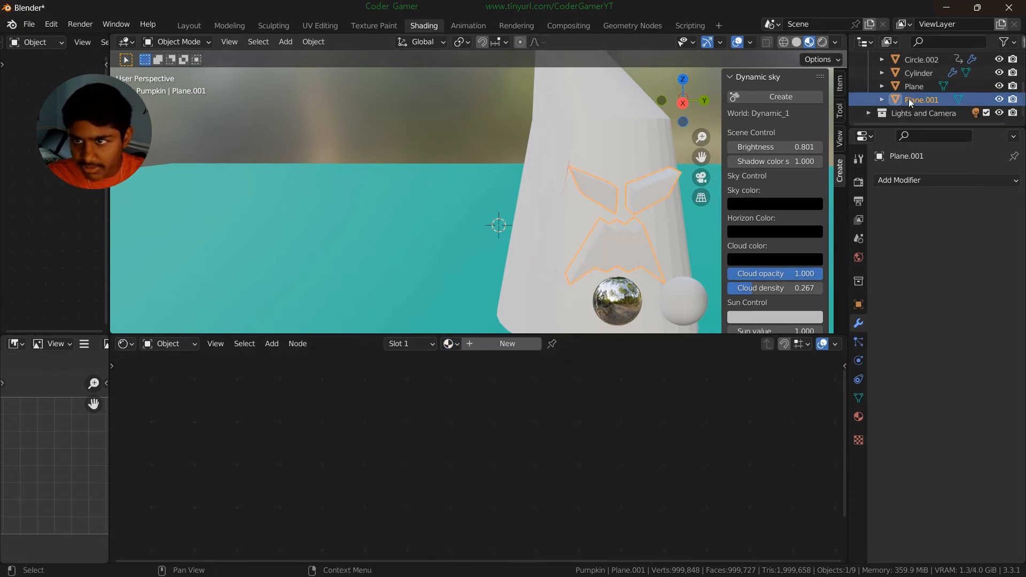
- Toggle the visibility of the face cutter Plane.001 to compare the cone's cutouts, leaving the cutter shown and selected
left_click(1000, 99)
left_click(999, 99)
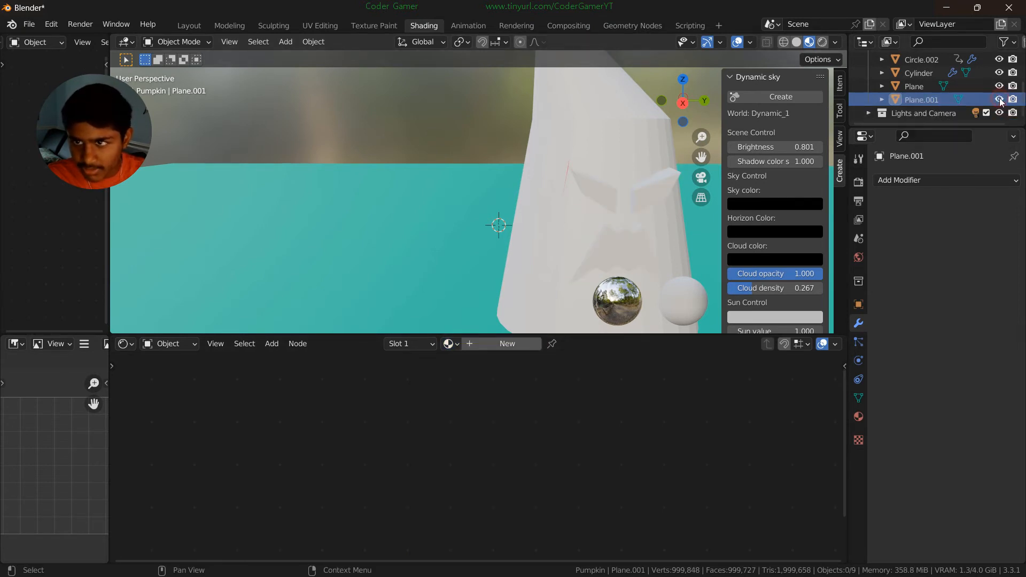
left_click(1000, 100)
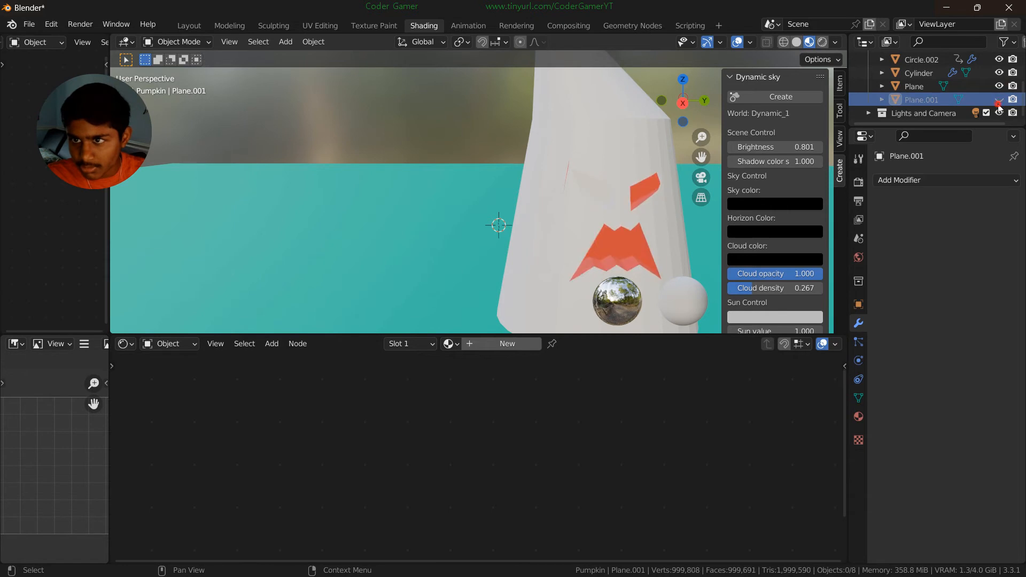
left_click(621, 251)
left_click(999, 100)
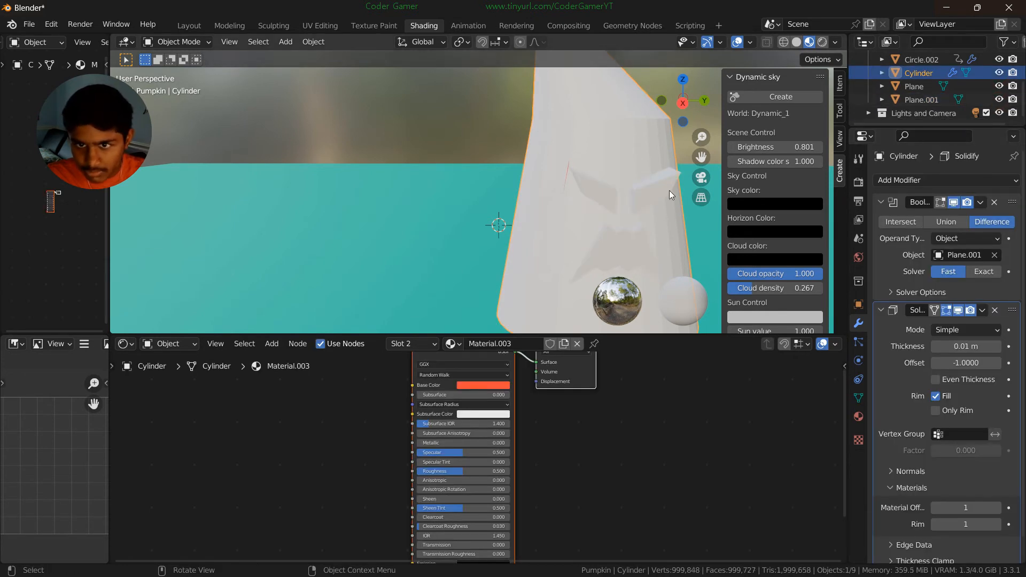
left_click(656, 225)
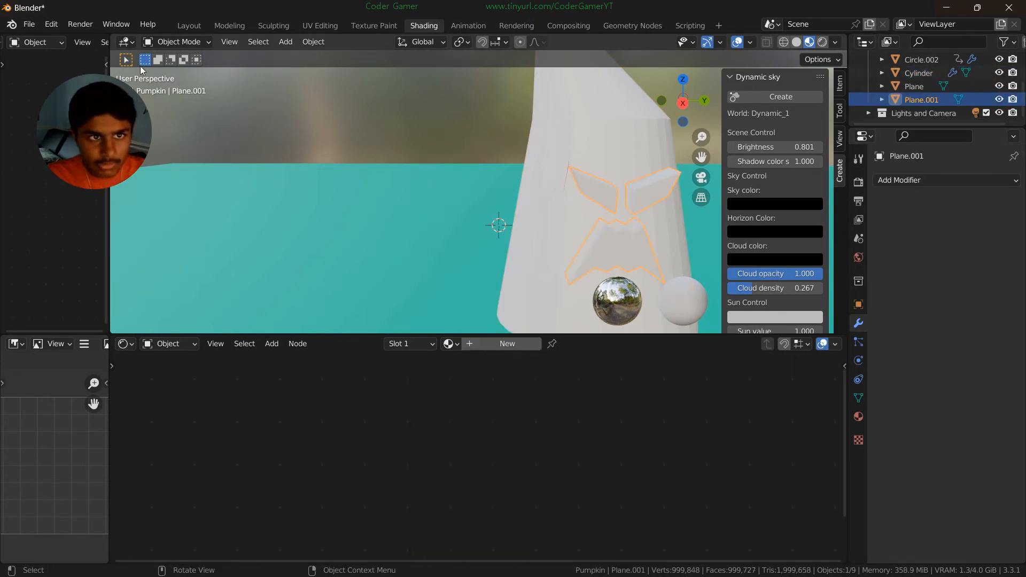
- In the Layout workspace, switch to solid shading and shift the face cutter Plane.001 slightly along X
left_click(190, 25)
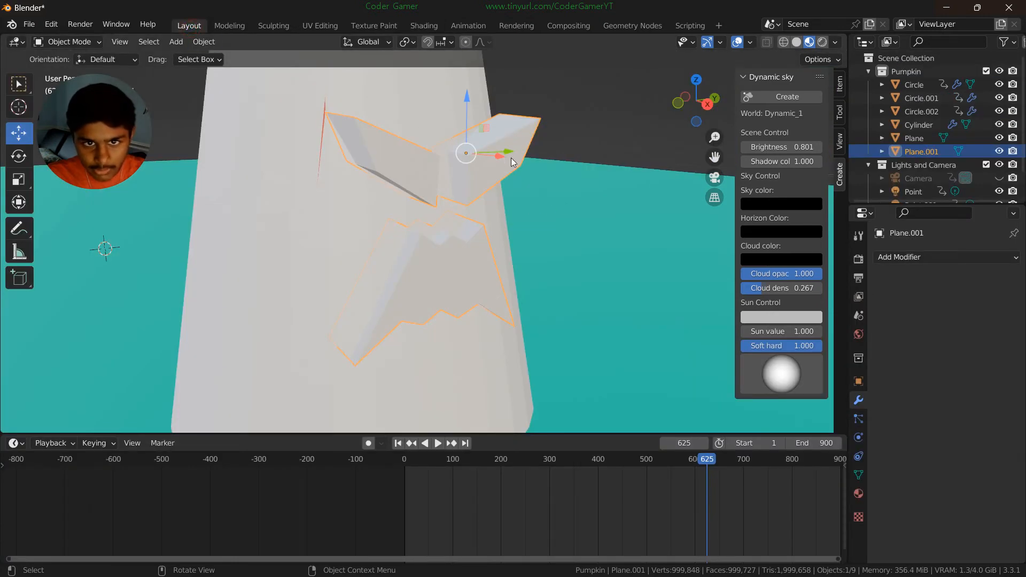
left_click_drag(502, 157, 496, 157)
key("z")
left_click(356, 195)
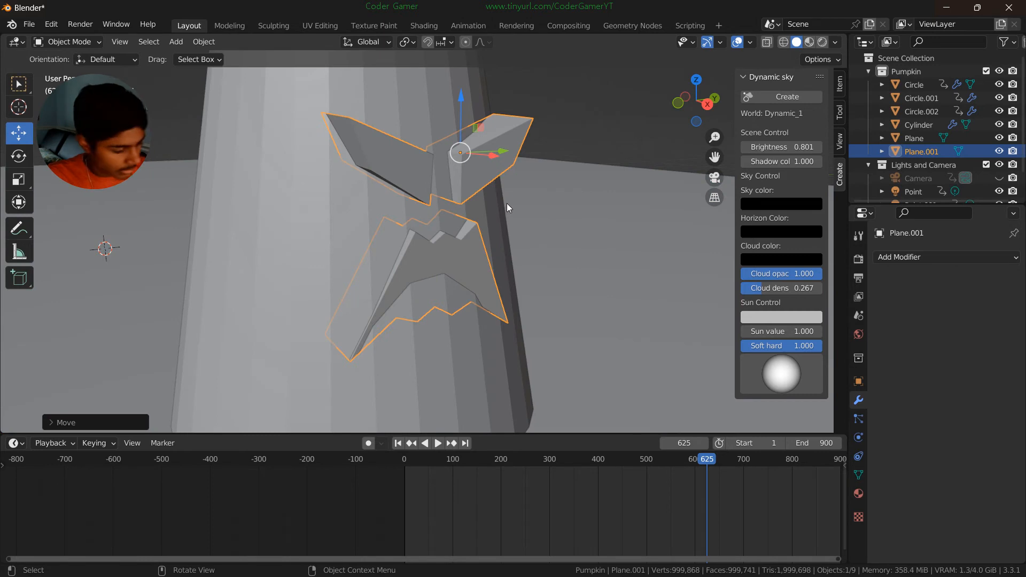
key("ctrl+z")
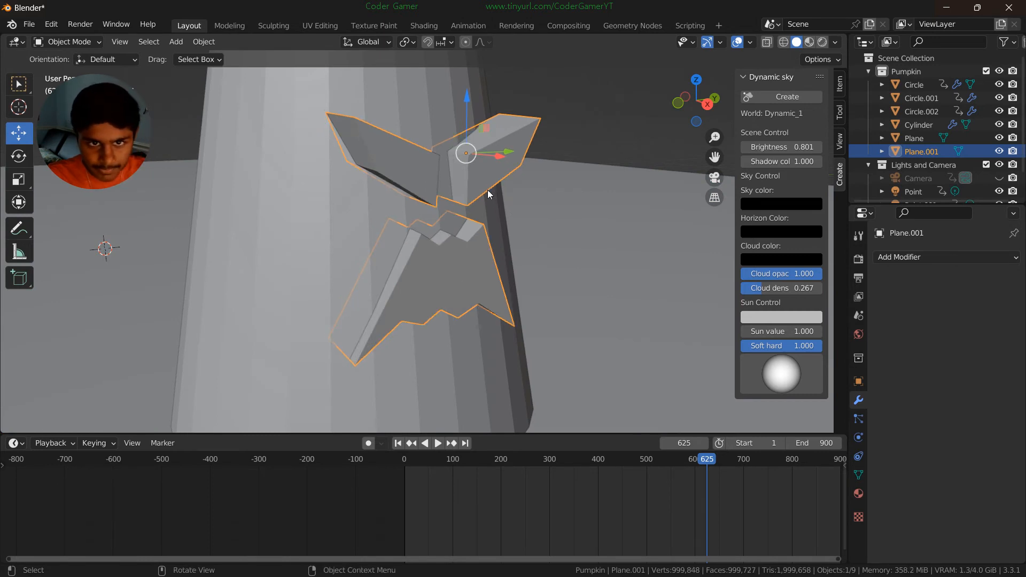
middle_click_drag(501, 190, 511, 186)
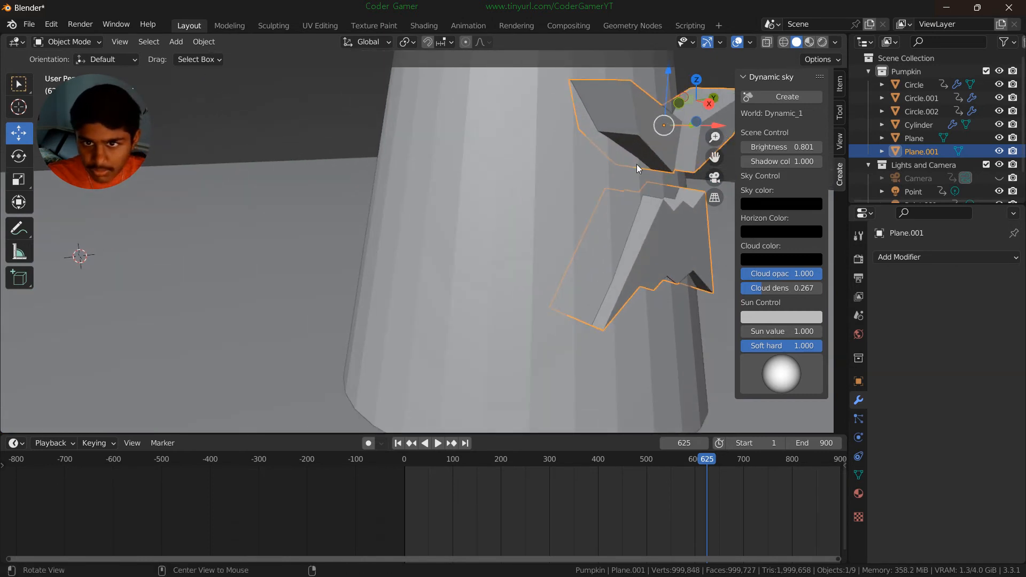
key("KP_Decimal")
left_click_drag(392, 184, 394, 187)
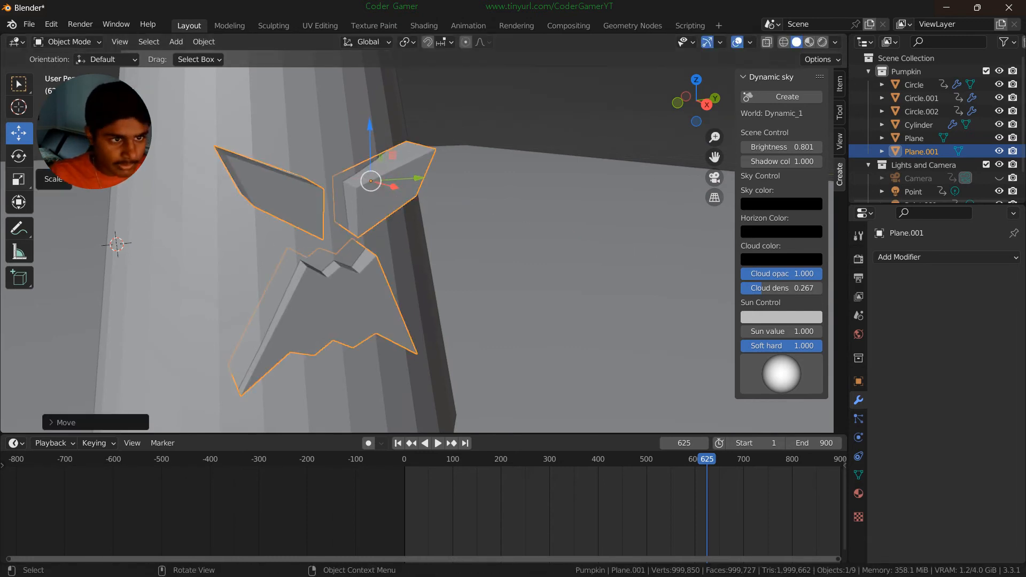
- Rotate the face cutter Plane.001 slightly about the Y axis, and hide it in the Shading workspace
left_click(19, 156)
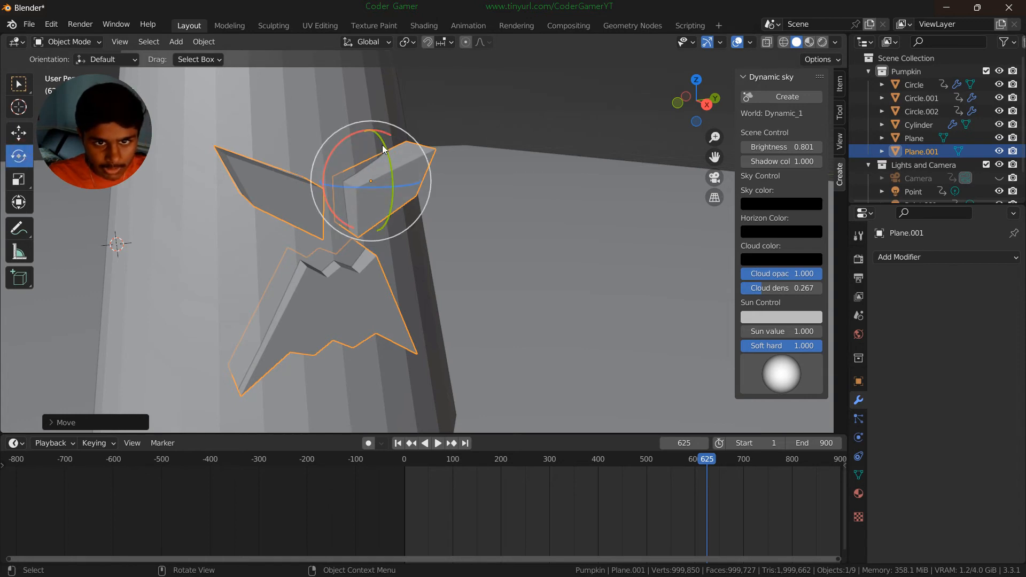
left_click_drag(385, 151, 380, 134)
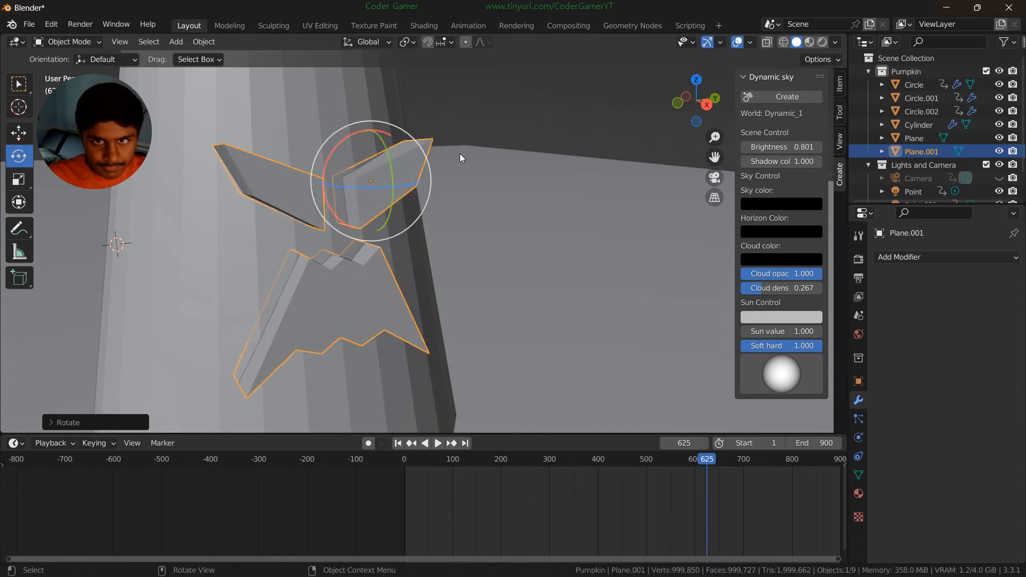
left_click(424, 26)
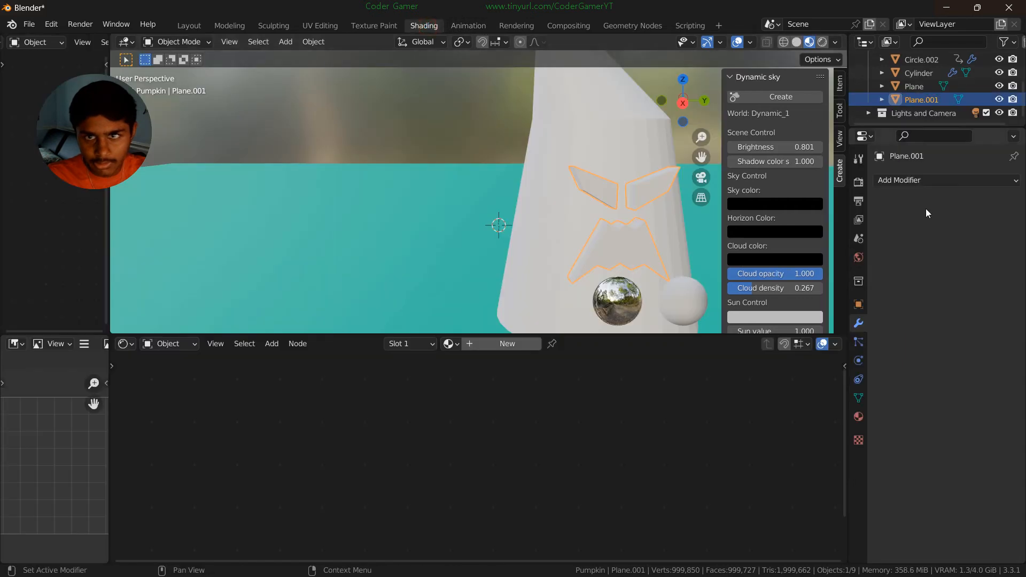
left_click_drag(700, 155, 484, 255)
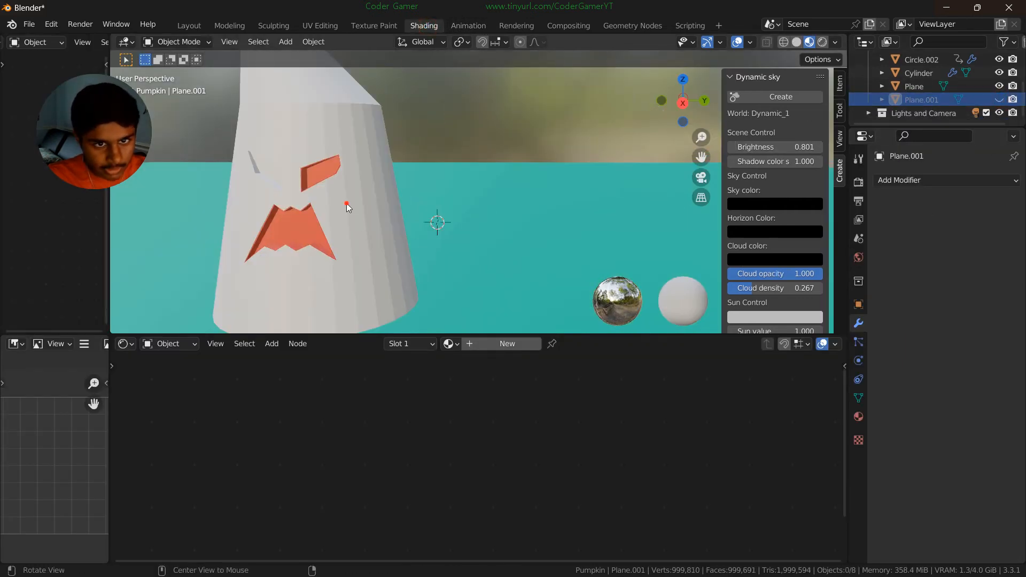
middle_click_drag(346, 203, 405, 167)
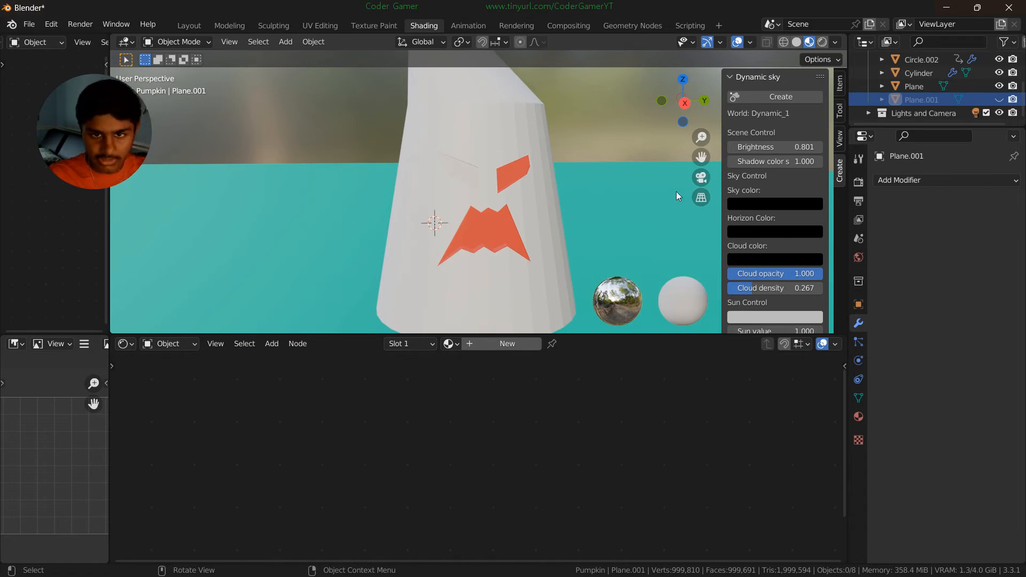
- Add a point light to the scene at the 3D cursor
left_click(496, 144)
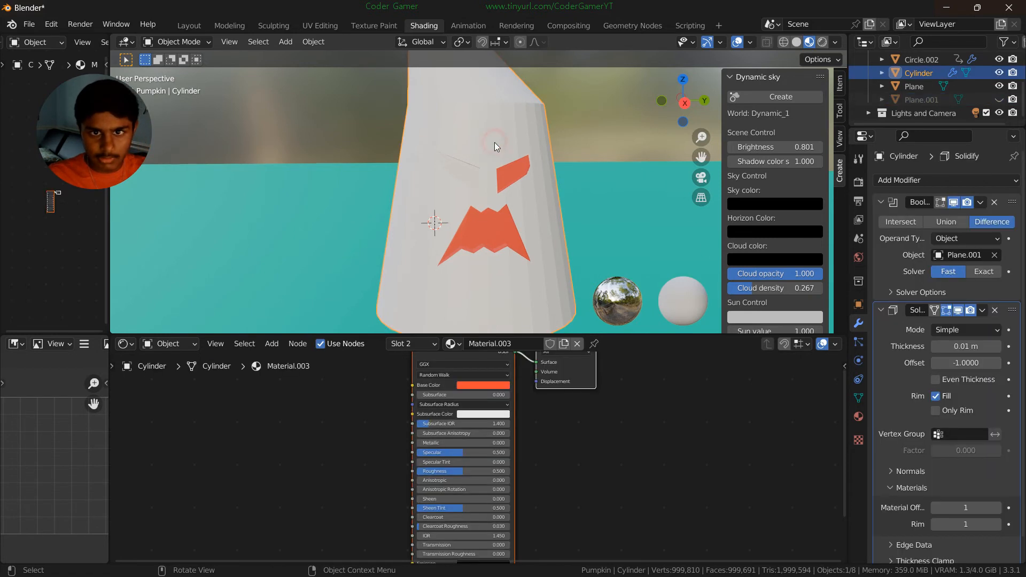
left_click(284, 42)
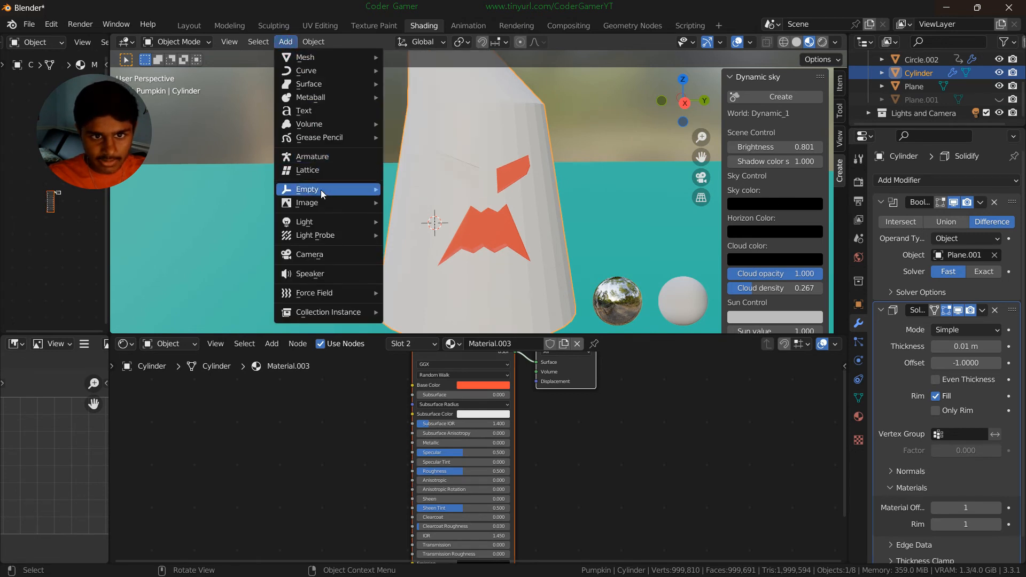
mouse_move(320, 221)
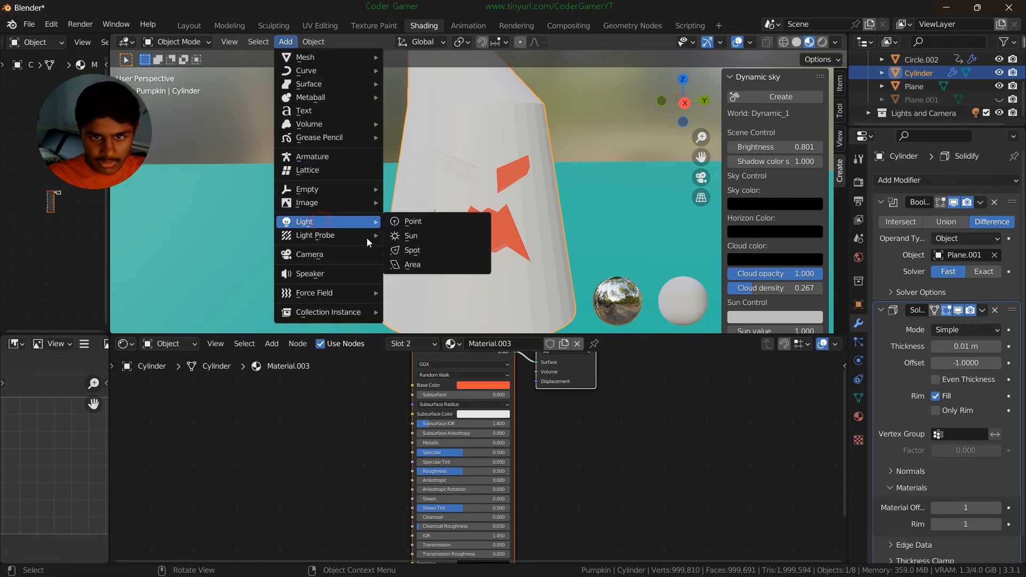
left_click(430, 227)
scroll(454, 240, "down", 8)
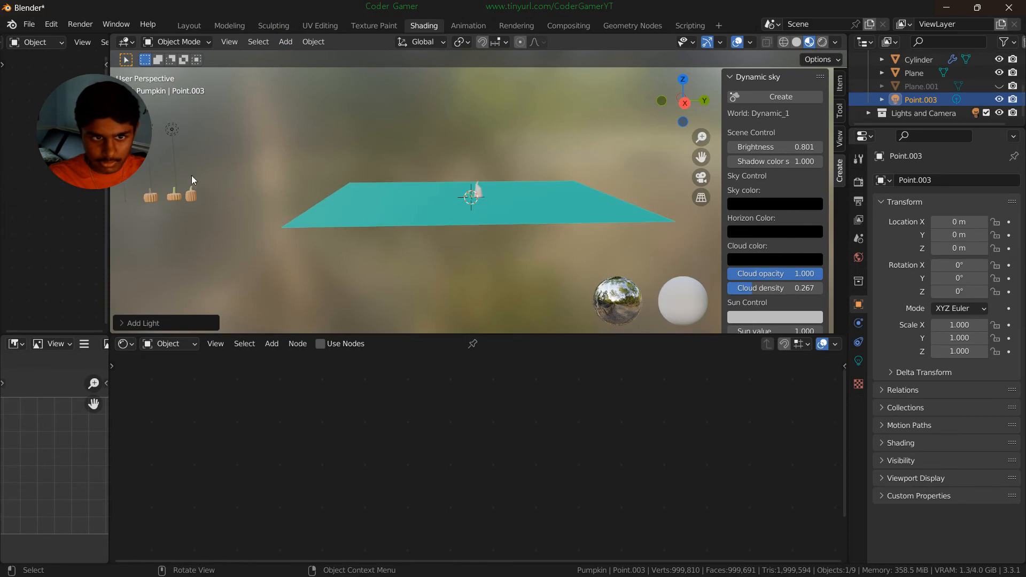
scroll(214, 184, "down", 5)
scroll(239, 188, "up", 2)
- In the Layout workspace, move the new point light along X to about 12.33 m, near the cone
left_click(188, 25)
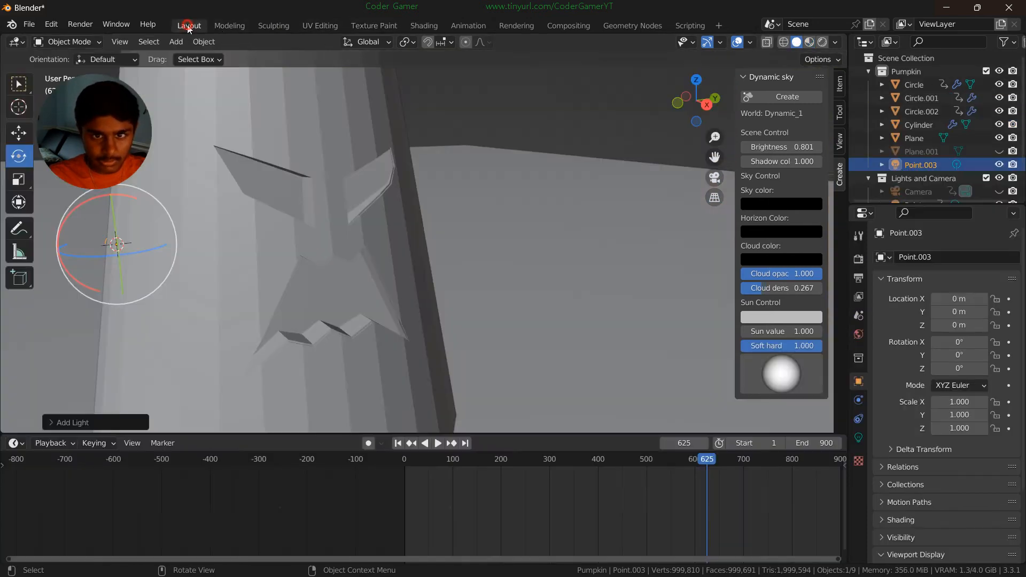
scroll(298, 225, "down", 4)
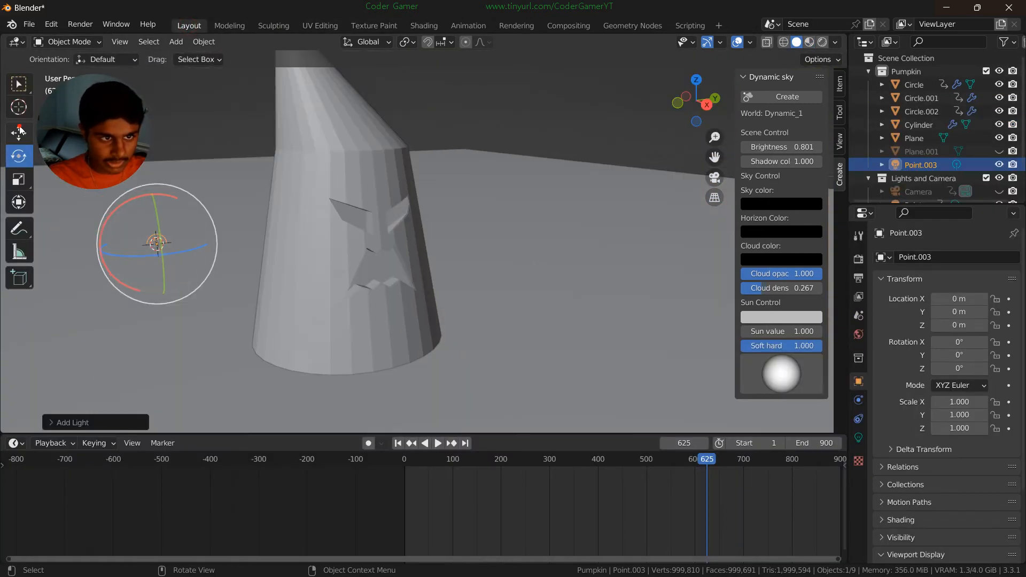
left_click(19, 132)
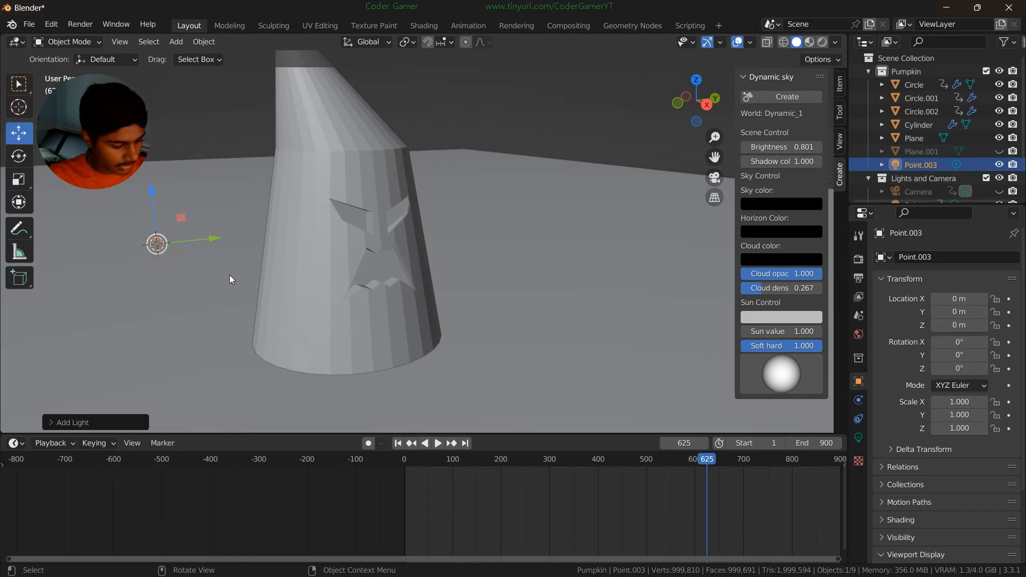
middle_click_drag(230, 275, 274, 268)
left_click_drag(108, 285, 330, 349)
scroll(332, 346, "down", 5)
middle_click_drag(389, 334, 481, 312)
left_click_drag(495, 315, 682, 319)
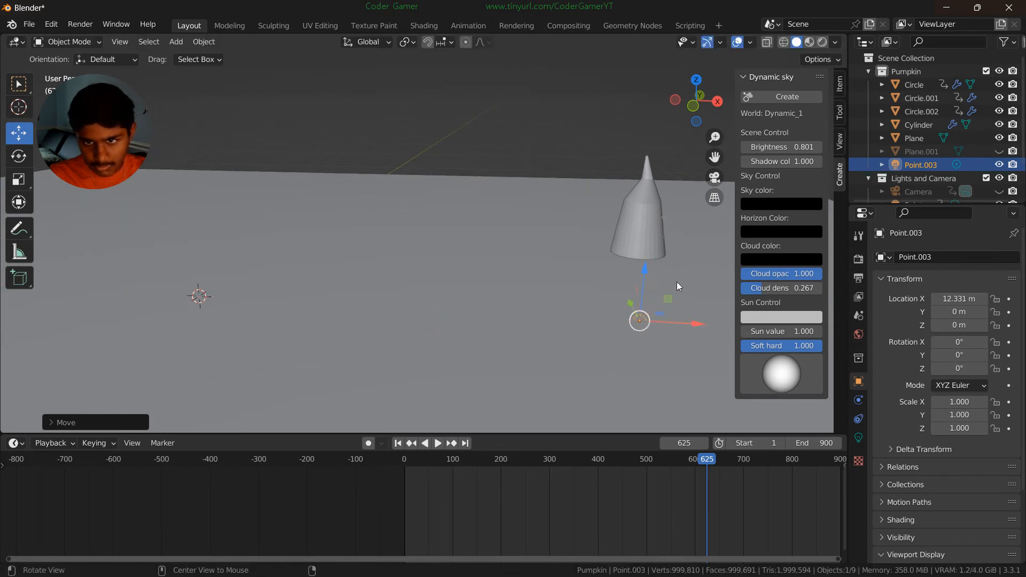
- Position the point light at the cone's face height, at about Y 0.29 m and Z 2.45 m
middle_click_drag(676, 287, 552, 261)
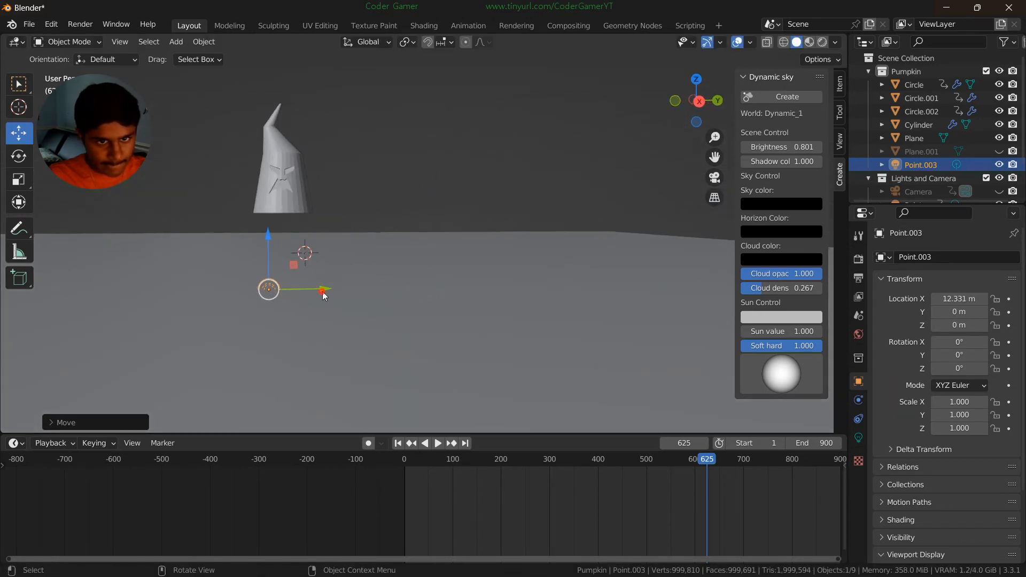
left_click_drag(323, 296, 343, 292)
left_click_drag(289, 245, 303, 151)
left_click_drag(347, 185, 327, 227)
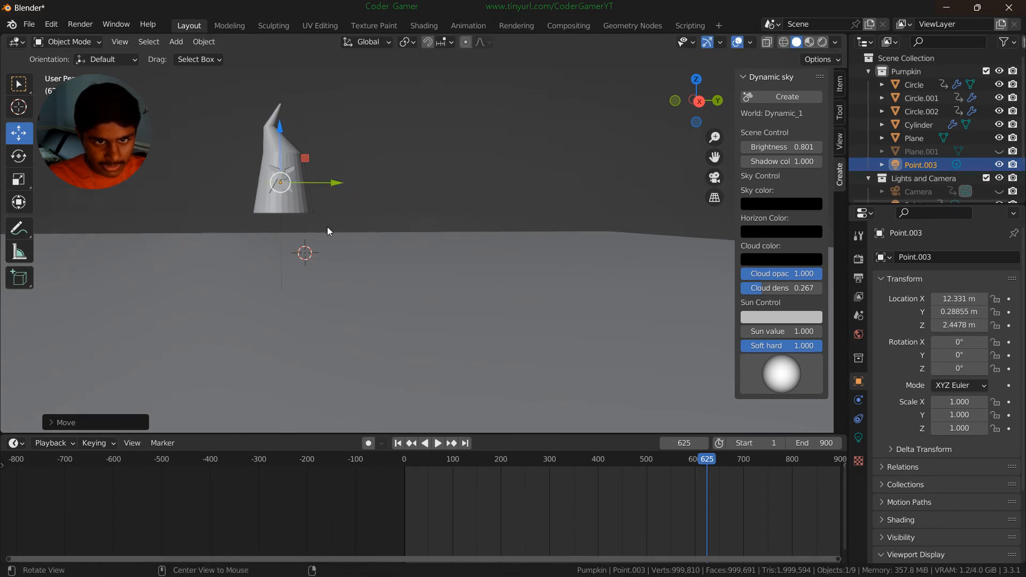
mouse_move(327, 226)
middle_mouse_down()
mouse_move(412, 236)
mouse_move(325, 231)
mouse_move(334, 234)
middle_mouse_up()
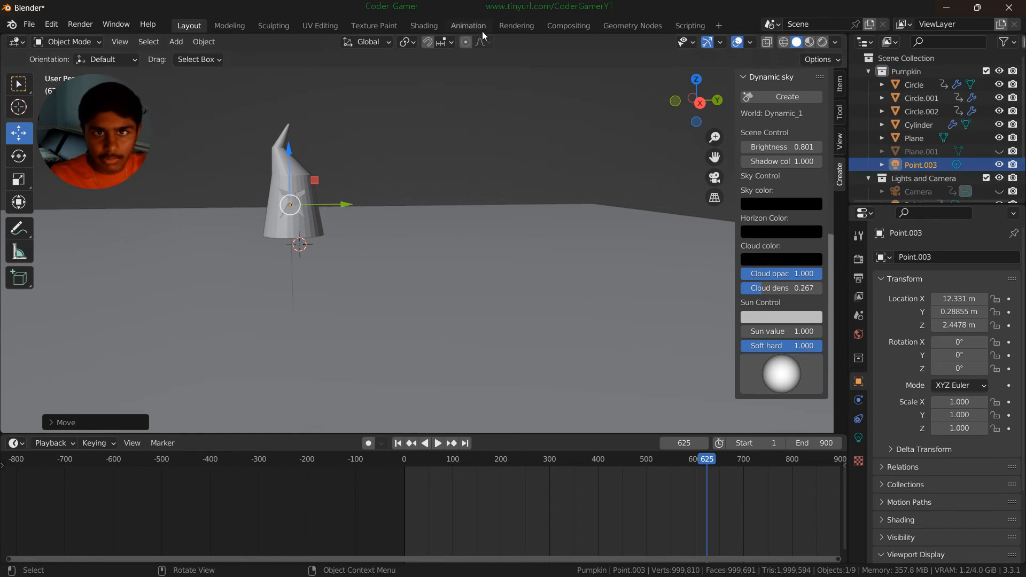
- In the Shading workspace, set the Subsurface value of the cone's orange-red Material.003 to 0.02
left_click(416, 26)
scroll(570, 226, "up", 10)
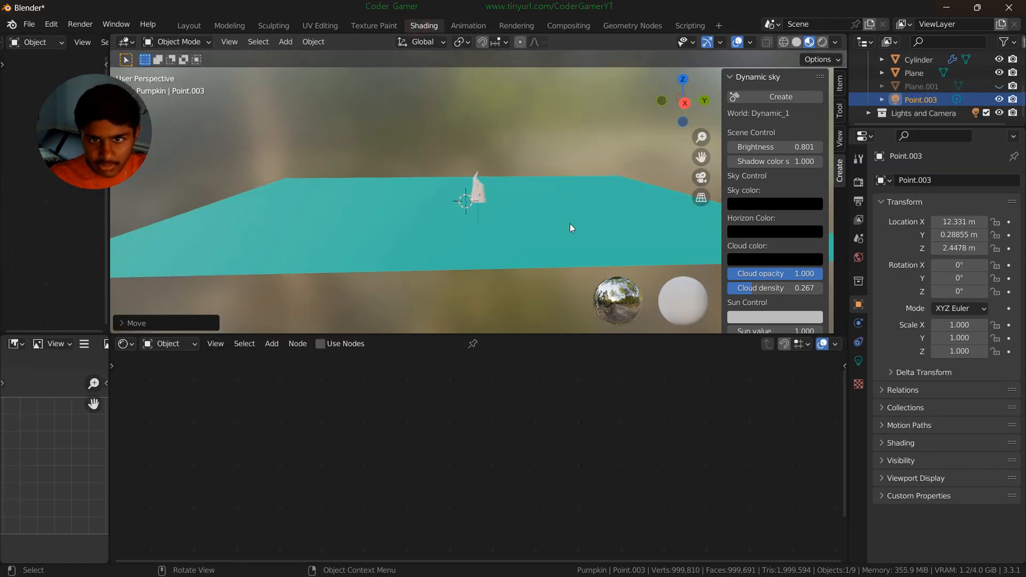
left_click(482, 193)
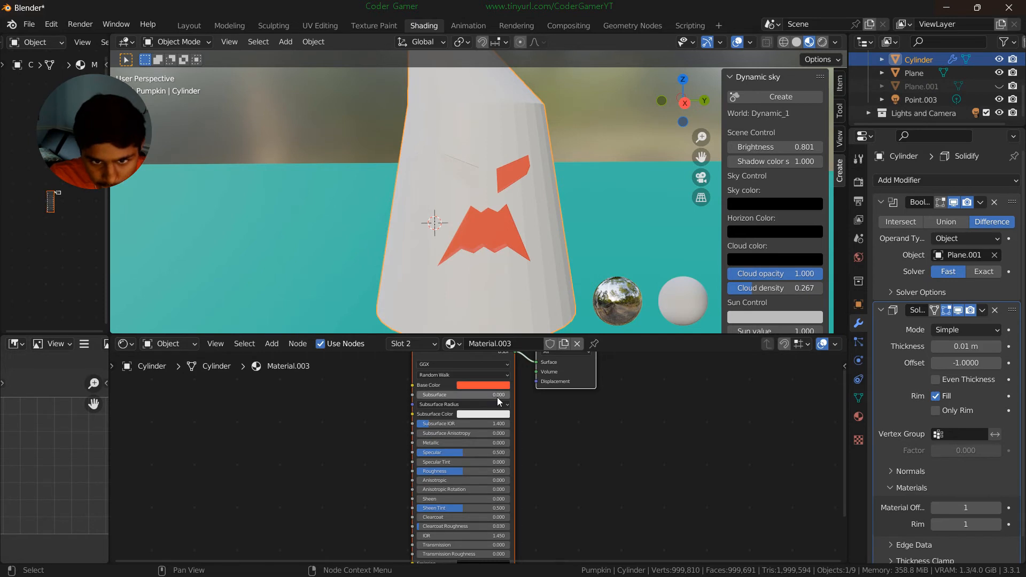
scroll(497, 397, "up", 2)
left_click(508, 371)
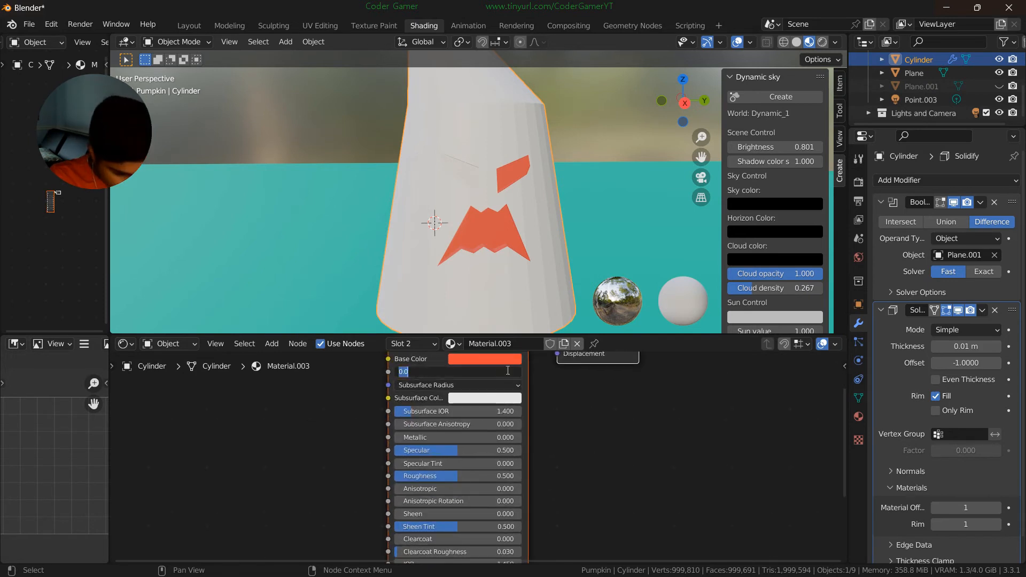
key("BackSpace")
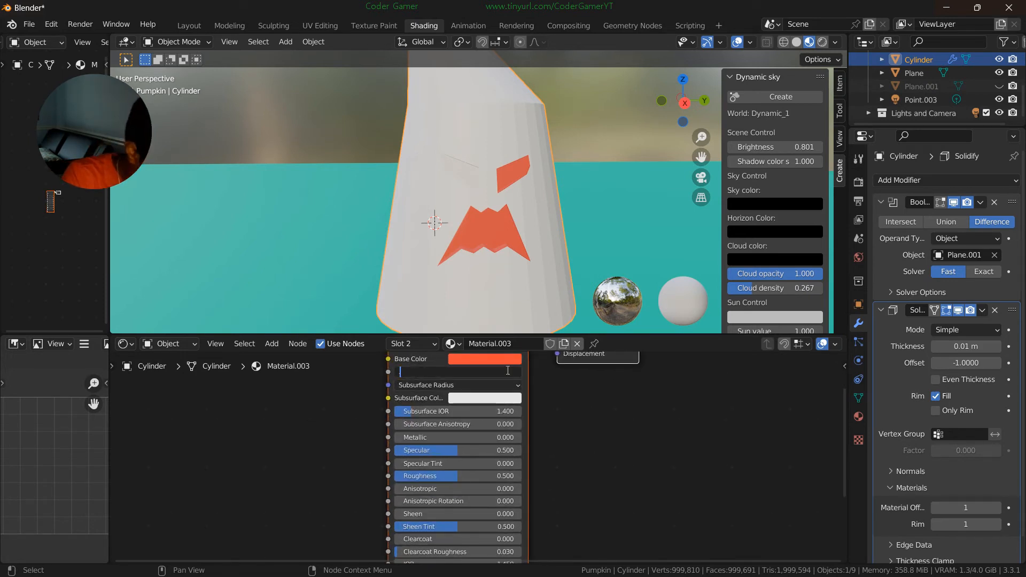
type(".02")
key("Return")
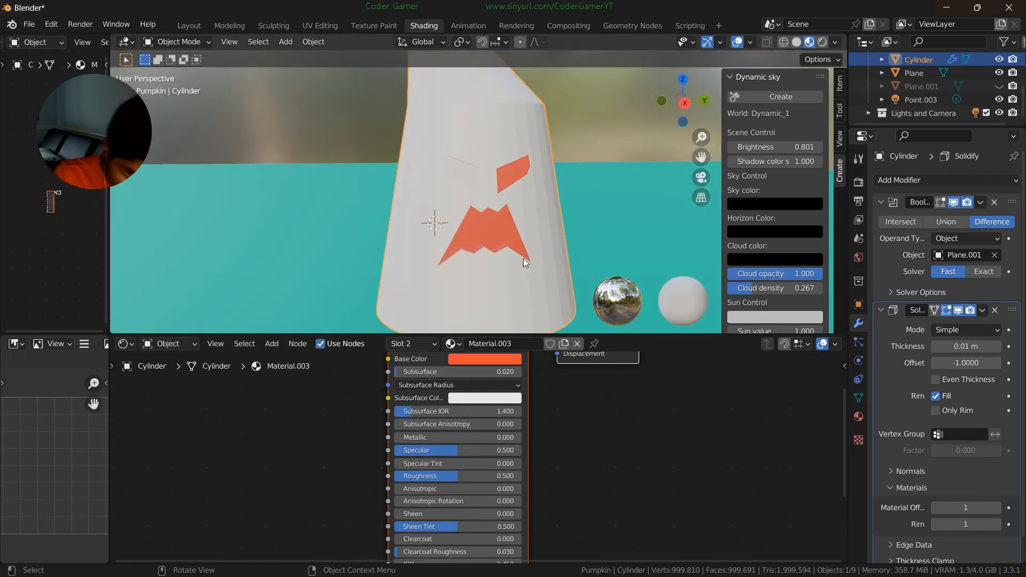
- Set all three Subsurface Radius values of the cone's orange-red Material.003 to 1.000
left_click(463, 385)
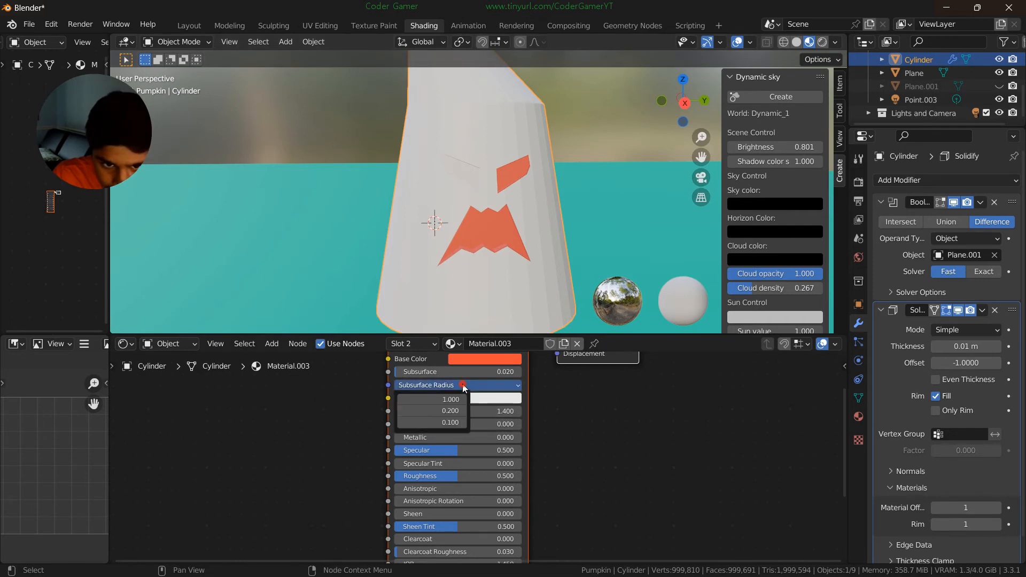
left_click(449, 411)
type("1")
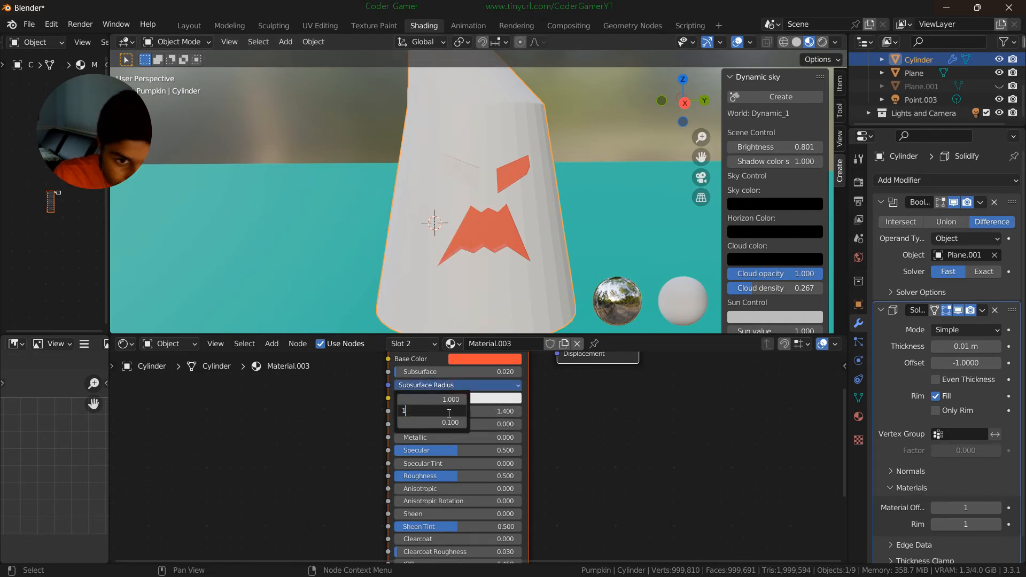
key("Tab")
type("1")
left_click(546, 422)
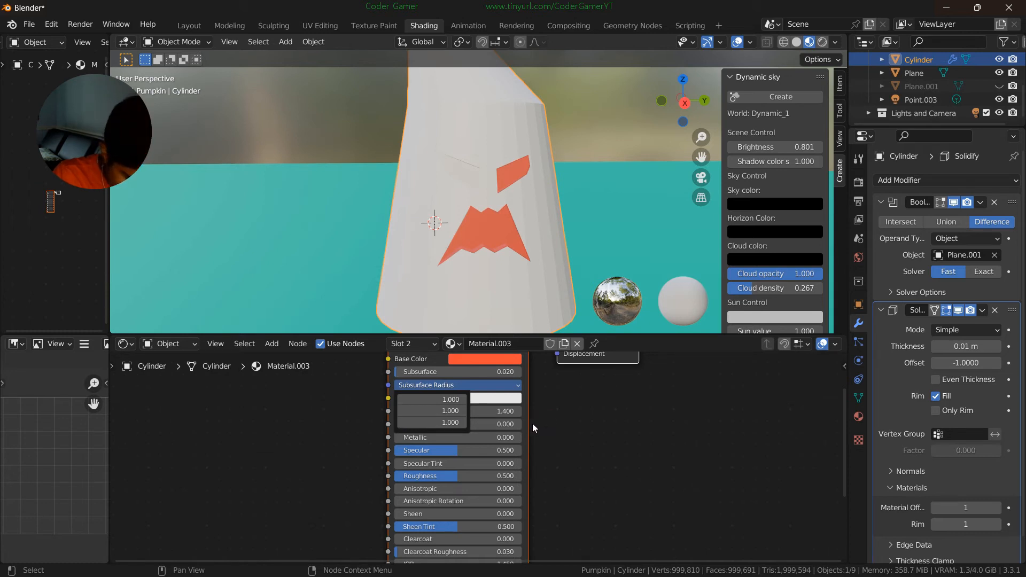
left_click(532, 423)
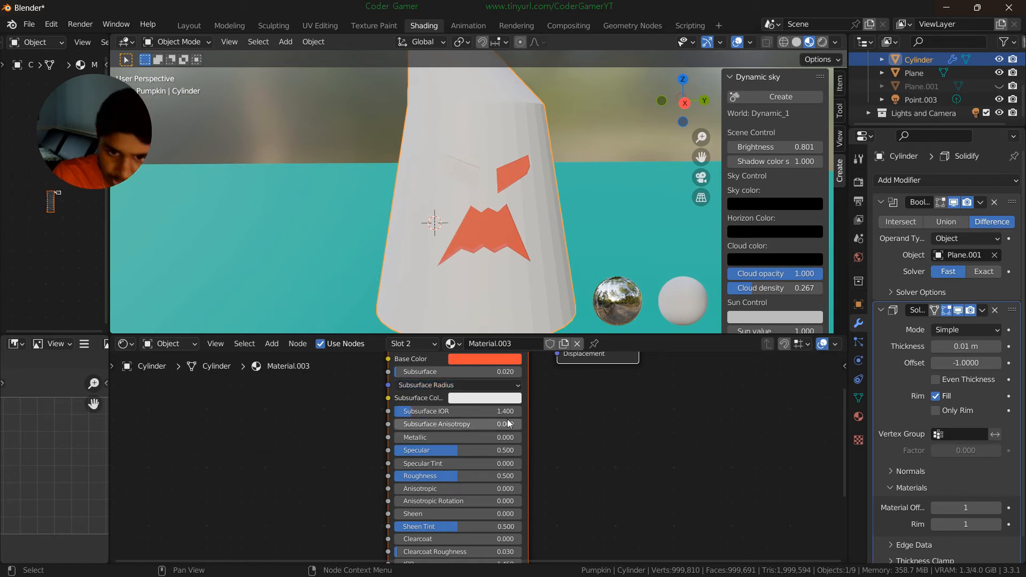
left_click(493, 359)
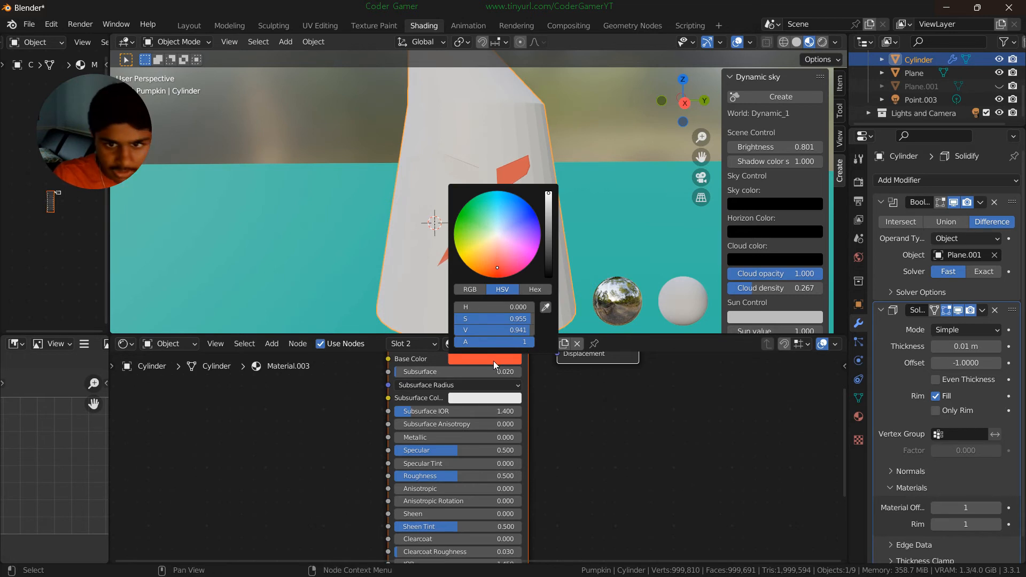
left_click(492, 396)
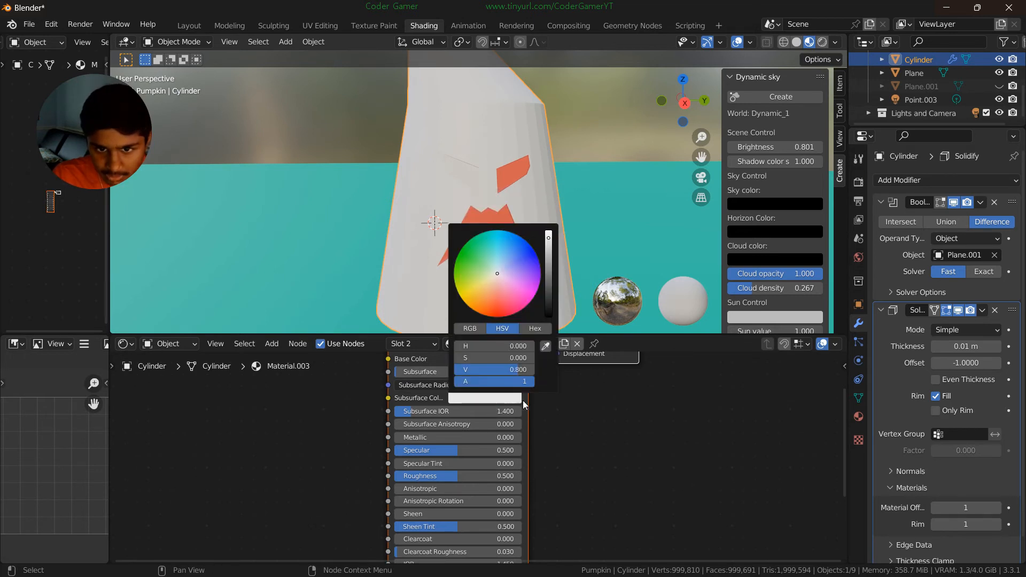
left_click(499, 362)
left_click(485, 397)
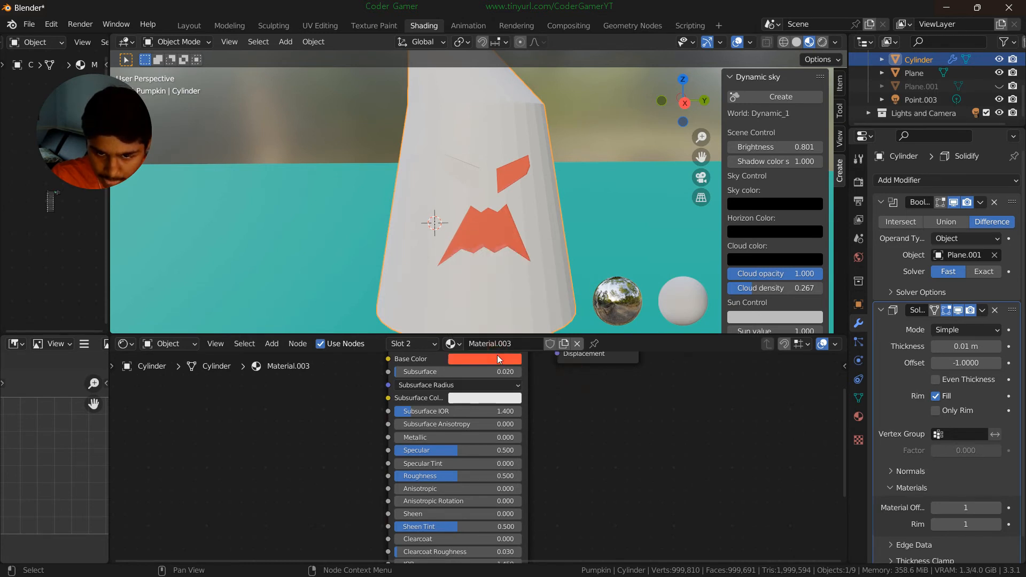
left_click(497, 356)
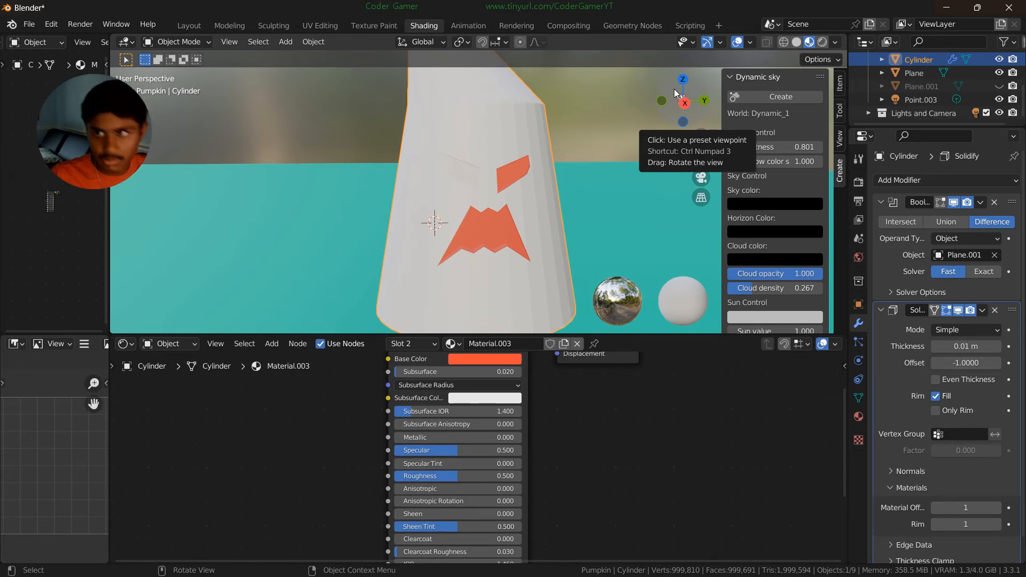
left_click(512, 238)
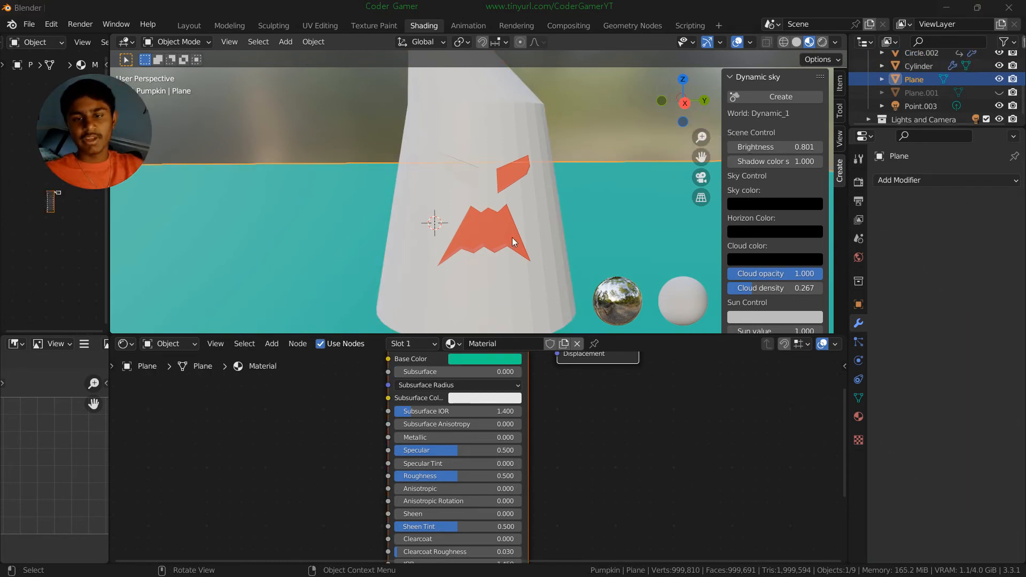
left_click(1001, 93)
left_click(999, 92)
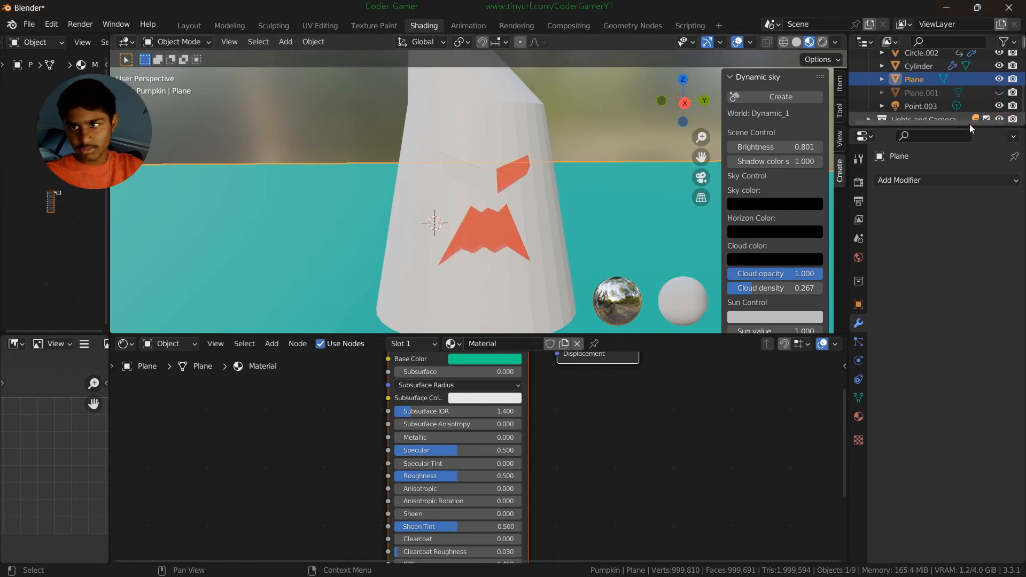
scroll(952, 96, "down", 1)
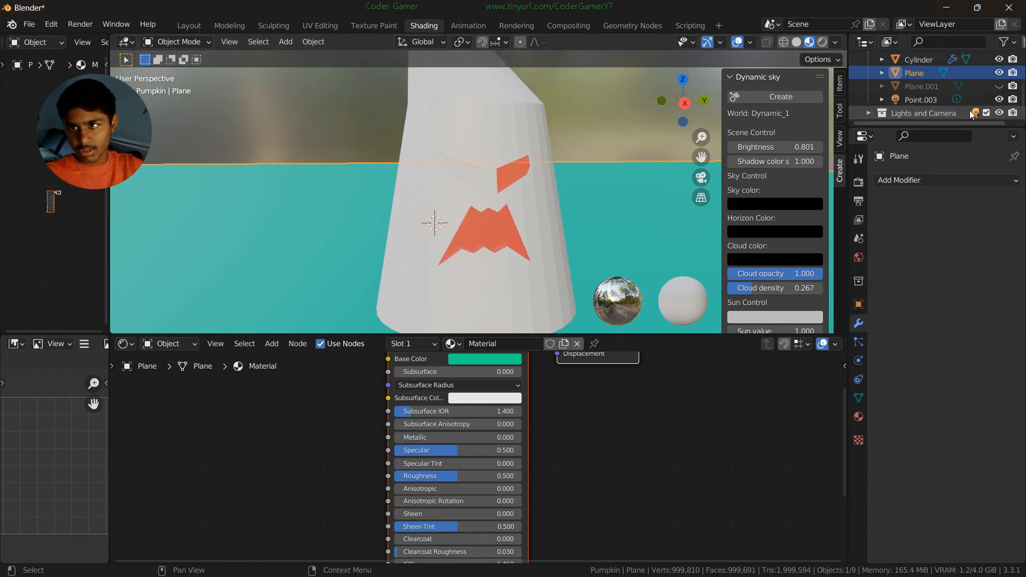
- In the Layout workspace, select the cone and unhide the Camera in the viewport
left_click(192, 25)
scroll(353, 188, "up", 2)
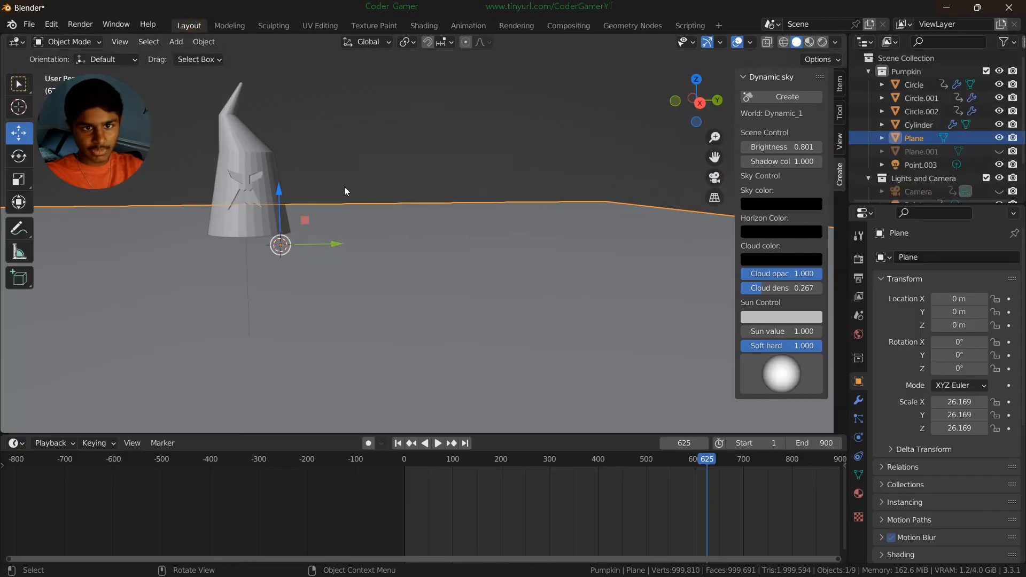
left_click(245, 166)
scroll(302, 191, "down", 2)
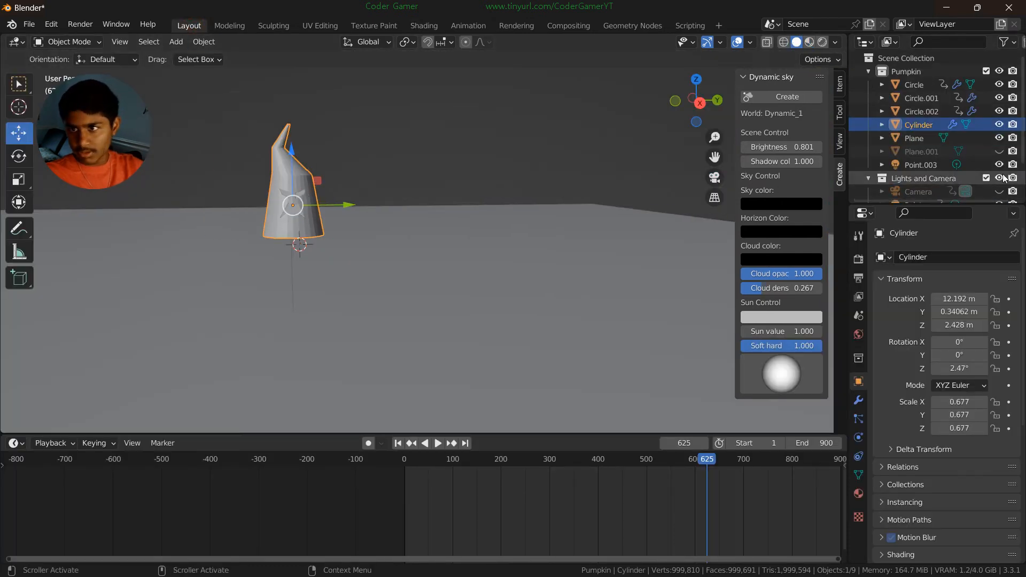
scroll(1003, 170, "down", 3)
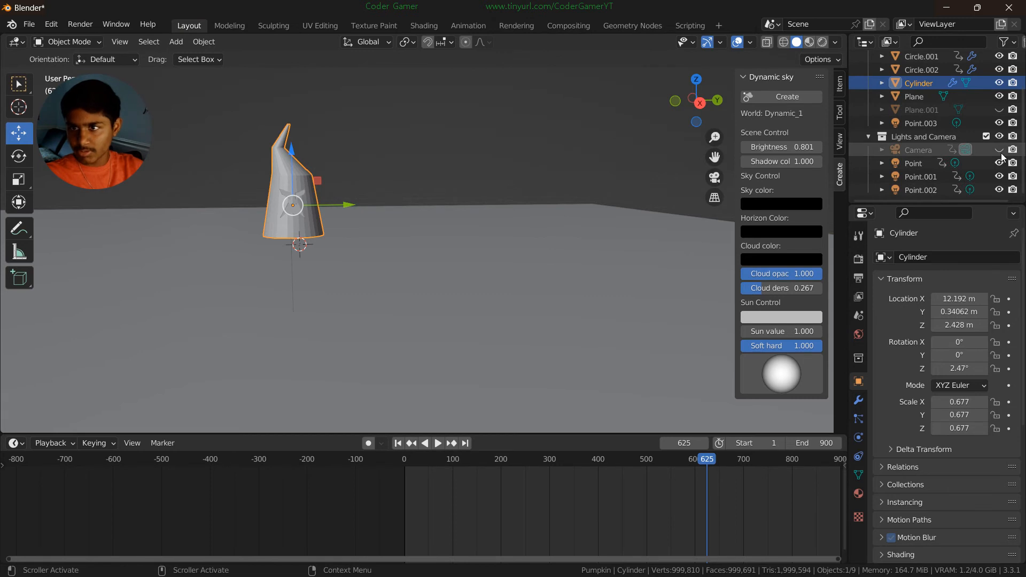
left_click(999, 150)
middle_click_drag(380, 213, 492, 307)
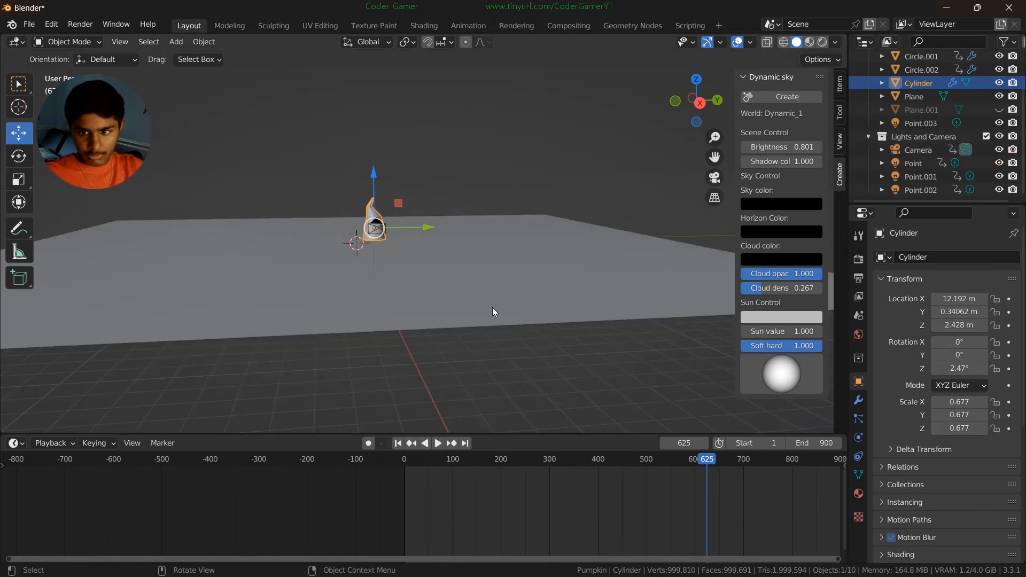
left_click(686, 446)
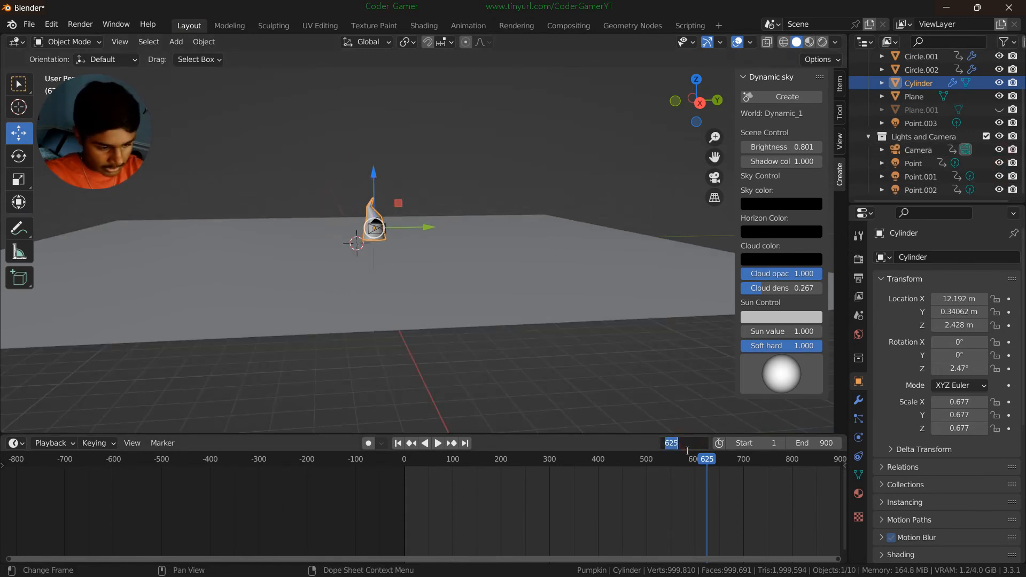
type("0")
key("Return")
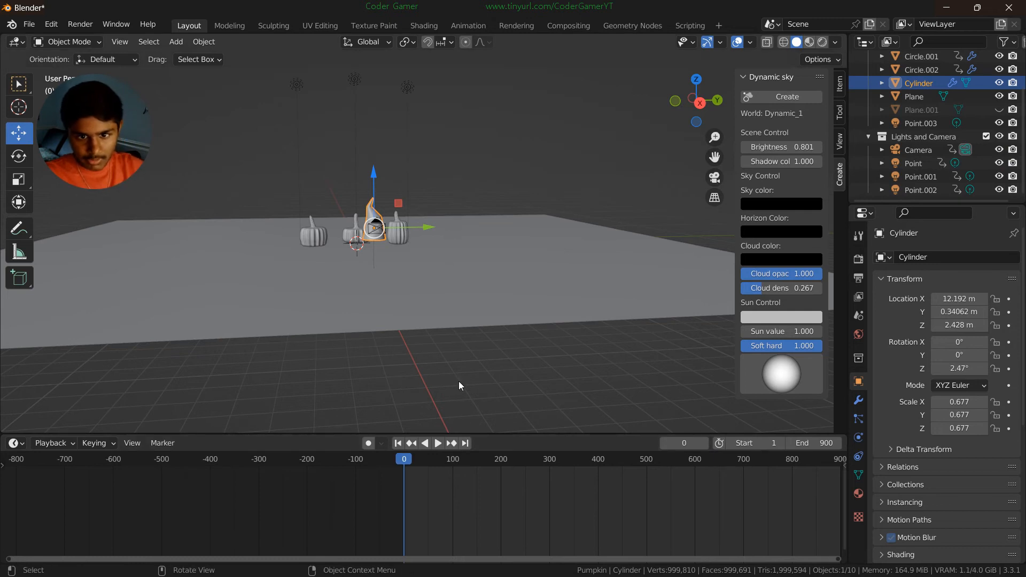
- Insert a Location keyframe for the cone at frame 625
left_click(685, 443)
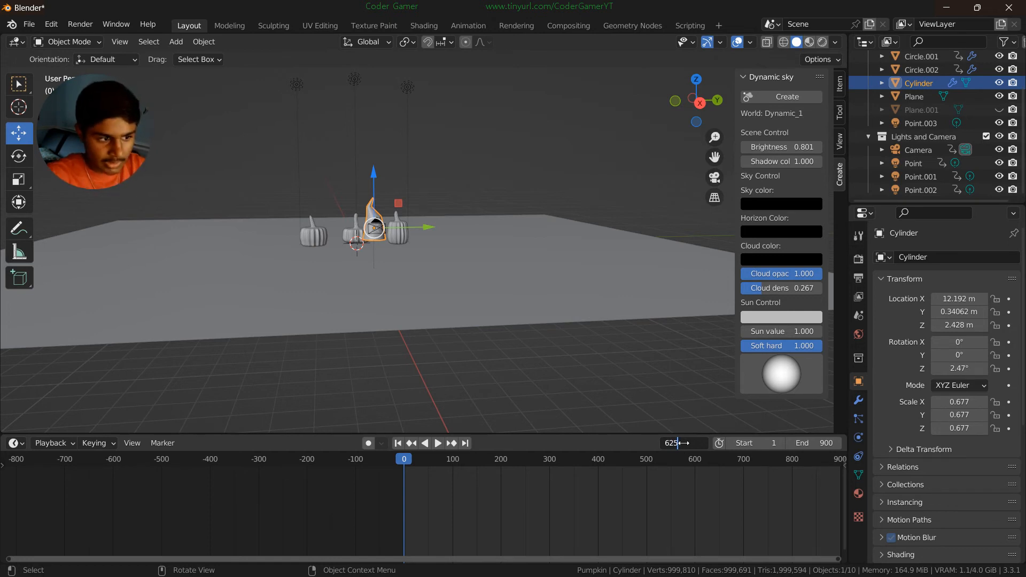
key("Return")
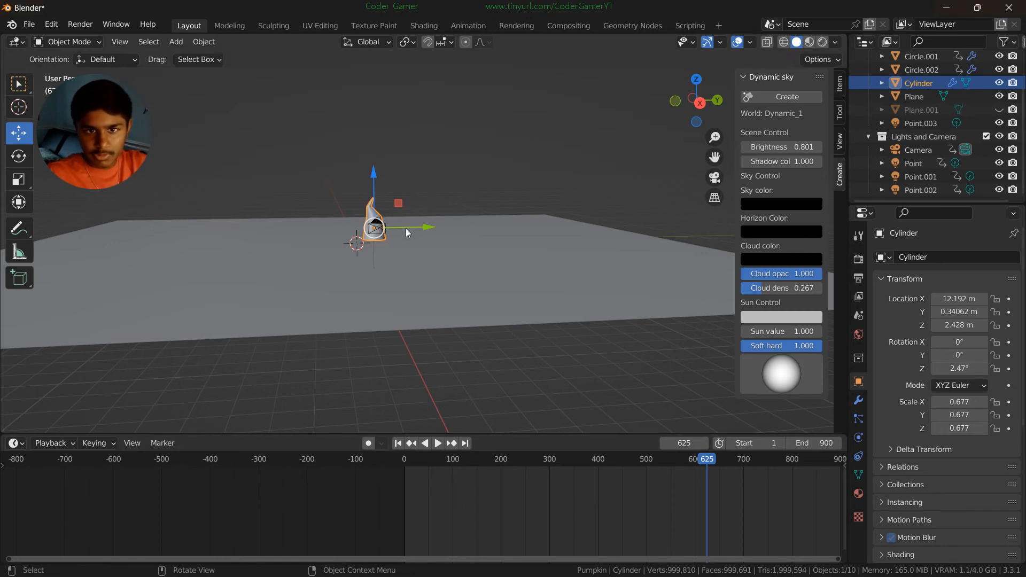
key("i")
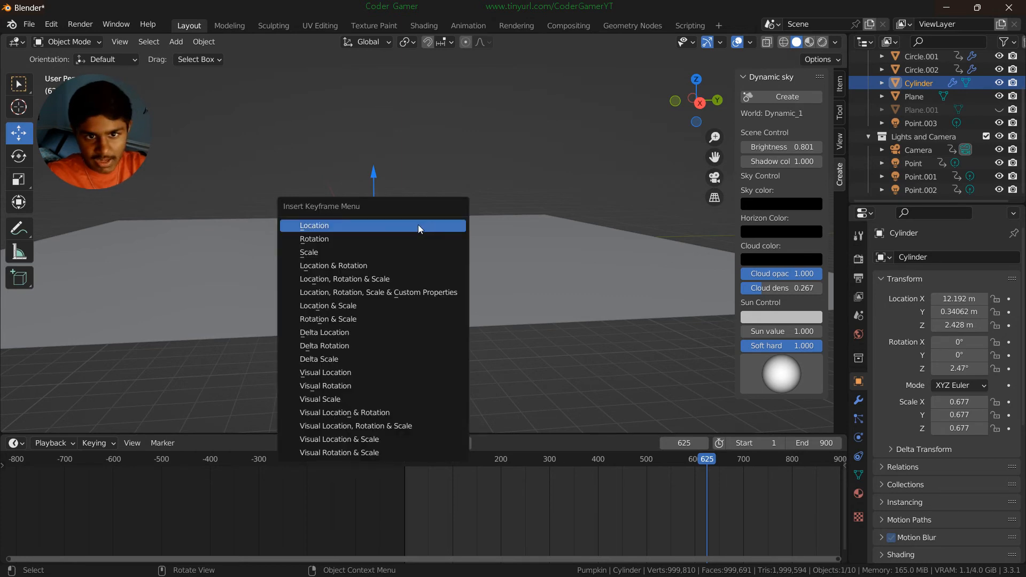
left_click(389, 230)
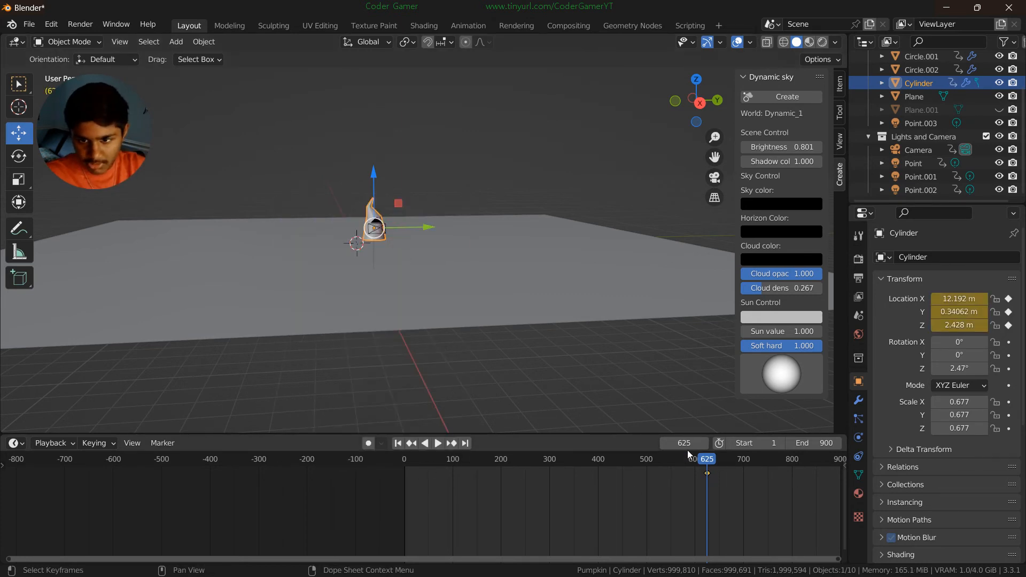
- At frame 0, move the cone along Y to about 25.34 m, beside the plane, and insert a Location keyframe
double_click(688, 445)
type("0")
key("Return")
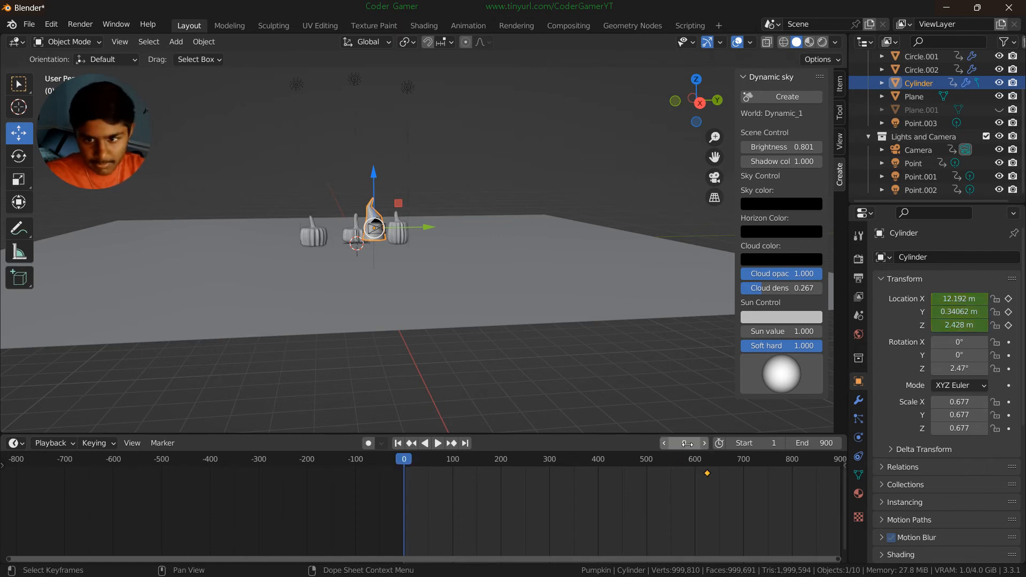
key("g")
key("y")
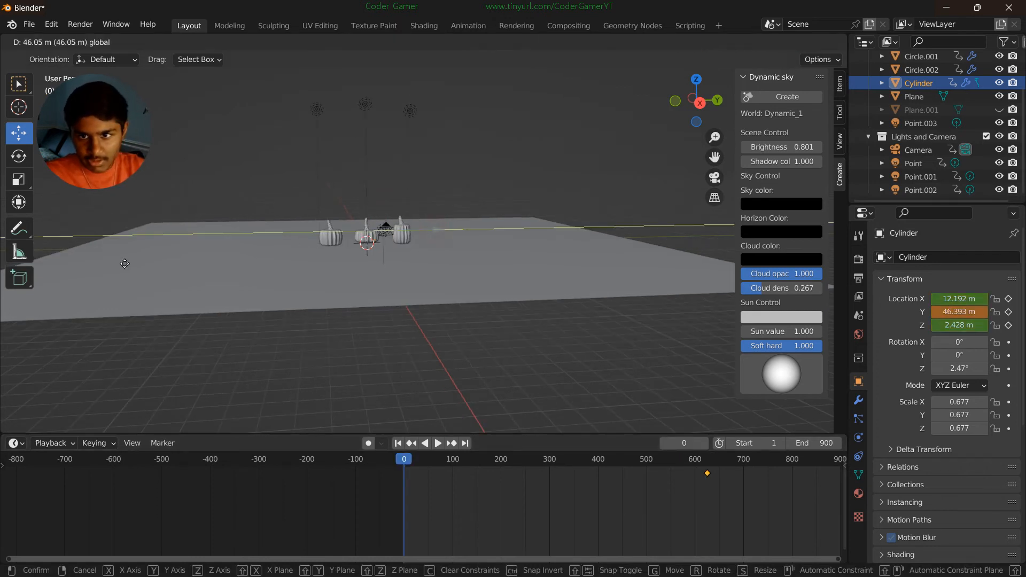
left_click(730, 271)
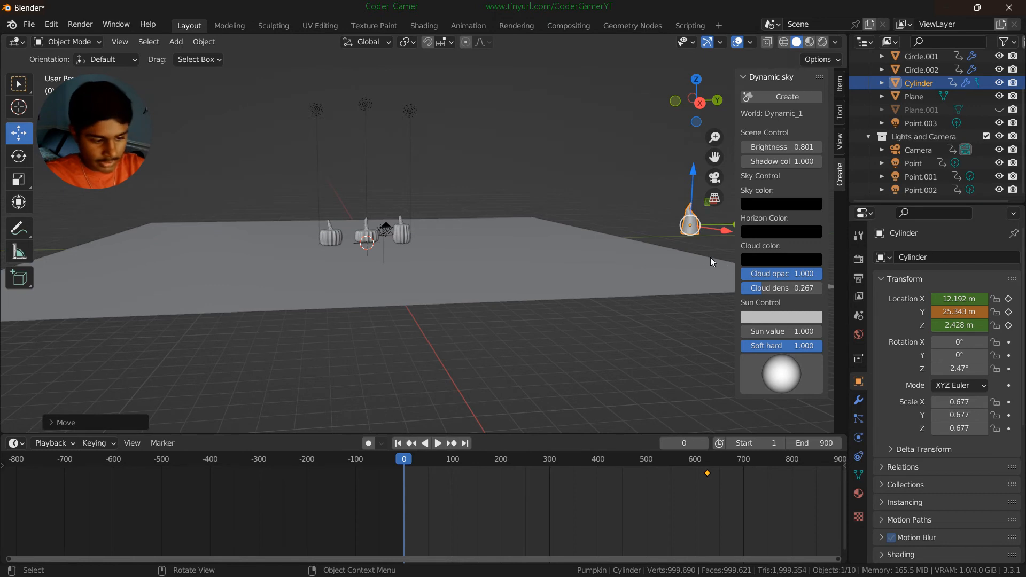
key("i")
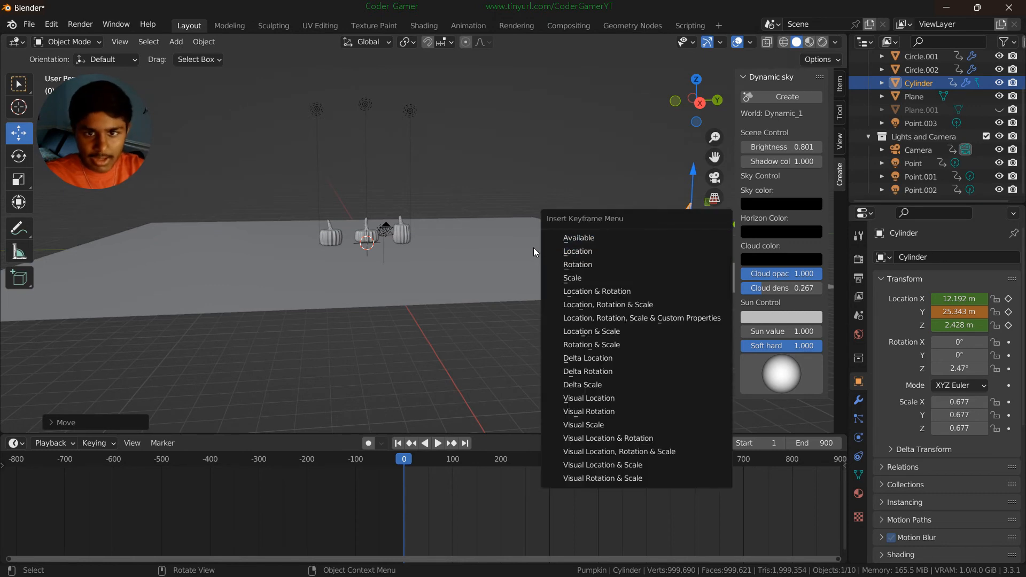
left_click(588, 252)
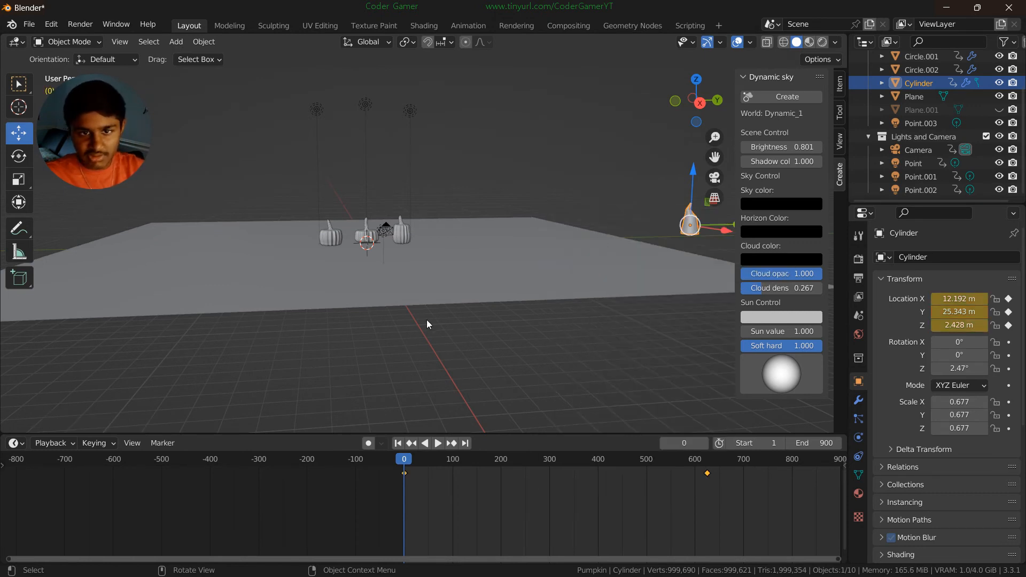
- Play and scrub the animation to check the cone's movement between frames 0 and 625
left_click(436, 444)
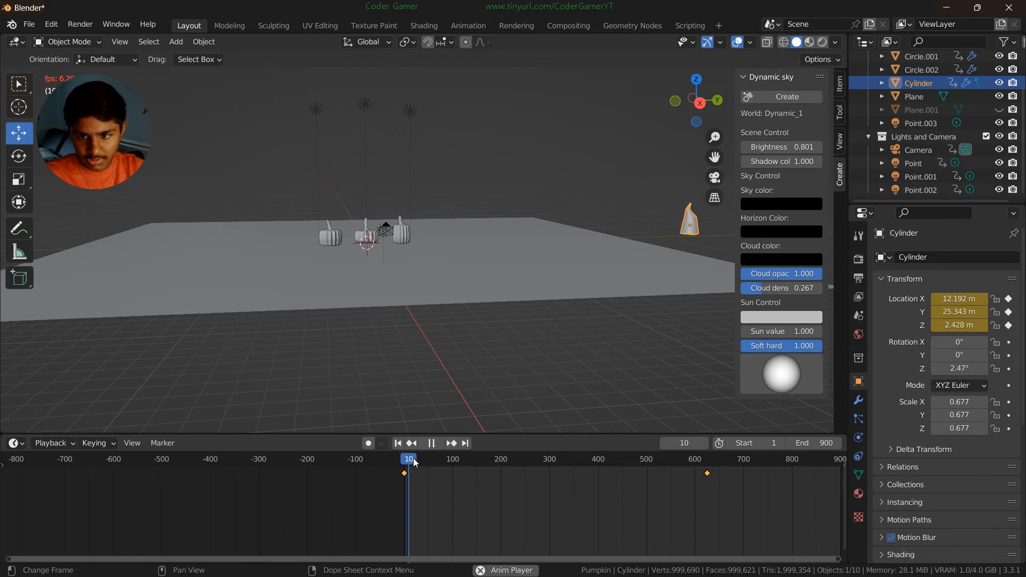
left_click(541, 481)
left_click_drag(586, 489, 647, 555)
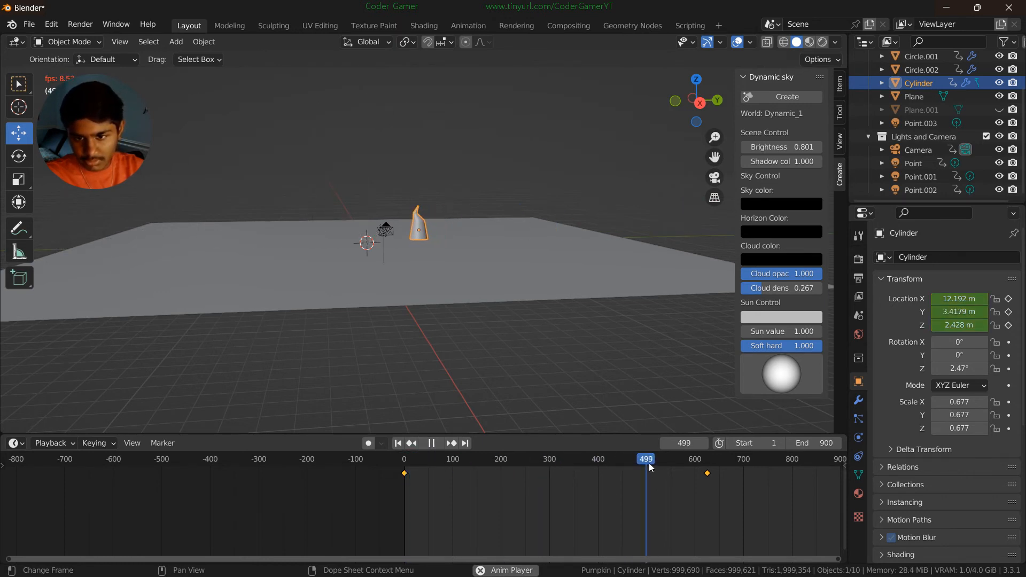
left_click(679, 470)
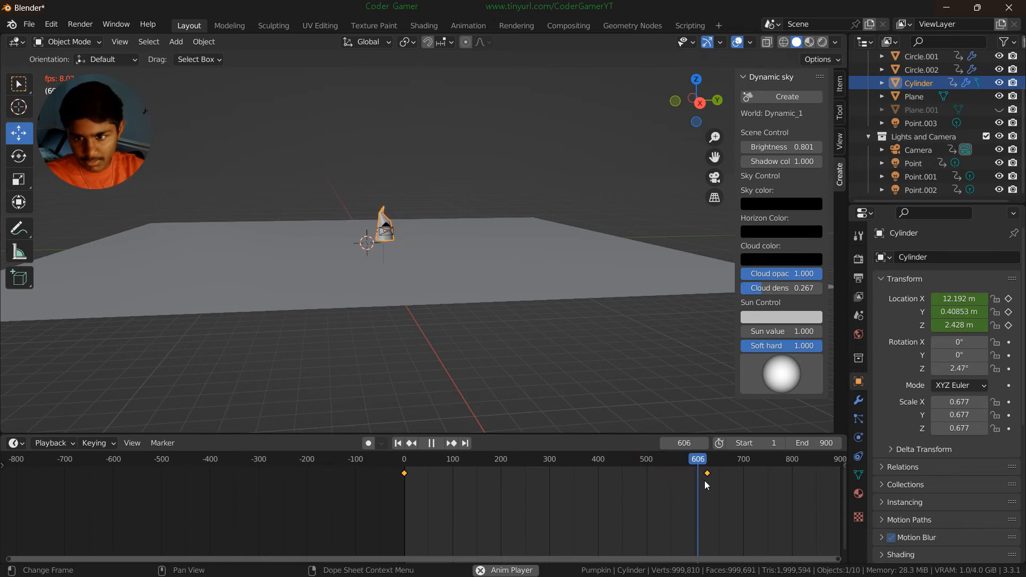
left_click(705, 480)
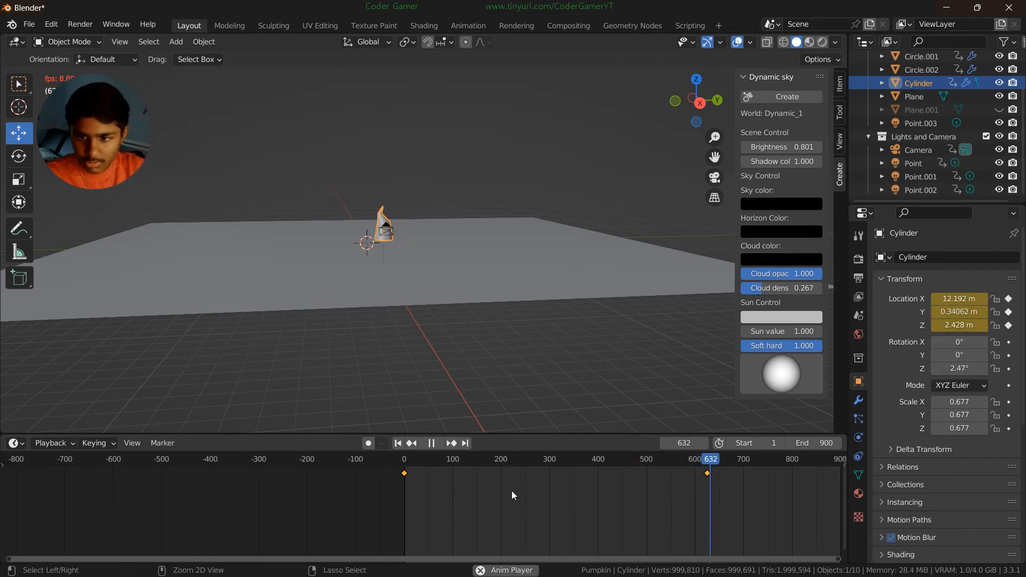
key("shift+Left")
left_click(434, 445)
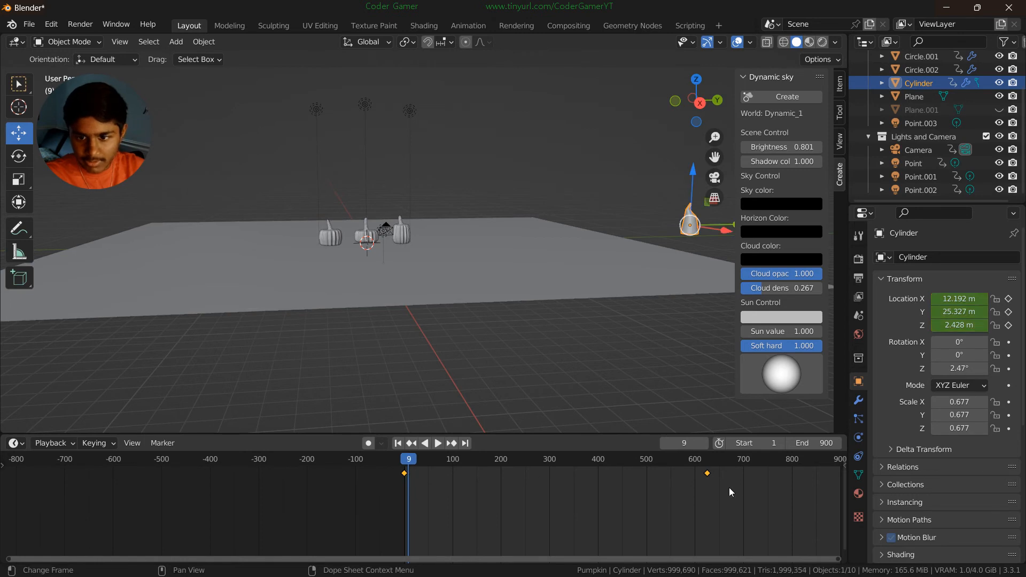
- At frame 625, lower the cone along Z to about -6.54 m, beneath the ground plane
left_click(708, 473)
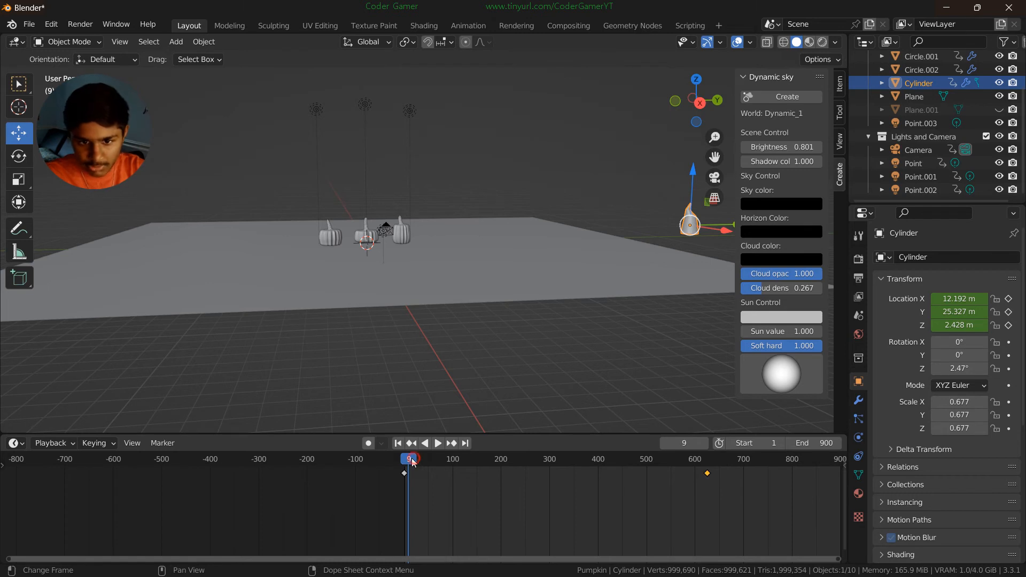
key("space")
left_click_drag(569, 479, 706, 485)
key("space")
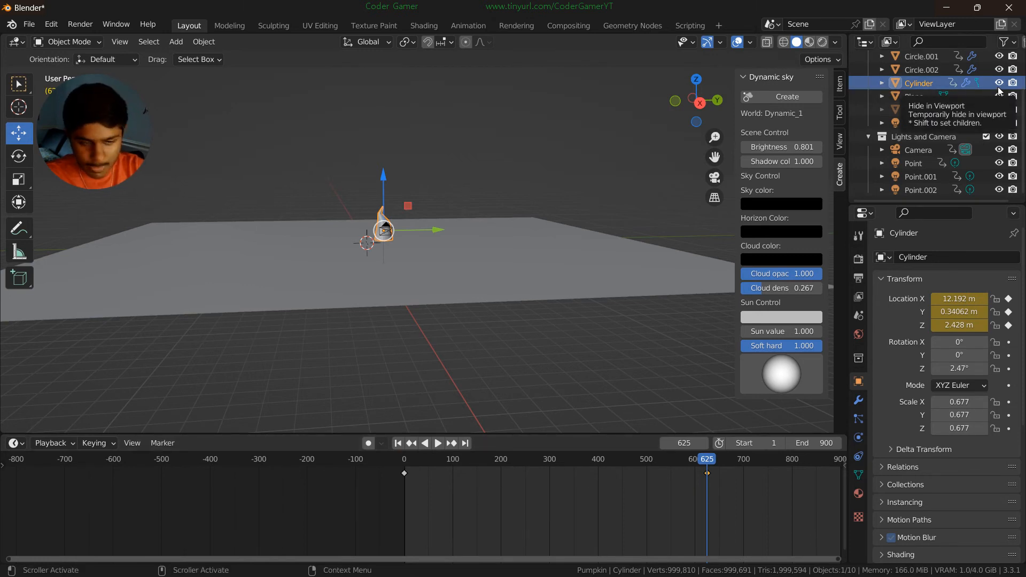
key("i")
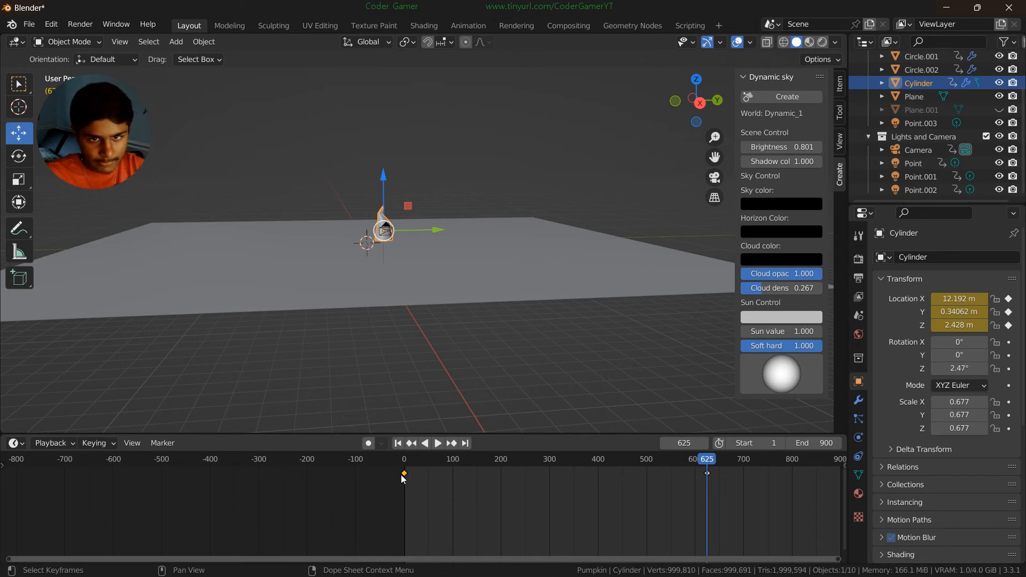
left_click_drag(386, 181, 404, 310)
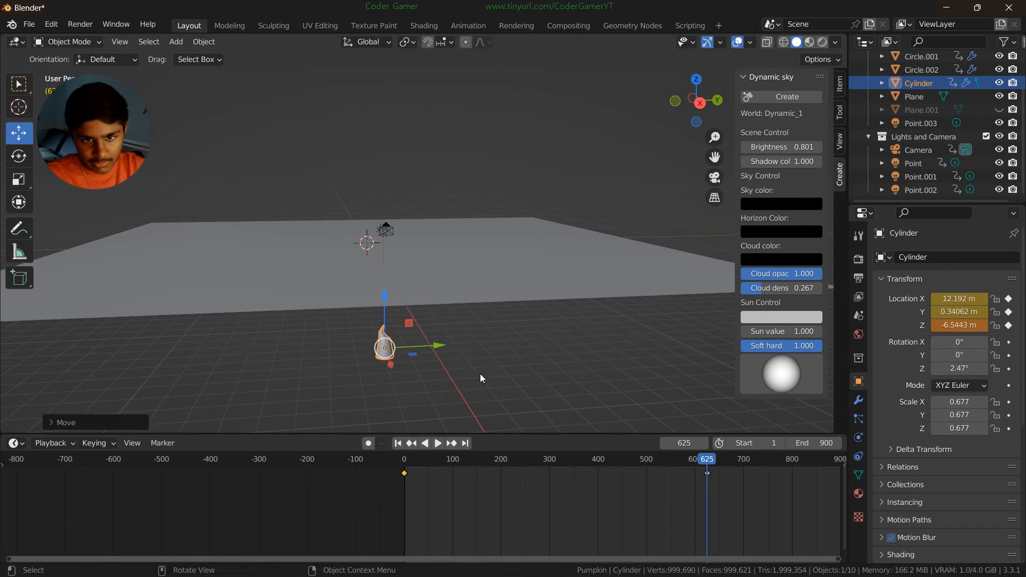
- Play the animation past frame 625 to check the cone's movement, and reselect the cone
key("space")
left_click(482, 353)
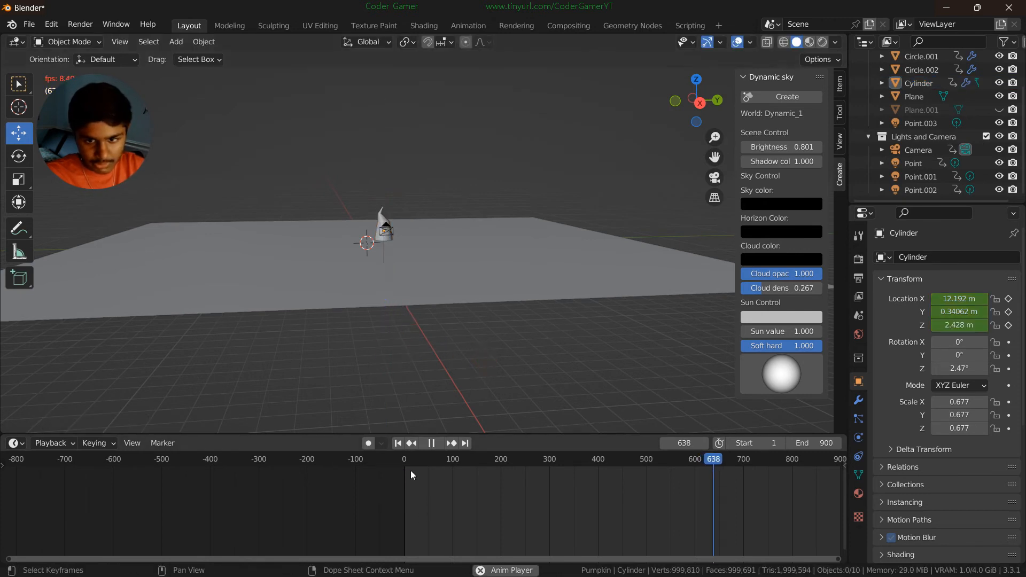
left_click(382, 218)
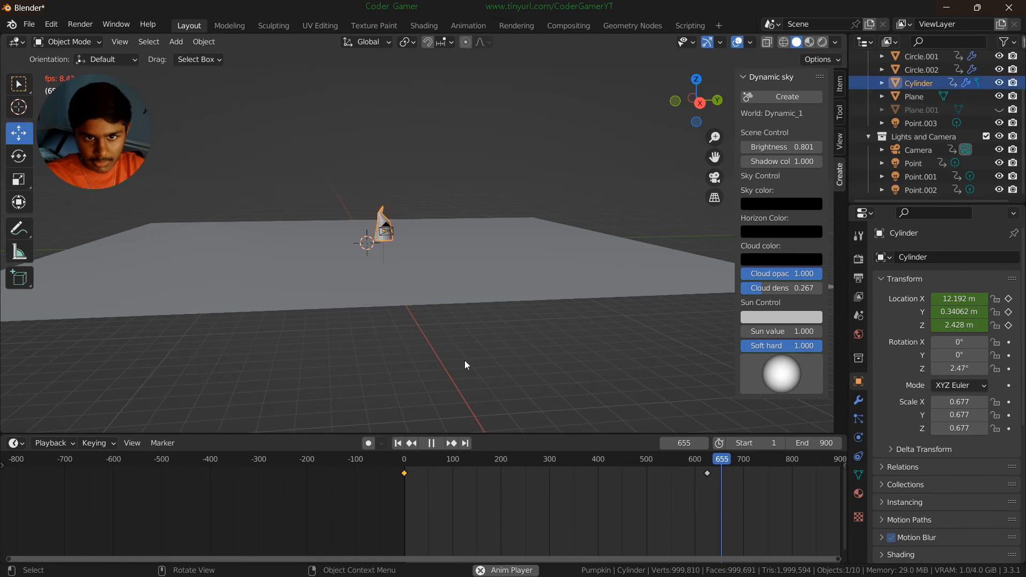
key("space")
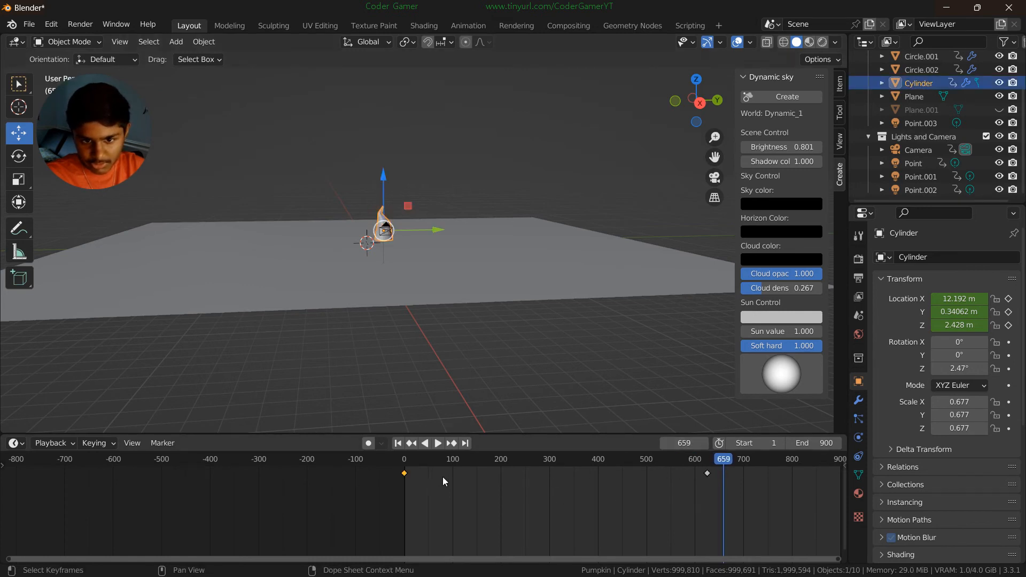
- At frame 0, move the cone beneath the ground plane to about Y 0.94 m and Z -5.55 m, and insert a Location keyframe
left_click(690, 443)
type("0")
key("Return")
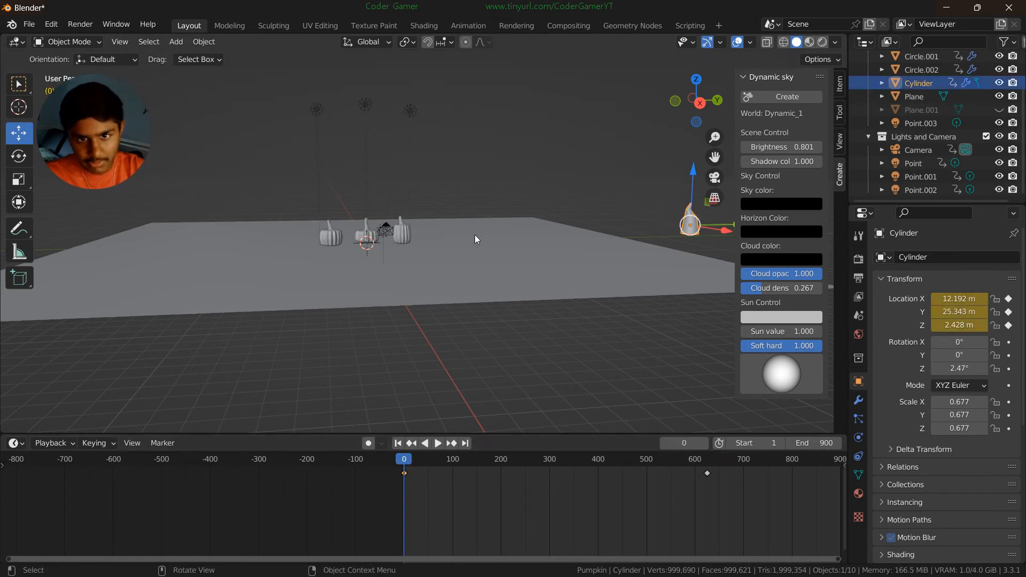
left_click_drag(695, 175, 693, 283)
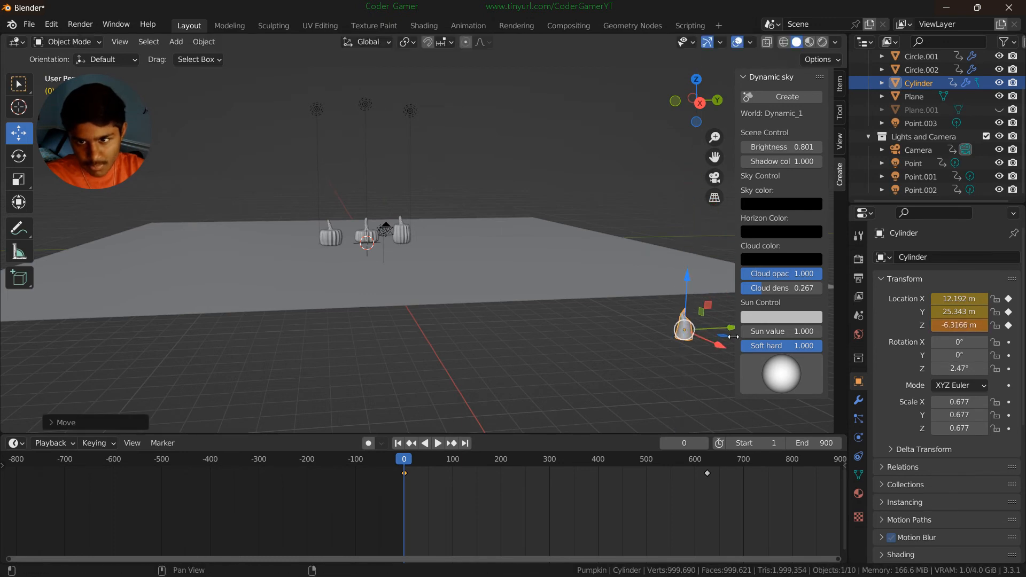
left_click_drag(733, 331, 451, 347)
middle_click_drag(488, 398, 493, 351)
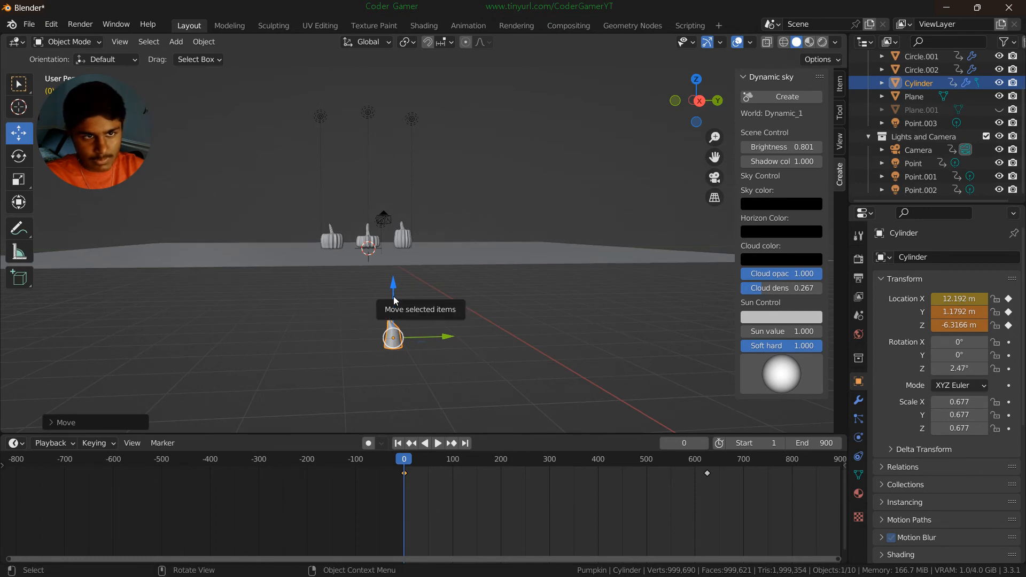
left_click_drag(394, 298, 394, 288)
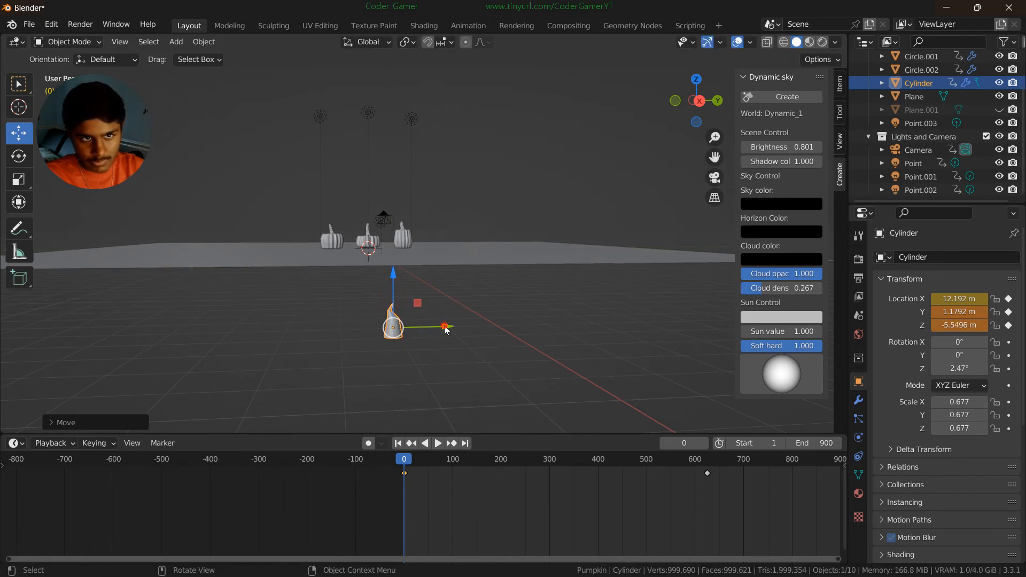
left_click_drag(443, 326, 439, 326)
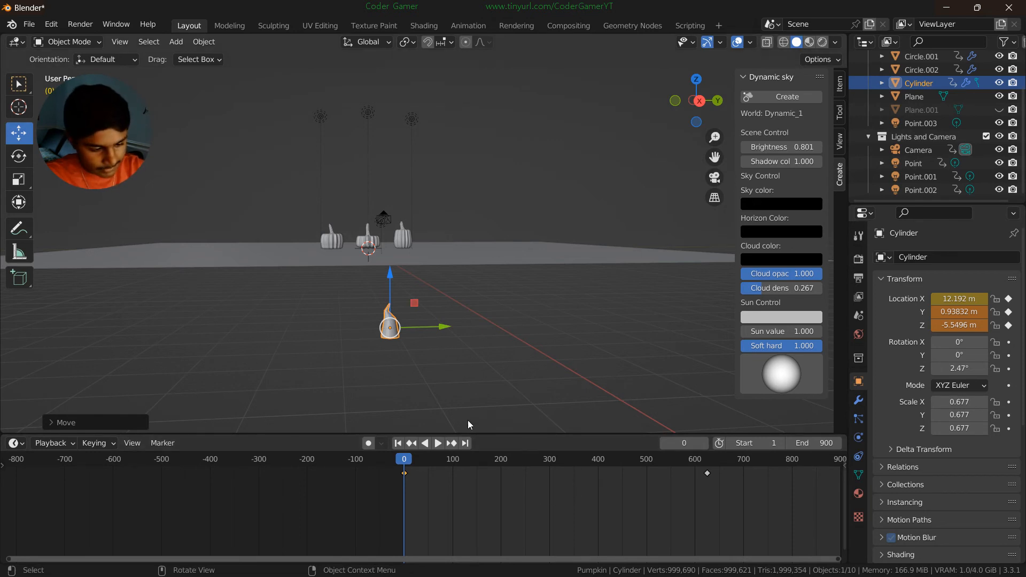
key("i")
left_click(422, 334)
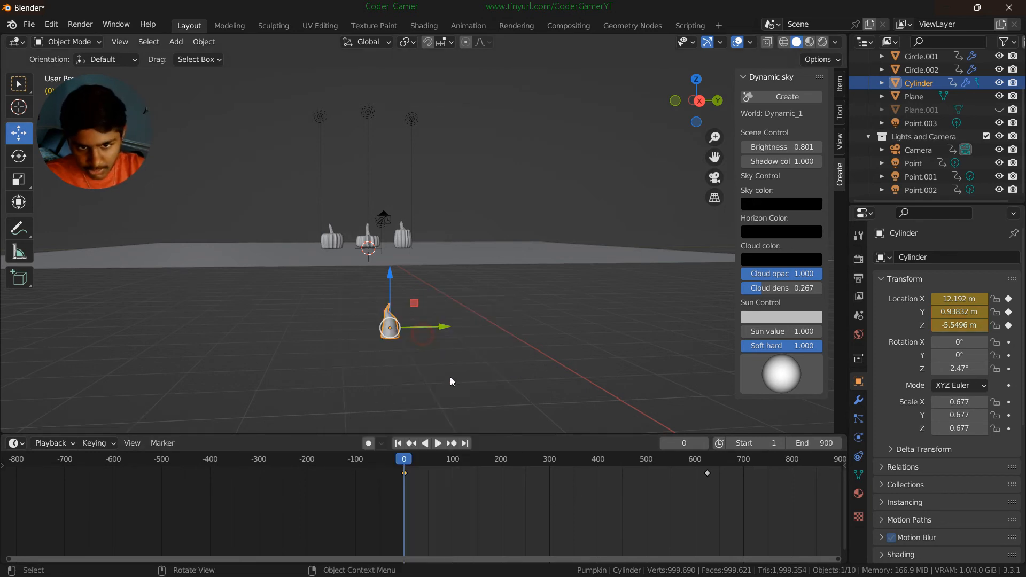
- At frame 600, lower the cone to about Z 0.08 m so only its tip shows in the camera view, and insert a Location keyframe
left_click(676, 458)
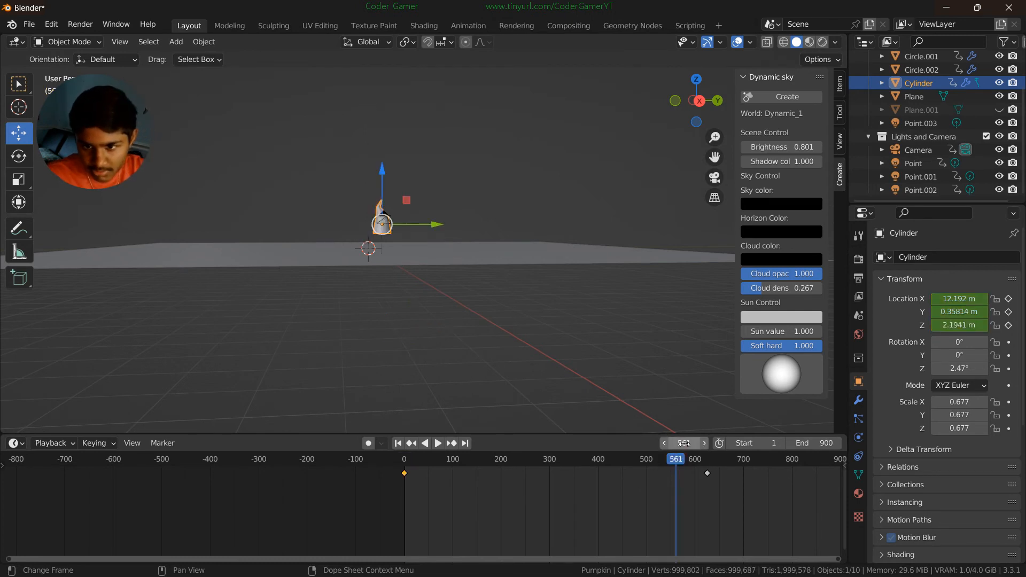
left_click(685, 444)
type("600")
key("Return")
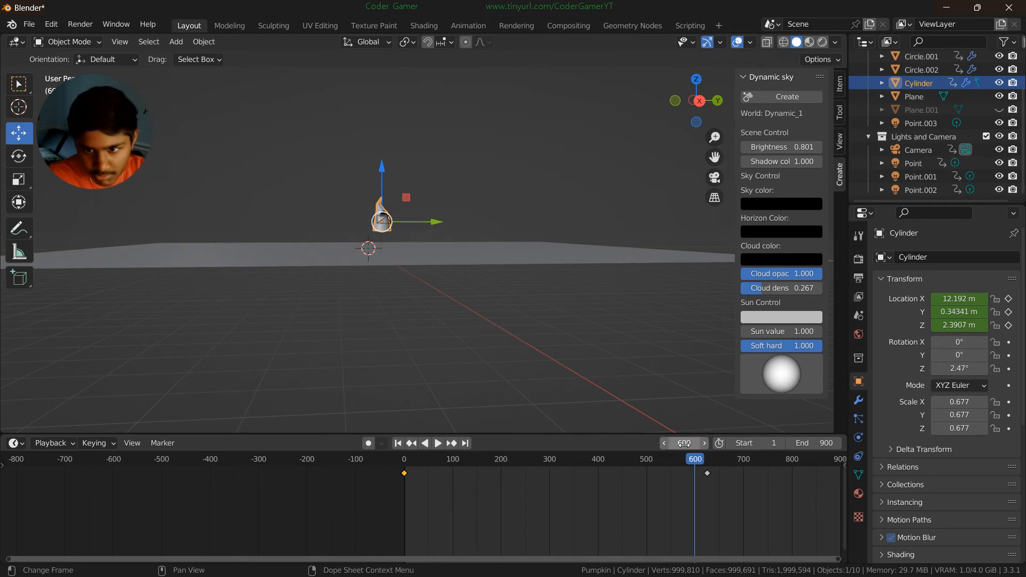
left_click_drag(379, 176, 381, 200)
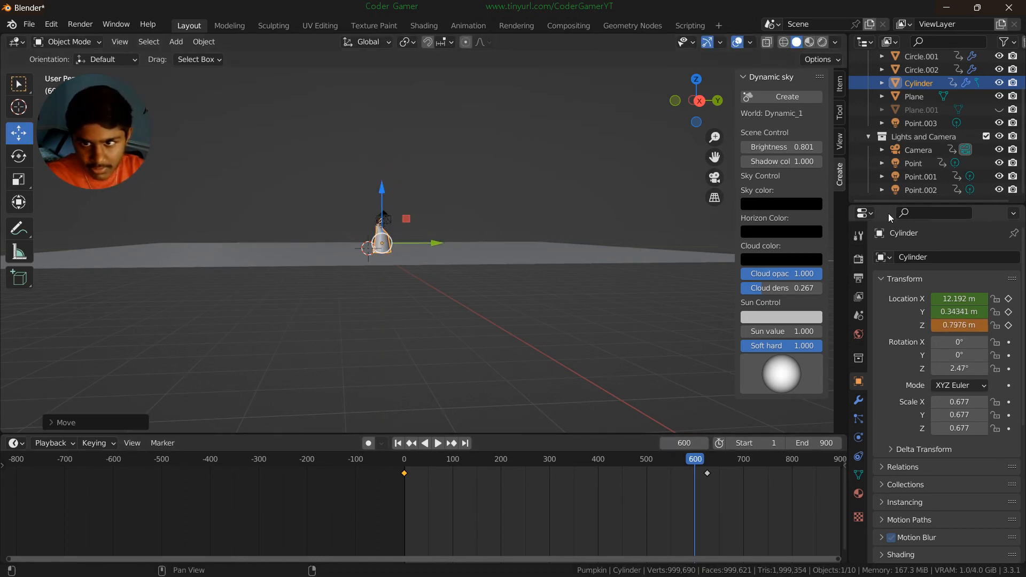
left_click(715, 178)
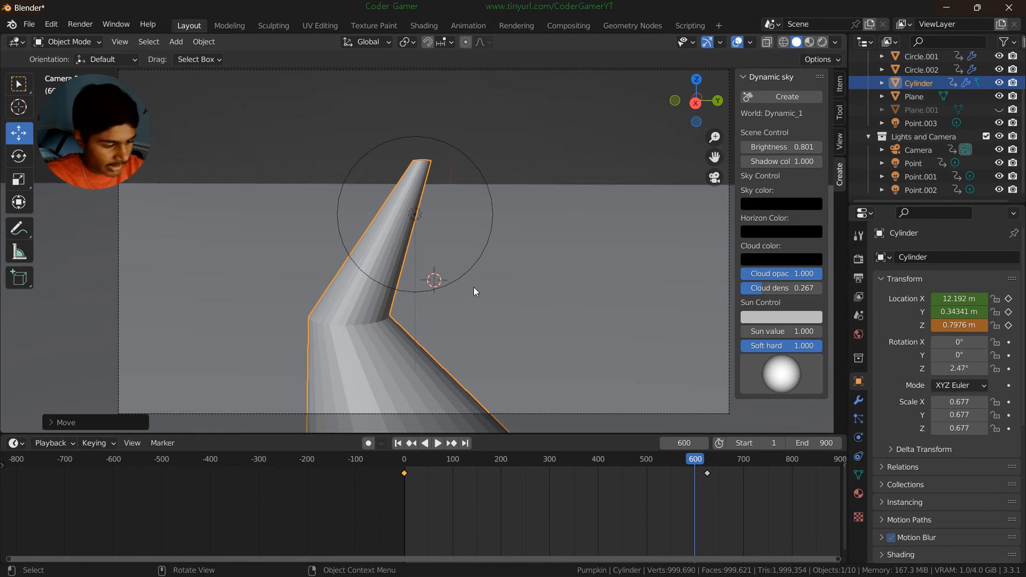
key("g")
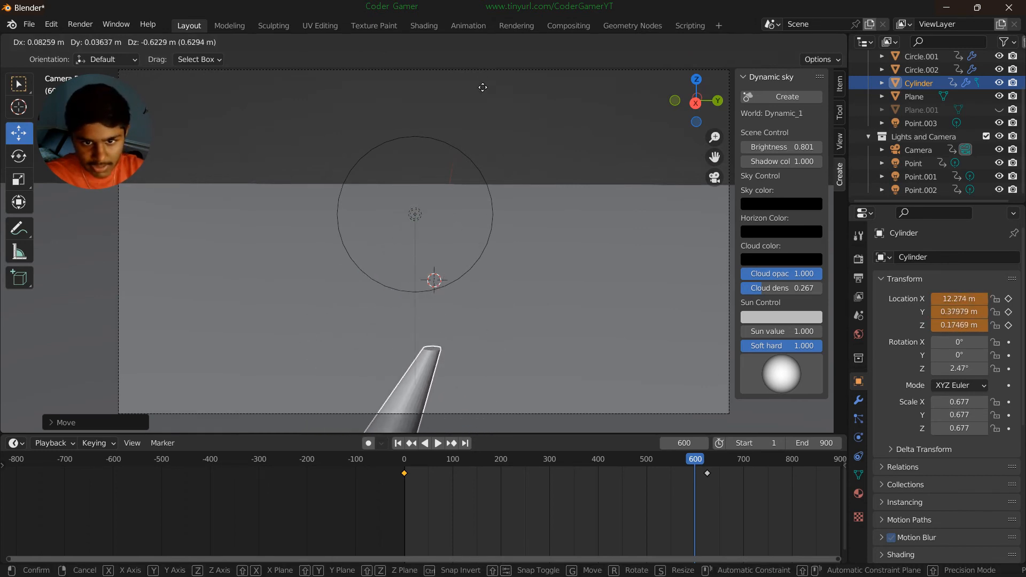
left_click(487, 107)
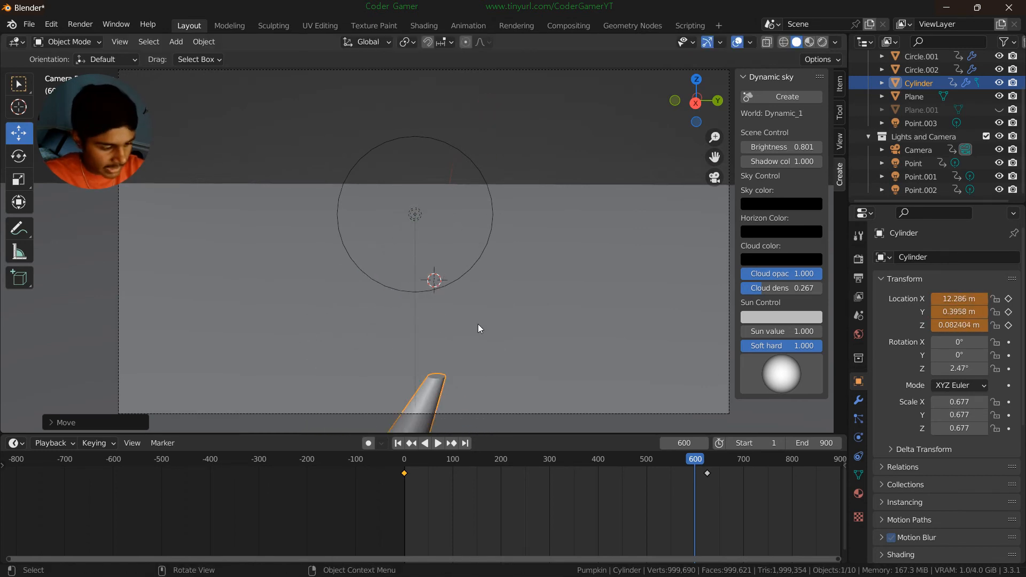
key("i")
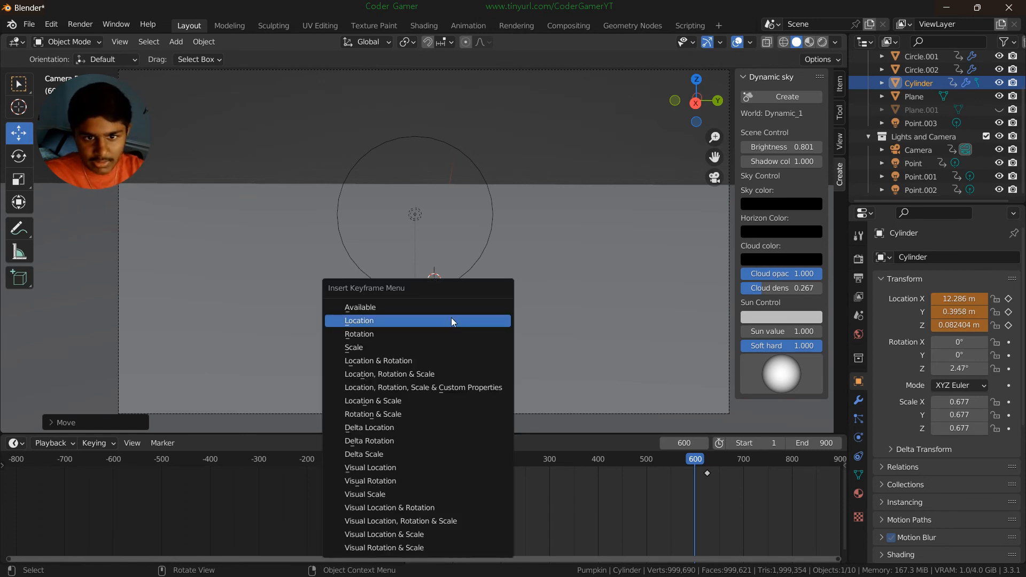
left_click(452, 320)
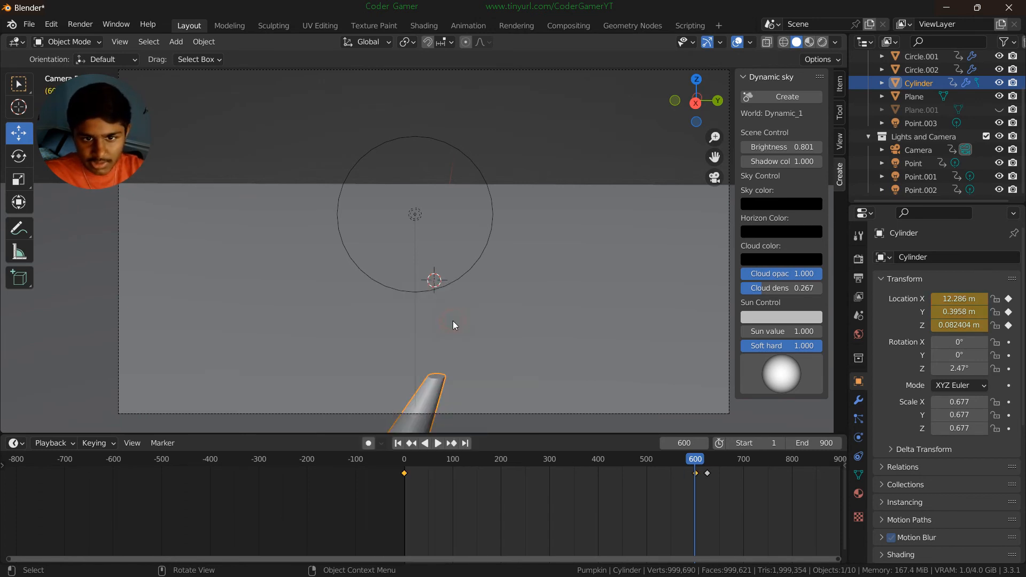
- Outside the camera view, play the animation from frame 600 and scrub to about frame 817 to check the cone's rise
left_click(714, 177)
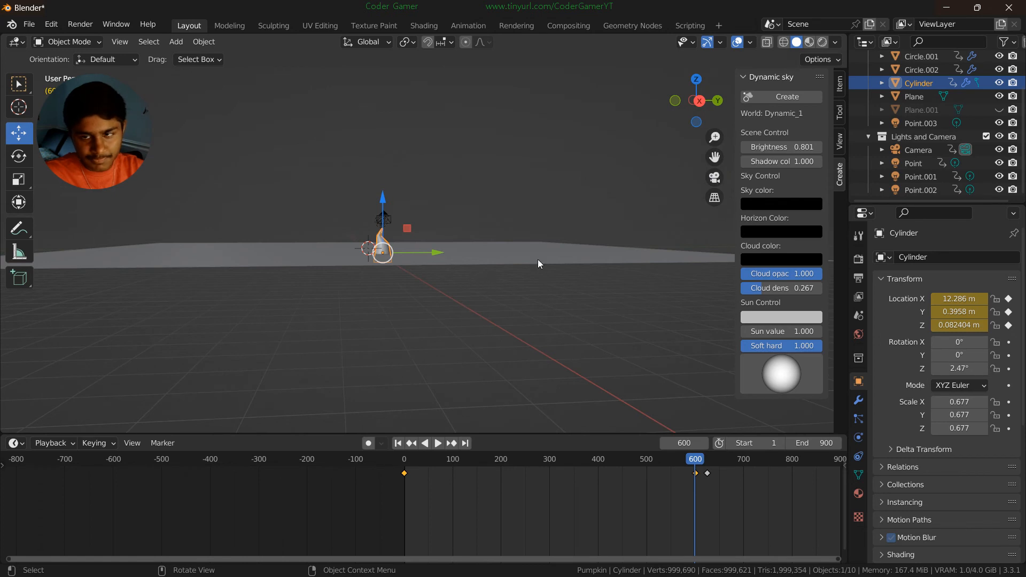
key("space")
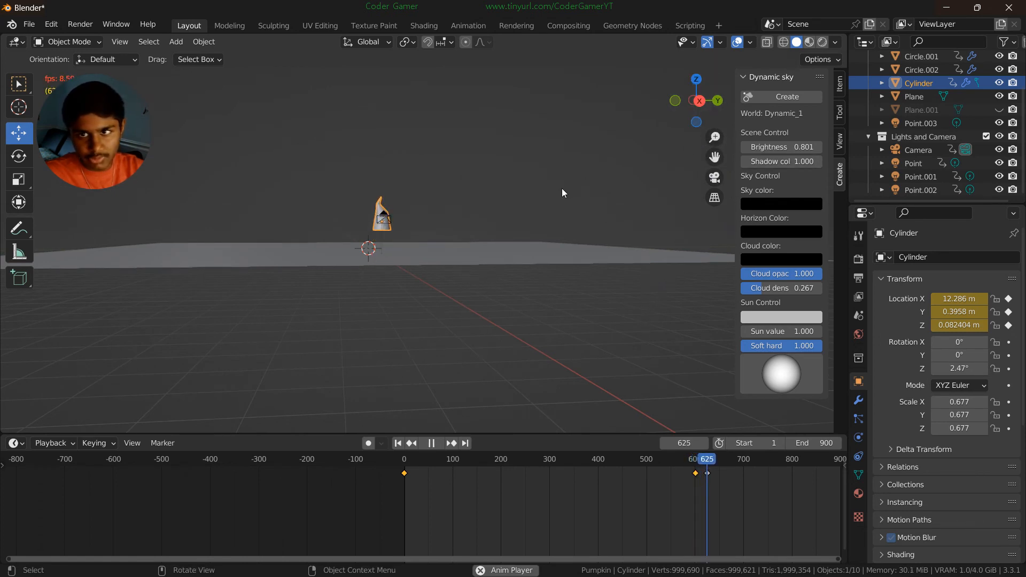
key("space")
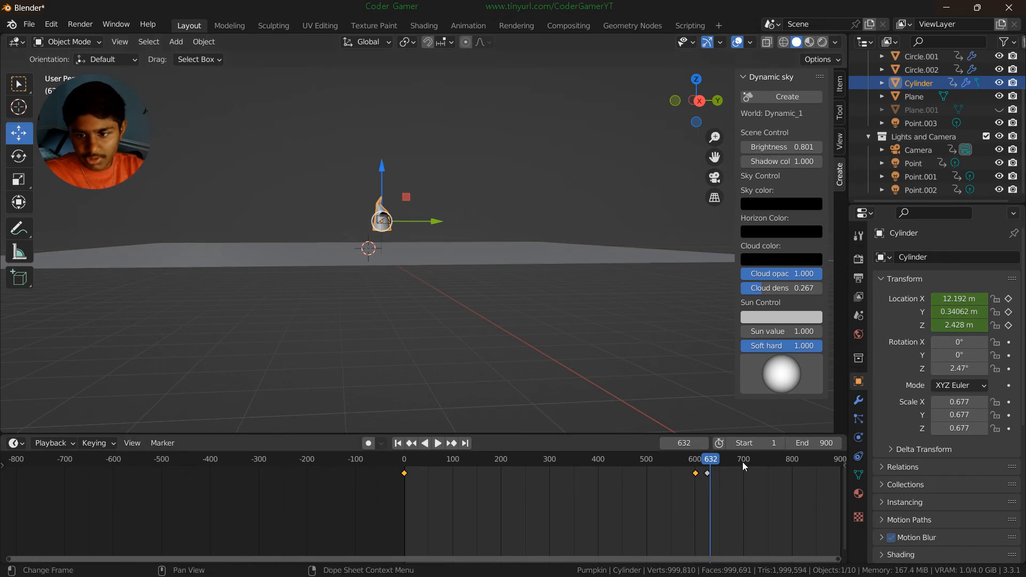
left_click_drag(711, 459, 815, 486)
left_click_drag(656, 560, 788, 566)
left_click_drag(680, 460, 659, 464)
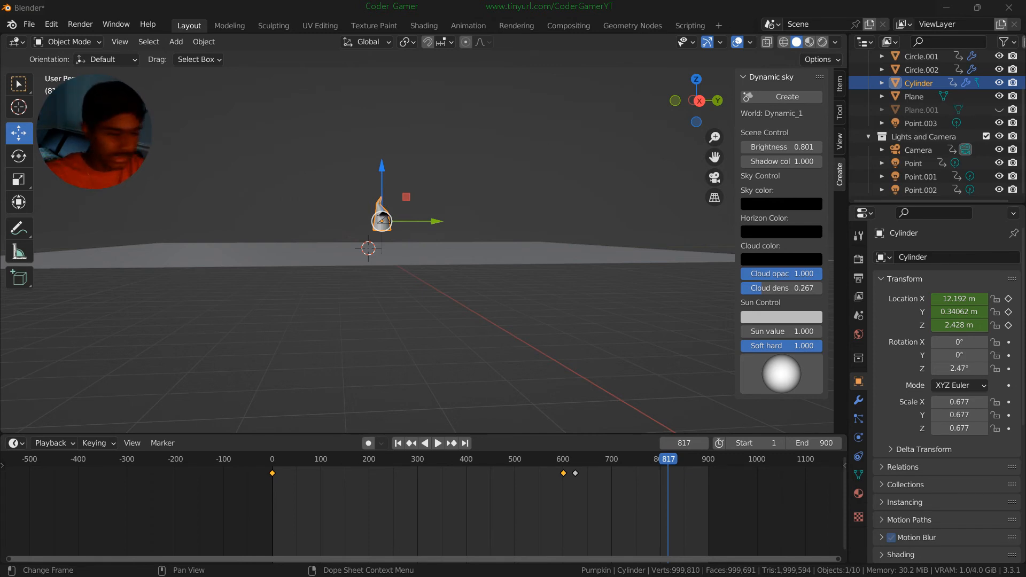
- At frame 784, lower the cone along Z to about -1.08 m and insert a Location keyframe
left_click(698, 443)
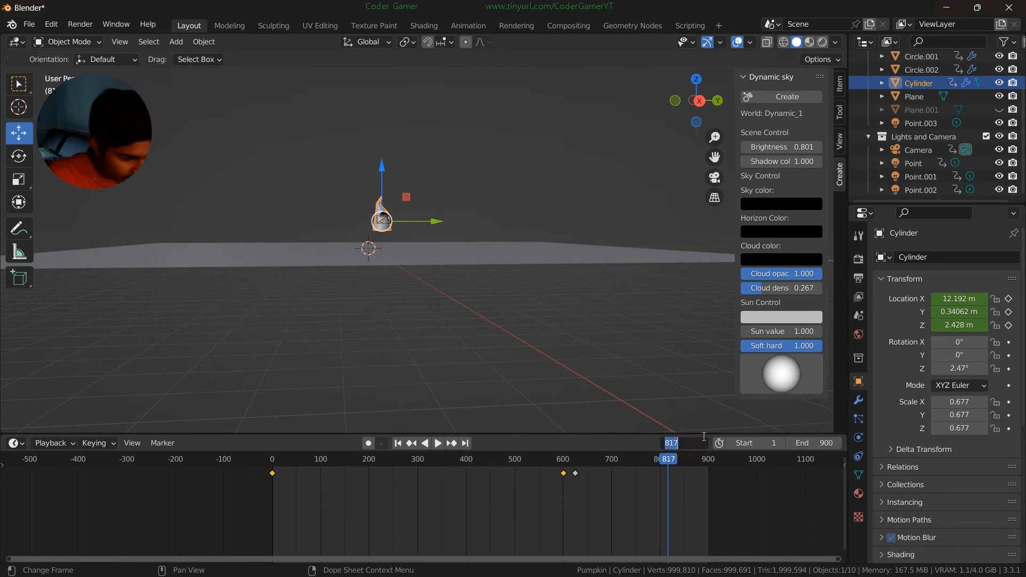
type("78")
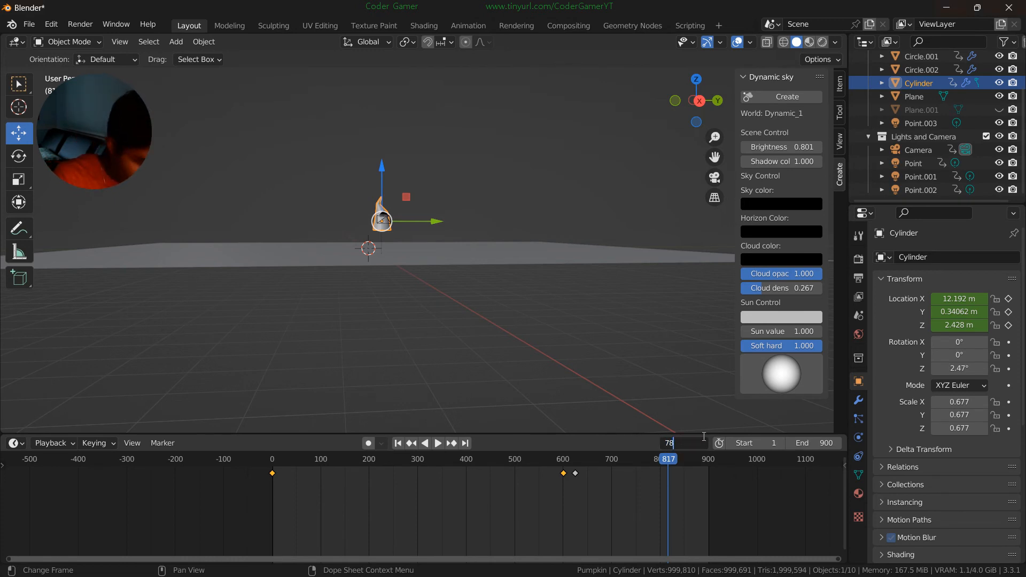
type("4")
key("Return")
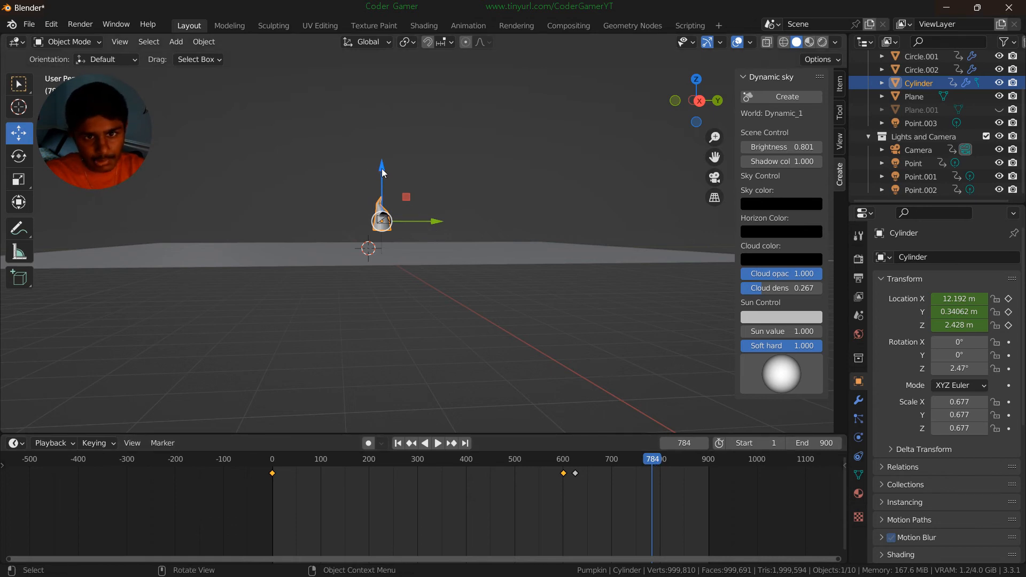
left_click_drag(381, 169, 387, 217)
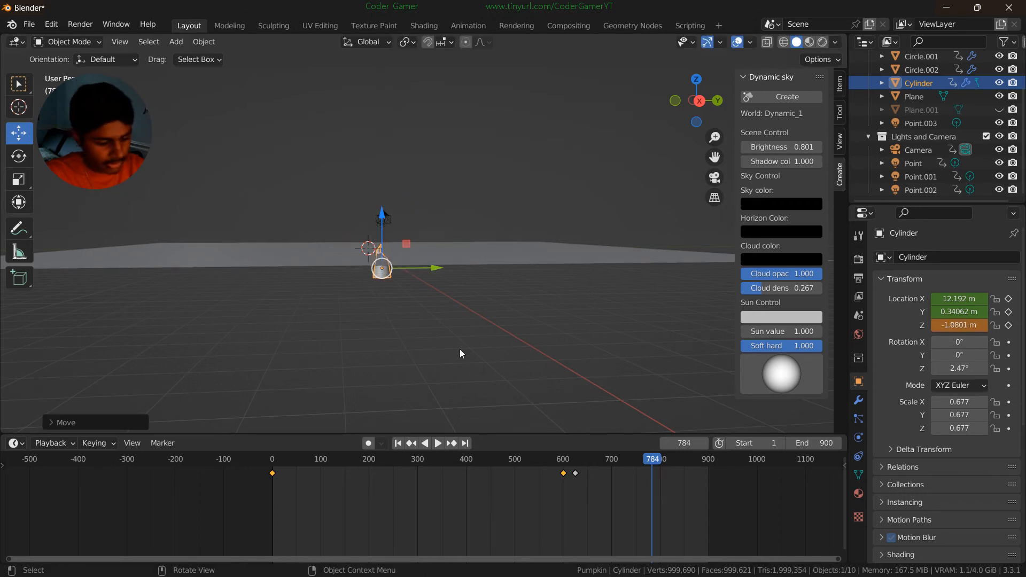
key("i")
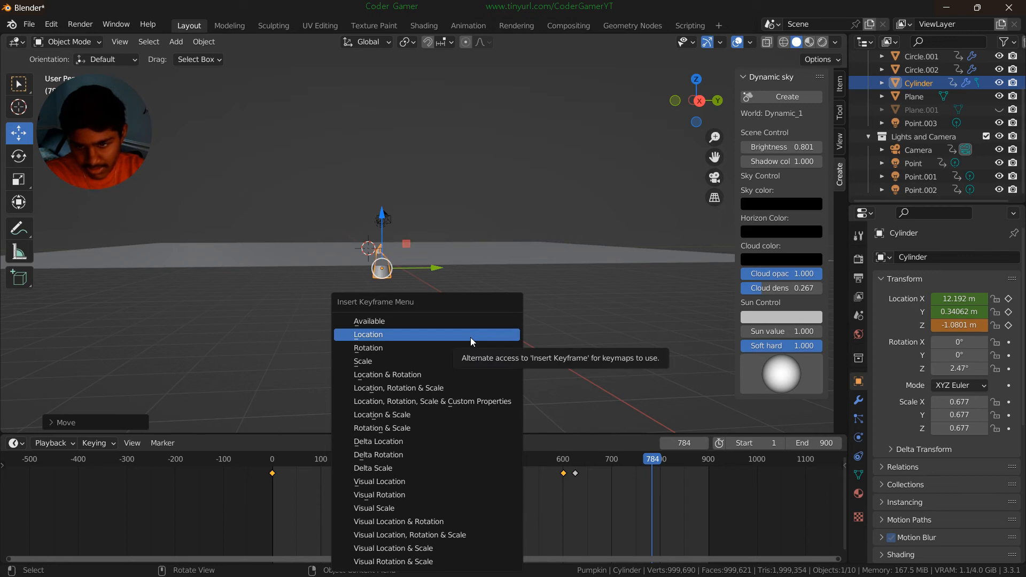
left_click(471, 337)
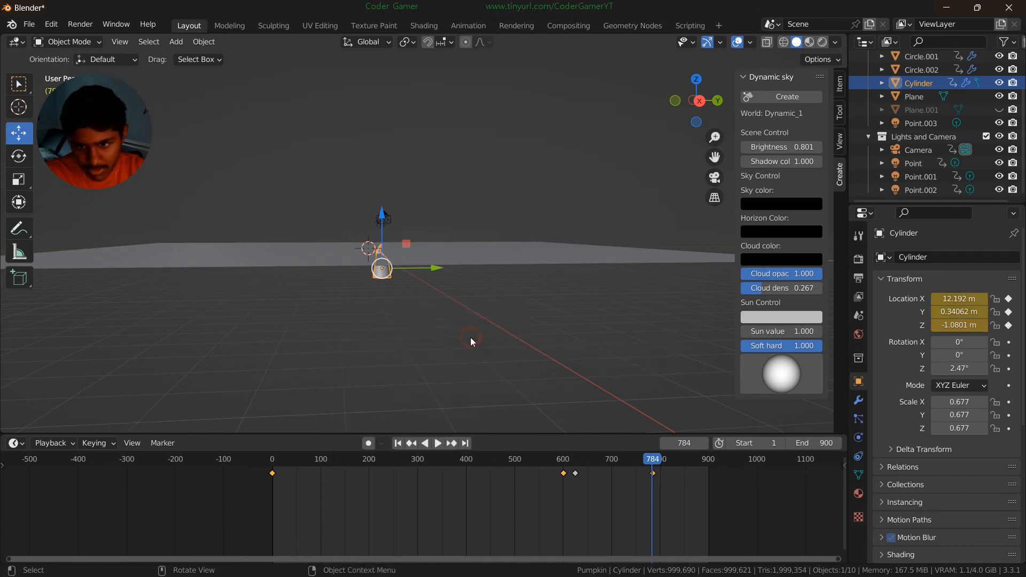
- At frame 700, raise the cone along Z to about 2.08 m in the camera view and insert a Location keyframe
left_click(684, 444)
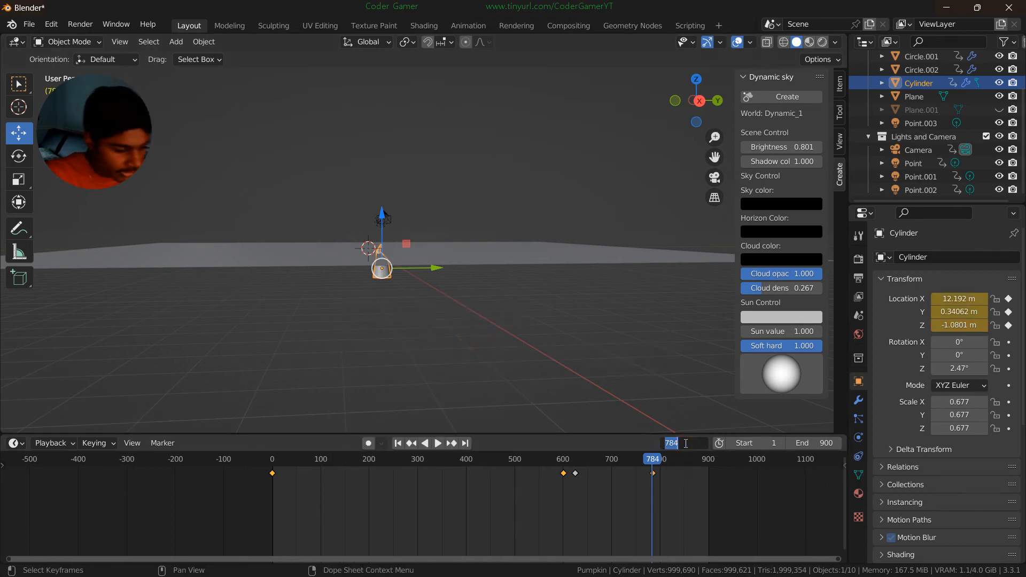
type("7")
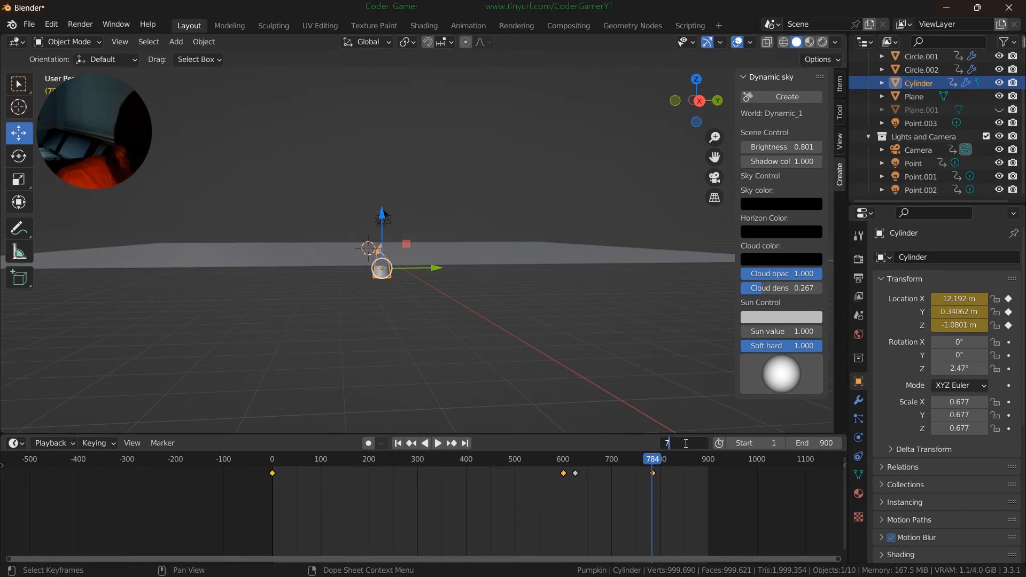
type("00")
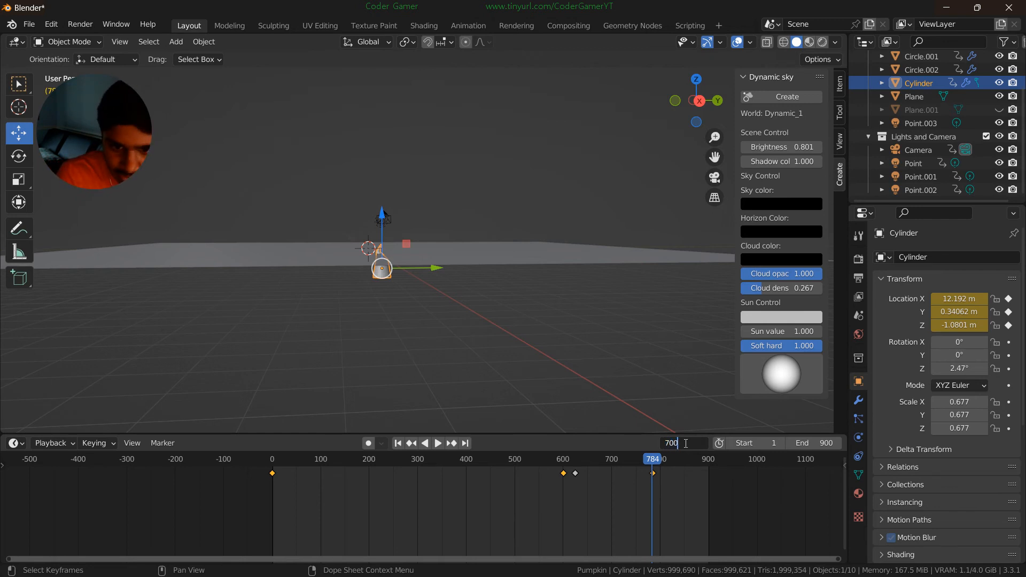
key("Return")
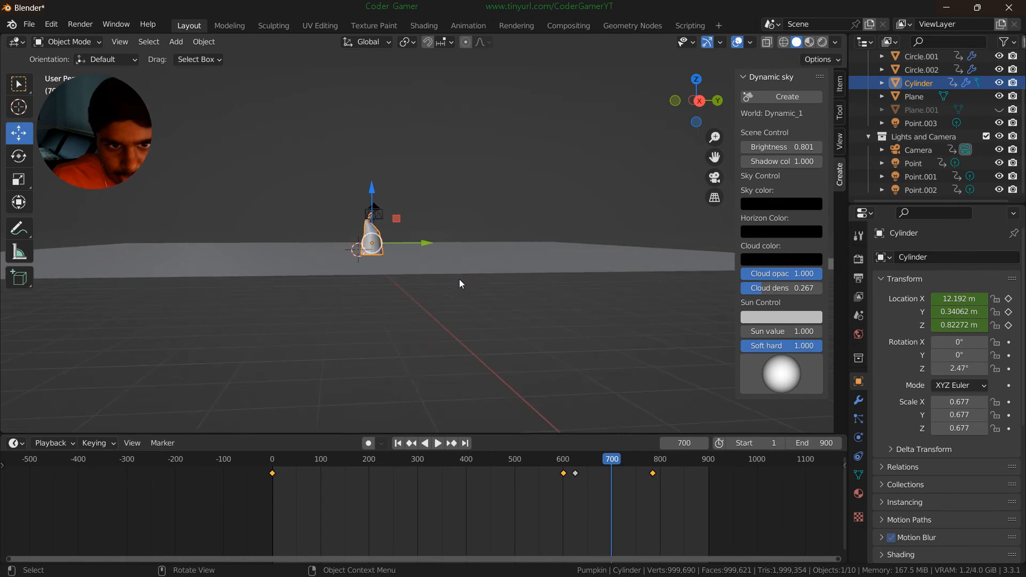
left_click_drag(425, 205, 432, 202, "alt")
left_click_drag(316, 190, 317, 152)
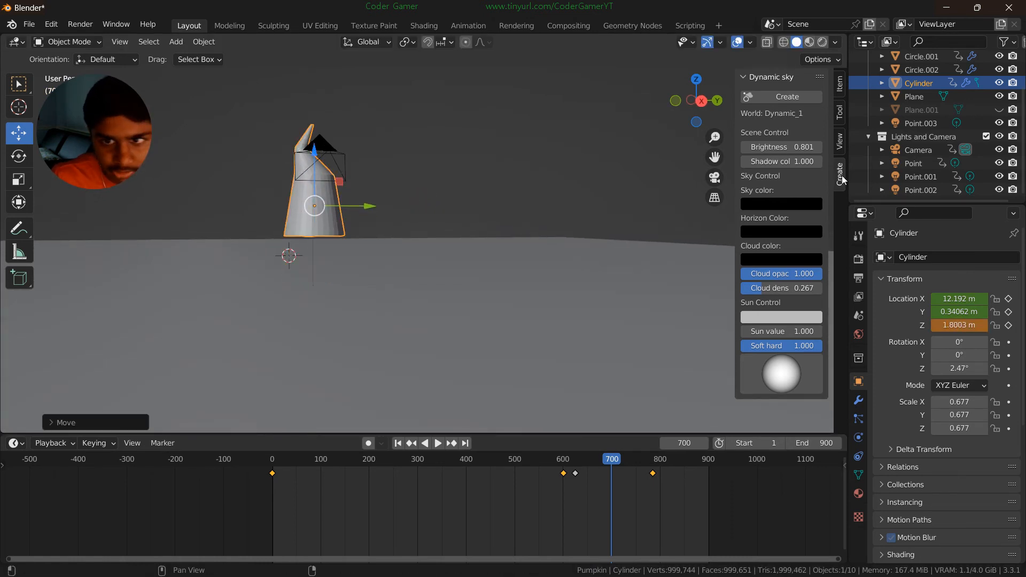
key("KP_0")
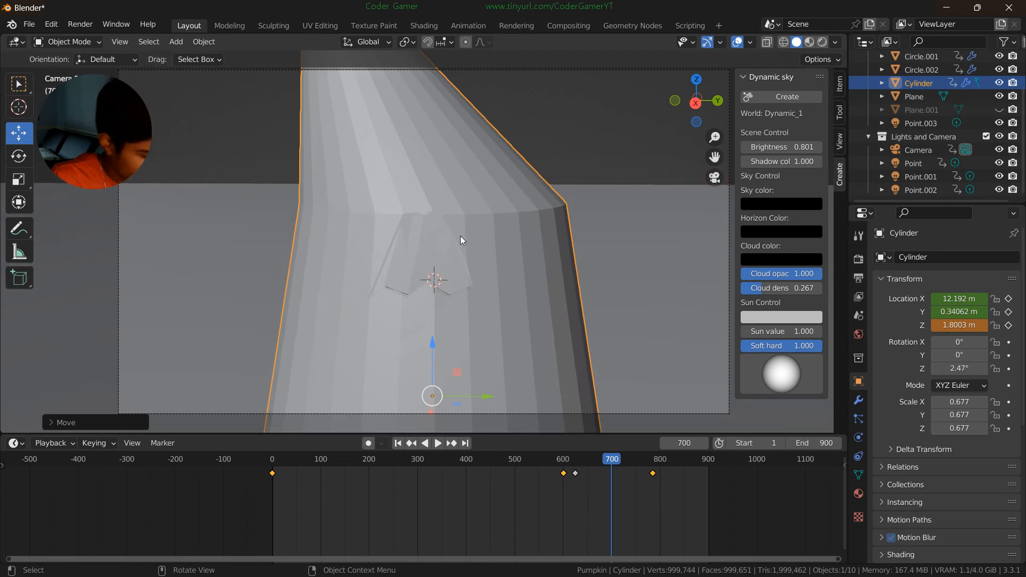
left_click_drag(434, 352, 458, 244)
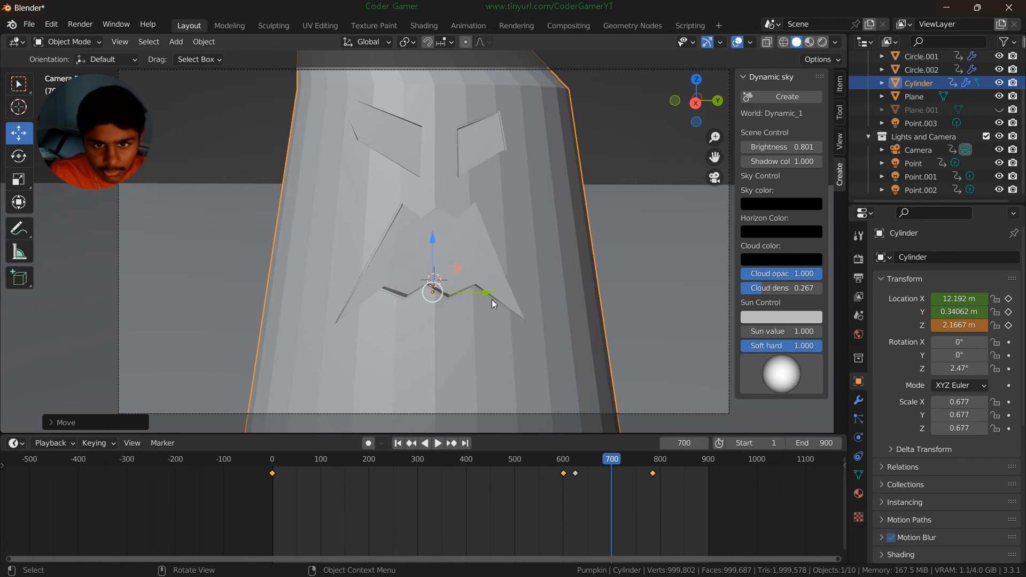
left_click_drag(444, 242, 446, 267)
key("i")
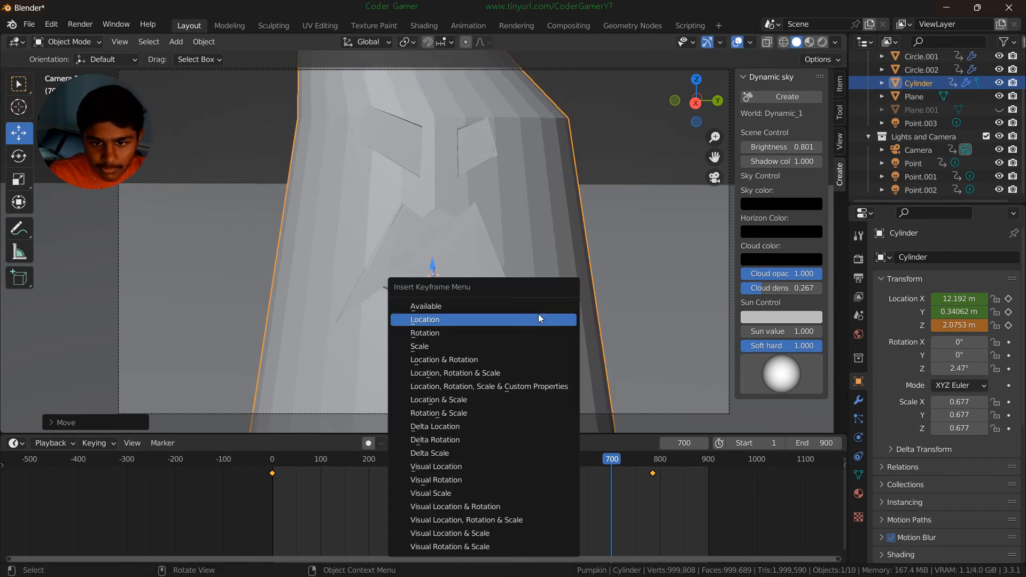
left_click(506, 320)
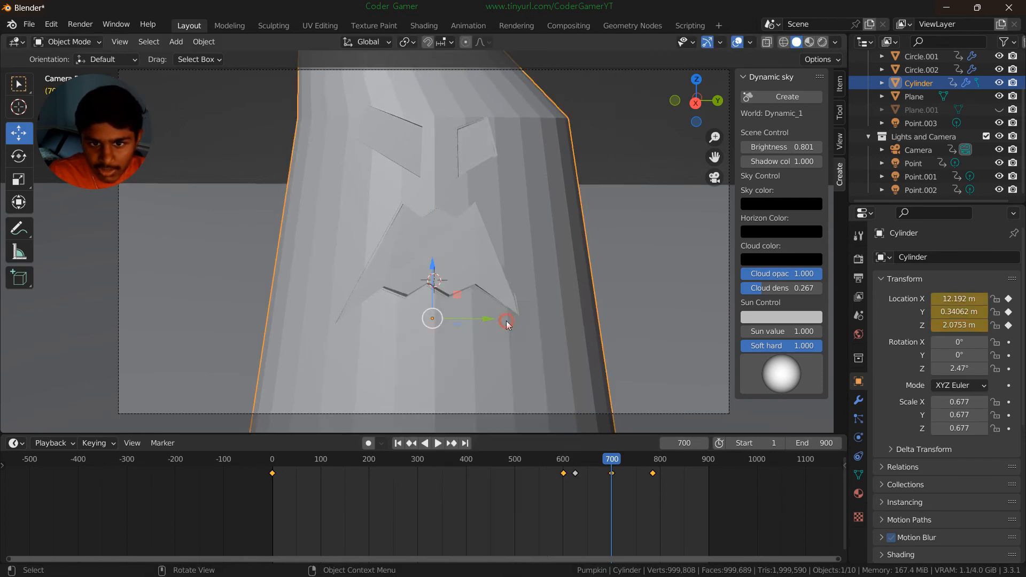
- Deselect everything and check the camera view at frame 0 and at frame 625
left_click(564, 474)
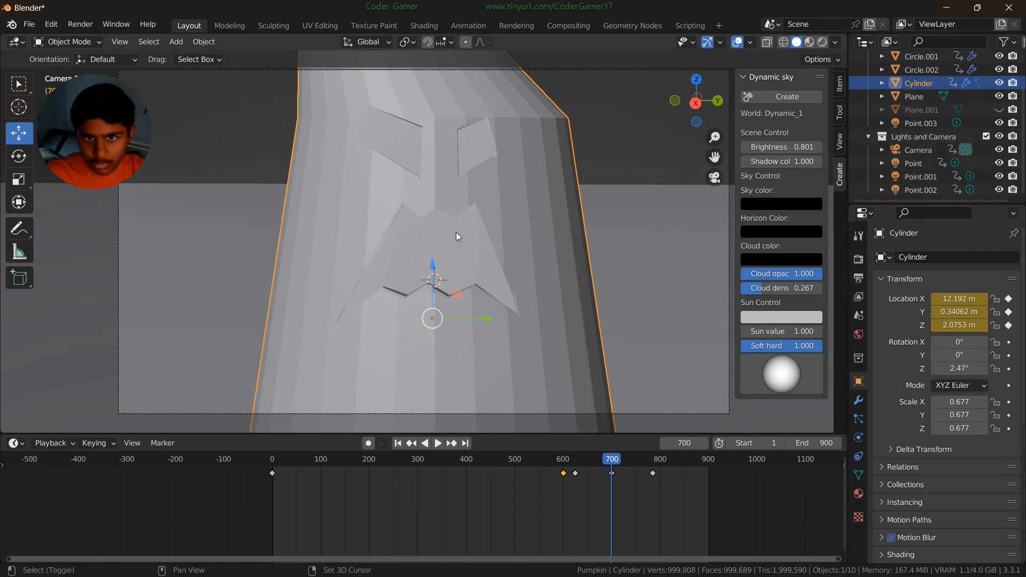
key("alt+a")
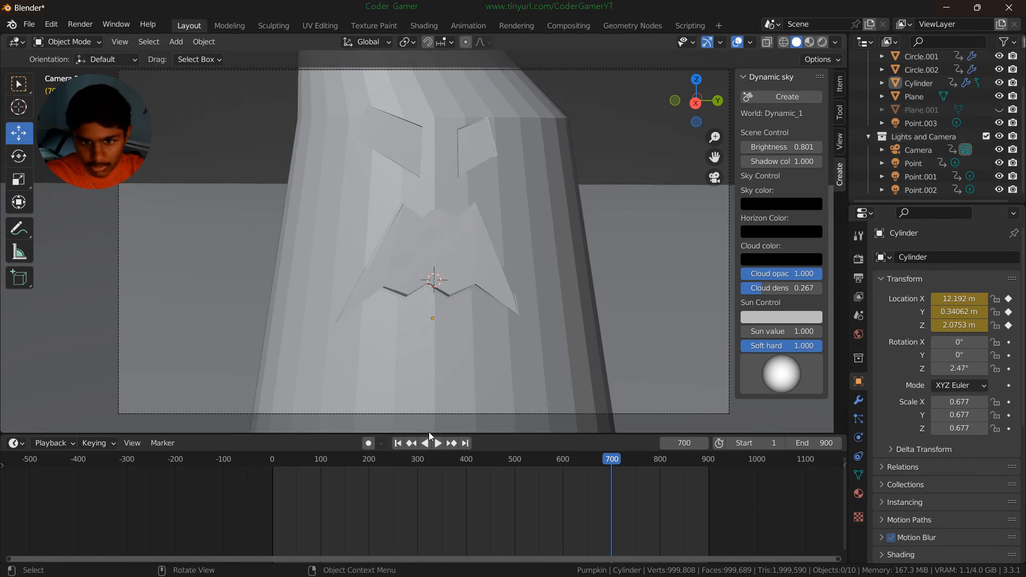
left_click(684, 444)
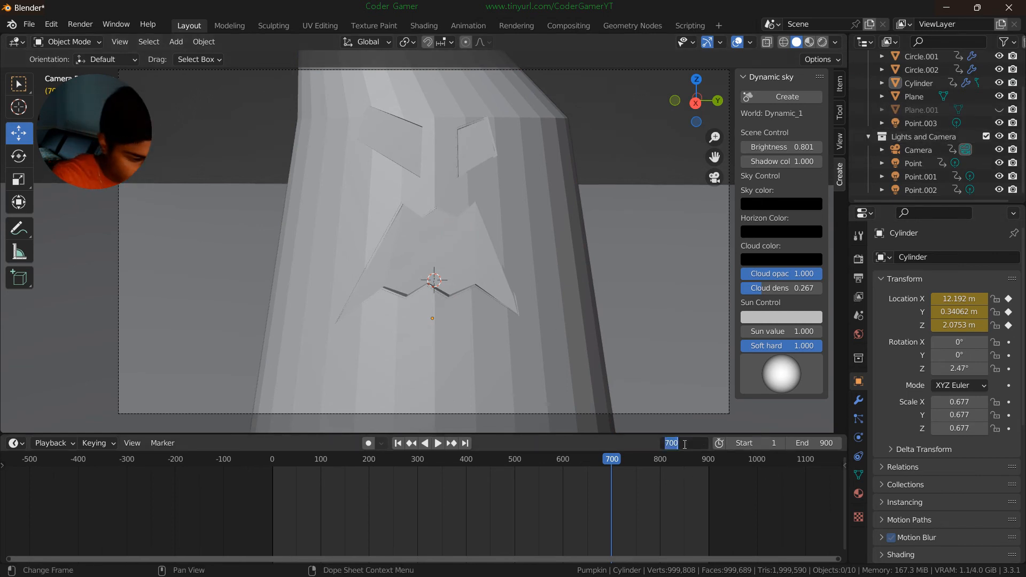
type("0")
key("Return")
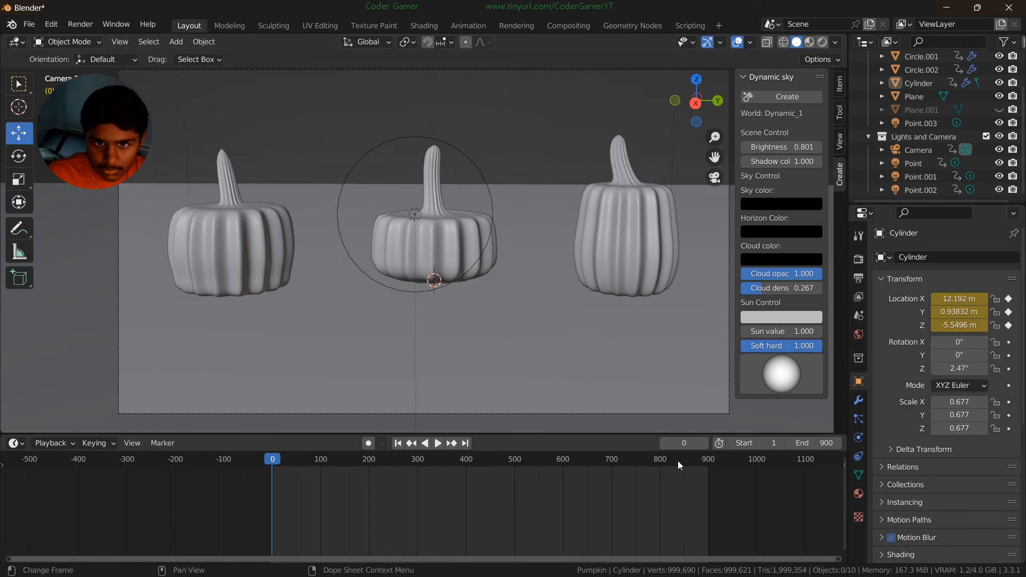
left_click(685, 444)
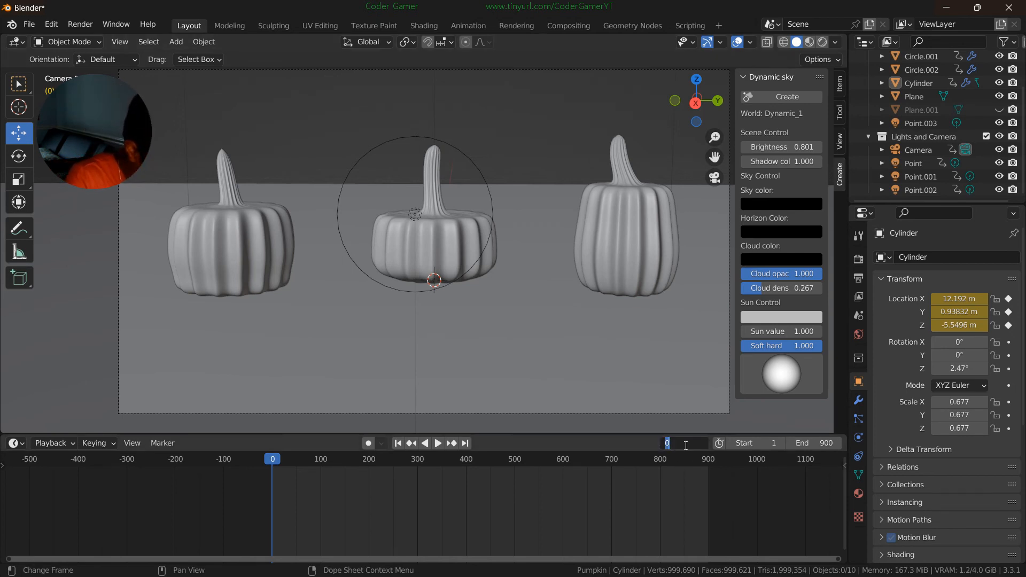
type("625")
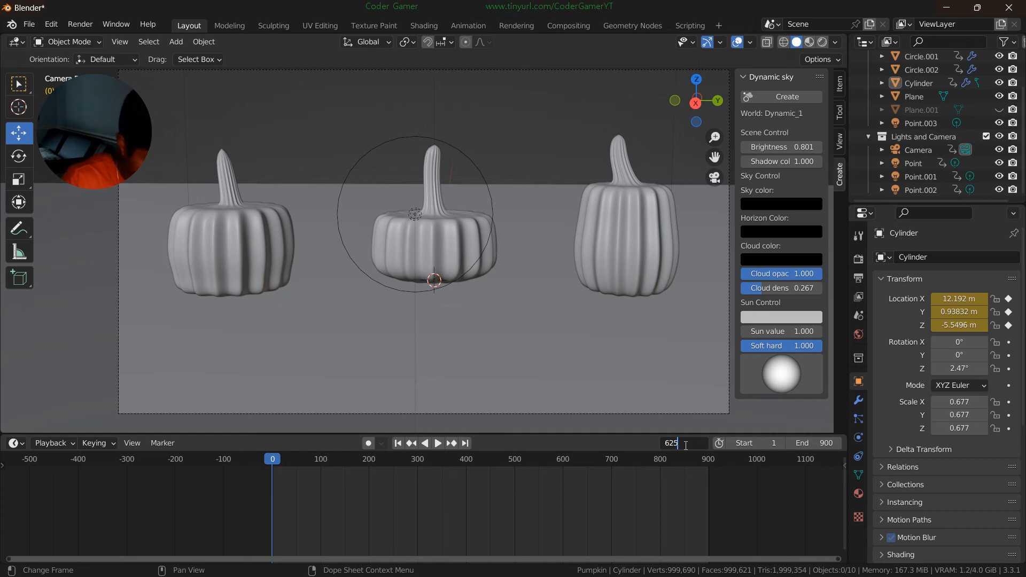
key("Return")
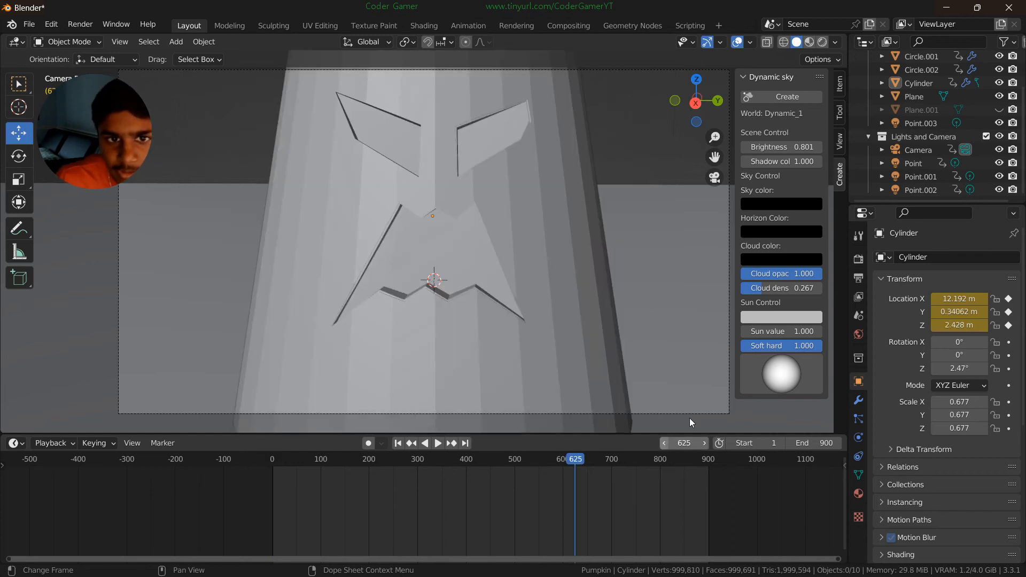
- Try to select the cone together with the hidden face cutout Plane.001
scroll(926, 132, "up", 3)
left_click(925, 138)
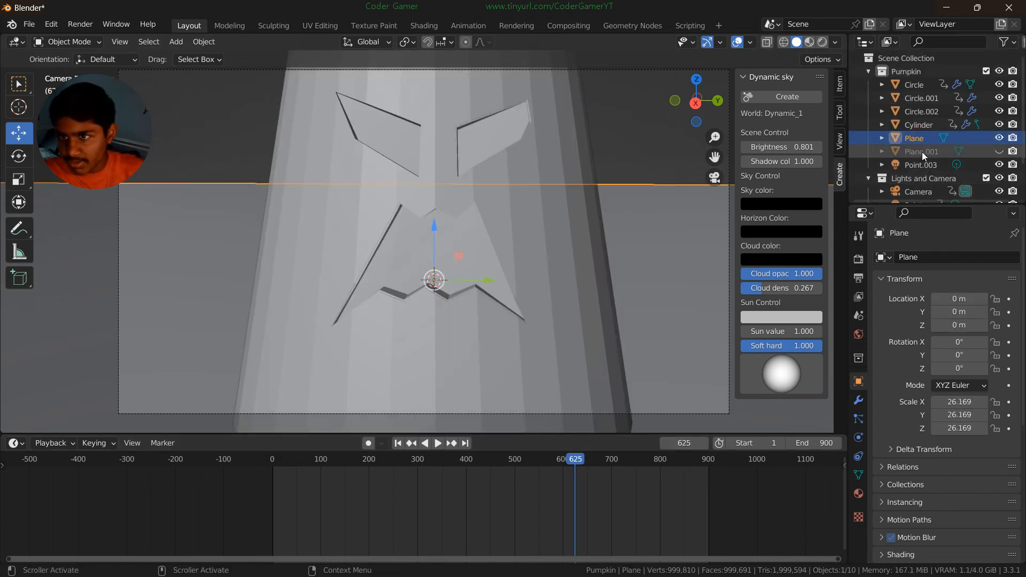
left_click(922, 151)
scroll(922, 154, "down", 3)
scroll(918, 140, "up", 3)
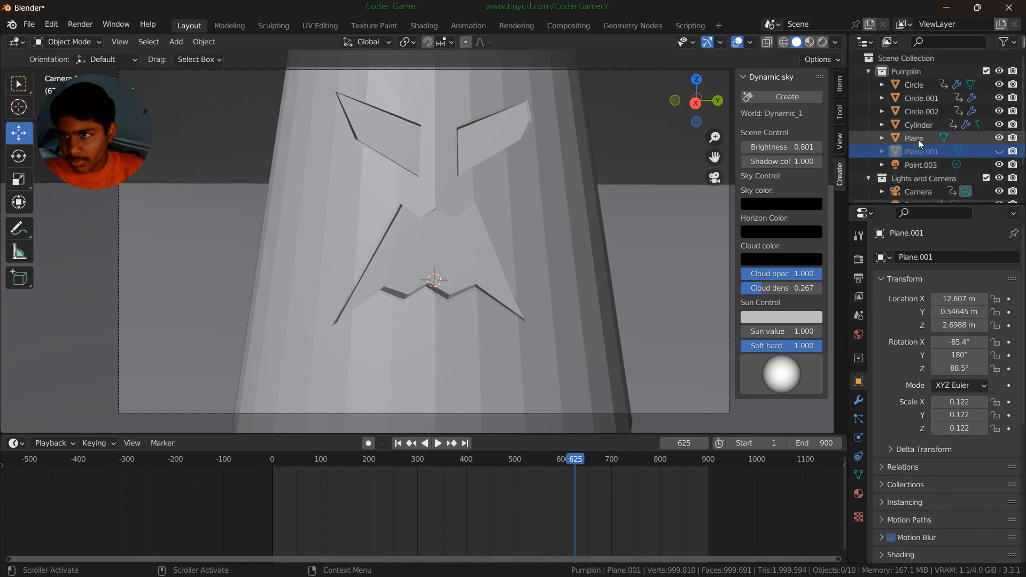
left_click(923, 125)
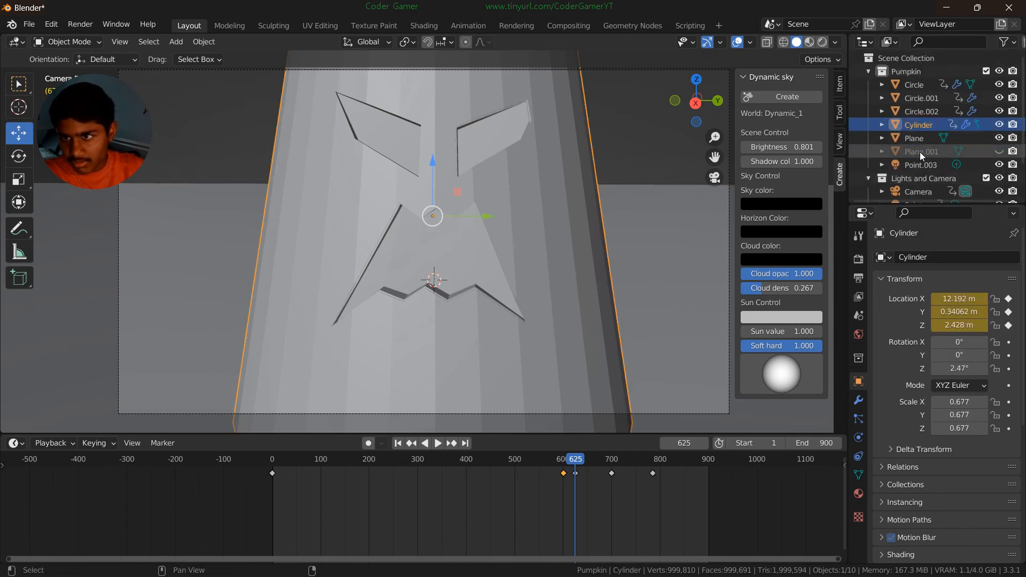
left_click(919, 152)
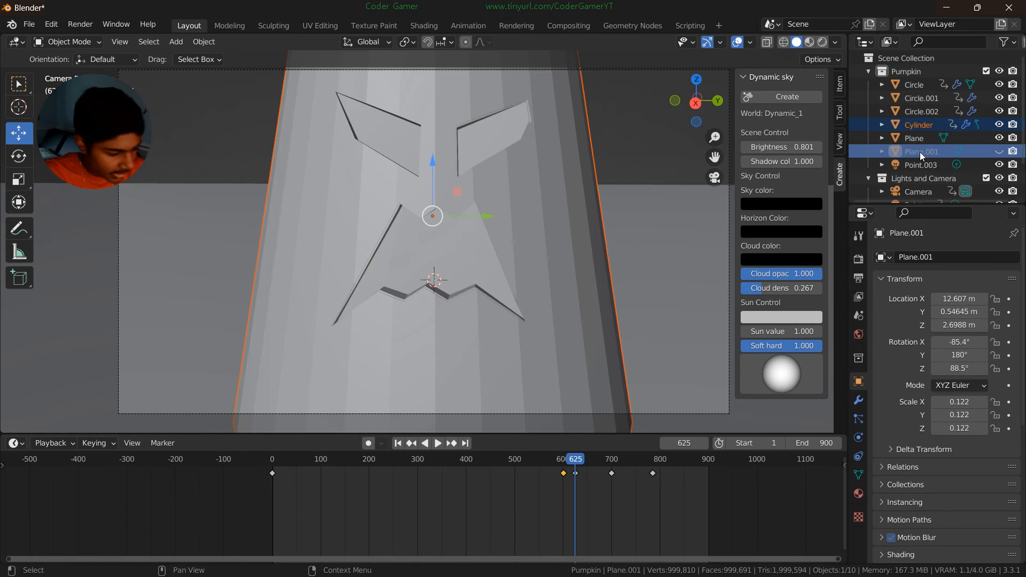
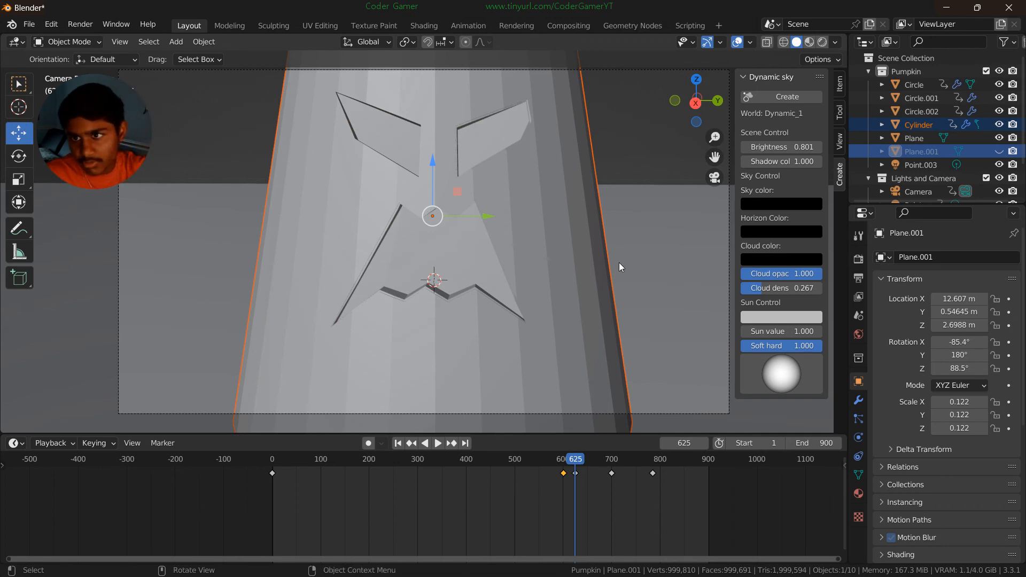
left_click(920, 126)
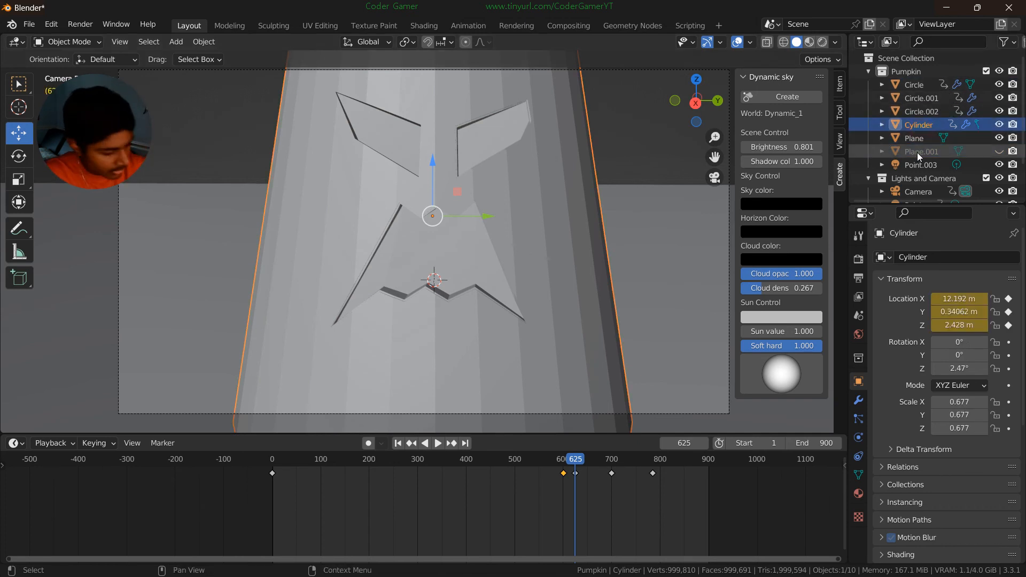
left_click(917, 152, "ctrl")
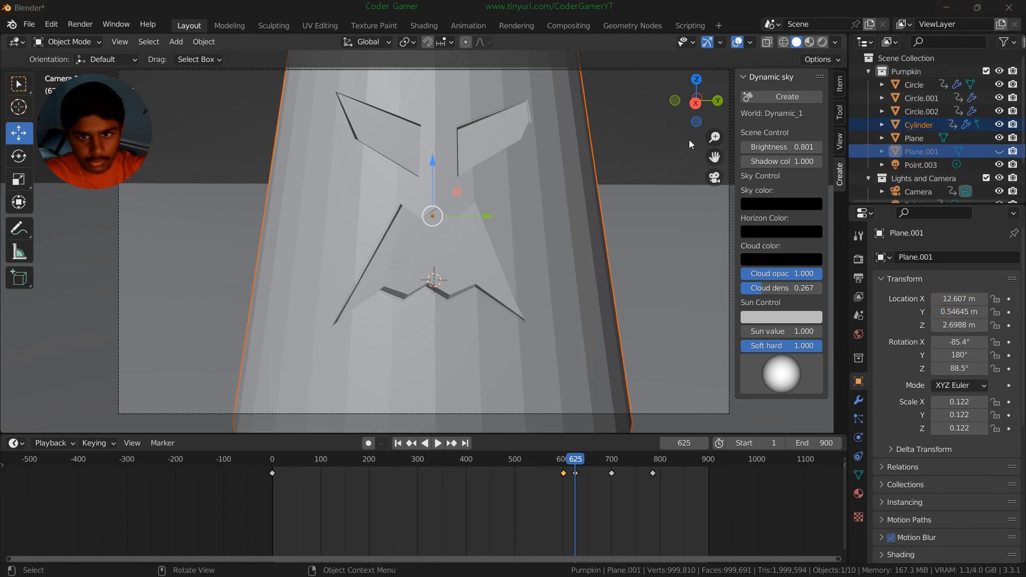
left_click(930, 126)
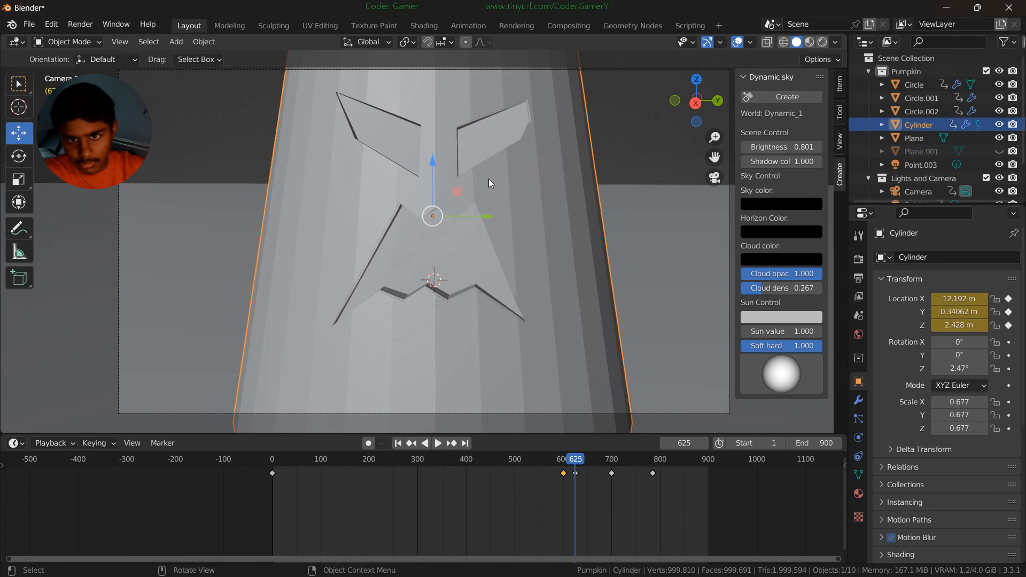
- Unhide the face cutout Plane.001, add it to the cone selection, and join both into one object
left_click(999, 151)
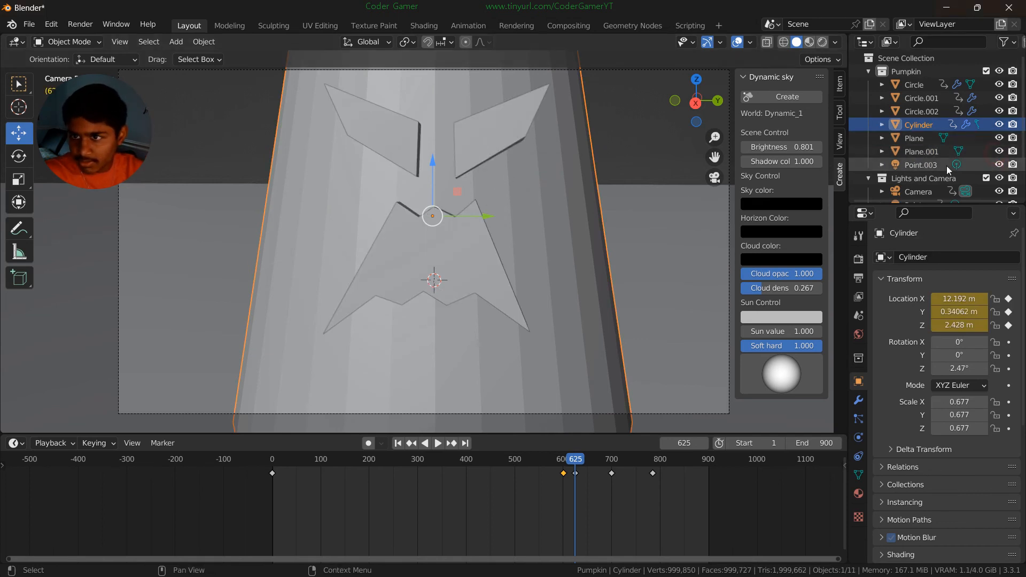
left_click(450, 239, "shift")
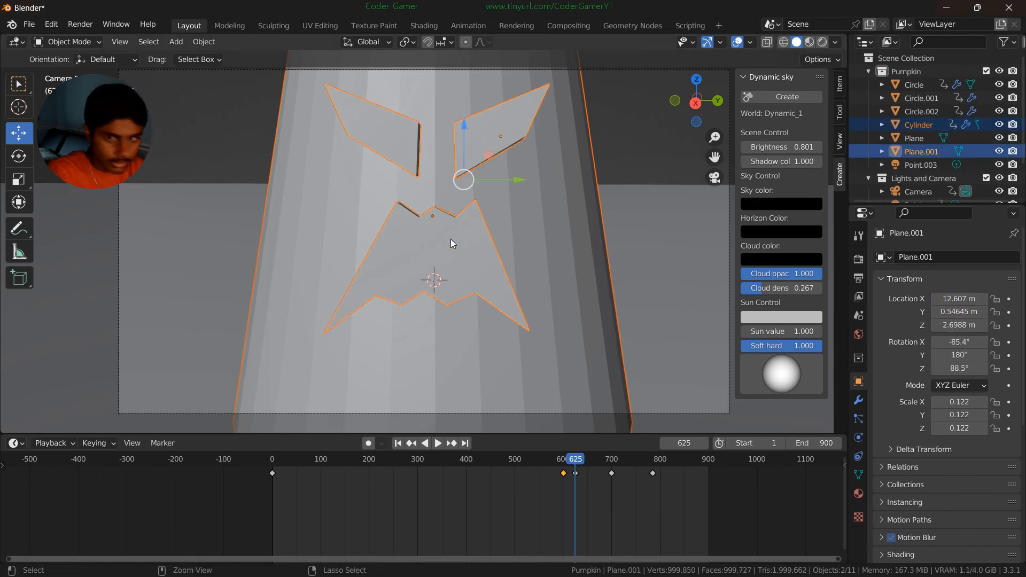
key("ctrl+j")
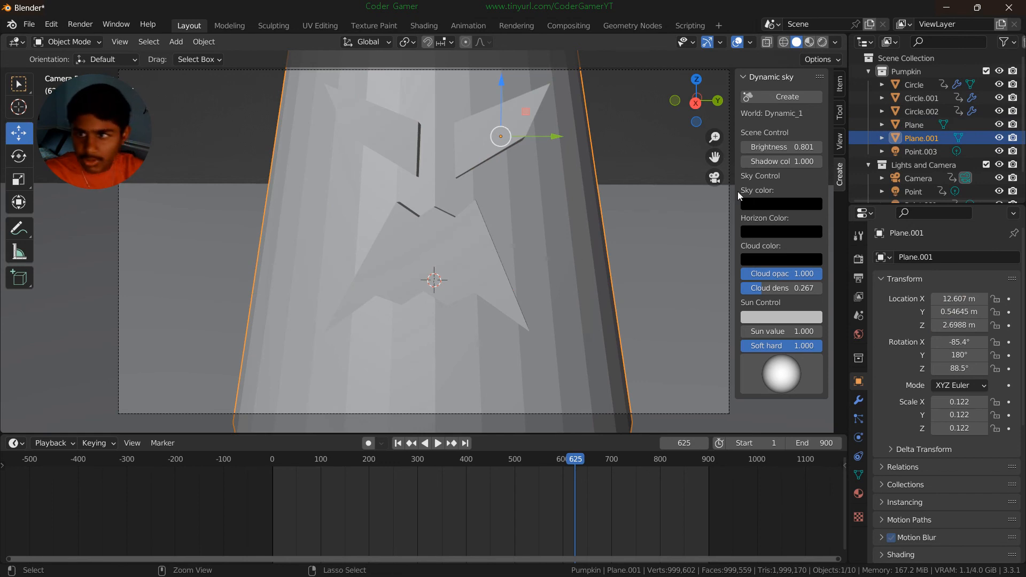
- Toggle the joined object's viewport visibility and examine its carved face from farther out
left_click(998, 137)
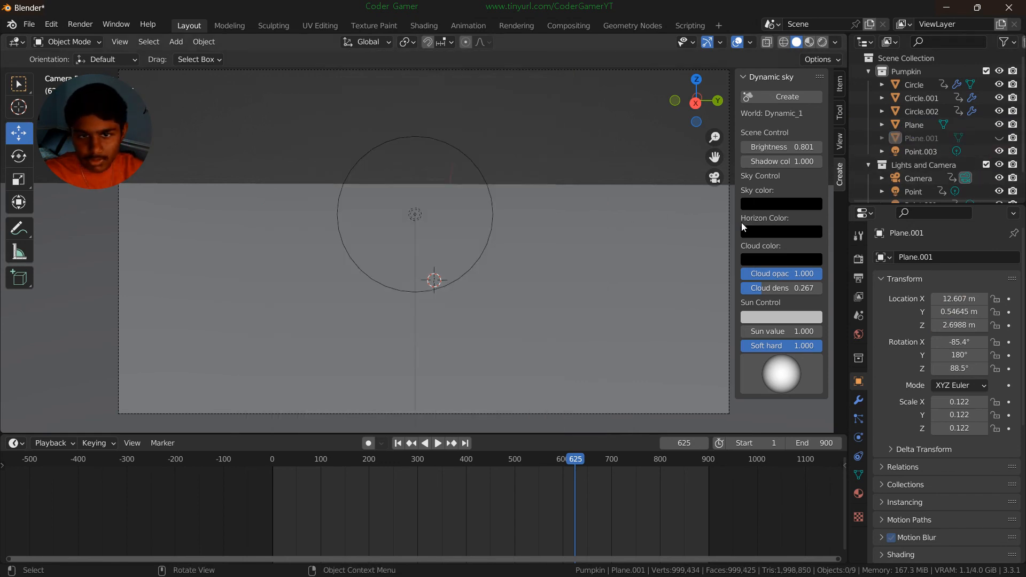
left_click(998, 138)
left_click(999, 137)
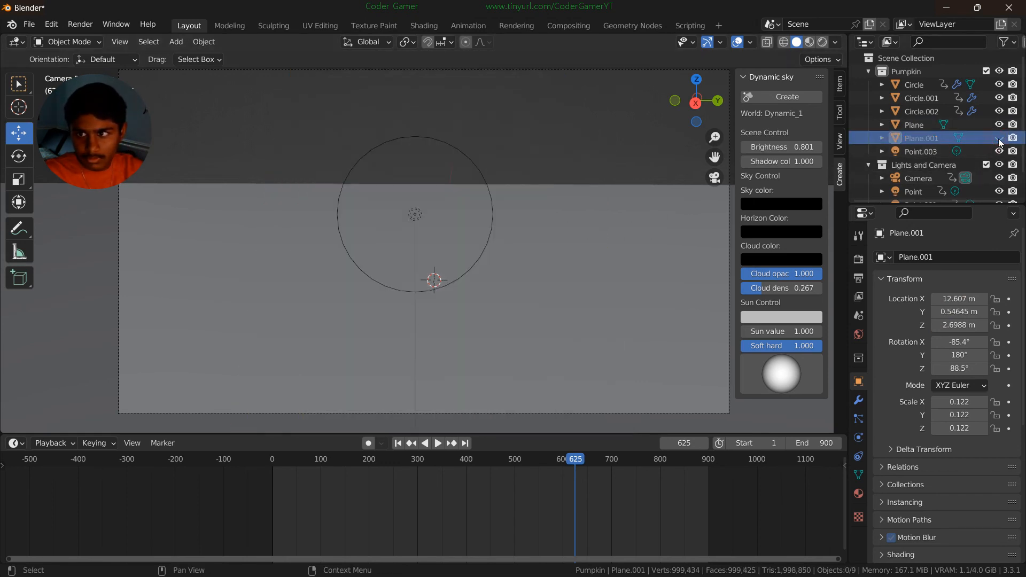
left_click(999, 138)
scroll(523, 193, "down", 5)
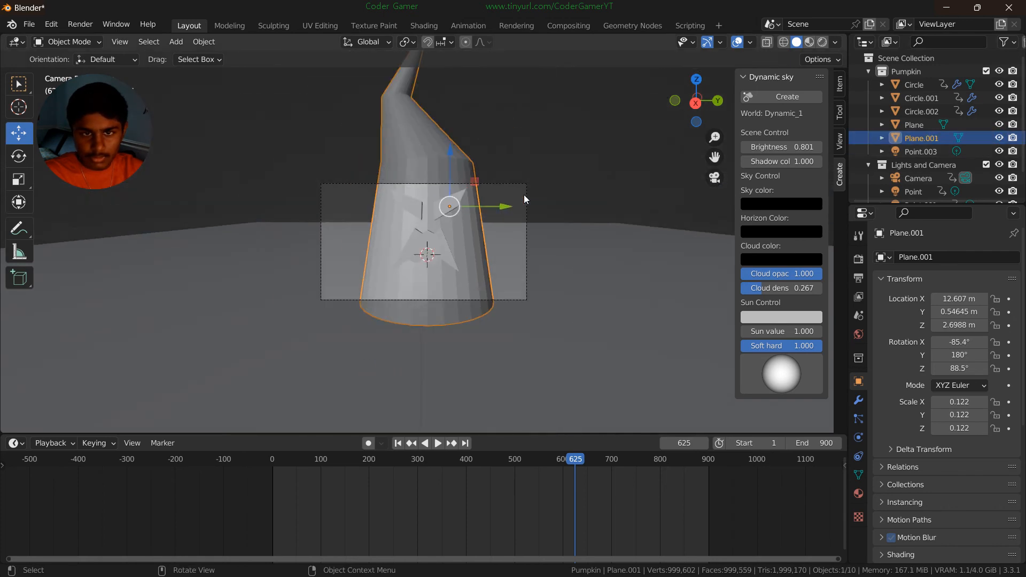
scroll(524, 196, "up", 5)
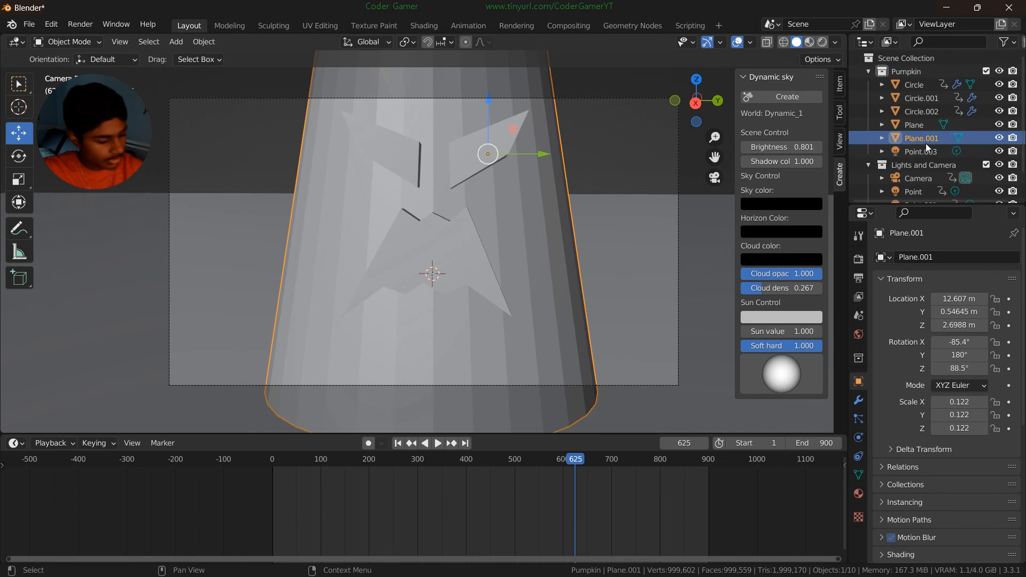
- Undo the joining of the cone with Plane.001 and the unhiding of that cutout
key("h")
key("ctrl+z")
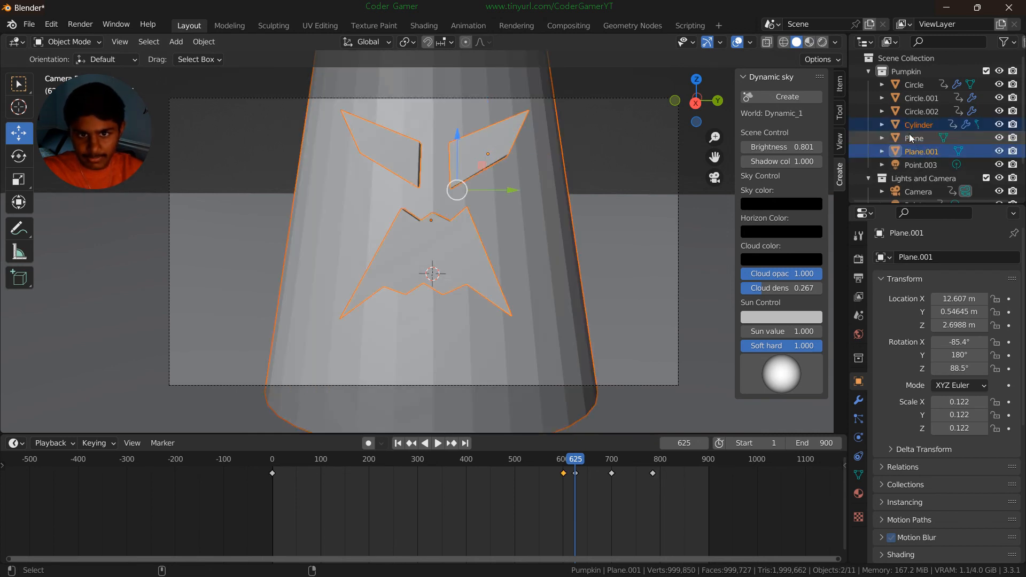
left_click(657, 157)
- Leave the camera view and select the cone above the ground plane at frame 625
left_click(715, 177)
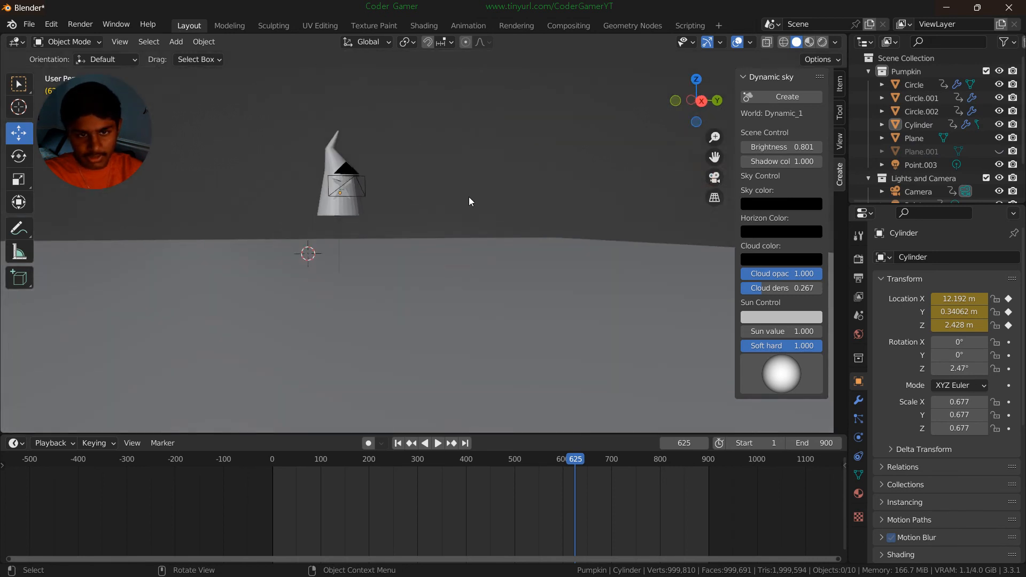
middle_click_drag(486, 188, 476, 192)
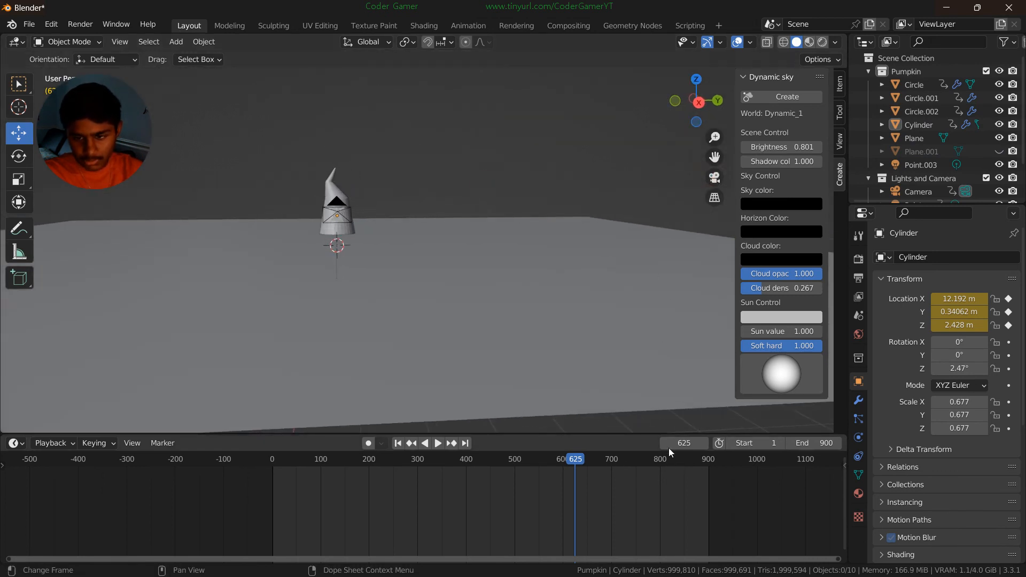
left_click(337, 235)
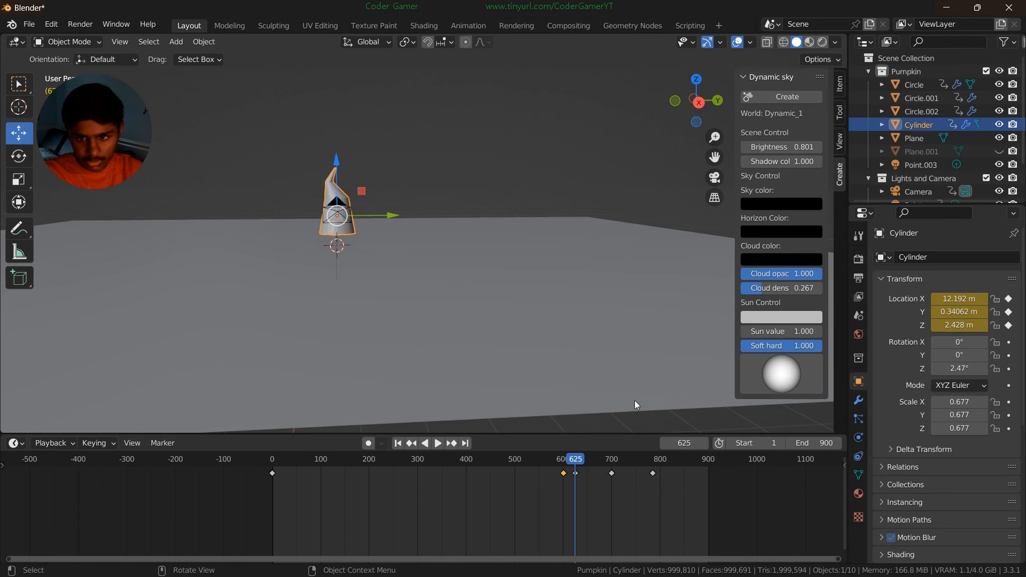
- Go to frame 785 on the timeline and return to the camera view
left_click(688, 443)
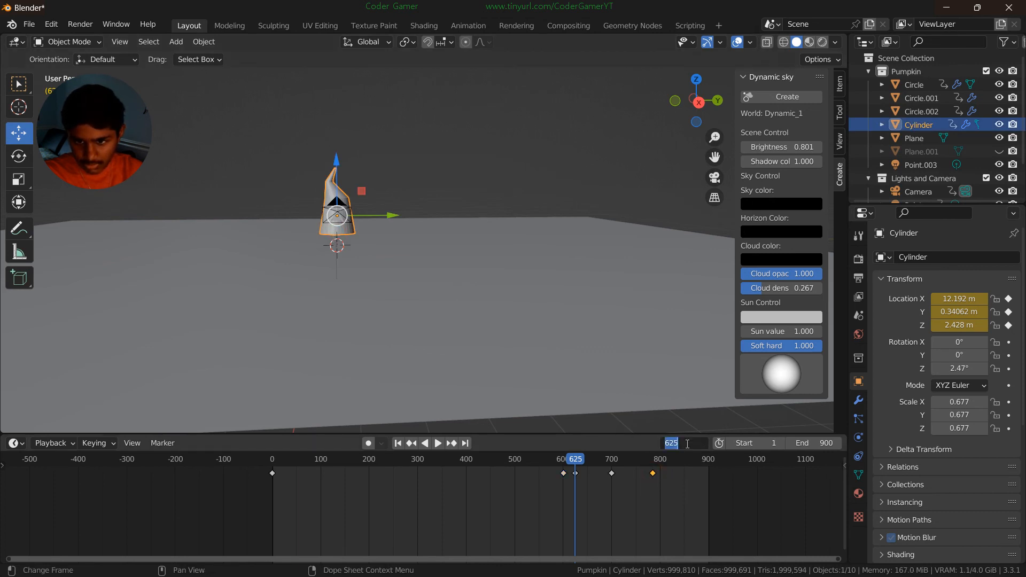
key("Return")
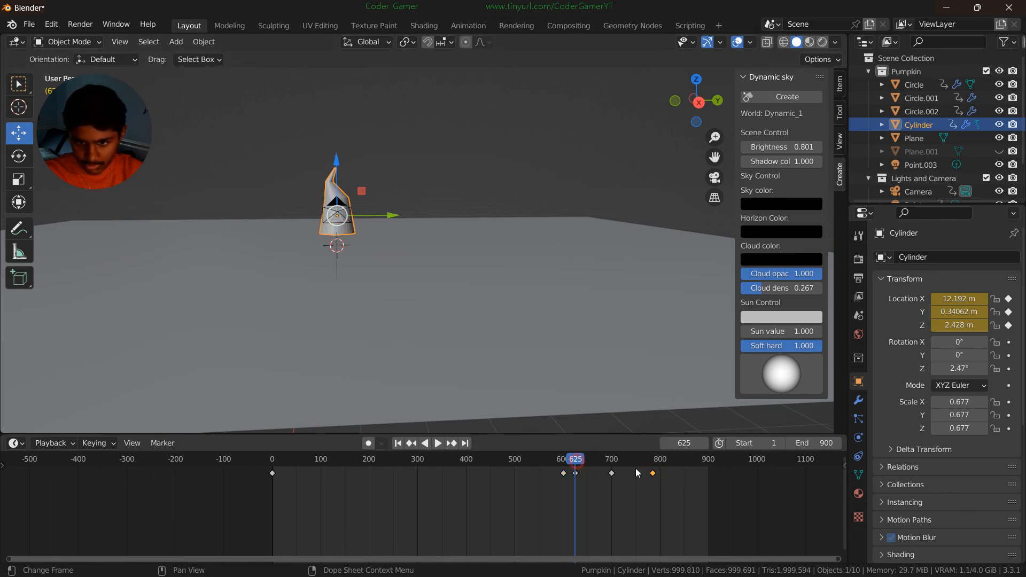
mouse_move(637, 473)
left_mouse_down()
mouse_move(665, 473)
mouse_move(653, 467)
left_mouse_up()
scroll(469, 364, "down", 3)
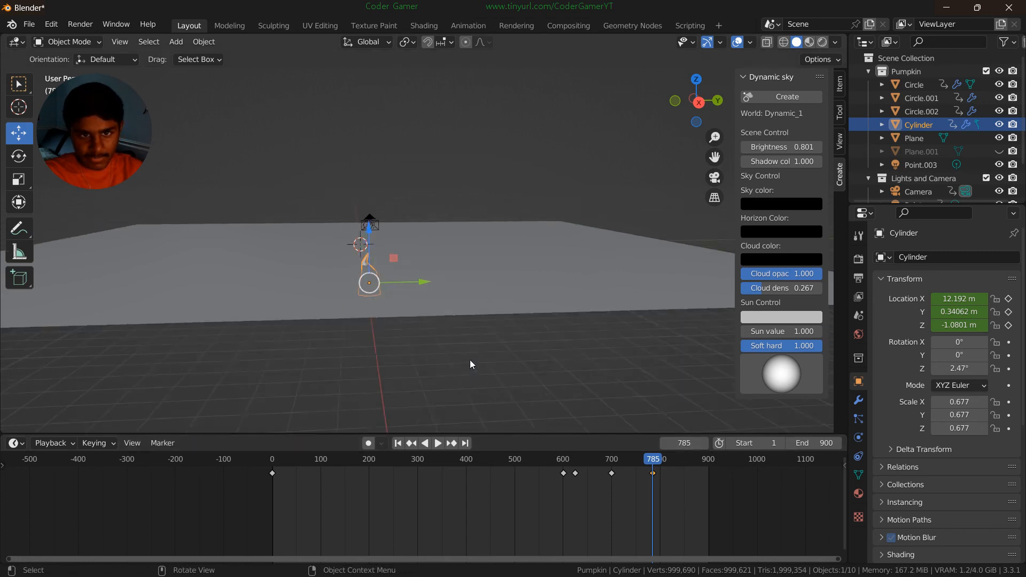
scroll(469, 362, "up", 8)
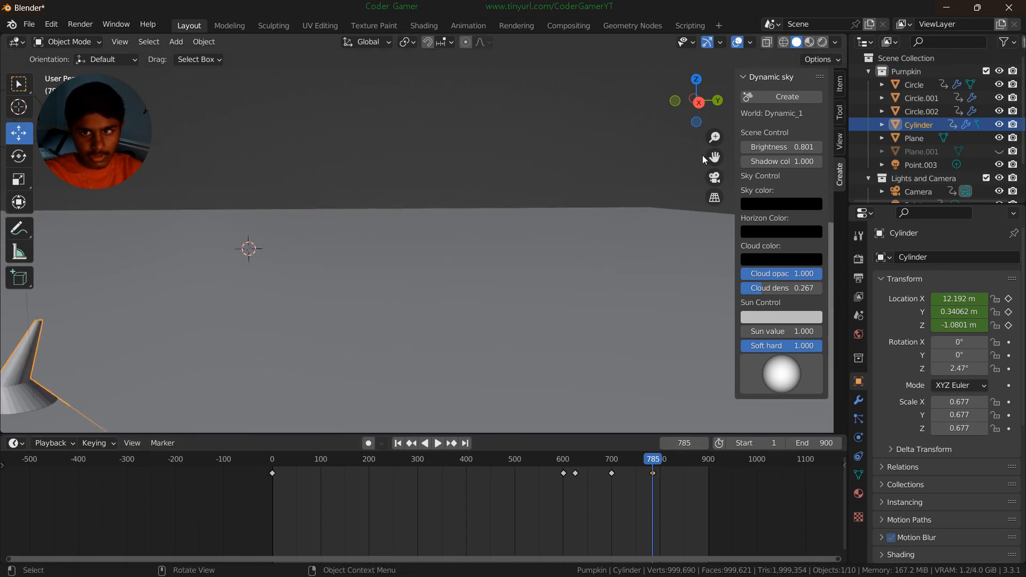
left_click_drag(704, 159, 712, 152)
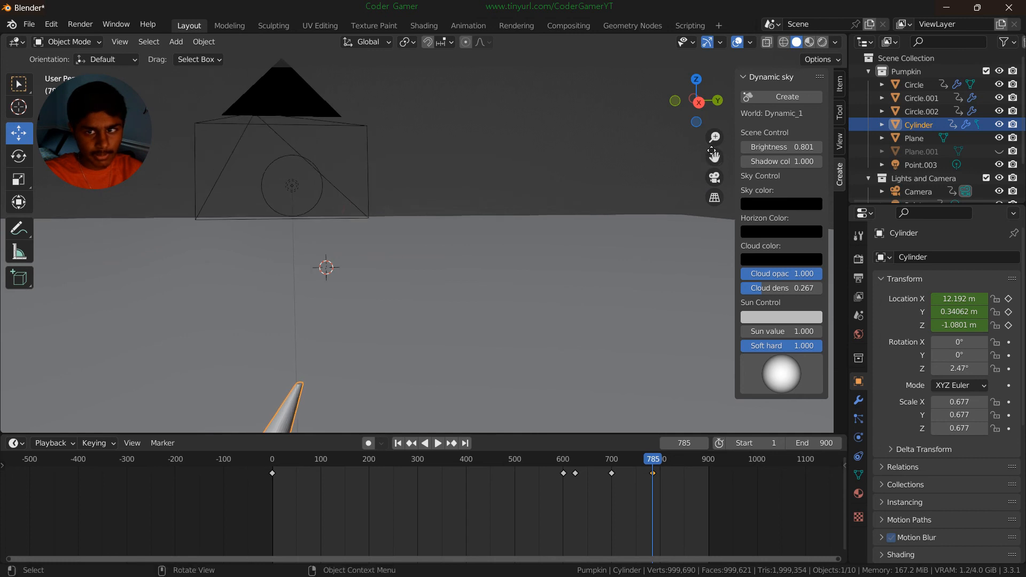
left_click(715, 177)
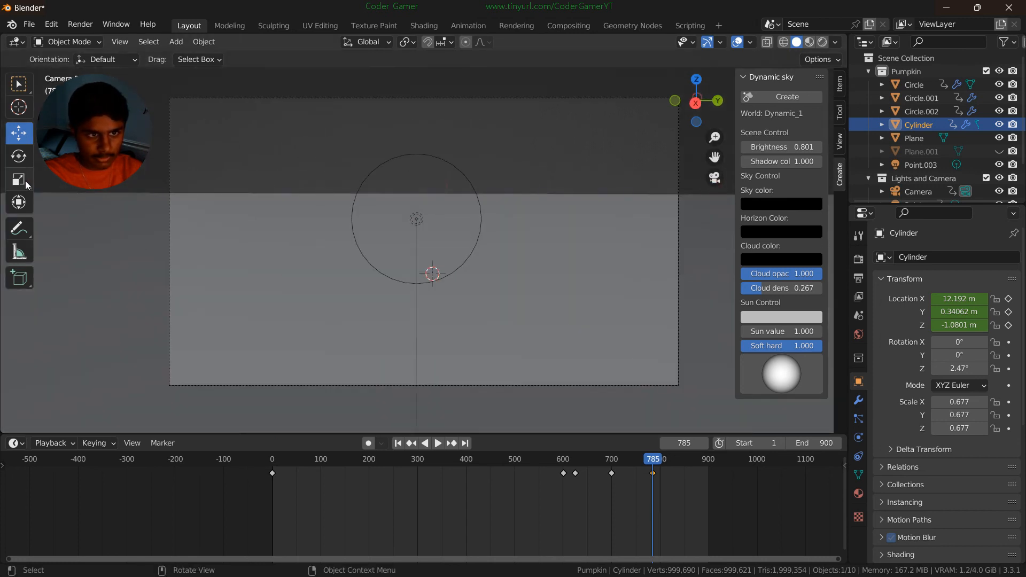
left_click(417, 219)
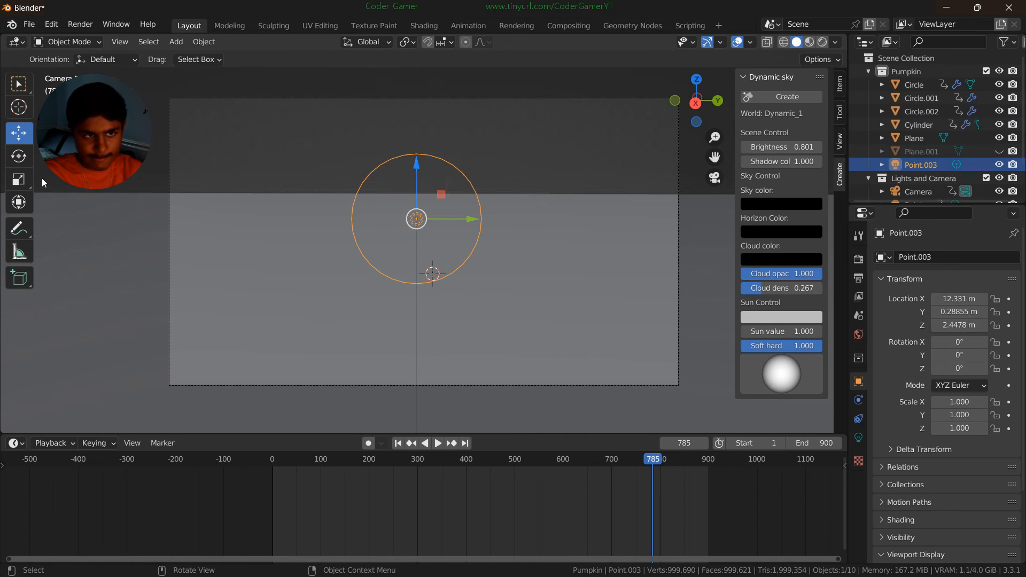
left_click(19, 180)
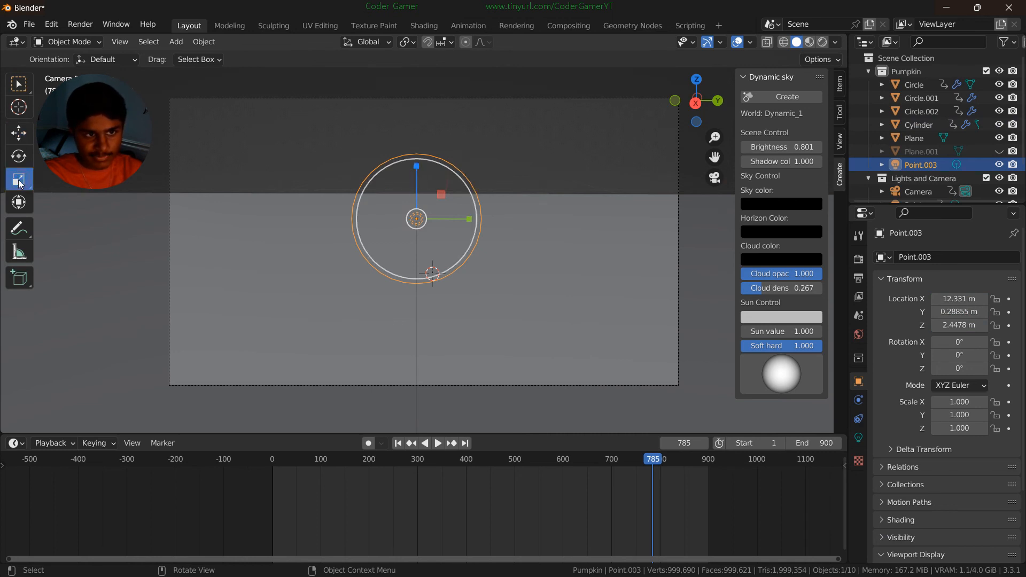
left_click(19, 133)
- Add a text object and set its rotation to 90° on X and 90° on Z so it faces the camera
left_click(178, 41)
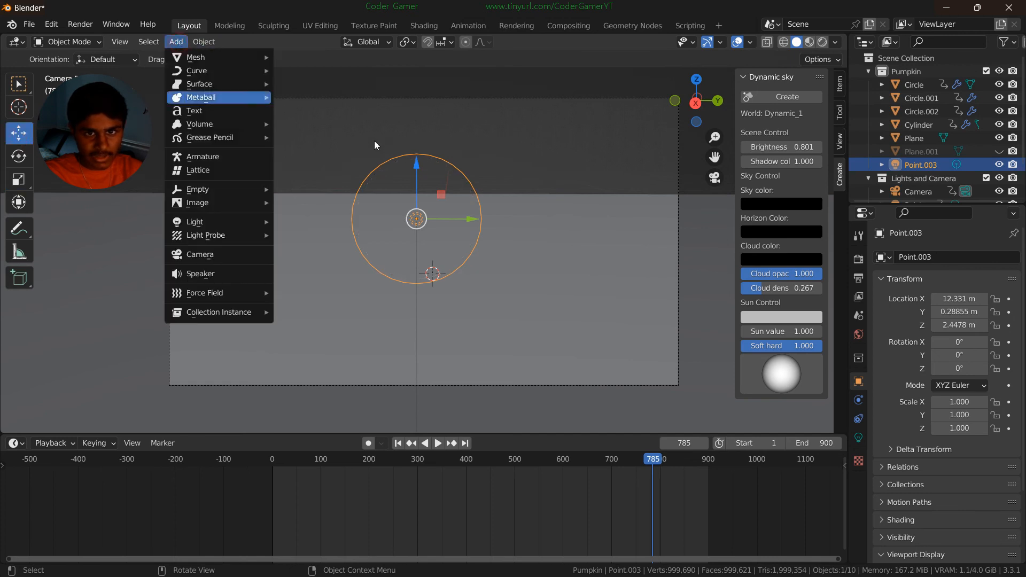
left_click(178, 44)
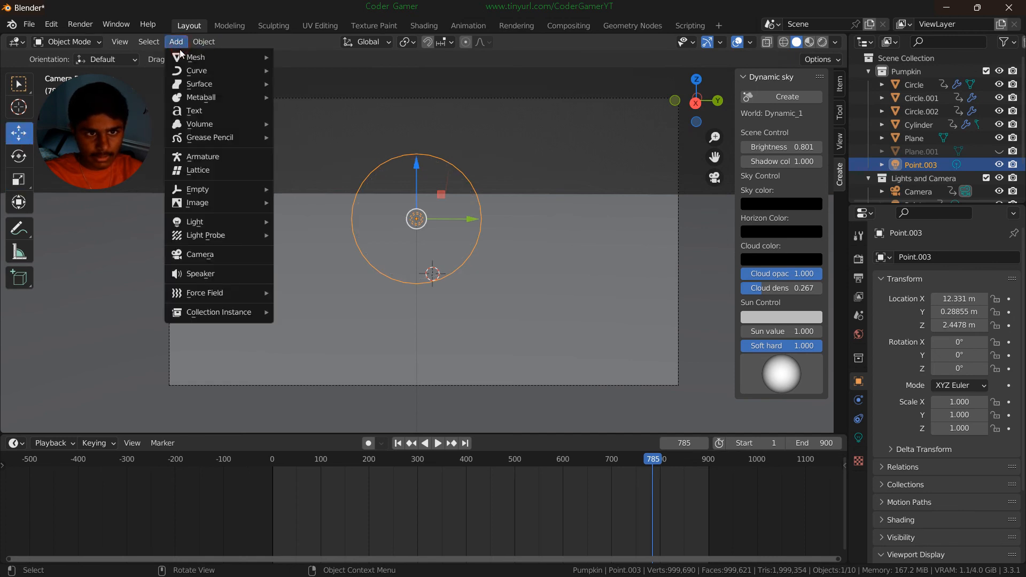
left_click(197, 110)
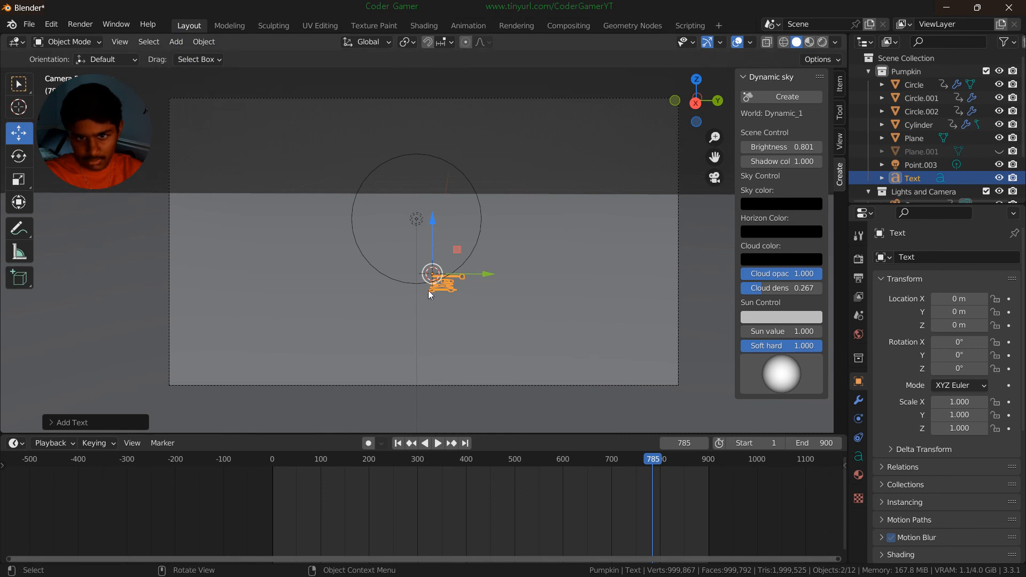
left_click(952, 341)
type("90")
key("Return")
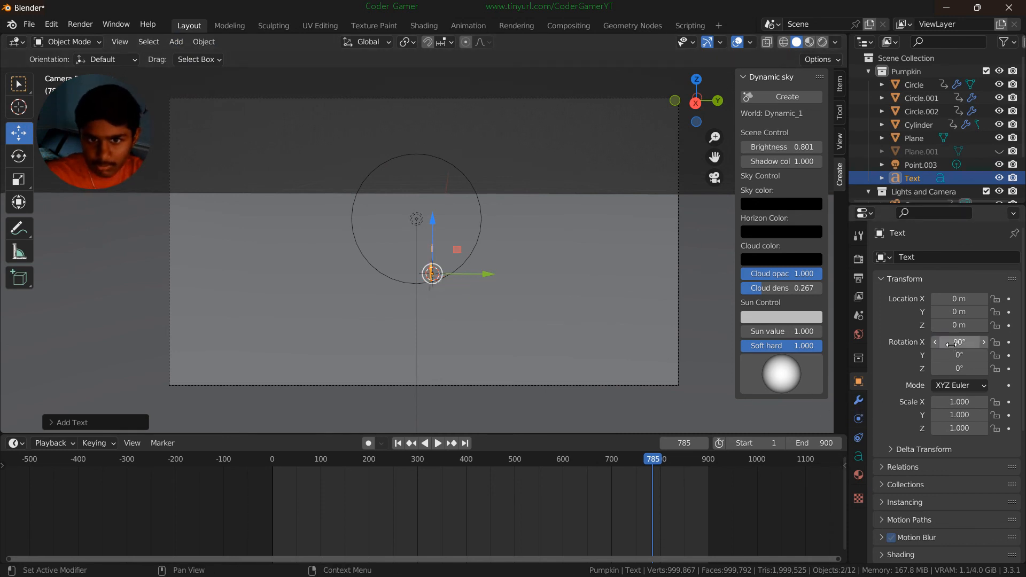
left_click(966, 369)
type("90")
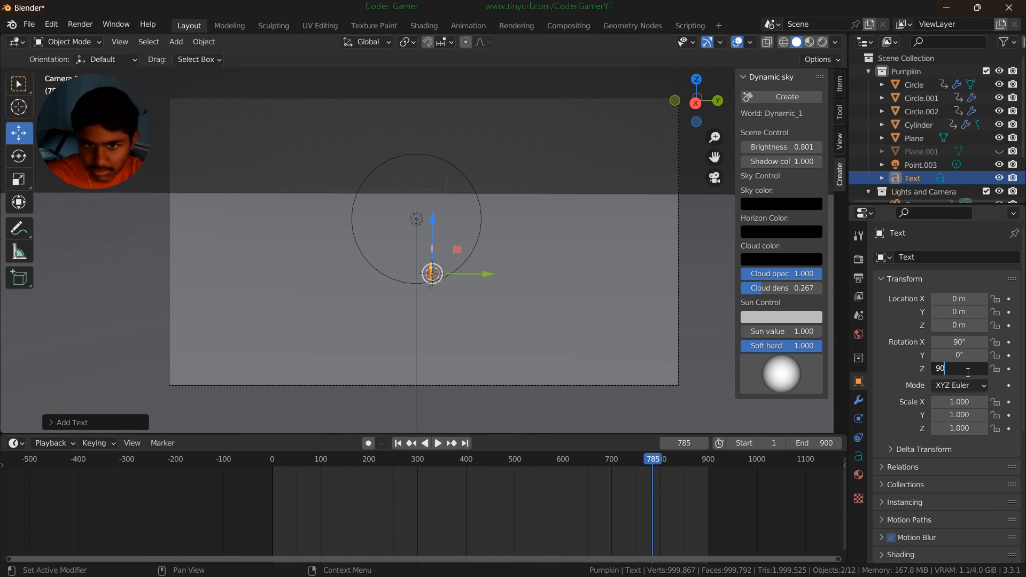
key("Return")
key("g")
key("z")
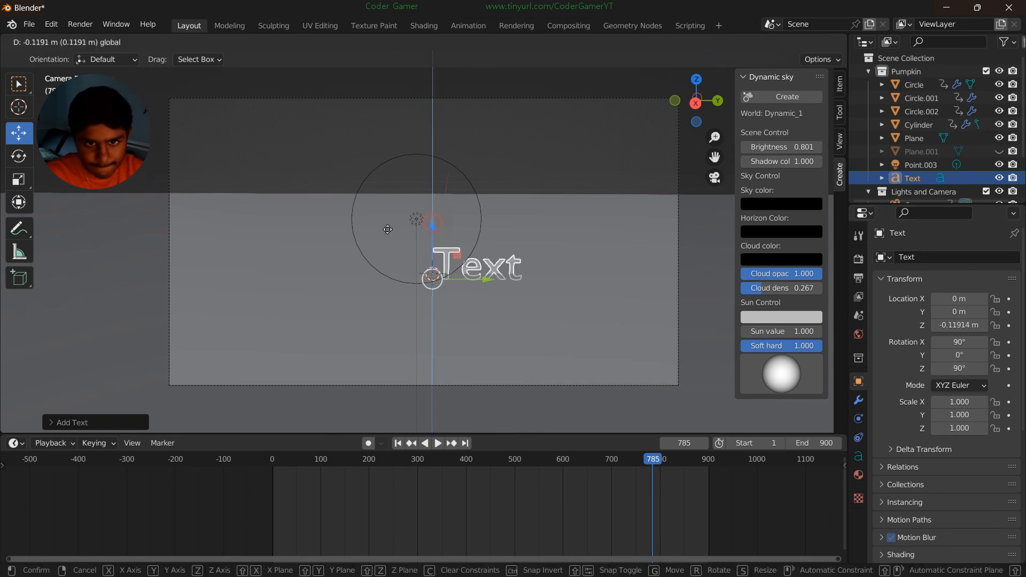
key("Escape")
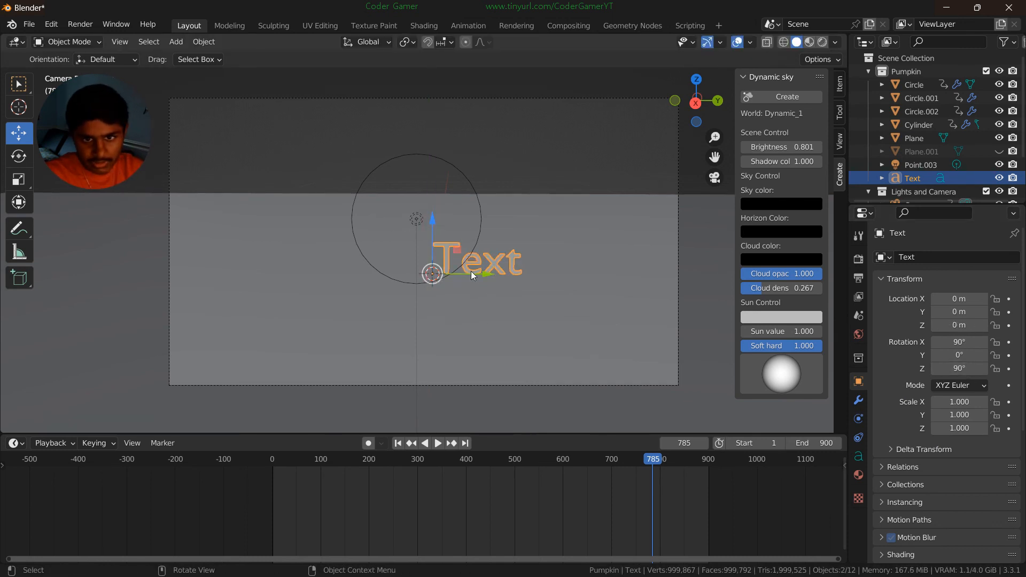
- Scale the text object to about 3.08 and place it in the upper middle of the camera frame
key("g")
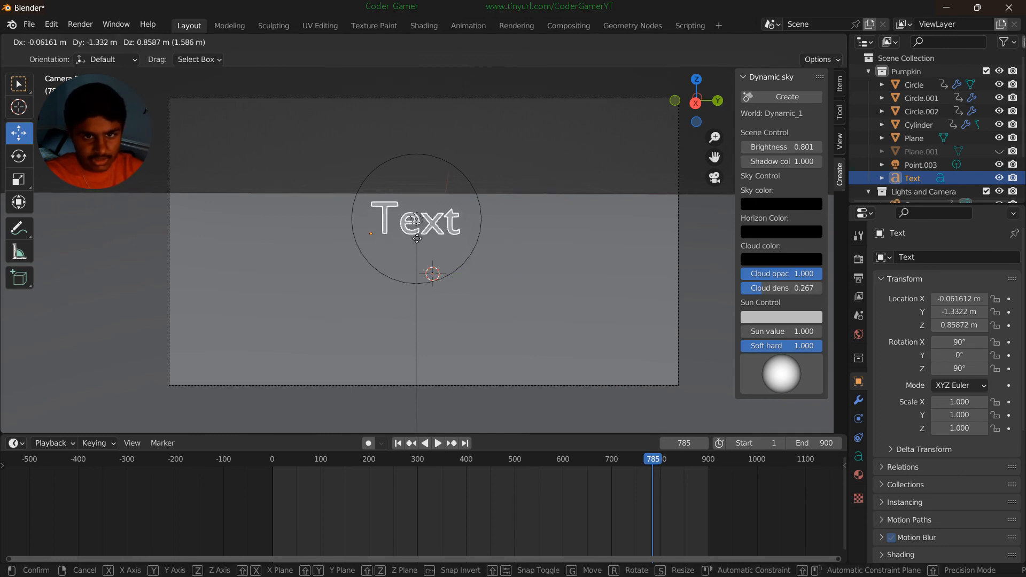
left_click(417, 238)
key("s")
left_click(668, 373)
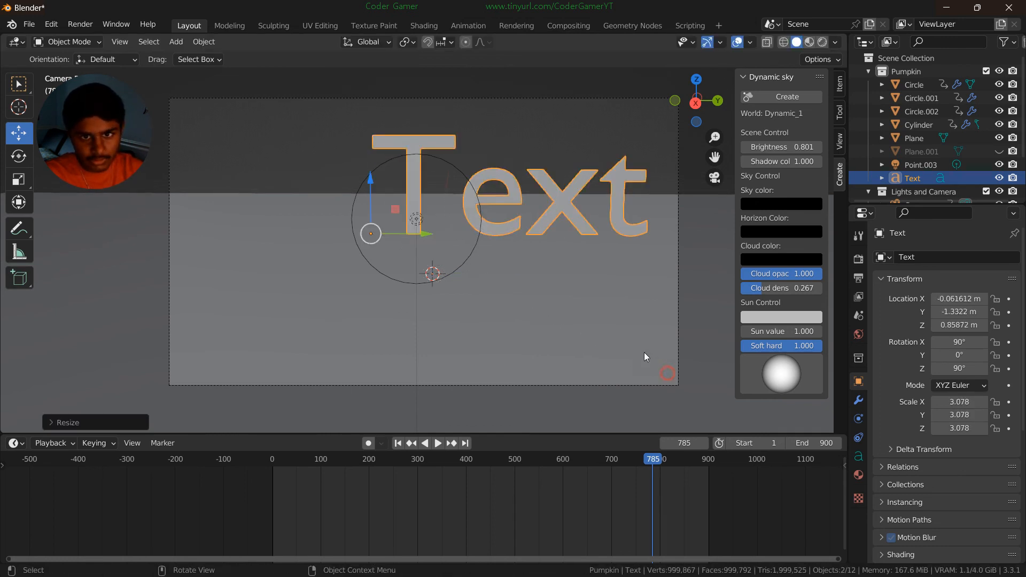
key("g")
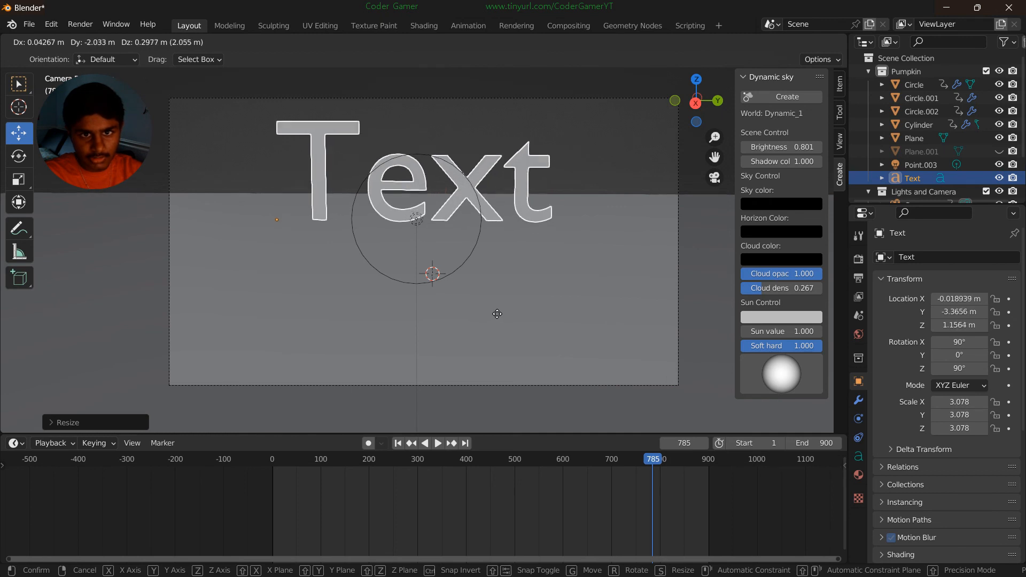
left_click(496, 311)
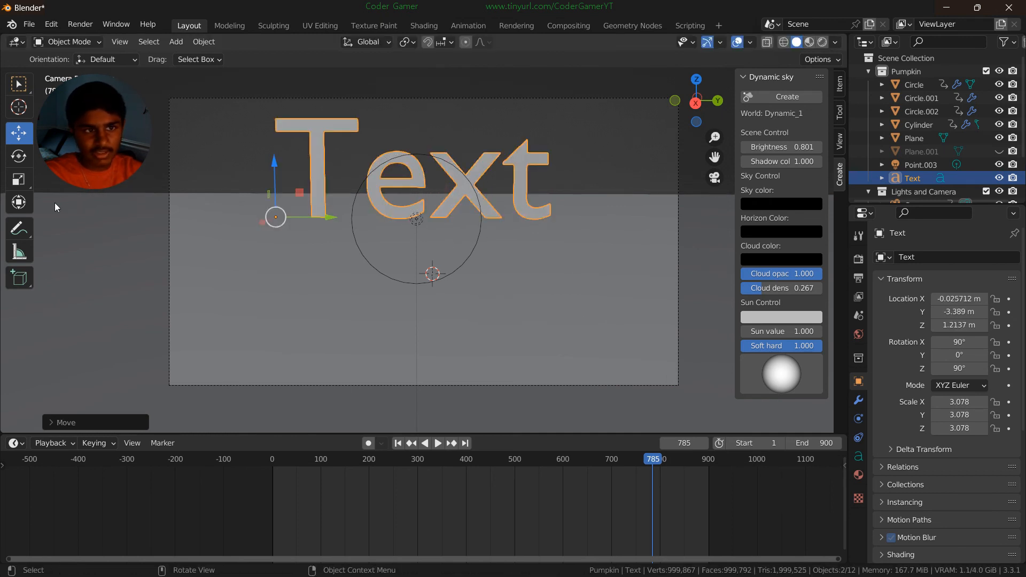
- Replace the placeholder text with "Happy" on the first line and "Halloween" on the second
left_click(64, 47)
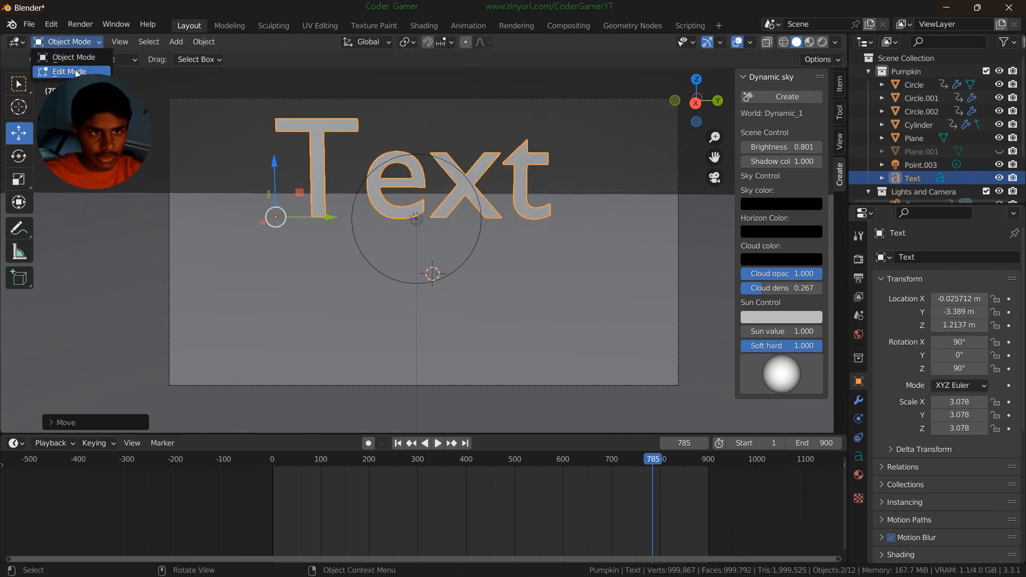
left_click(72, 68)
key("BackSpace")
key("BackSpace")
key("BackSpace")
key("BackSpace")
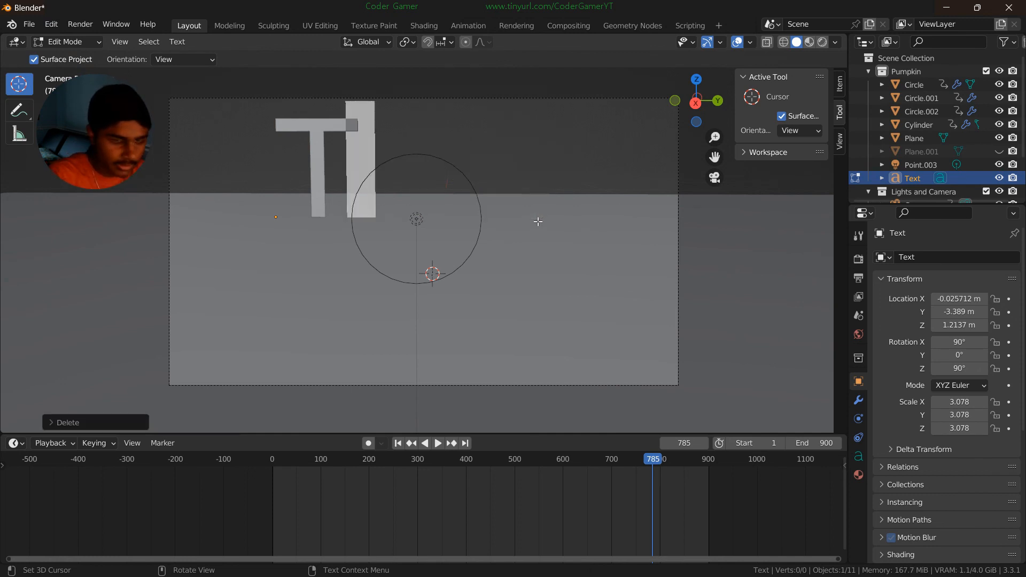
type("Happy")
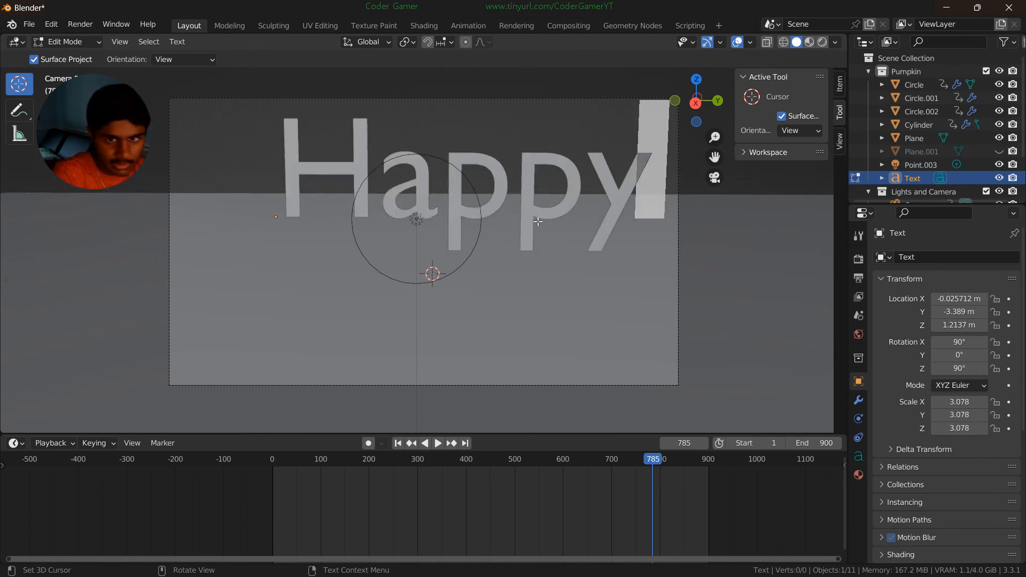
key("Return")
type("Hallow")
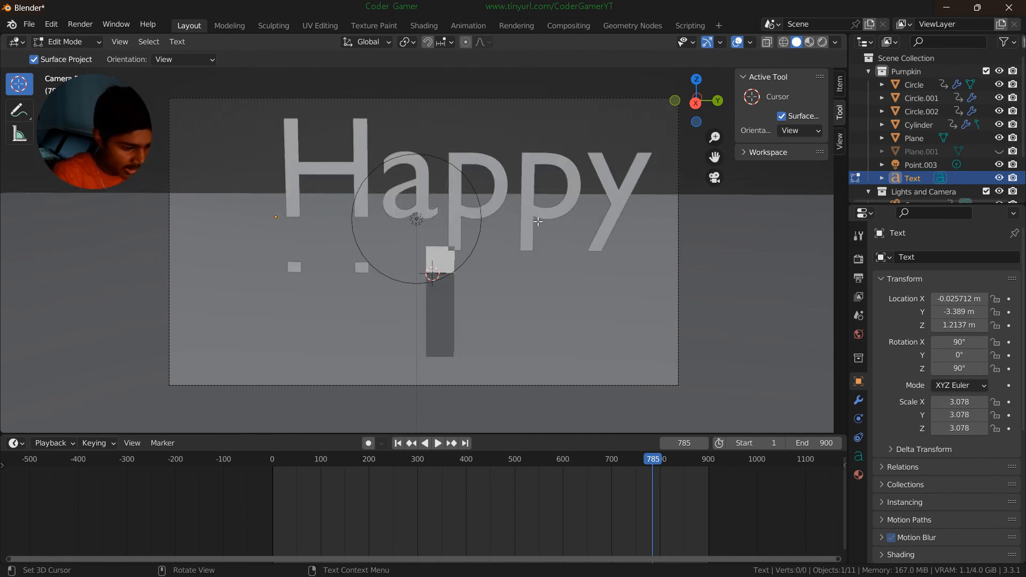
type("een")
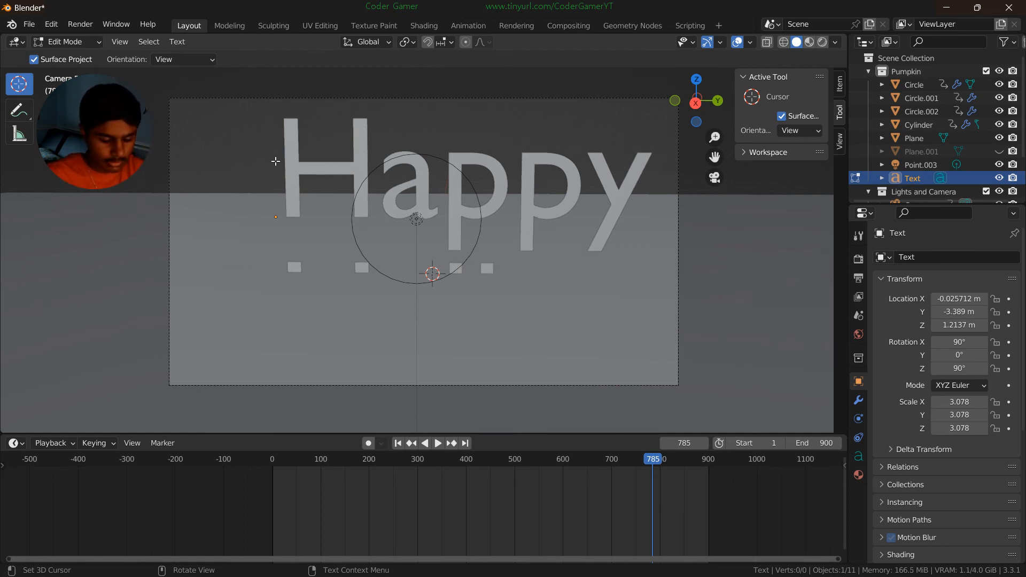
- Indent the word "Happy" with leading spaces and return to object mode
key("Up")
key("Left")
key("Left")
key("Left")
key("Left")
key("Left")
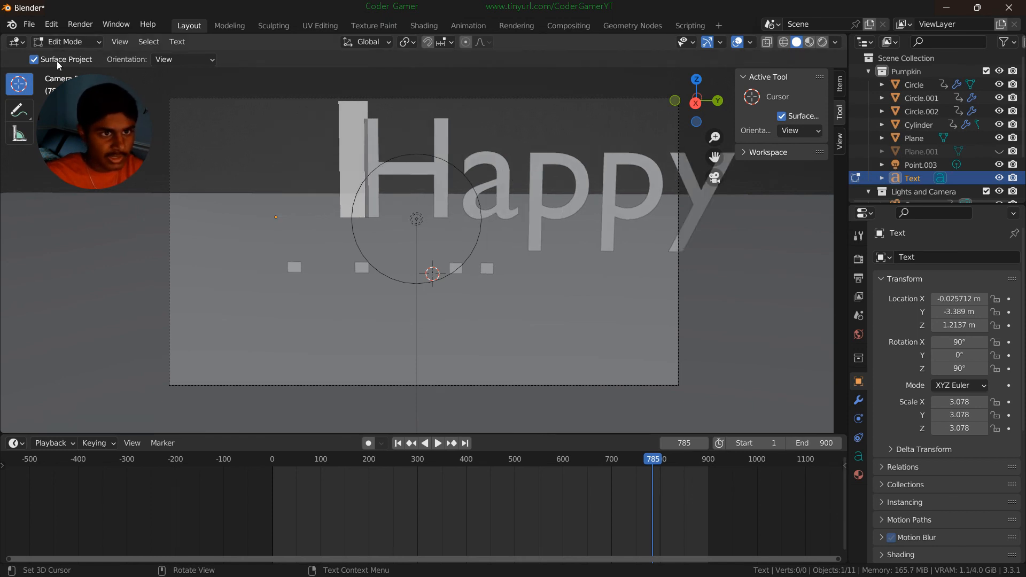
left_click(66, 43)
left_click(61, 37)
- Scale the text to about 1.34 and move it to the camera frame's upper left, at about Y -5.32 m and Z 2.52 m
key("s")
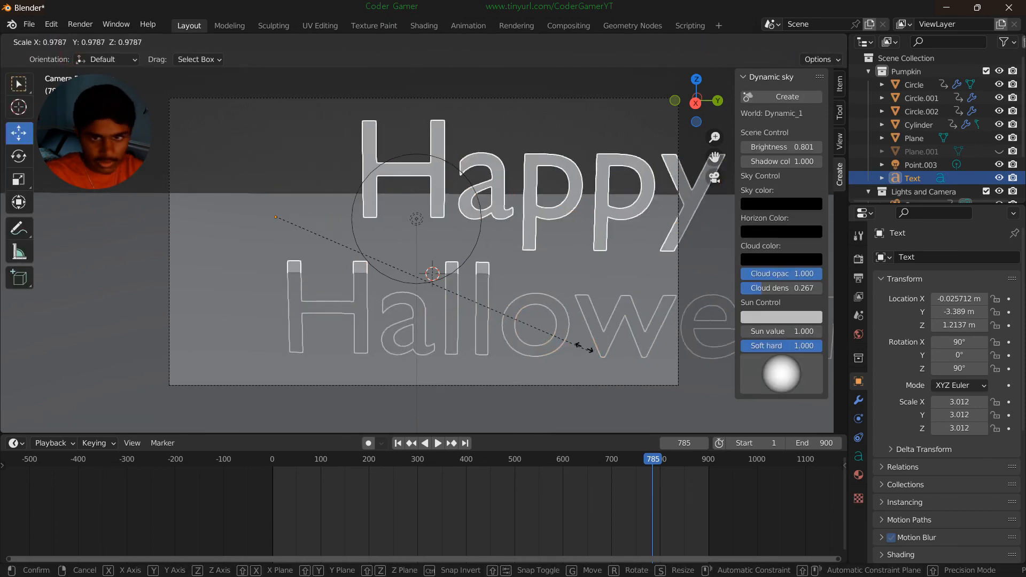
left_click(418, 235)
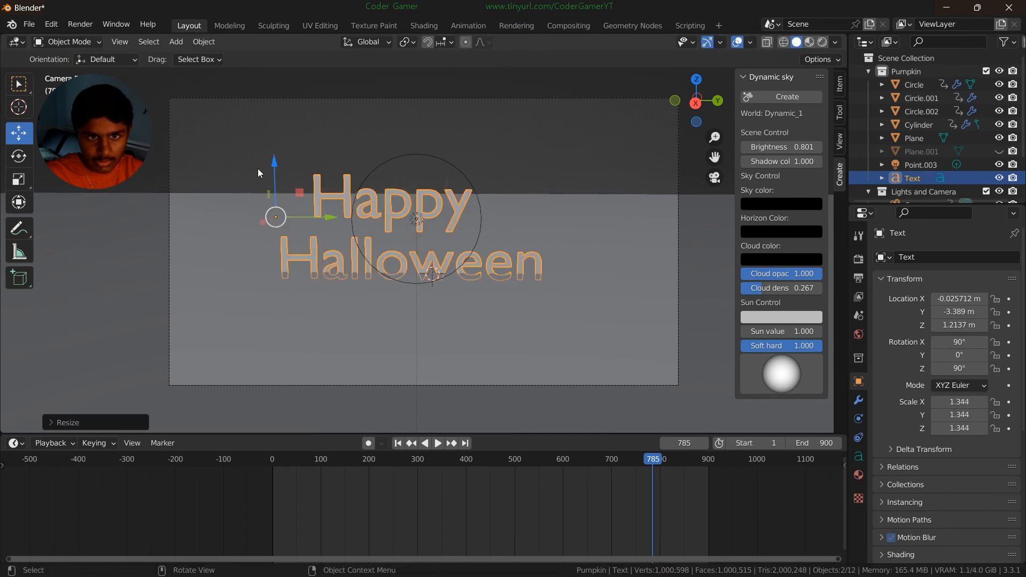
left_click_drag(274, 168, 273, 114)
left_click_drag(334, 164, 243, 165)
left_click_drag(182, 114, 182, 108)
- Reopen the text for editing and start an indented new line below "Halloween"
left_click(92, 43)
left_click(81, 71)
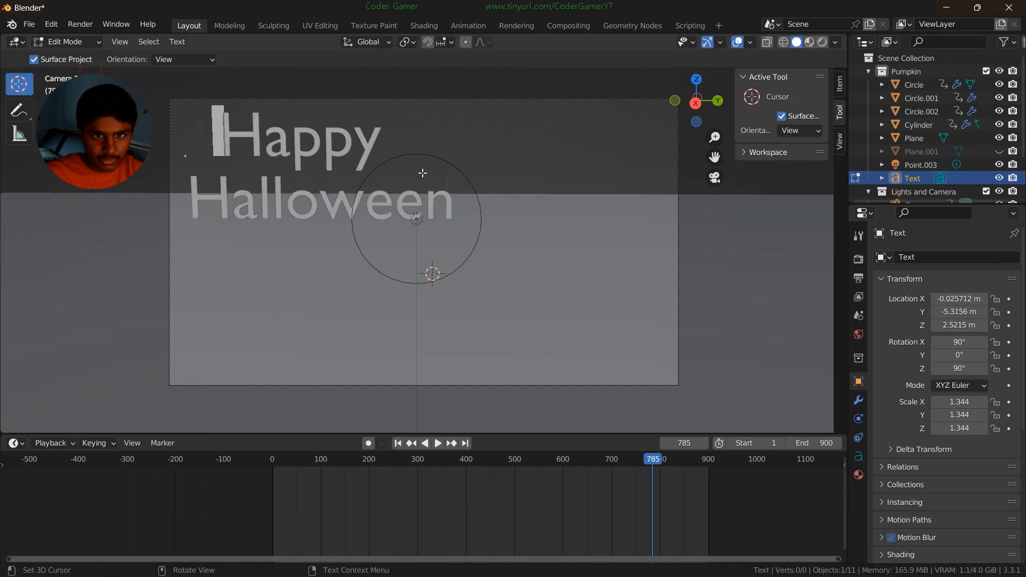
key("Down")
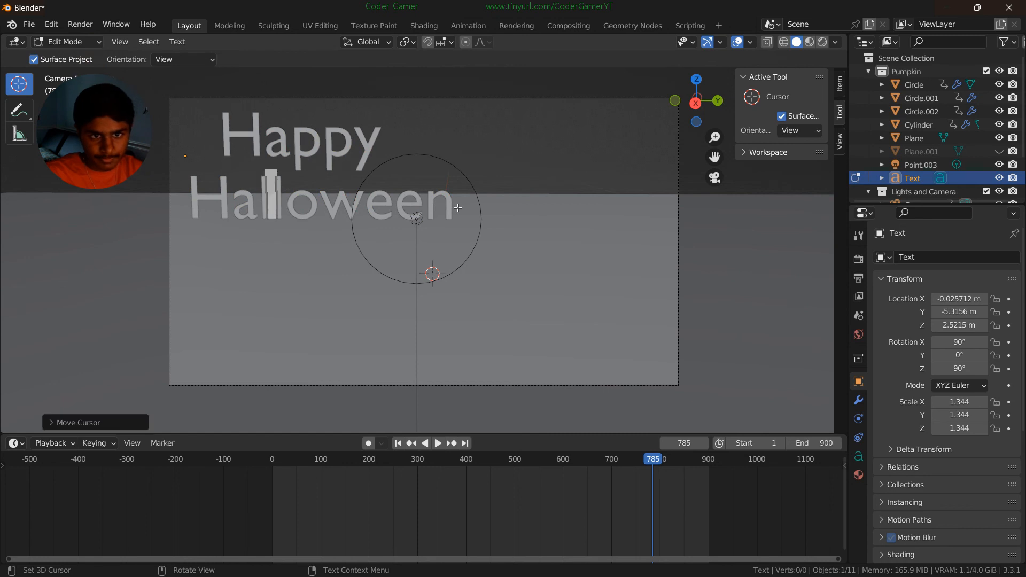
key("End")
key("Return")
key("Return")
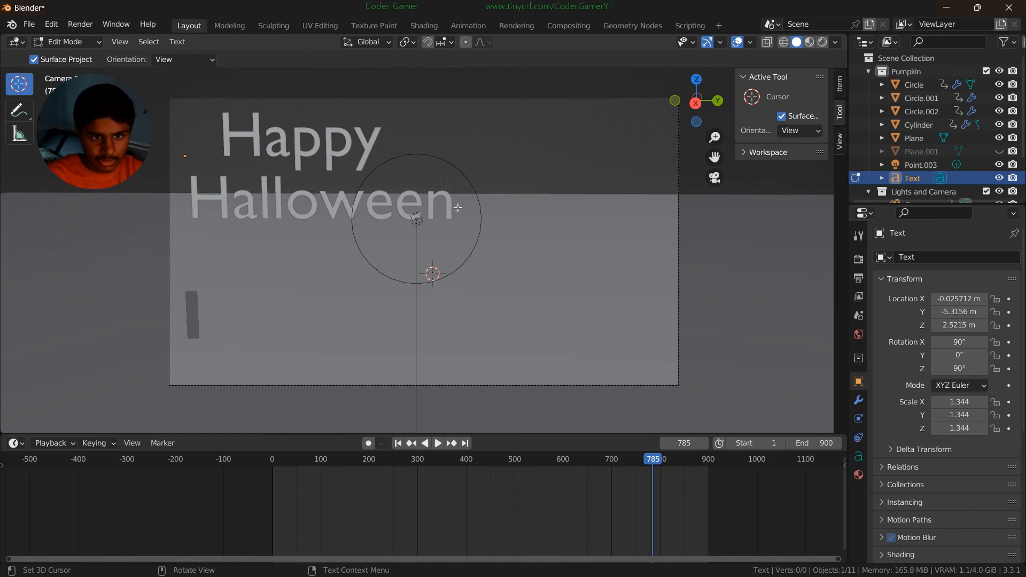
key("BackSpace")
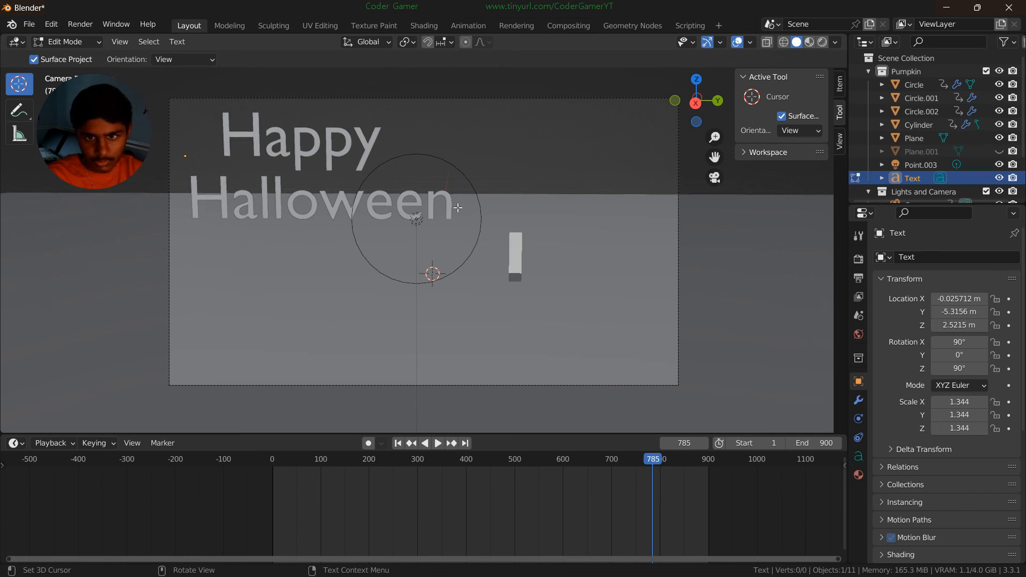
key("BackSpace")
- Enter the credit "By: CoderGamer" on the line below "Halloween", with a reduced indent
type("By")
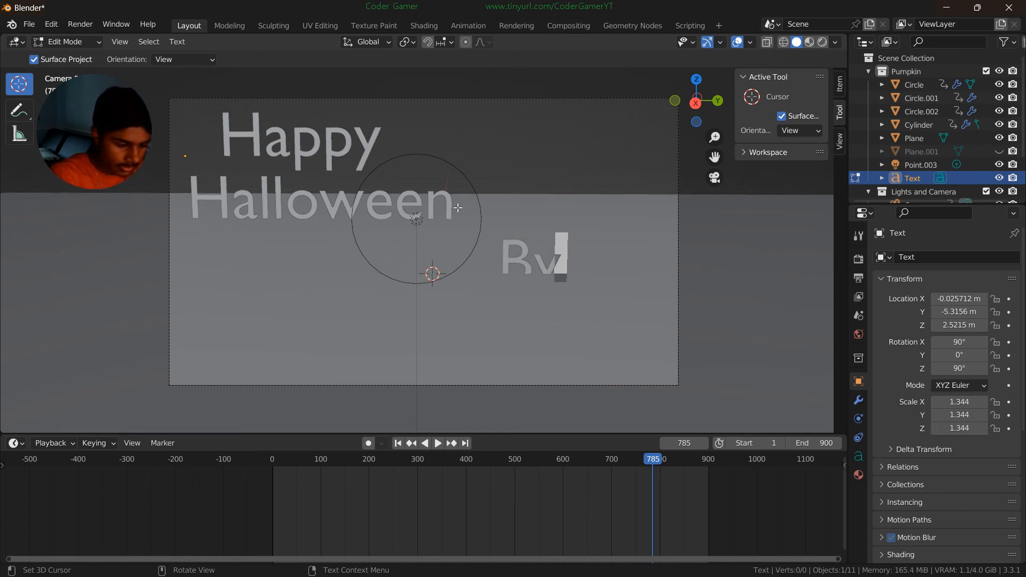
key("BackSpace")
key("BackSpace")
key("BackSpace")
key("BackSpace")
key("BackSpace")
key("BackSpace")
type("B")
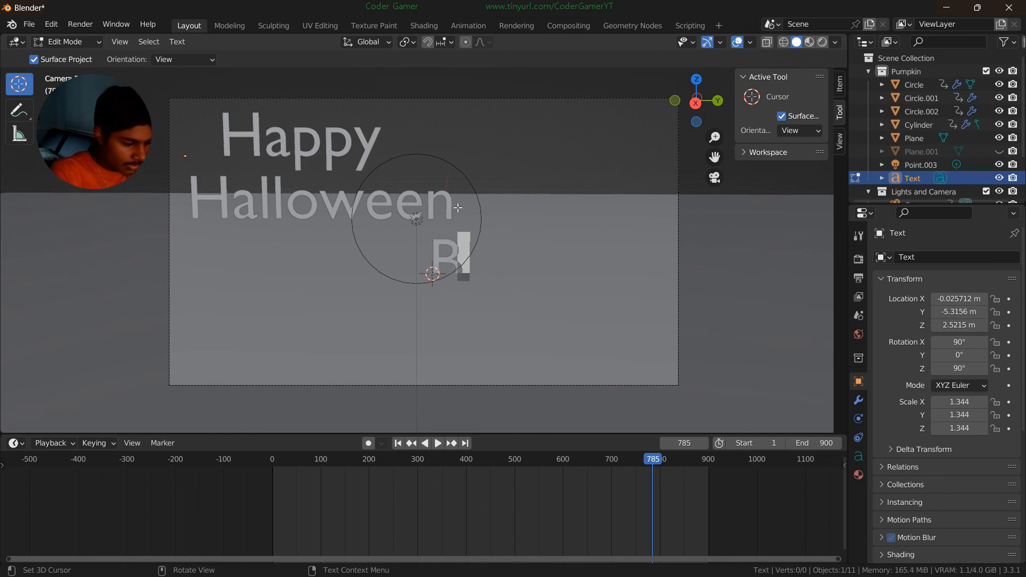
type("y: C")
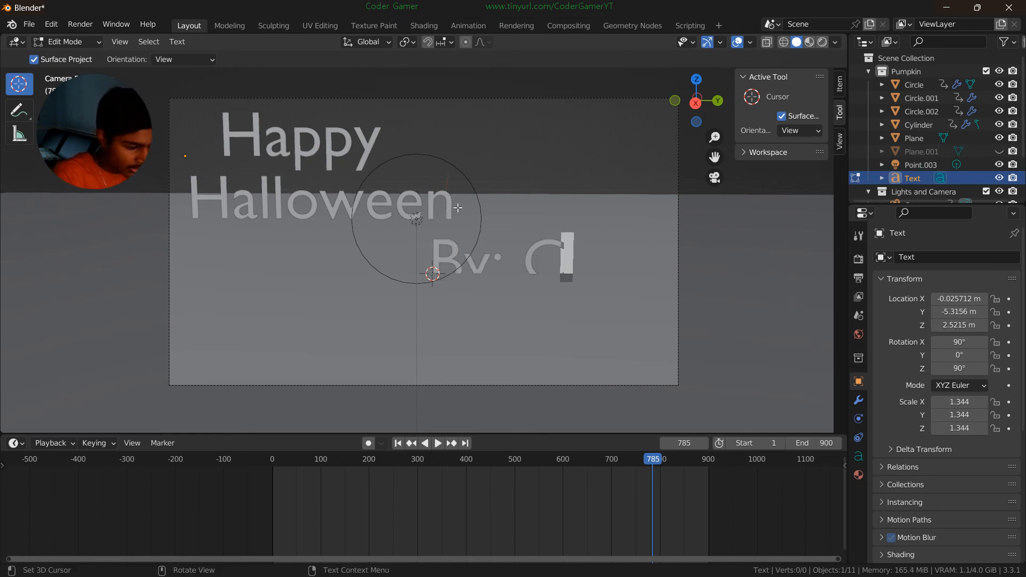
type("oder")
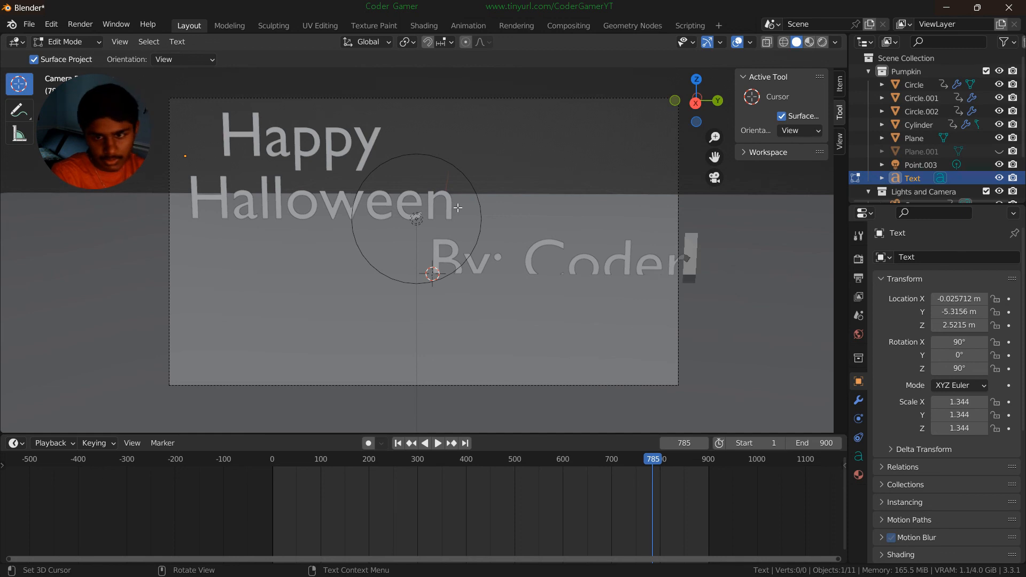
type("Game")
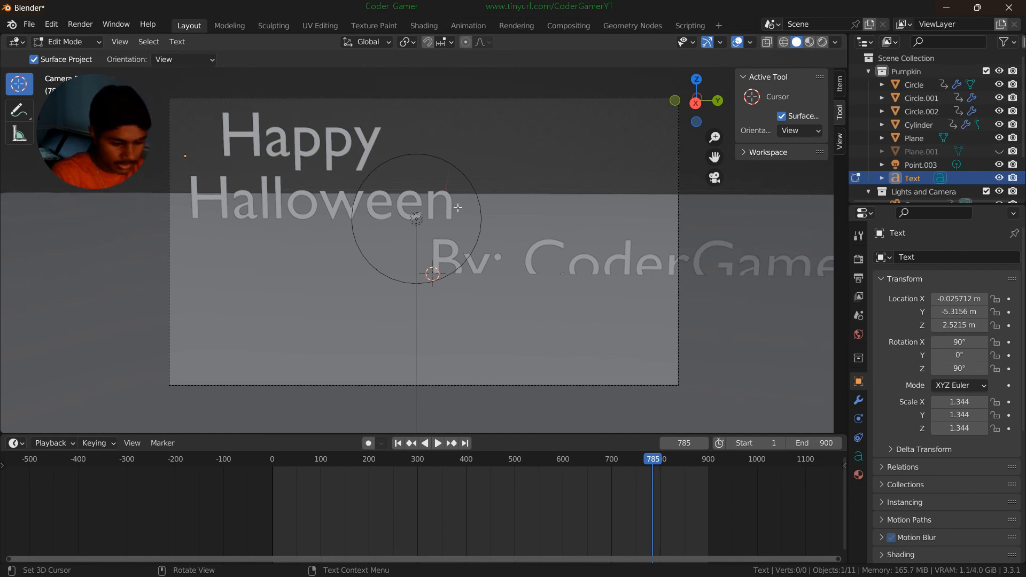
- Remove the leading spaces before "By: CoderGamer" so it aligns with "Halloween", and return to object mode
key("Left")
key("Left")
key("Left")
key("Left")
key("Left")
key("Left")
key("Left")
key("Left")
key("Left")
key("Left")
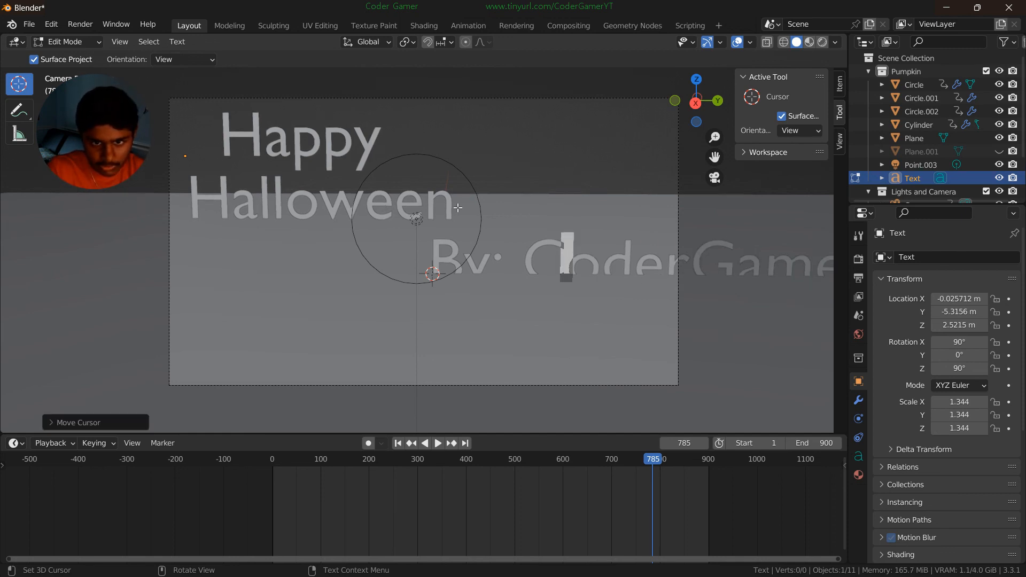
key("Left")
key("Left")
key("Left")
key("BackSpace")
key("BackSpace")
key("BackSpace")
key("BackSpace")
key("BackSpace")
key("BackSpace")
key("BackSpace")
key("BackSpace")
key("BackSpace")
key("BackSpace")
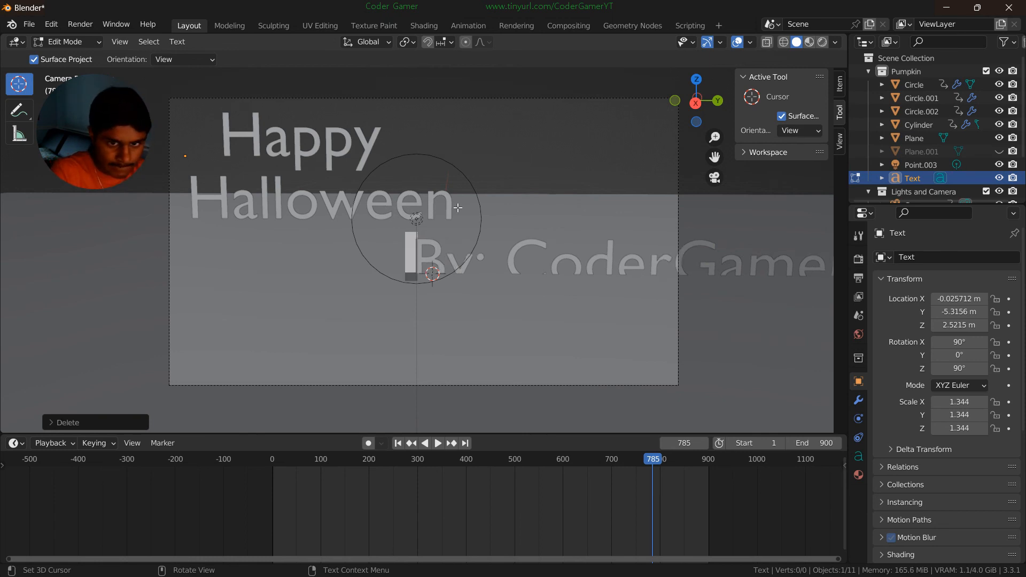
key("BackSpace")
key("BackSpace")
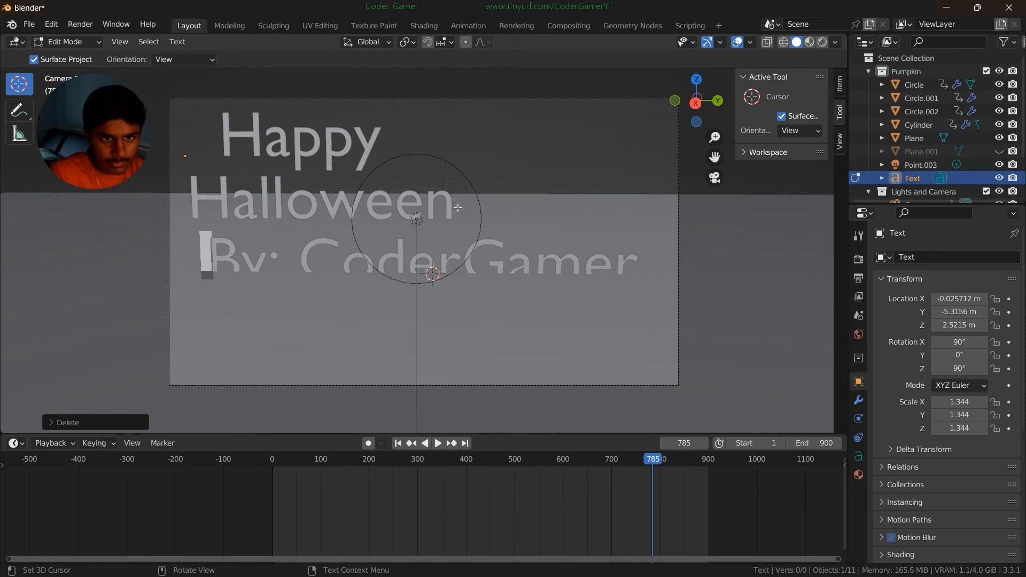
left_click(75, 37)
left_click(83, 56)
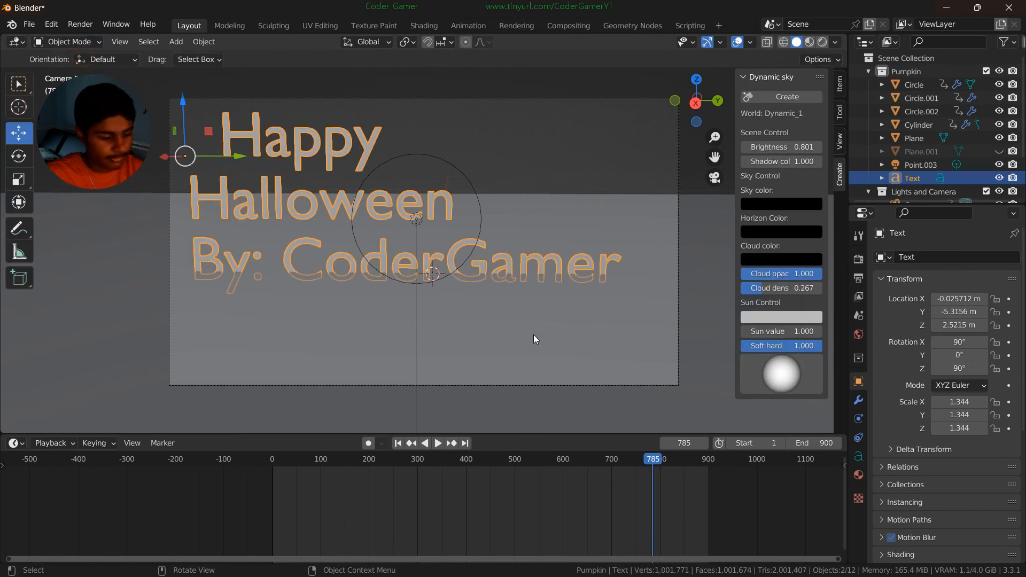
- Scale the text down to about 1.066 and move it along Y to about -3.80 m
key("s")
left_click(470, 285)
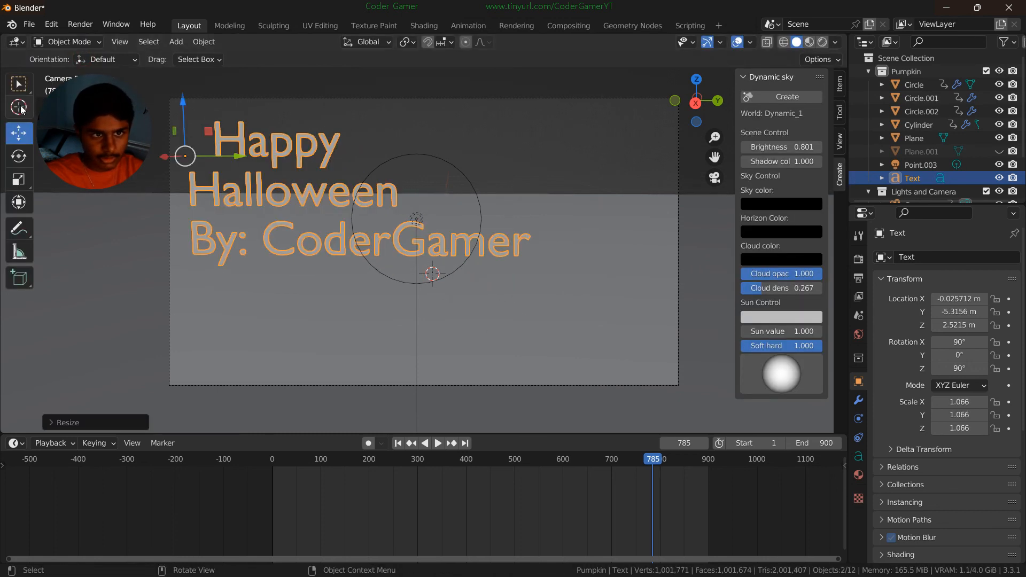
left_click_drag(242, 150, 323, 202)
- Remove the leading spaces before "Happy" in the text and return to object mode
left_click(68, 42)
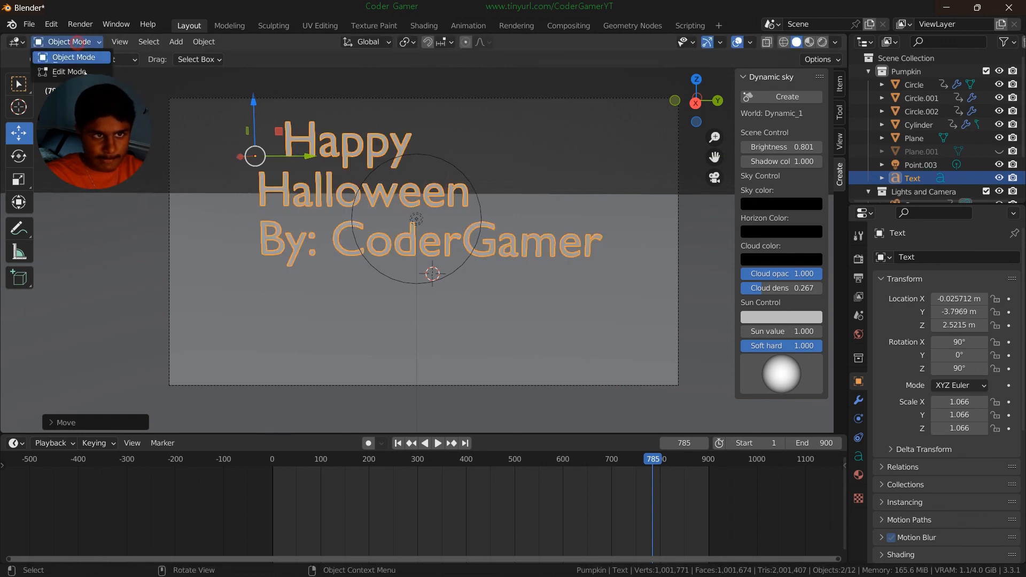
left_click(72, 72)
key("Up")
key("Up")
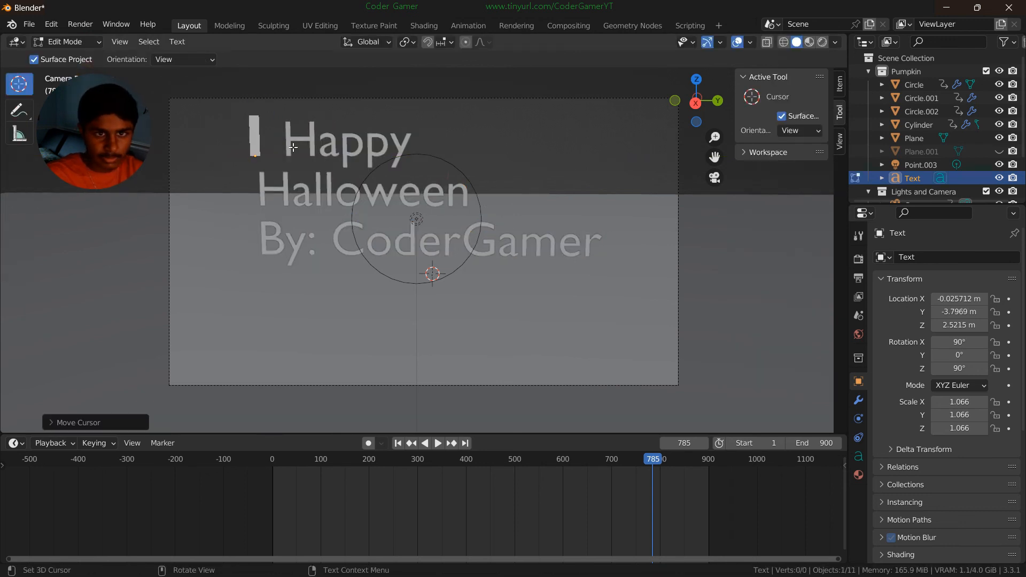
key("Right")
key("Right")
key("BackSpace")
key("BackSpace")
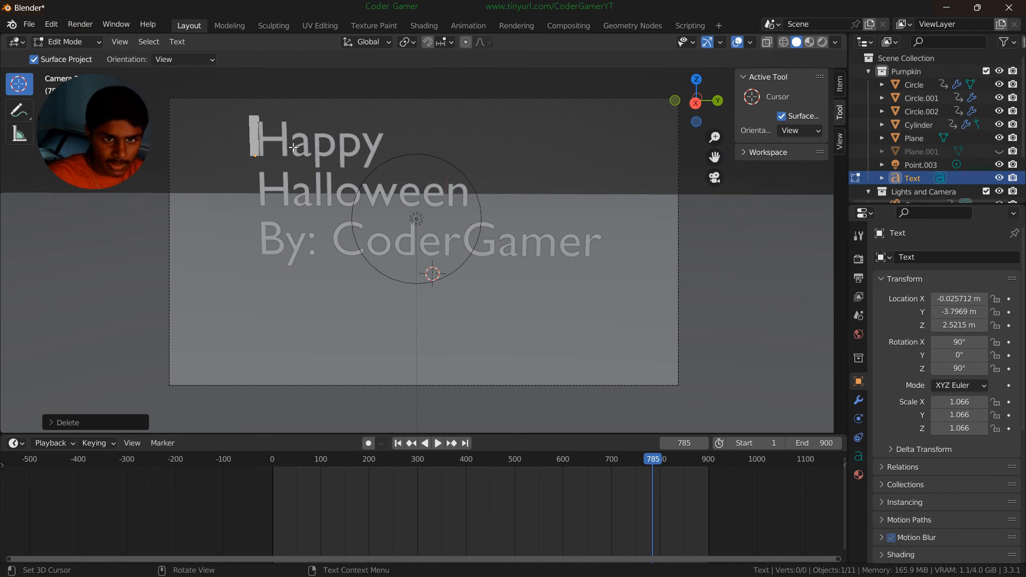
left_click(77, 41)
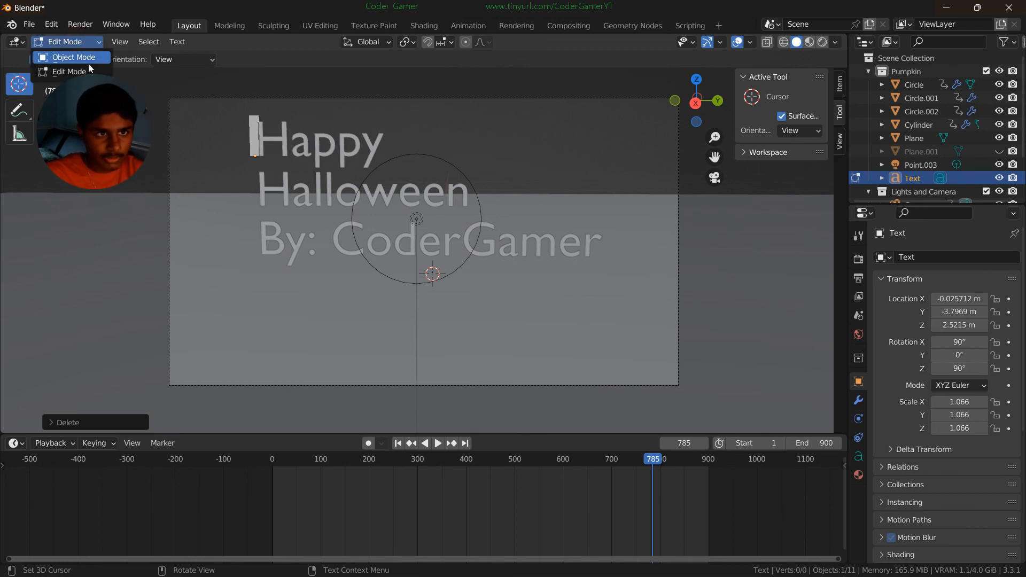
left_click(73, 58)
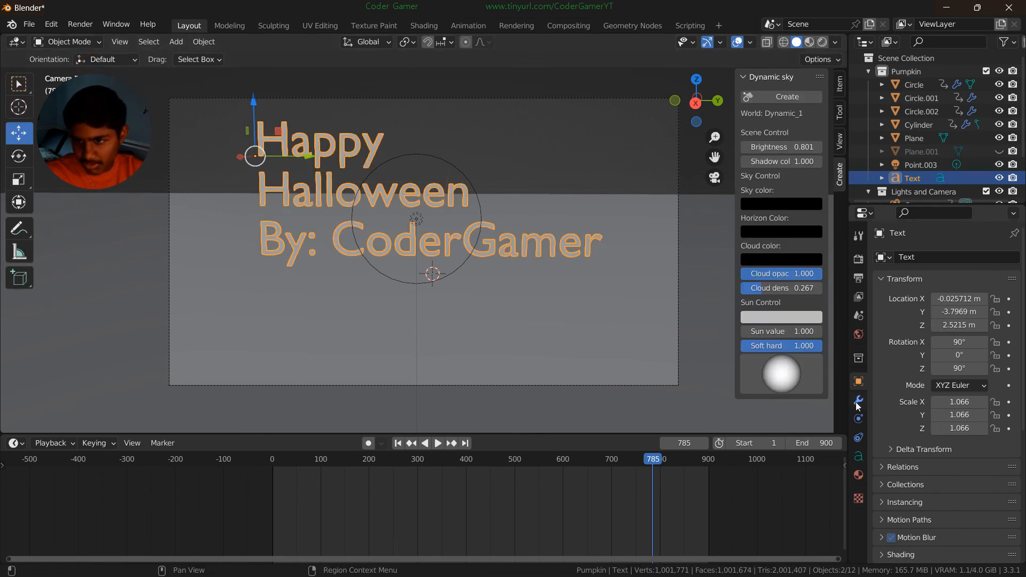
- Find Chiller Regular among the installed fonts with the search term "chi" and load it as the text's regular font
left_click(859, 458)
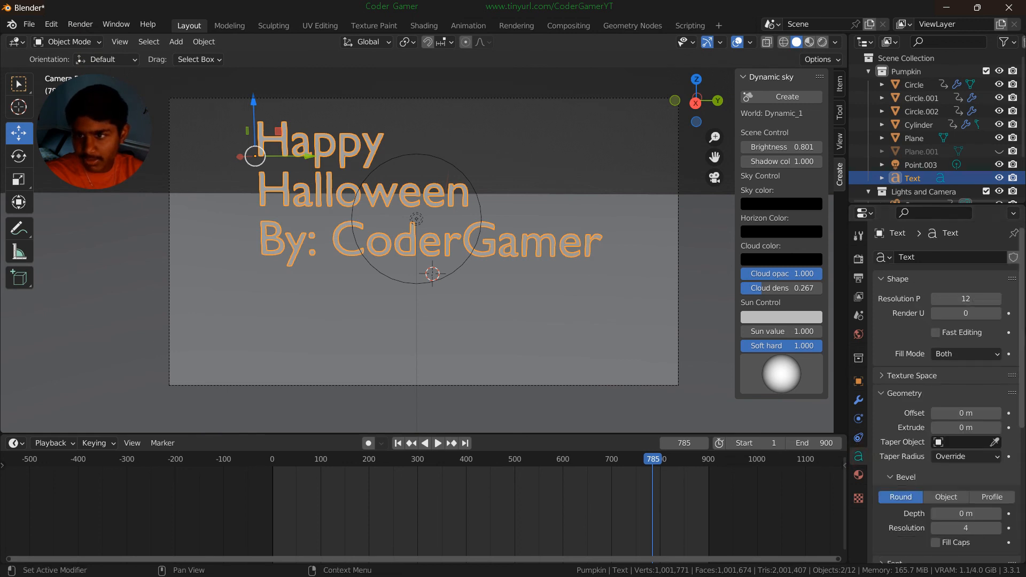
scroll(887, 294, "down", 6)
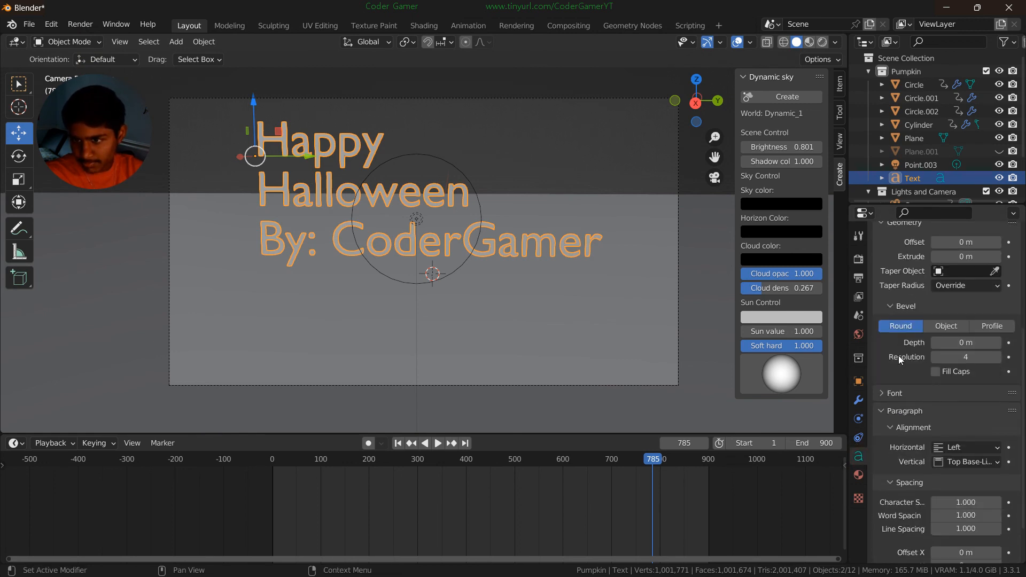
left_click(883, 394)
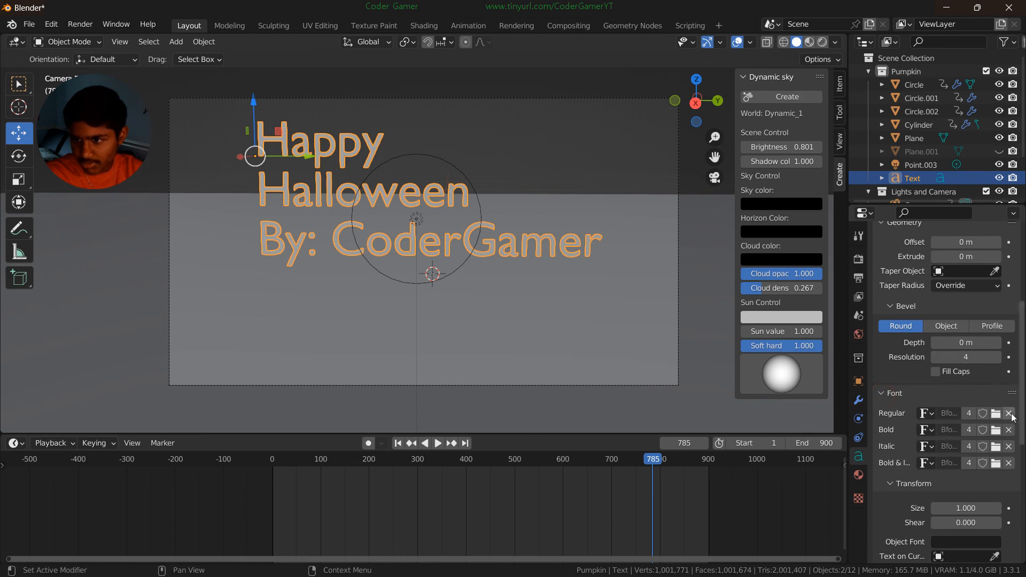
left_click(996, 415)
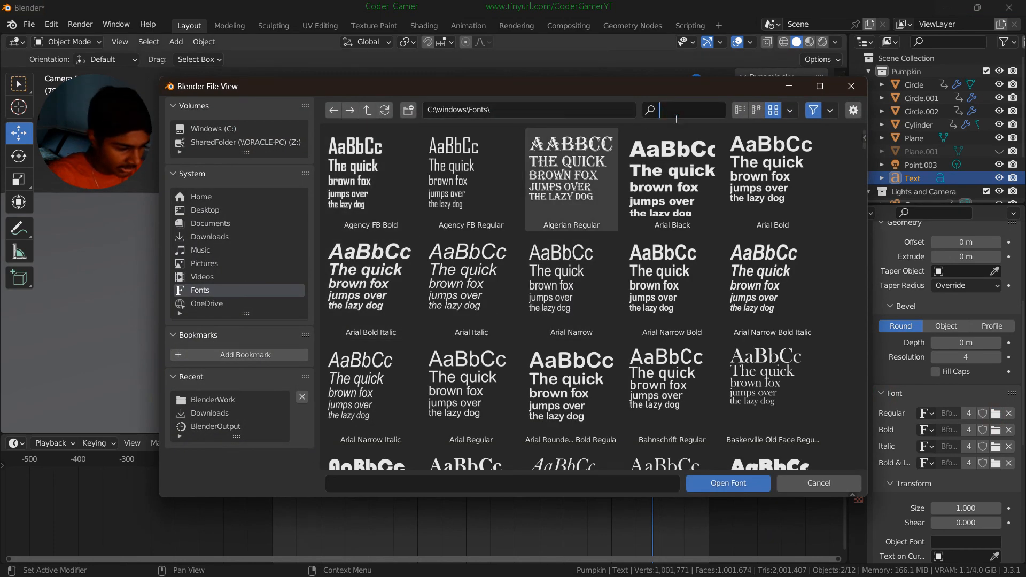
type("ch")
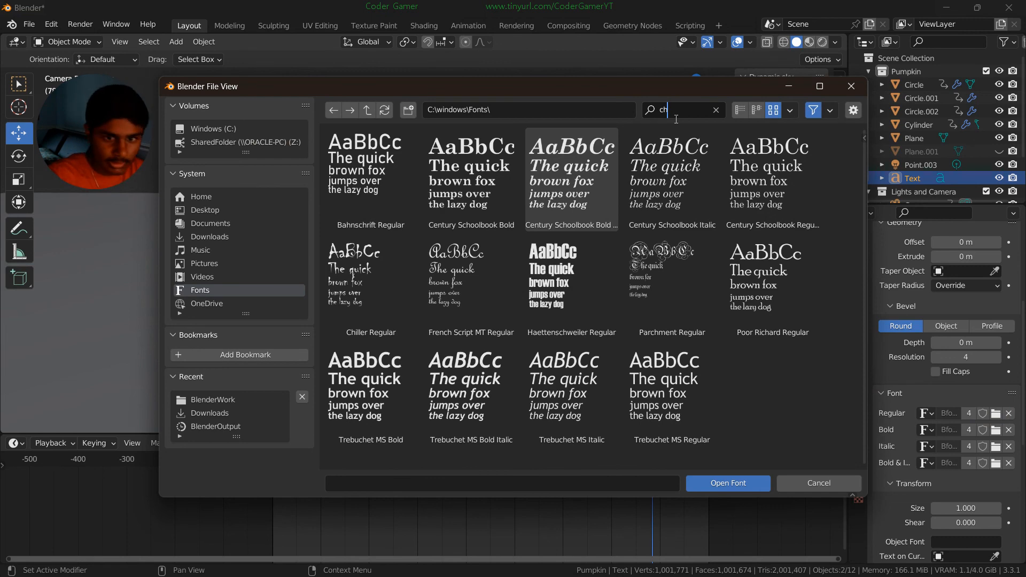
type("i")
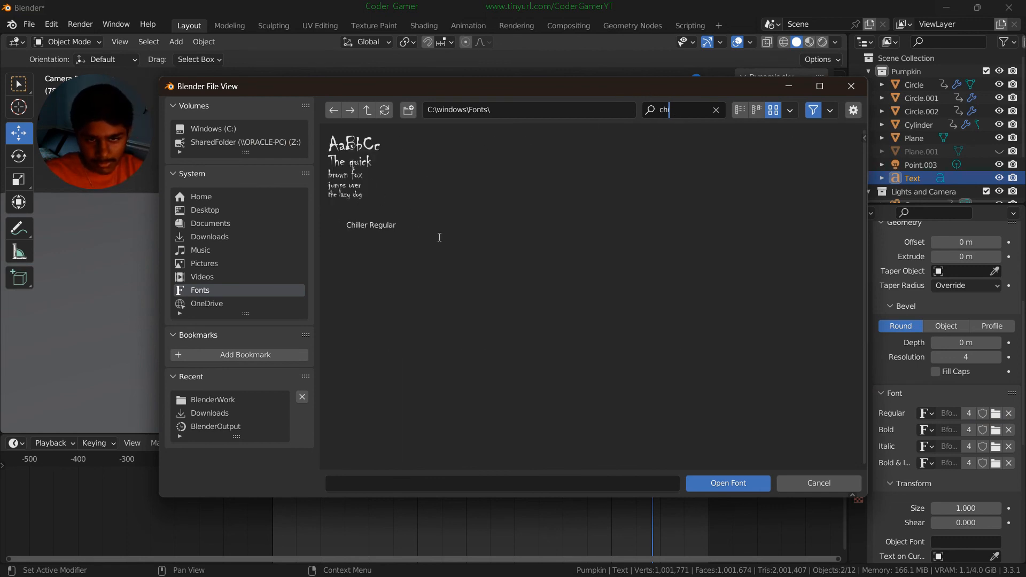
double_click(376, 178)
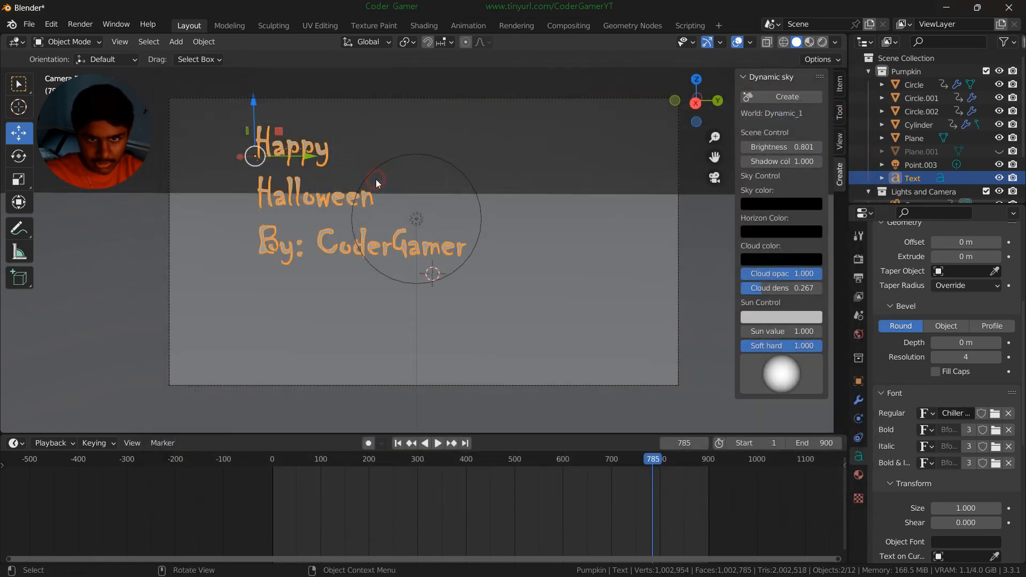
- Move the text along Y towards the centre of the camera frame and insert a location keyframe at frame 785
left_click_drag(302, 157, 384, 171)
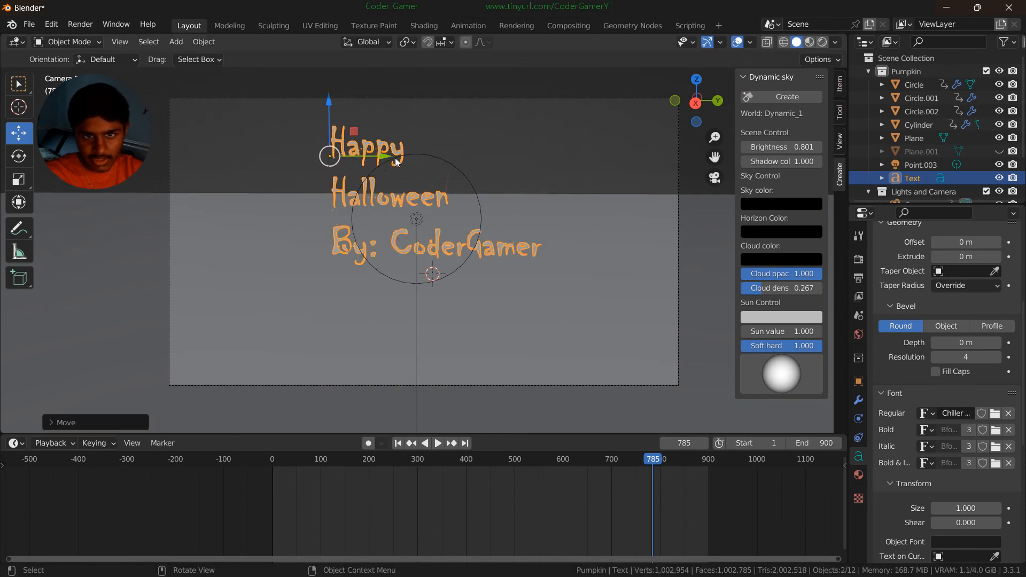
key("i")
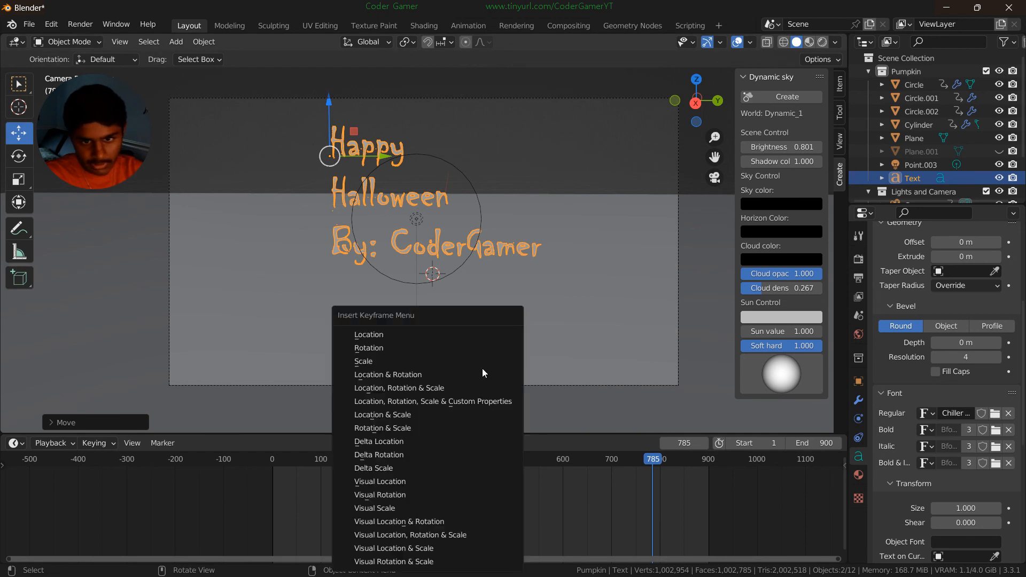
left_click(460, 336)
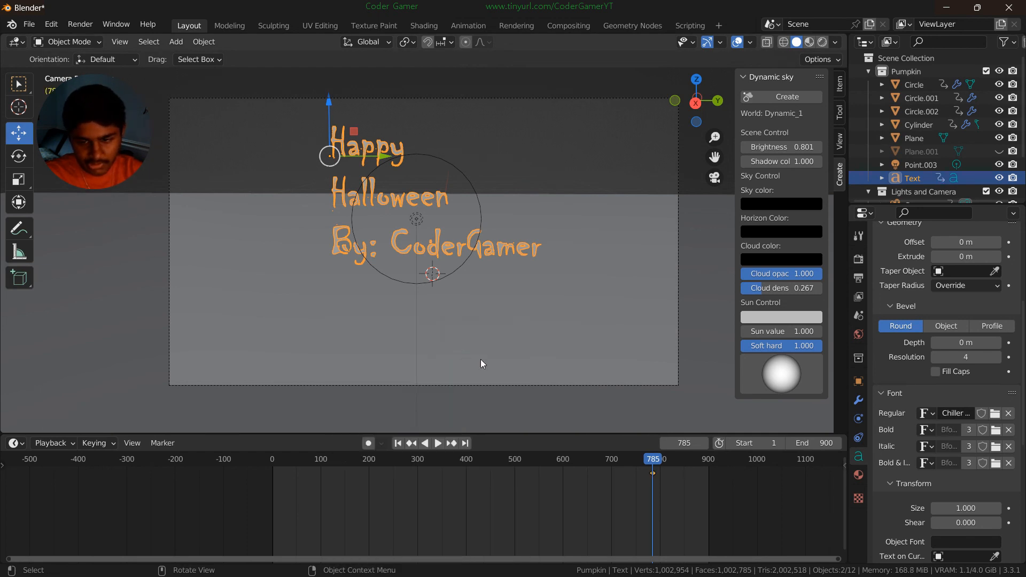
- Go to frame 700, lower the text along Z below the camera frame, and insert a location keyframe
left_click(682, 443)
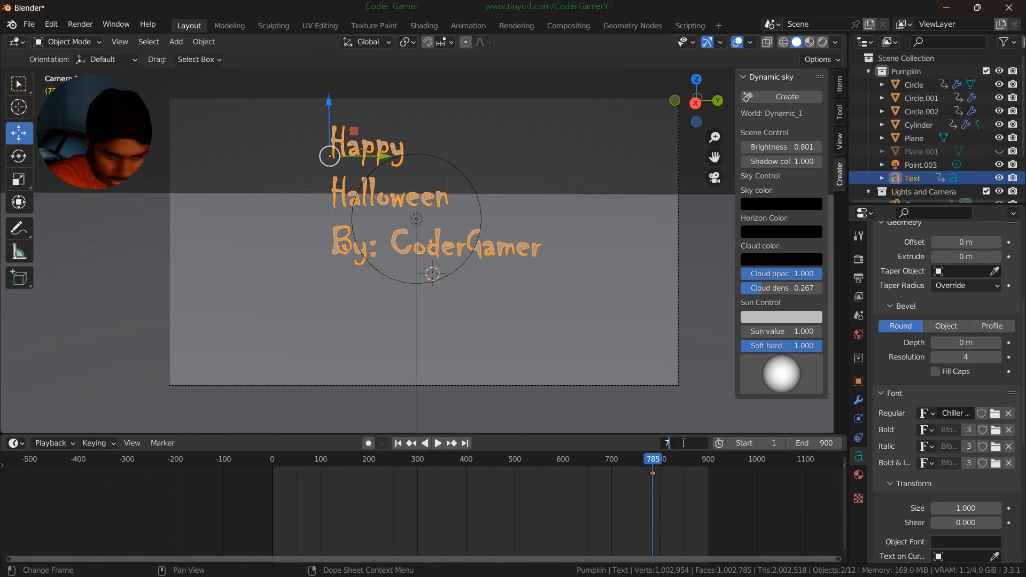
type("700")
key("Return")
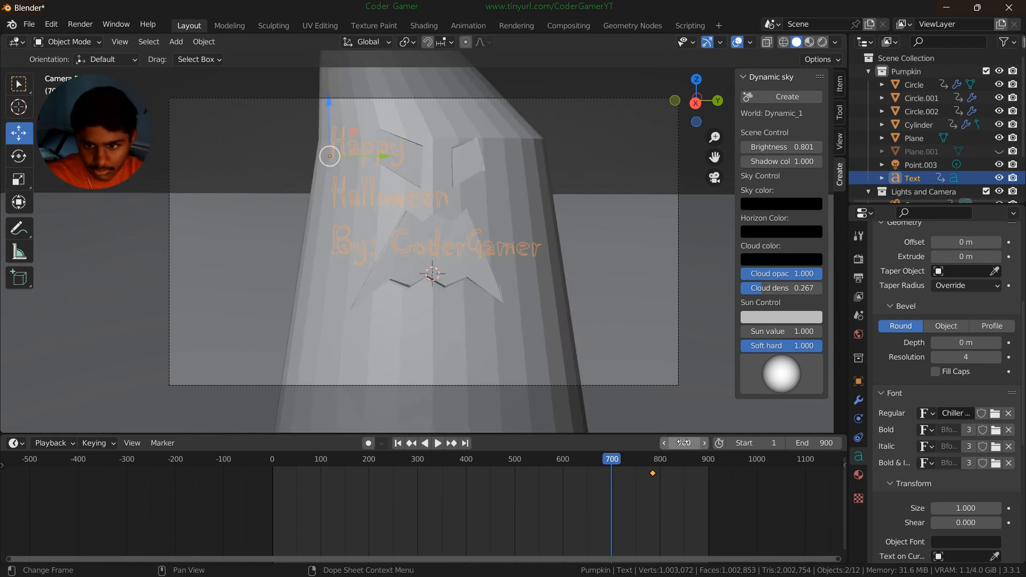
scroll(459, 266, "down", 5)
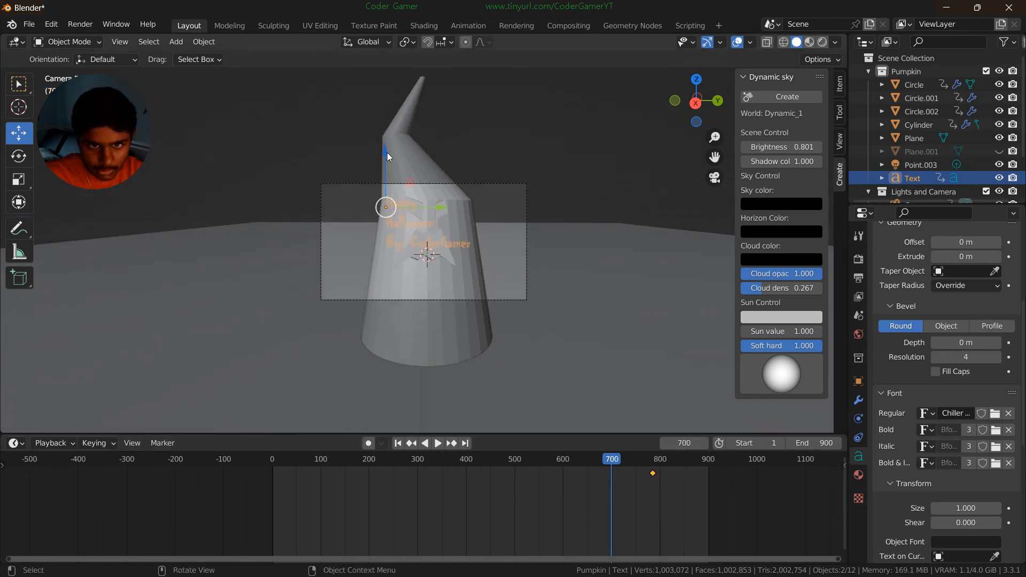
left_click_drag(387, 152, 412, 285)
key("i")
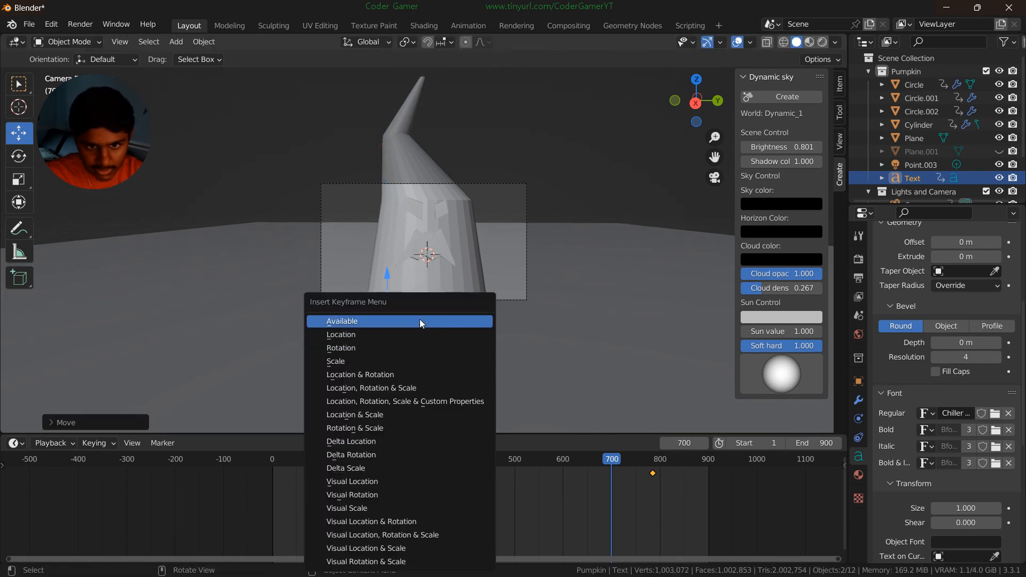
left_click(419, 334)
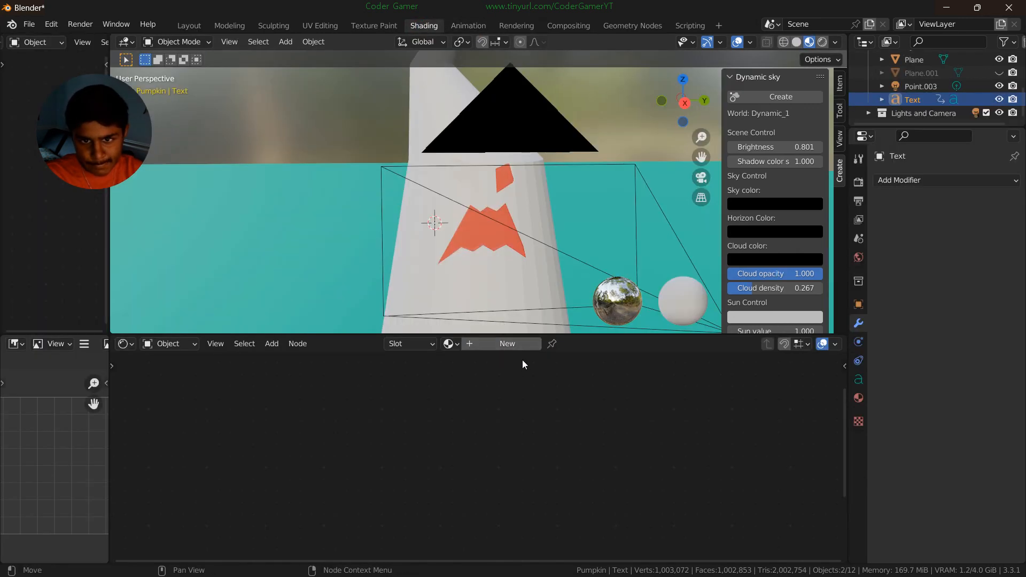
- Create a new material with a red base color for the text in the Shading workspace and return to Layout
left_click(493, 343)
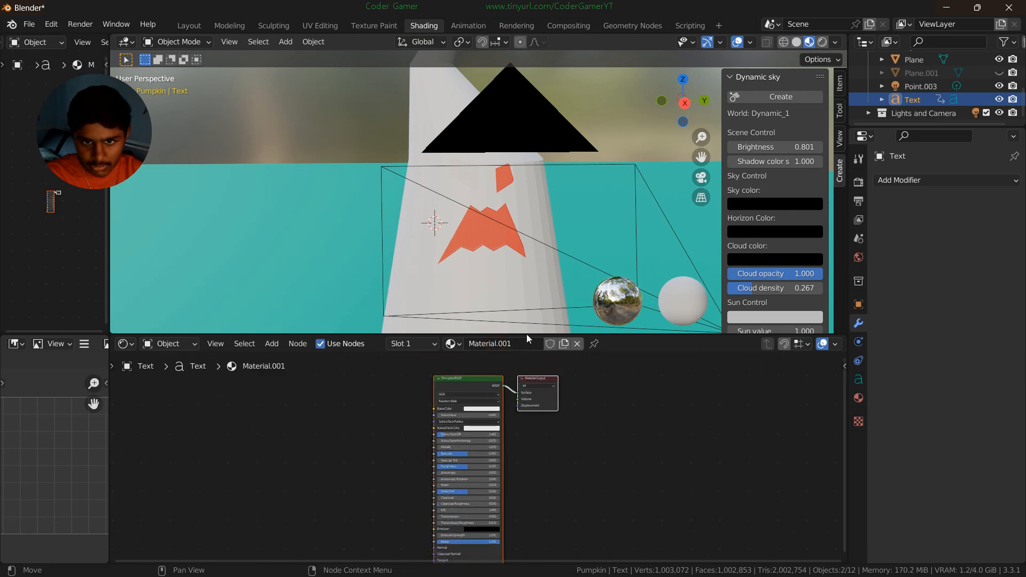
scroll(499, 284, "down", 8)
left_click(486, 410)
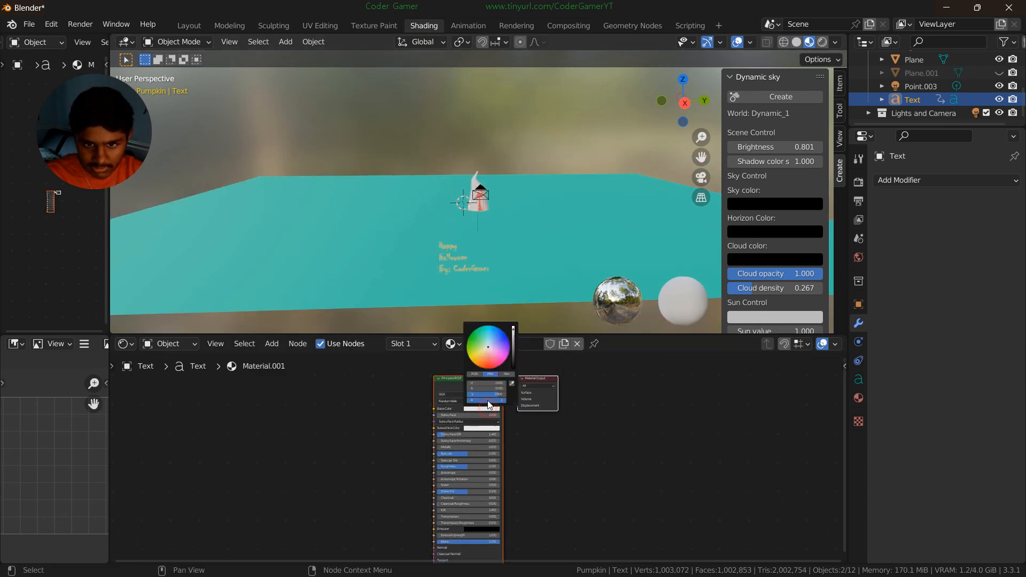
left_click_drag(488, 354, 491, 368)
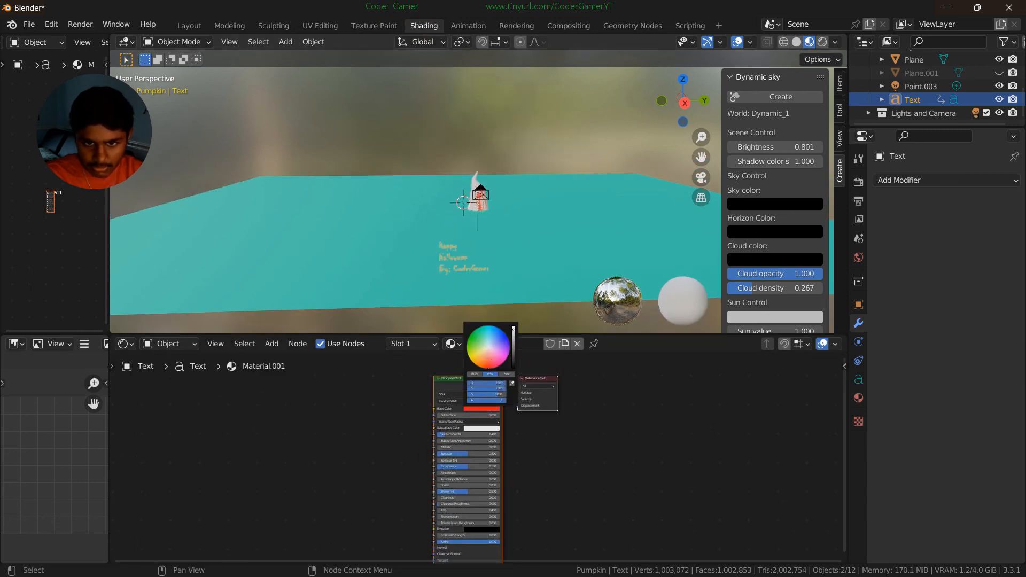
left_click(194, 30)
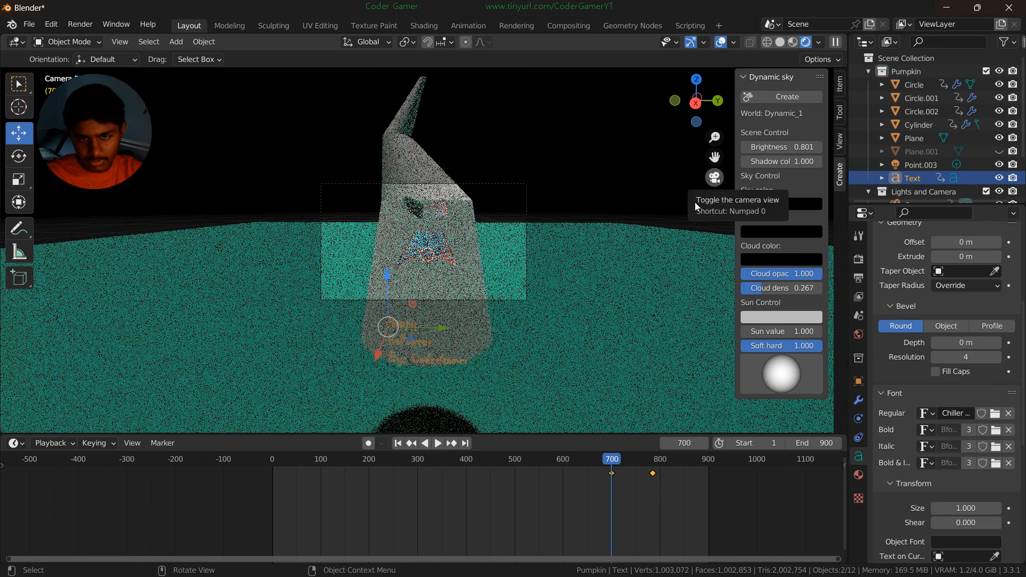
- Play the animation briefly from frame 700 in rendered shading, stop it, and switch the viewport to solid shading
key("space")
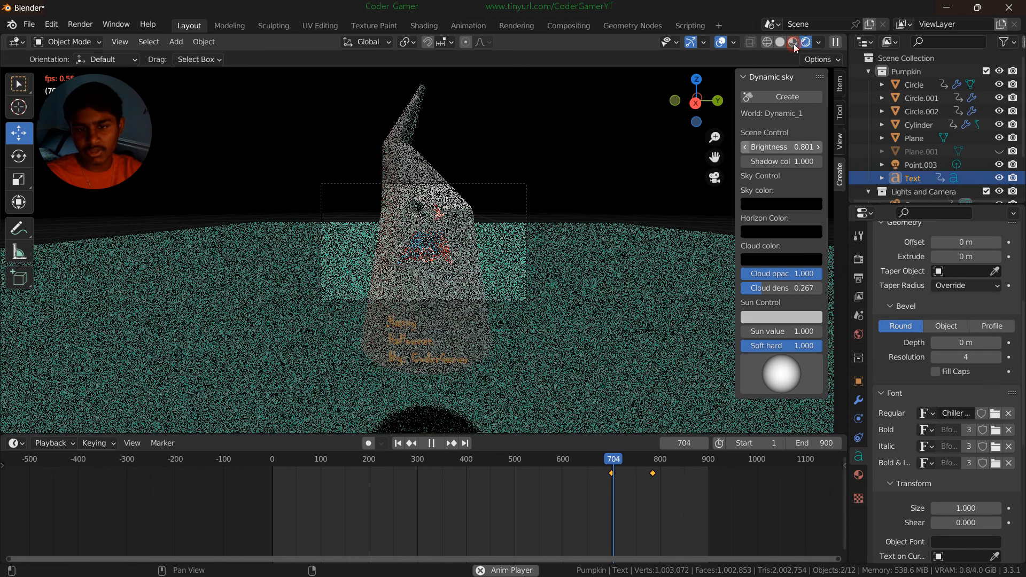
key("space")
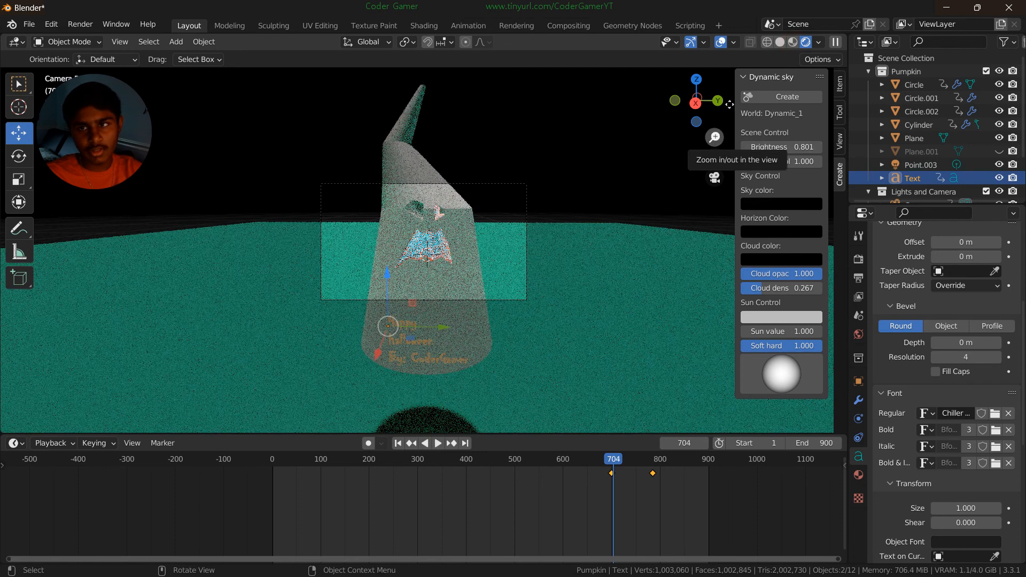
left_click(780, 45)
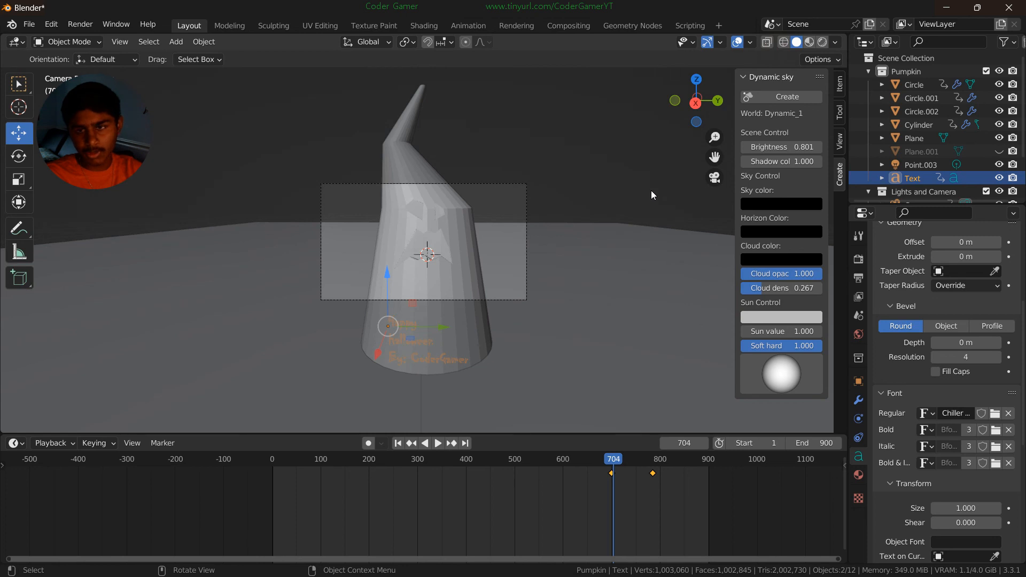